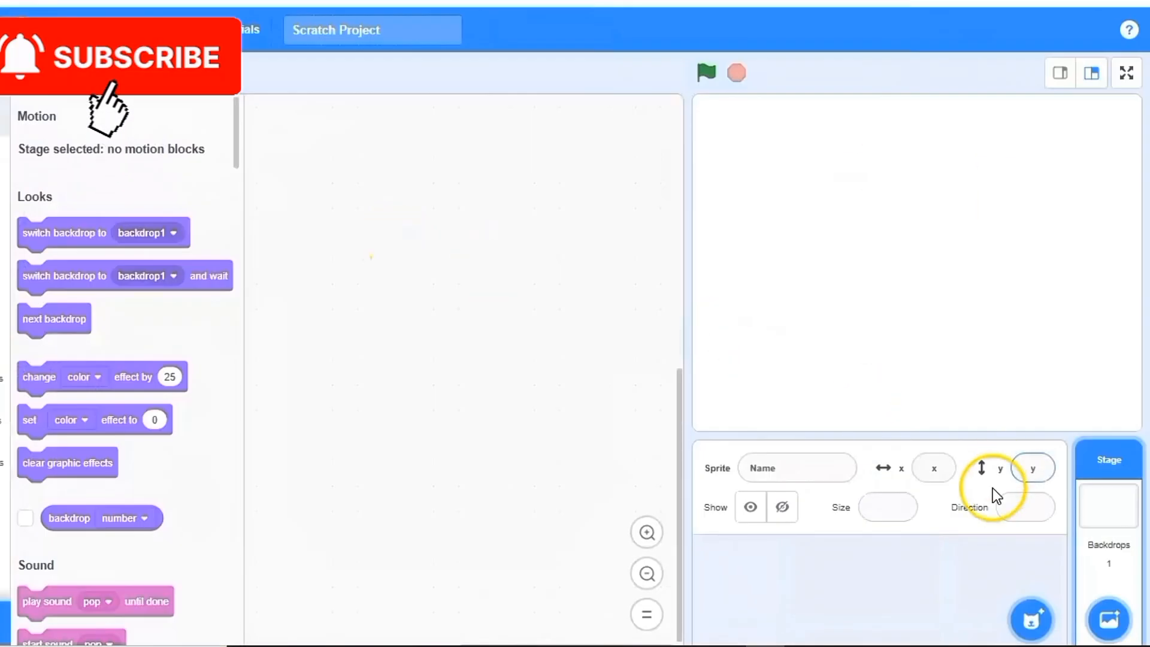
Paint a new sprite and draw a filled rectangle about 161 by 71 just above the canvas centre.
{"action": "mouse_move", "coordinate": [1046, 514]}
{"action": "left_click", "coordinate": [1035, 552]}
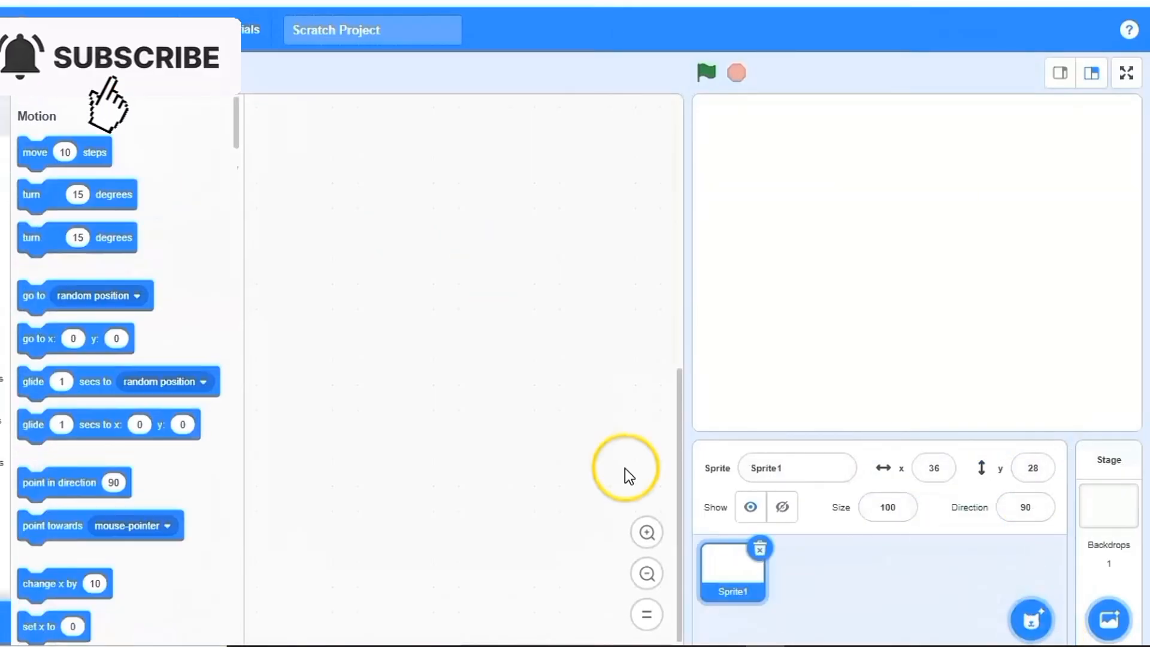
{"action": "left_click", "coordinate": [129, 430]}
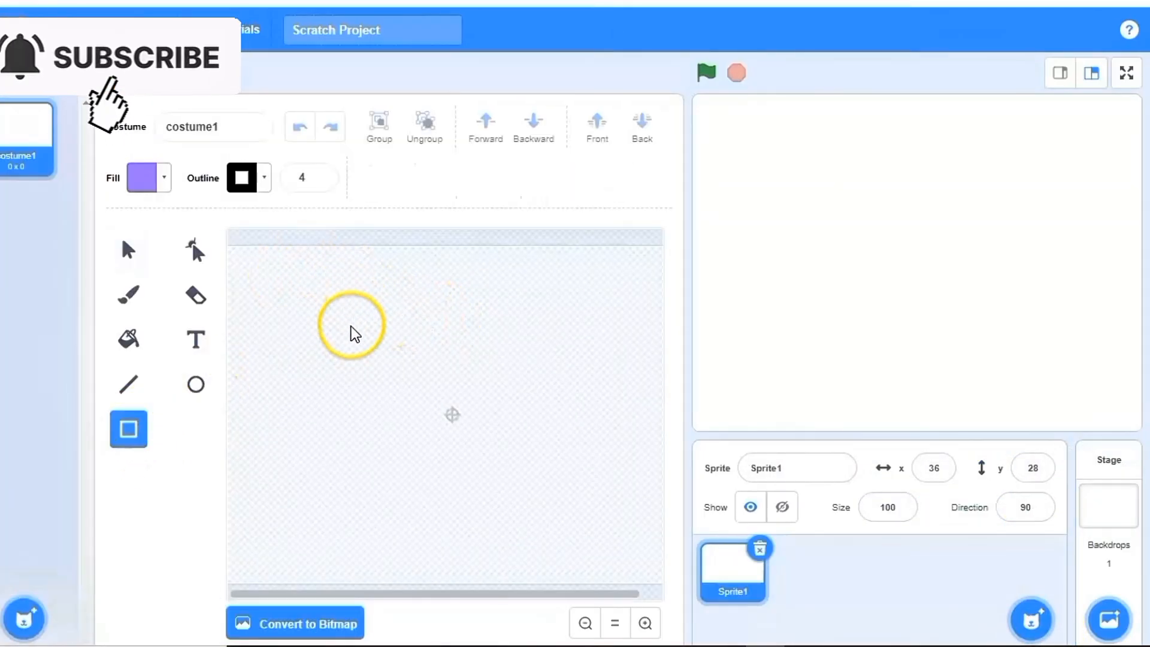
{"action": "left_click_drag", "start_coordinate": [351, 326], "coordinate": [499, 391]}
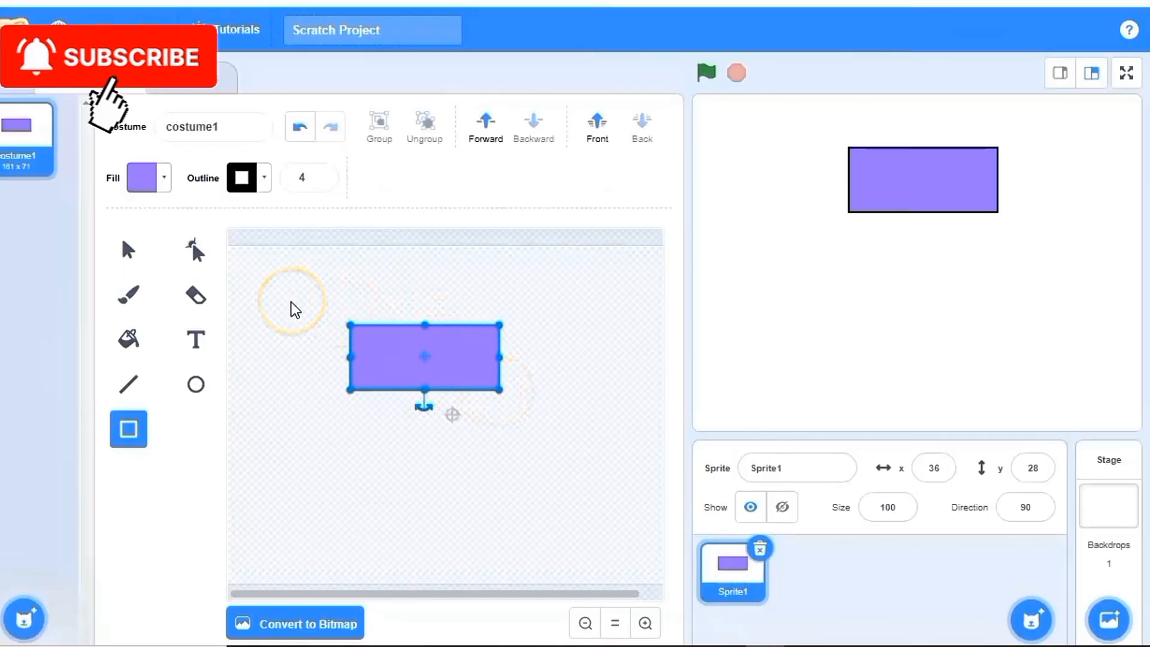
Set the rectangle's outline width to 12 and its fill to pink with color 85, saturation 99 and brightness 100.
{"action": "left_click", "coordinate": [320, 175]}
{"action": "left_click", "coordinate": [319, 175]}
{"action": "left_click", "coordinate": [158, 177]}
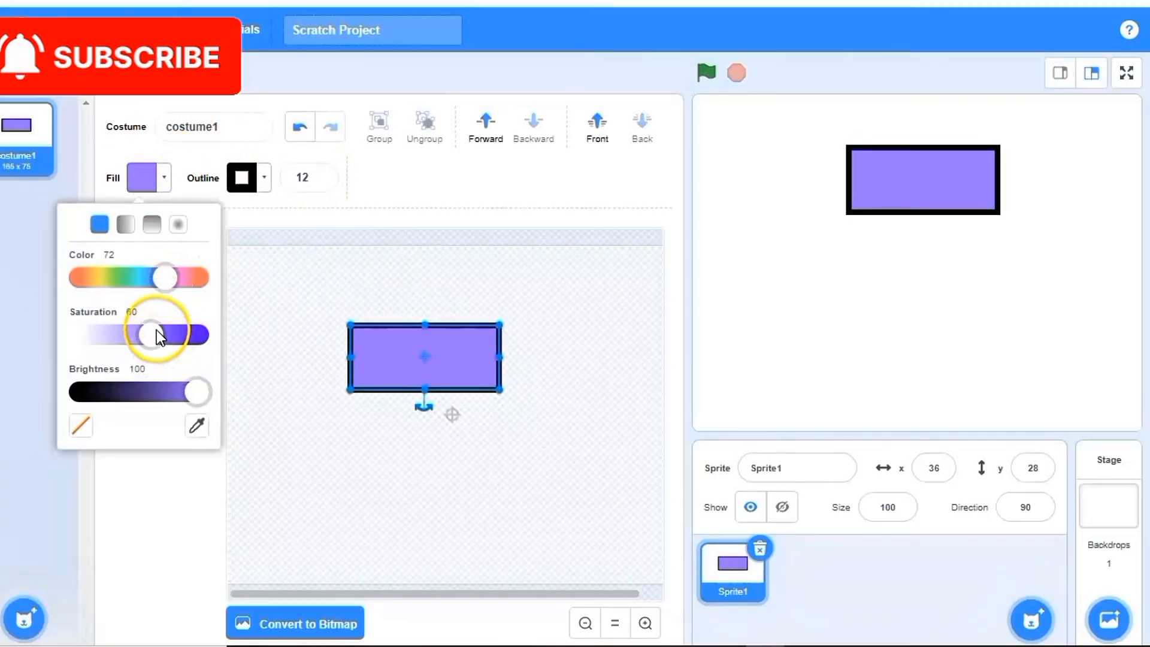
{"action": "left_click_drag", "start_coordinate": [157, 331], "coordinate": [196, 334]}
{"action": "left_click", "coordinate": [181, 279]}
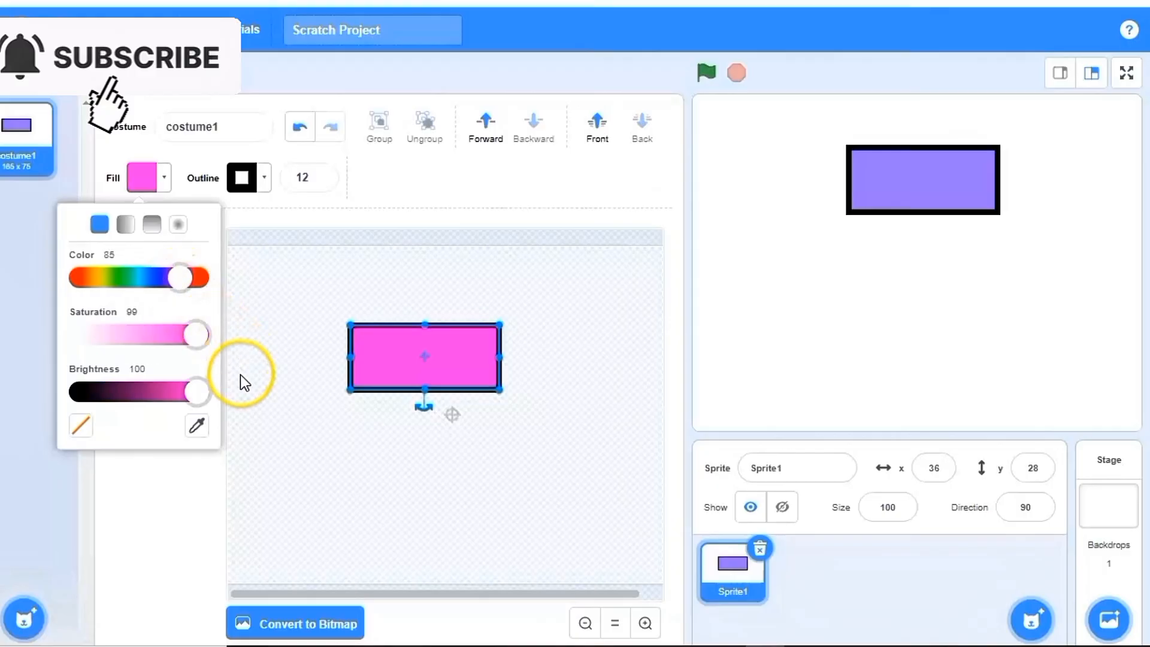
{"action": "left_click", "coordinate": [240, 376]}
Add the text START inside the pink rectangle with the Text tool.
{"action": "left_click", "coordinate": [196, 341]}
{"action": "left_click", "coordinate": [385, 358]}
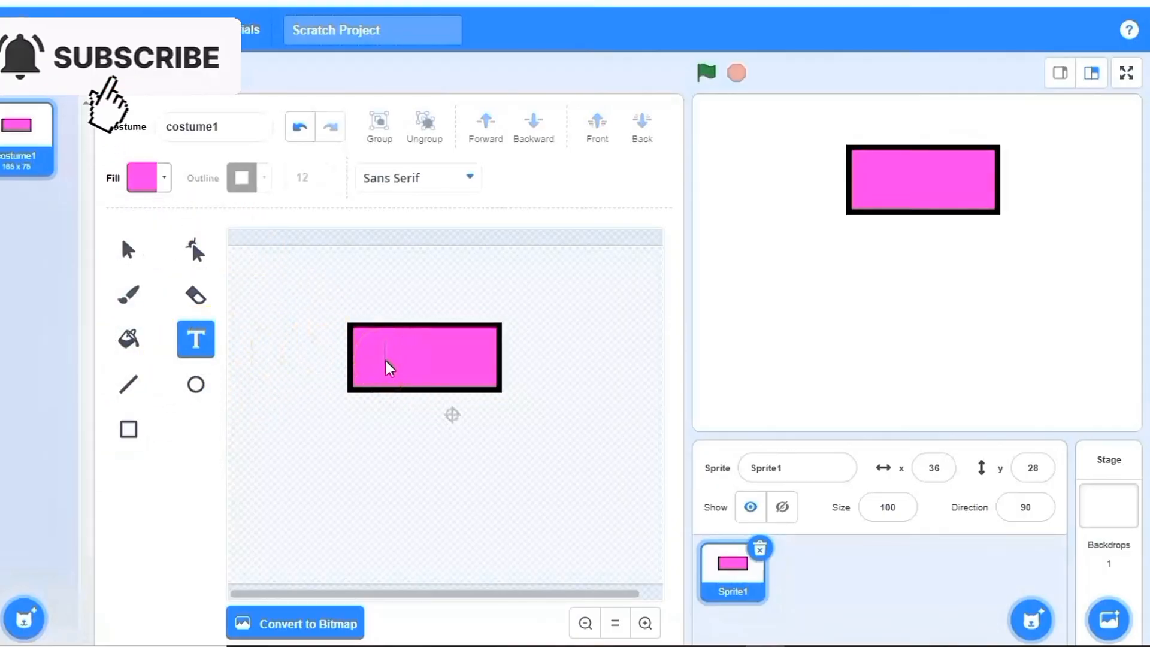
{"action": "type", "text": "START"}
{"action": "left_click", "coordinate": [413, 358]}
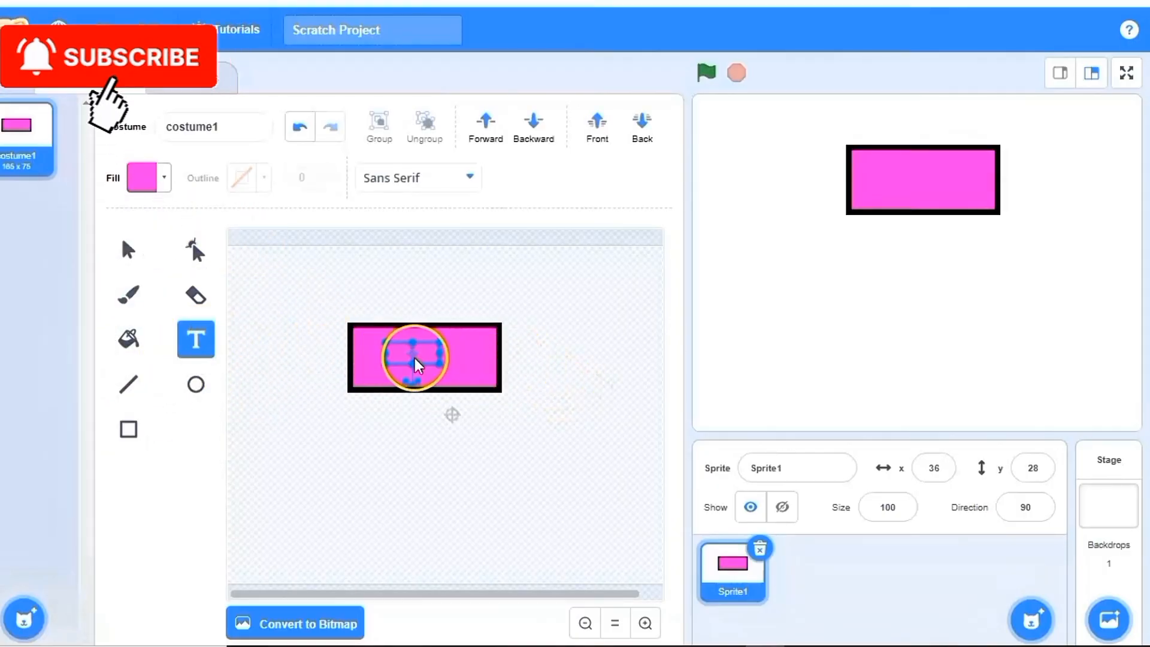
Set the START text's fill to black with brightness 1 and enlarge the text to fill the rectangle.
{"action": "left_click", "coordinate": [165, 178]}
{"action": "left_click", "coordinate": [84, 353]}
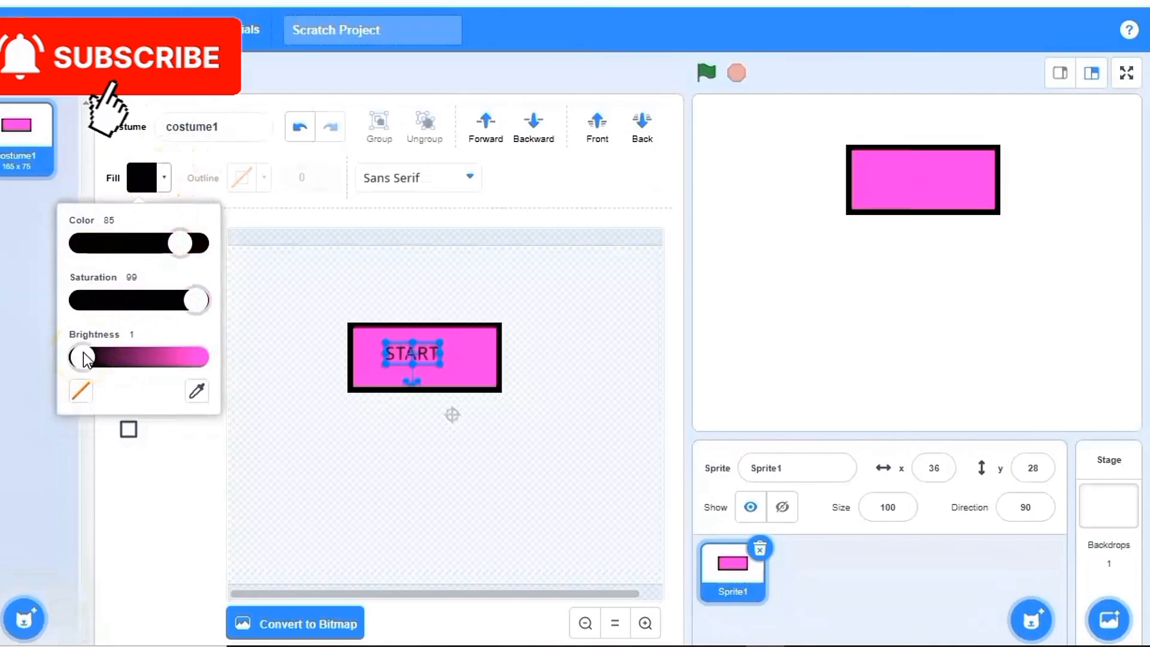
{"action": "left_click", "coordinate": [407, 347]}
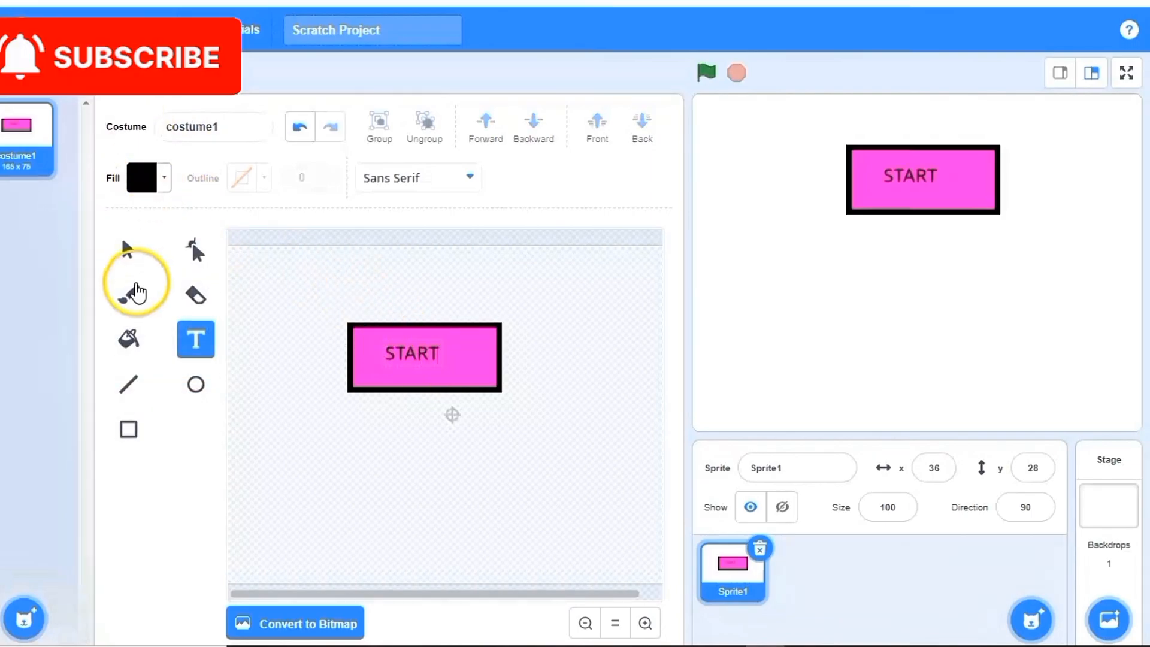
{"action": "left_click", "coordinate": [128, 250]}
{"action": "mouse_move", "coordinate": [442, 364]}
{"action": "left_mouse_down"}
{"action": "mouse_move", "coordinate": [478, 376]}
{"action": "mouse_move", "coordinate": [455, 358]}
{"action": "left_mouse_up"}
Give the START text a black outline with a width of 3.
{"action": "left_click", "coordinate": [264, 178]}
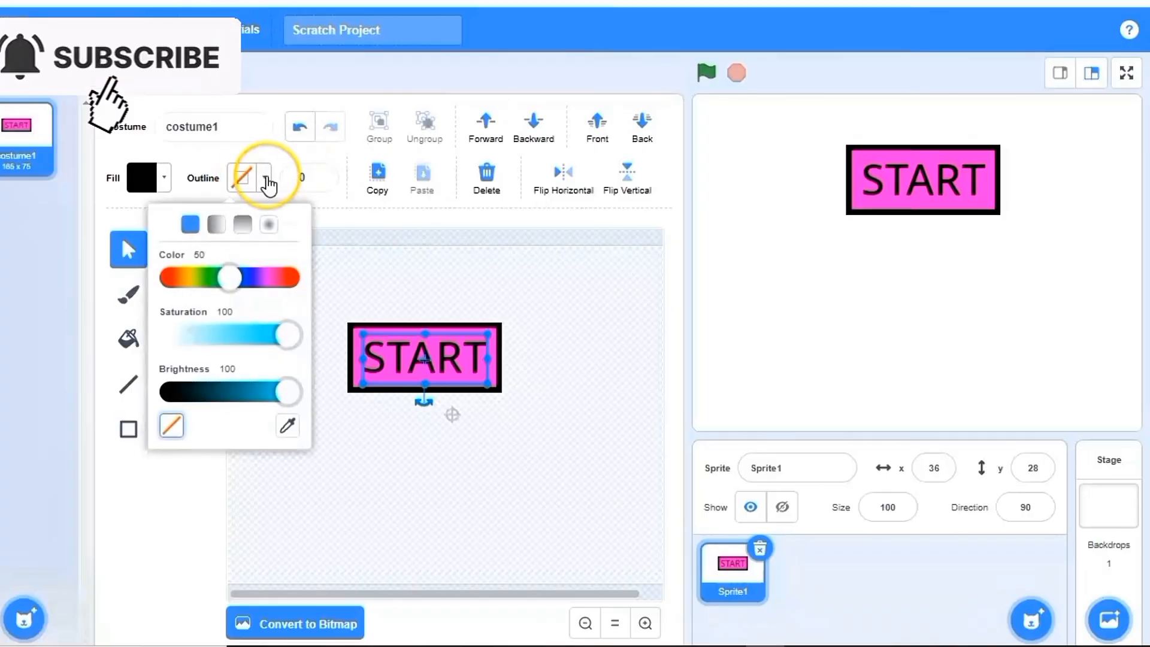
{"action": "left_click", "coordinate": [569, 297]}
{"action": "left_click", "coordinate": [322, 174]}
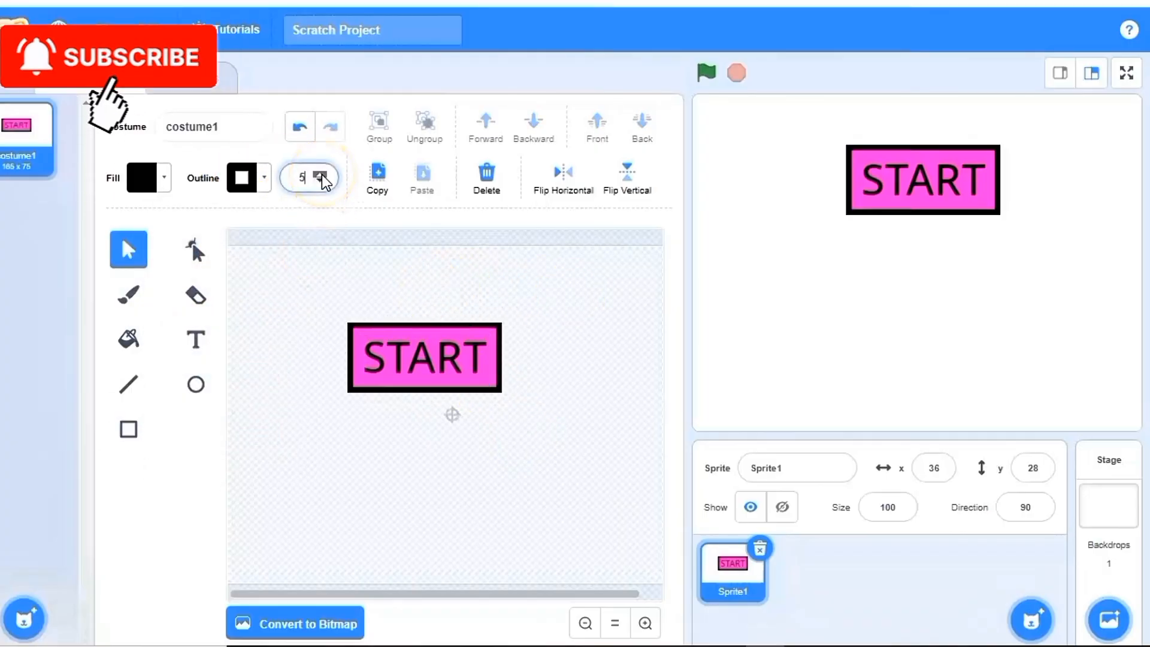
{"action": "key", "text": "BackSpace"}
{"action": "type", "text": "9"}
{"action": "left_click", "coordinate": [438, 343]}
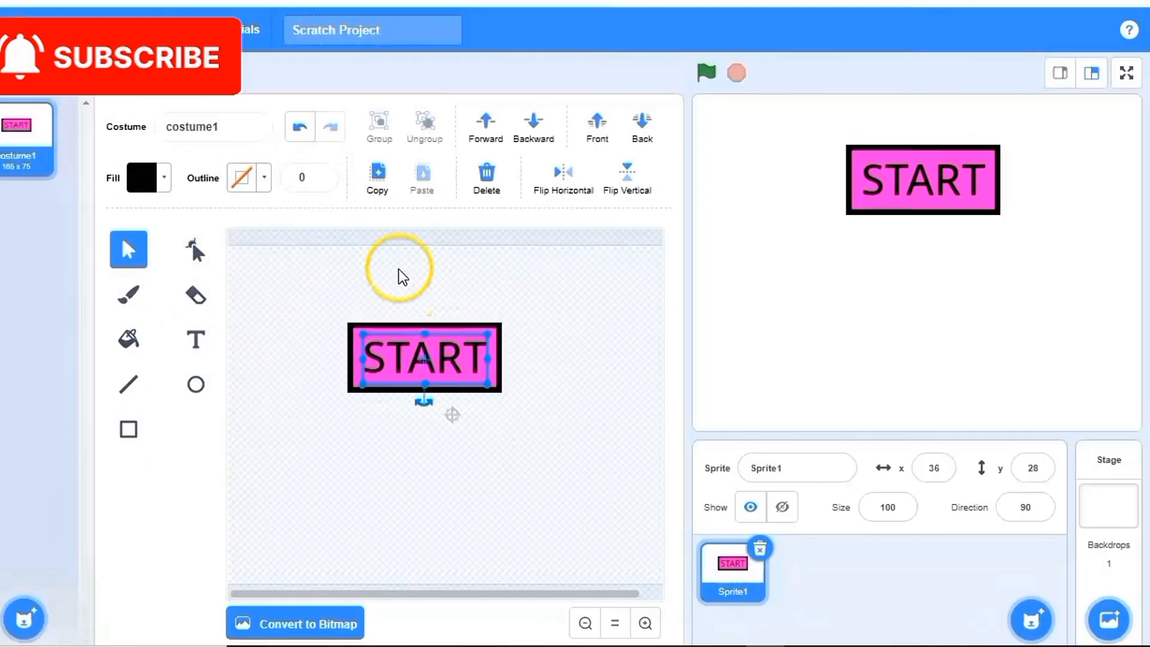
{"action": "left_click", "coordinate": [320, 174]}
{"action": "key", "text": "BackSpace"}
{"action": "type", "text": "3"}
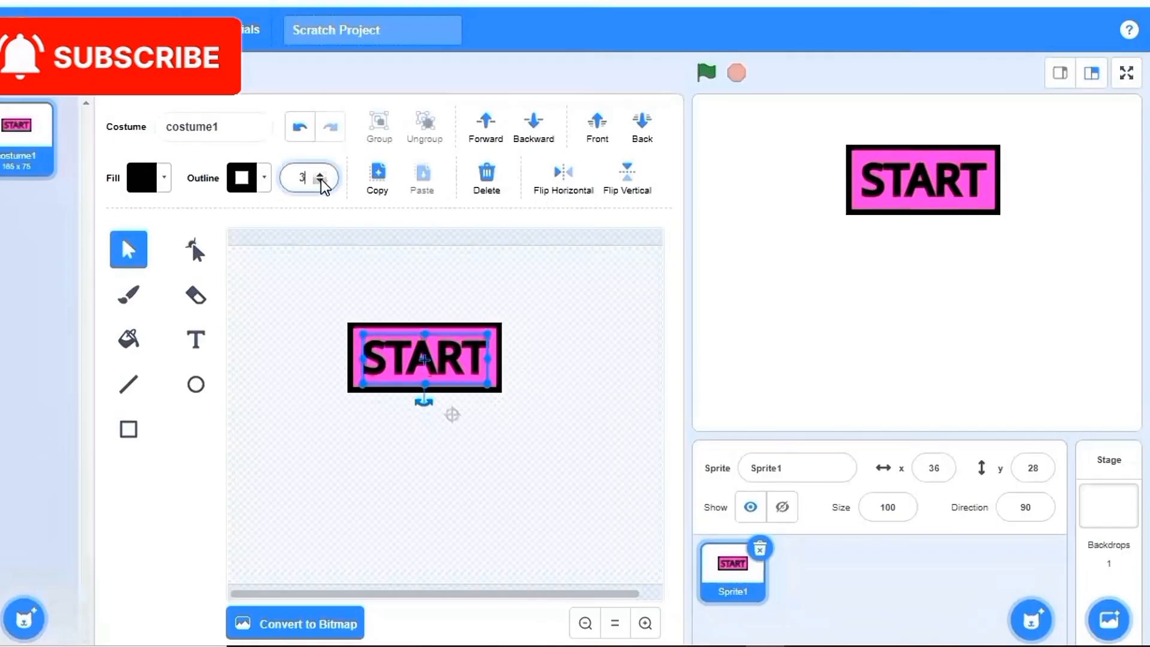
{"action": "left_click", "coordinate": [174, 124]}
{"action": "left_click", "coordinate": [265, 257]}
Duplicate the START button costume twice.
{"action": "right_click", "coordinate": [13, 145]}
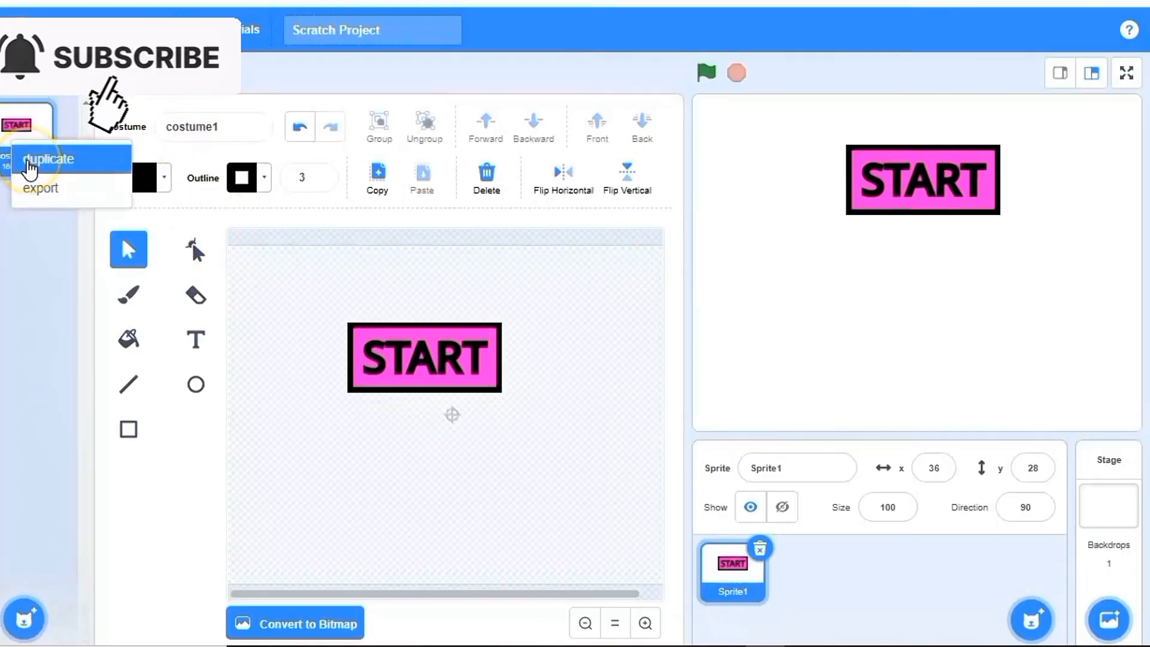
{"action": "left_click", "coordinate": [36, 158]}
{"action": "right_click", "coordinate": [15, 254]}
{"action": "left_click", "coordinate": [36, 268]}
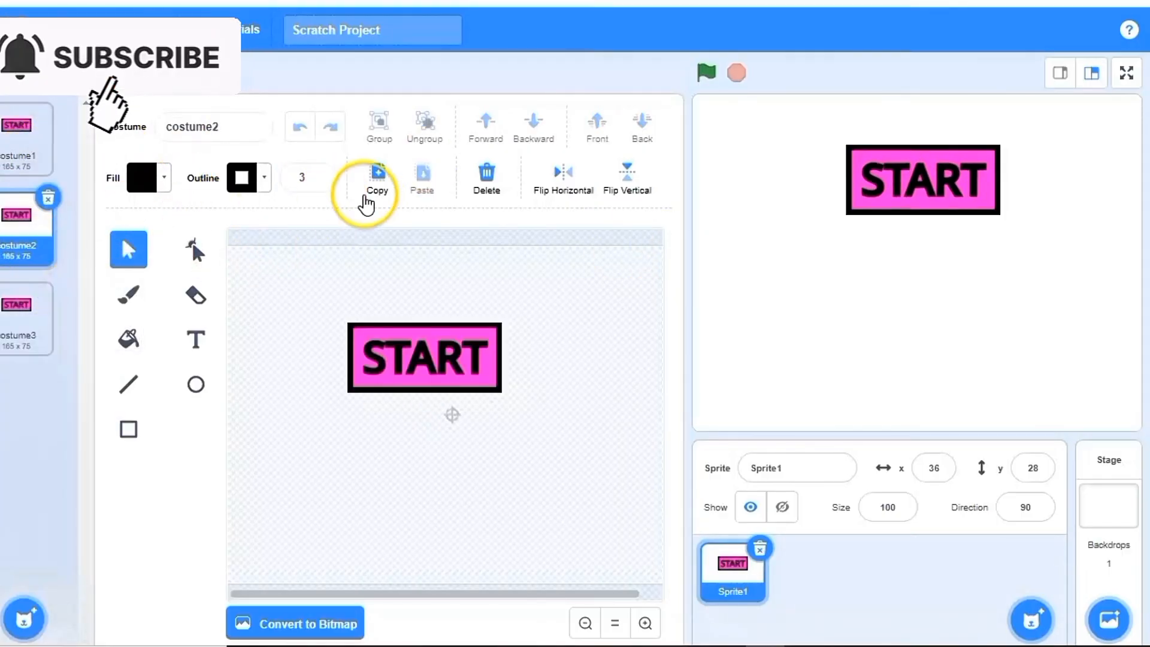
Erase the right half of the pink rectangle in costume2 with the Eraser at size 40.
{"action": "left_click", "coordinate": [204, 300]}
{"action": "mouse_move", "coordinate": [435, 327]}
{"action": "left_mouse_down"}
{"action": "mouse_move", "coordinate": [482, 394]}
{"action": "mouse_move", "coordinate": [456, 362]}
{"action": "left_mouse_up"}
{"action": "left_click_drag", "start_coordinate": [462, 322], "coordinate": [504, 356]}
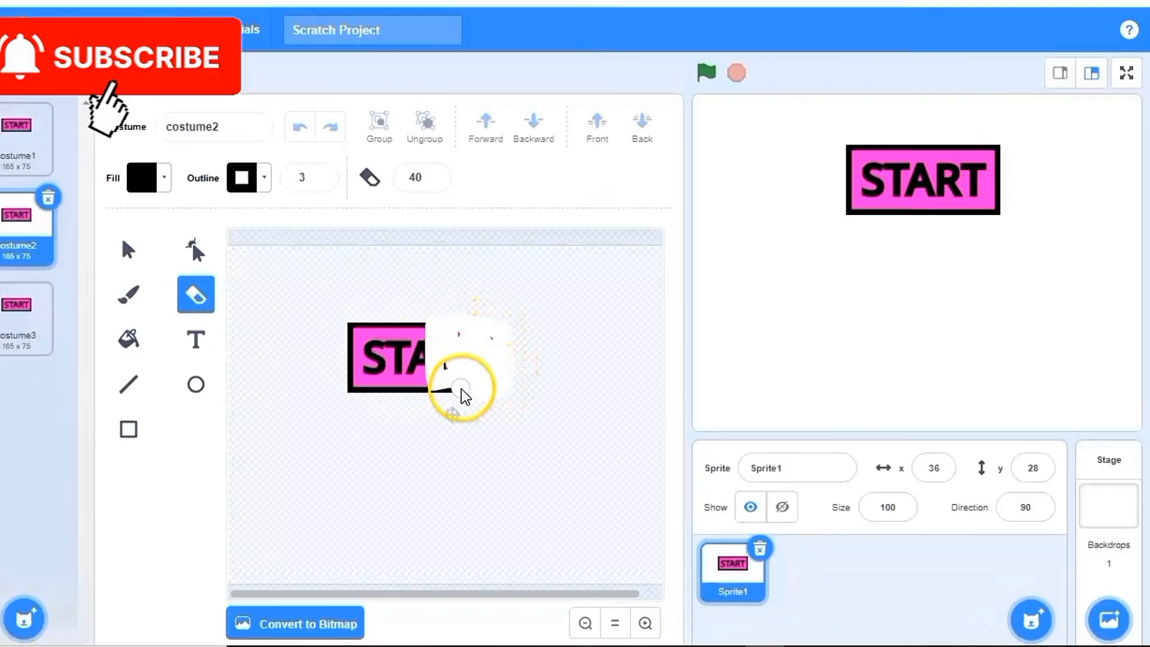
{"action": "mouse_move", "coordinate": [461, 390]}
{"action": "left_mouse_down"}
{"action": "mouse_move", "coordinate": [471, 349]}
{"action": "mouse_move", "coordinate": [490, 380]}
{"action": "left_mouse_up"}
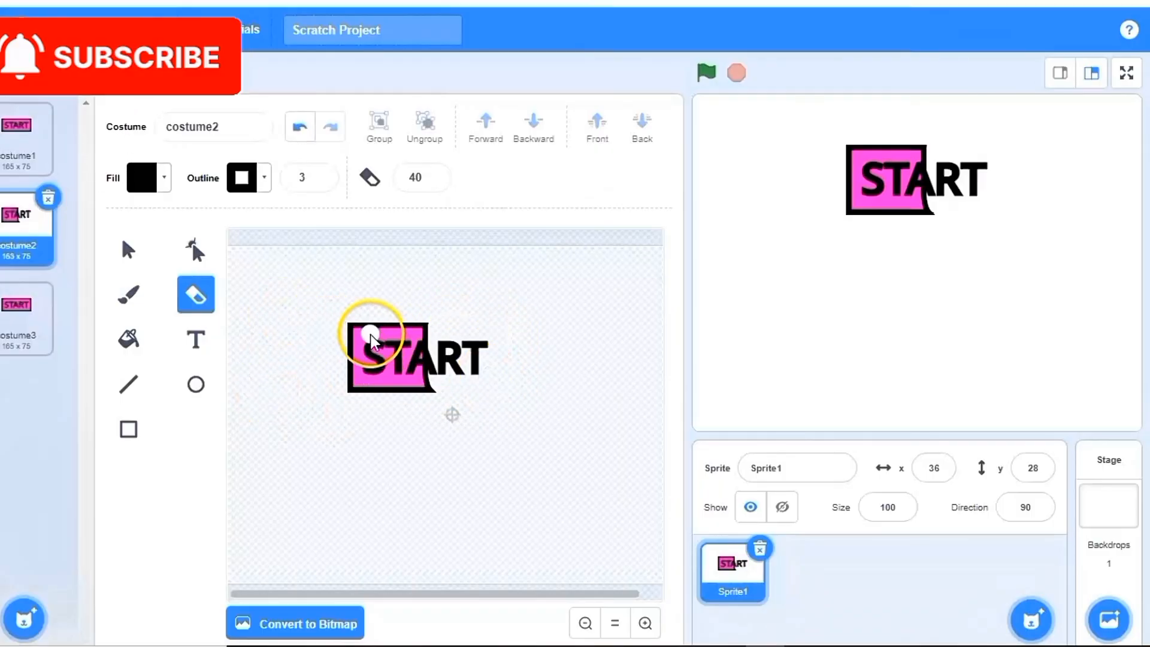
{"action": "left_click", "coordinate": [128, 249]}
{"action": "left_click", "coordinate": [382, 364]}
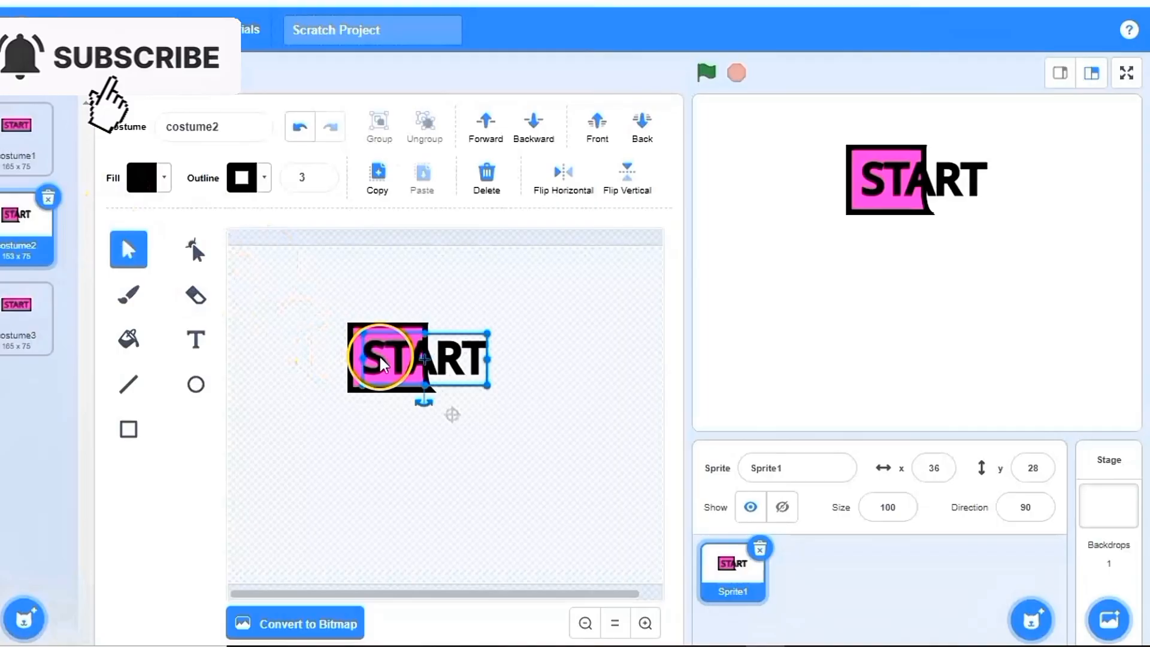
{"action": "left_click", "coordinate": [196, 295]}
{"action": "mouse_move", "coordinate": [469, 344]}
{"action": "left_mouse_down"}
{"action": "mouse_move", "coordinate": [480, 329]}
{"action": "mouse_move", "coordinate": [451, 347]}
{"action": "left_mouse_up"}
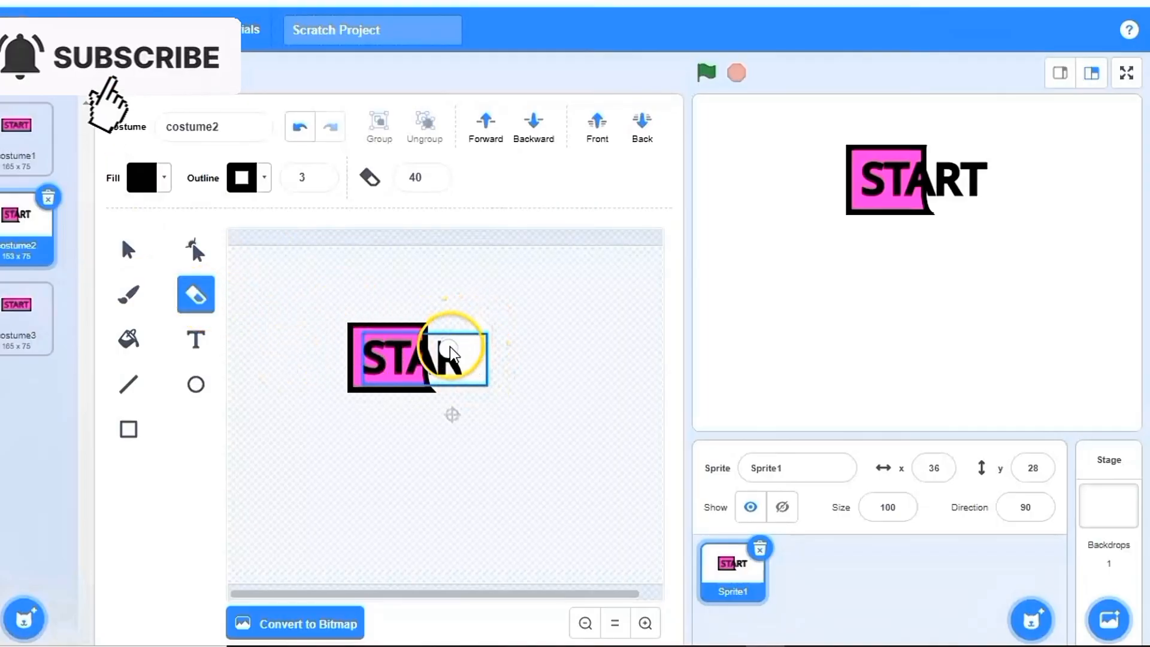
{"action": "key", "text": "ctrl+z"}
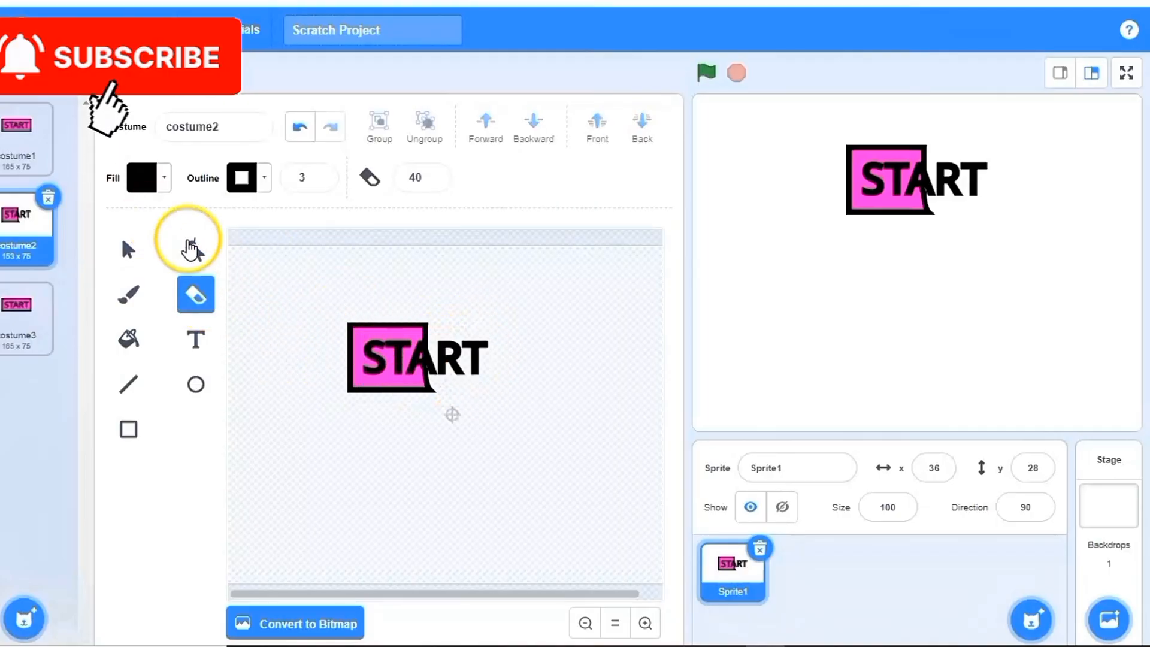
Shorten the START text in costume2 to STA.
{"action": "left_click", "coordinate": [125, 255]}
{"action": "double_click", "coordinate": [480, 370]}
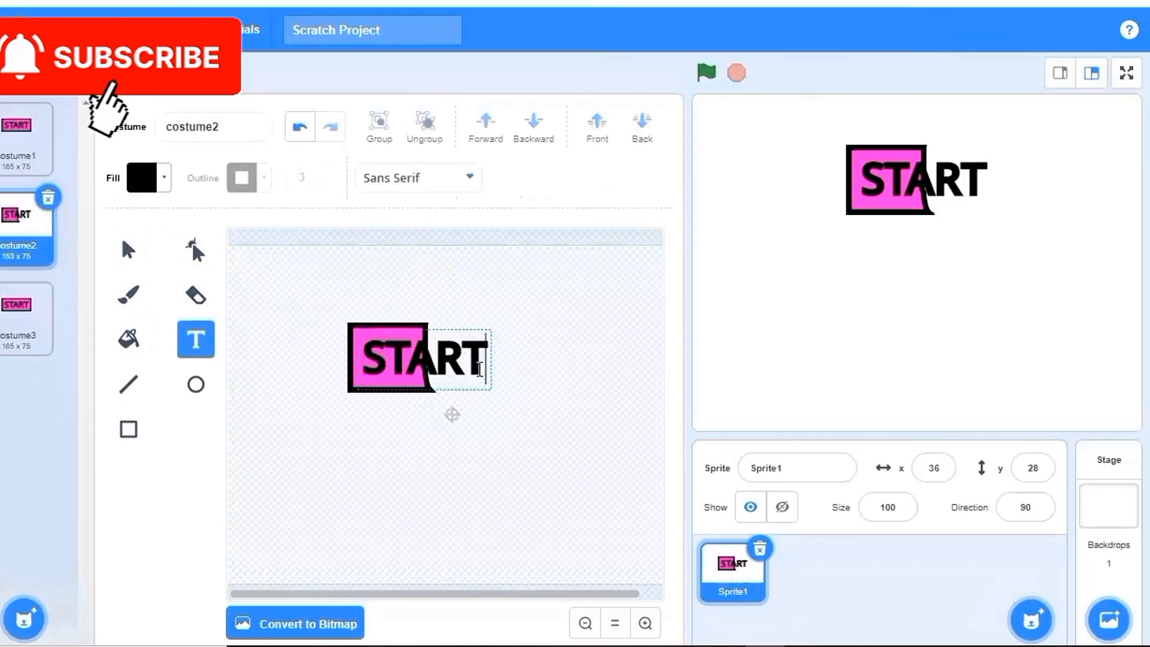
{"action": "key", "text": "BackSpace"}
{"action": "key", "text": "BackSpace"}
{"action": "left_click", "coordinate": [433, 377]}
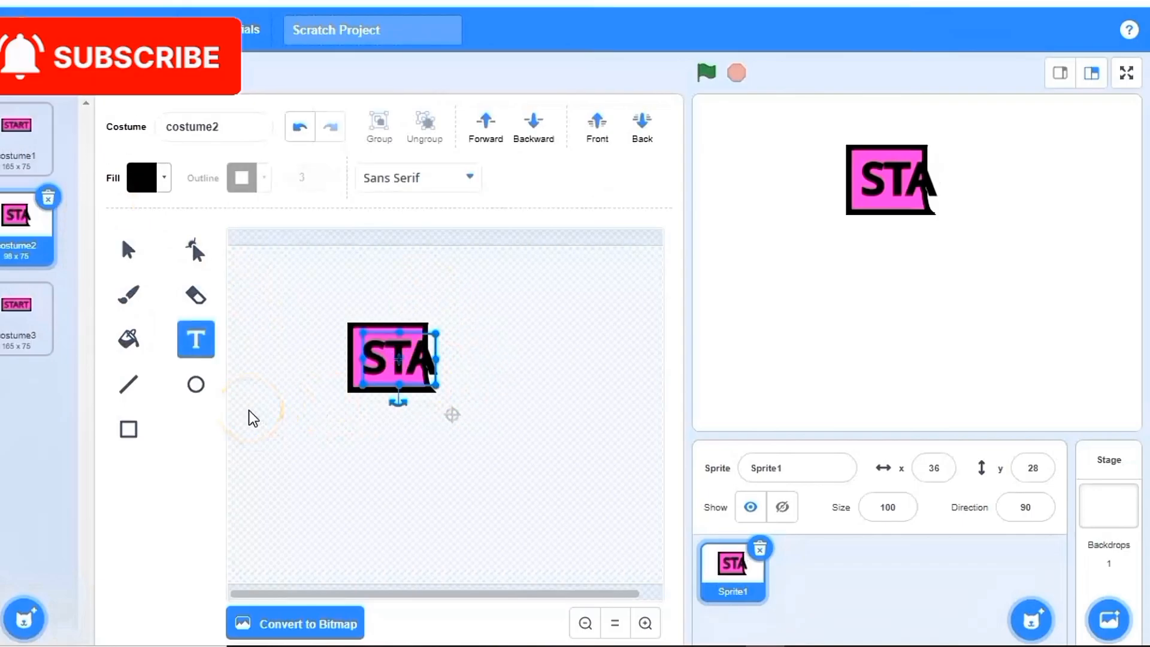
Erase the left half of the pink rectangle in costume3 with the Eraser at size 40.
{"action": "left_click", "coordinate": [21, 326]}
{"action": "left_click", "coordinate": [196, 293]}
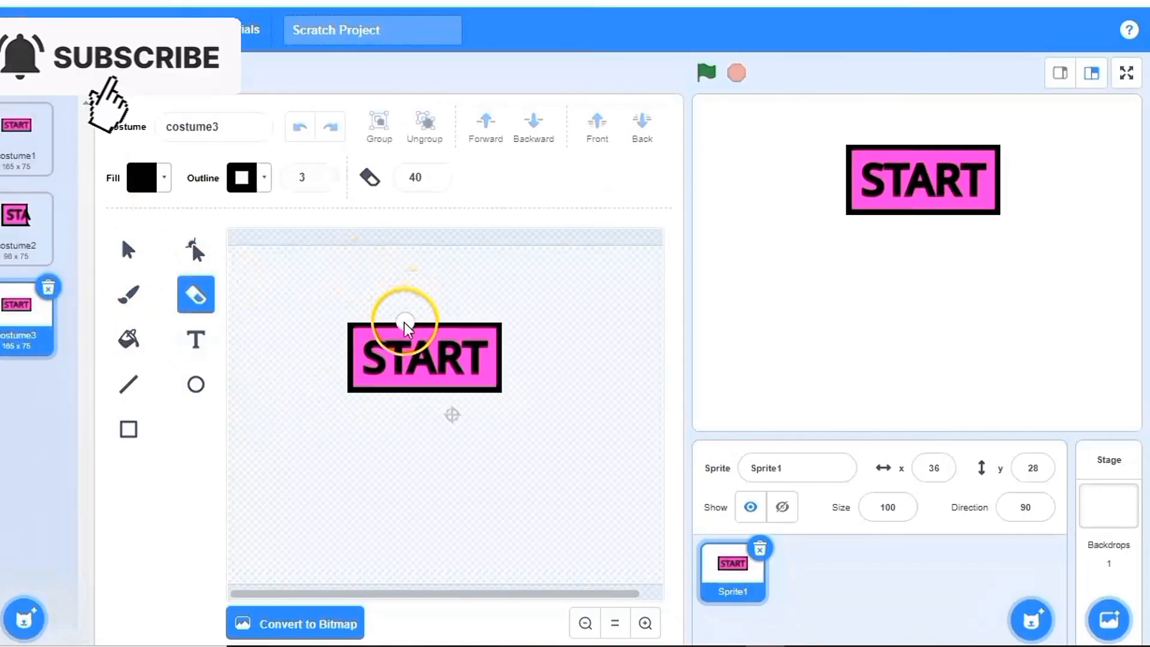
{"action": "mouse_move", "coordinate": [405, 323]}
{"action": "left_mouse_down"}
{"action": "mouse_move", "coordinate": [415, 354]}
{"action": "mouse_move", "coordinate": [351, 329]}
{"action": "mouse_move", "coordinate": [398, 361]}
{"action": "left_mouse_up"}
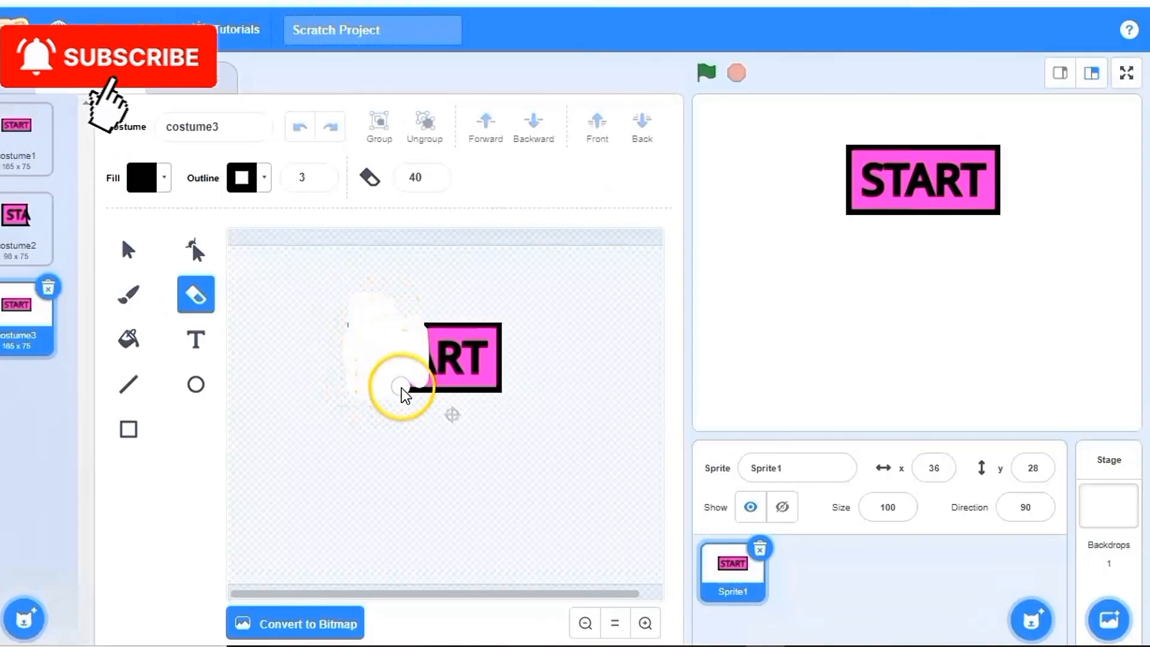
{"action": "key", "text": "ctrl+z"}
Shorten the text in costume3 to RT and move it onto the remaining pink half of the button.
{"action": "left_click", "coordinate": [118, 257]}
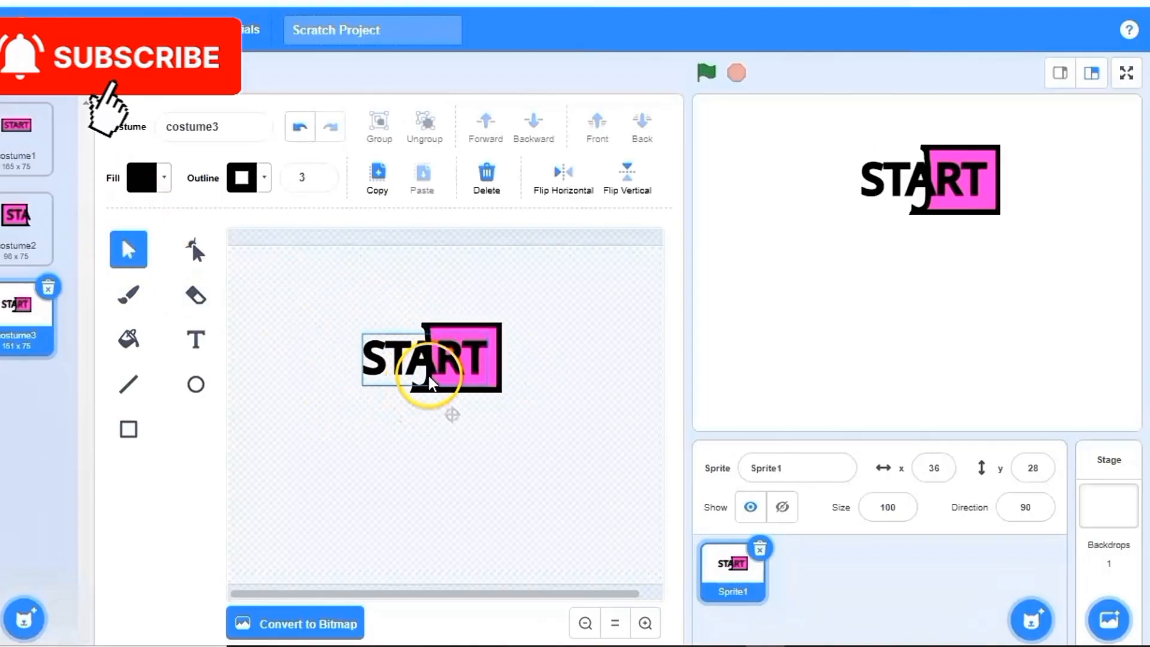
{"action": "double_click", "coordinate": [423, 370]}
{"action": "left_click", "coordinate": [432, 366]}
{"action": "left_click", "coordinate": [404, 312]}
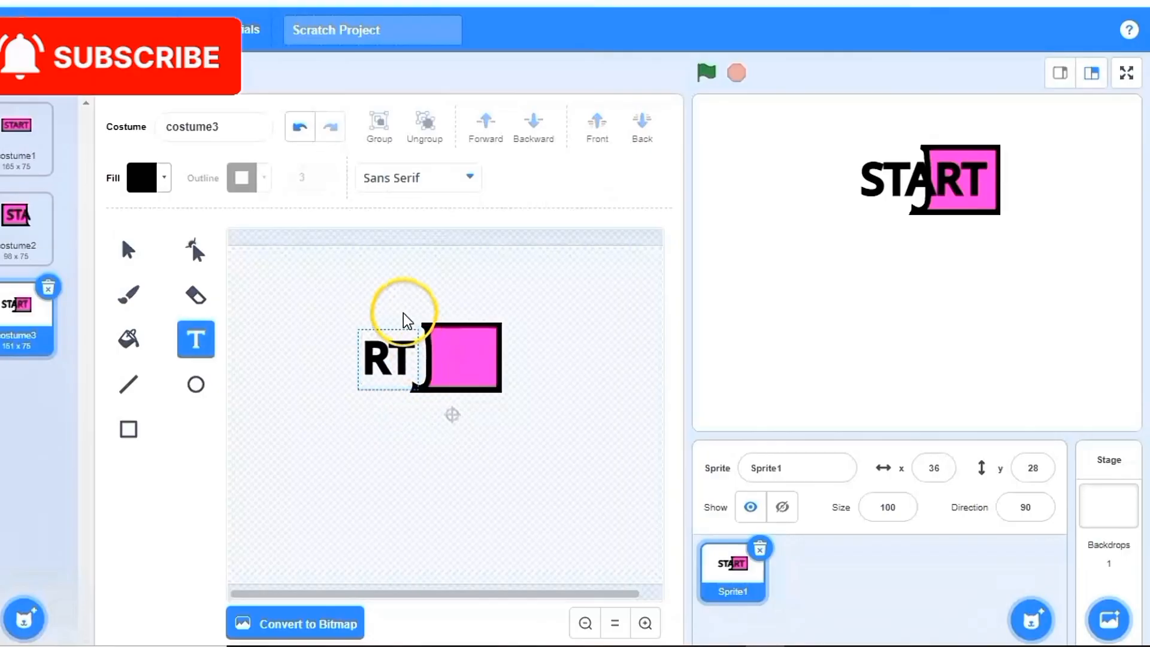
{"action": "left_click", "coordinate": [125, 257]}
{"action": "left_click", "coordinate": [388, 355]}
{"action": "left_click_drag", "start_coordinate": [441, 354], "coordinate": [456, 355]}
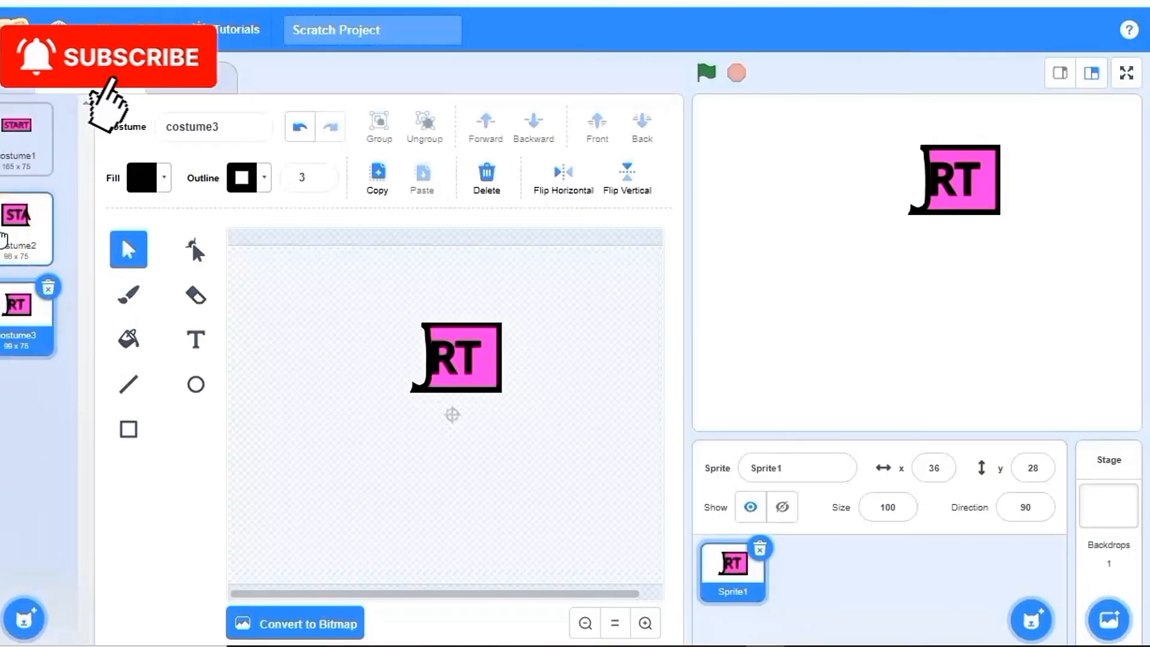
Paint a new blank costume and add the letter F as black text.
{"action": "mouse_move", "coordinate": [24, 619]}
{"action": "left_click", "coordinate": [24, 548]}
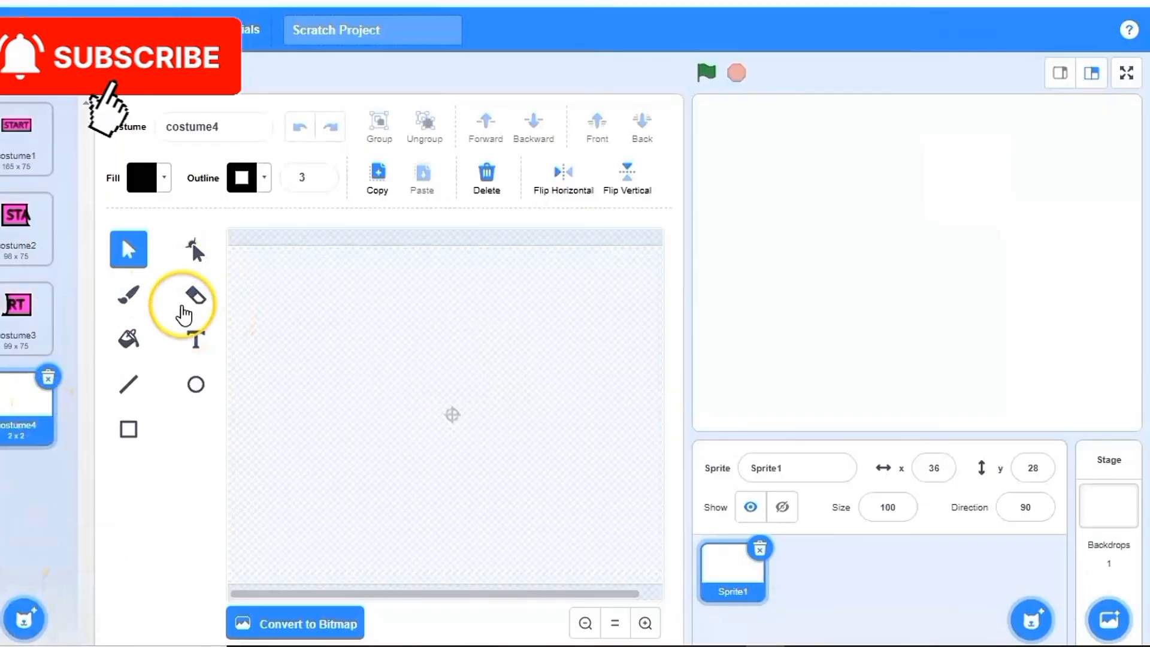
{"action": "left_click", "coordinate": [195, 339]}
{"action": "left_click", "coordinate": [329, 366]}
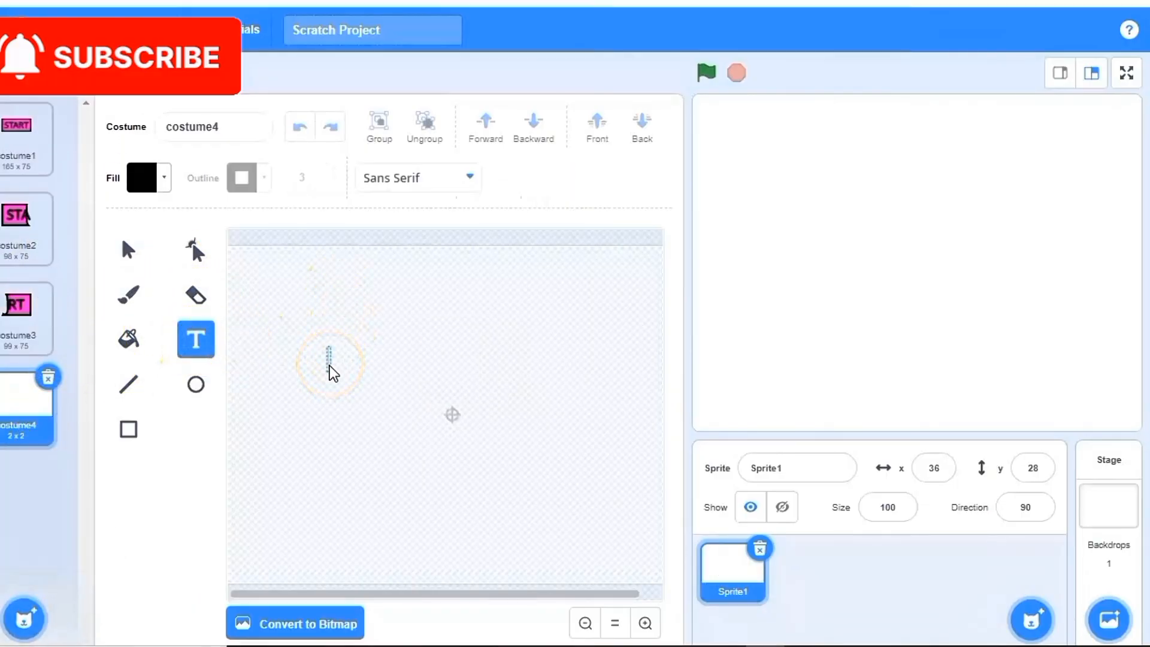
{"action": "type", "text": "F"}
Enlarge the letter F to about 104 by 250 and move it to the upper left of the canvas.
{"action": "left_click", "coordinate": [256, 437]}
{"action": "left_click_drag", "start_coordinate": [337, 372], "coordinate": [432, 423]}
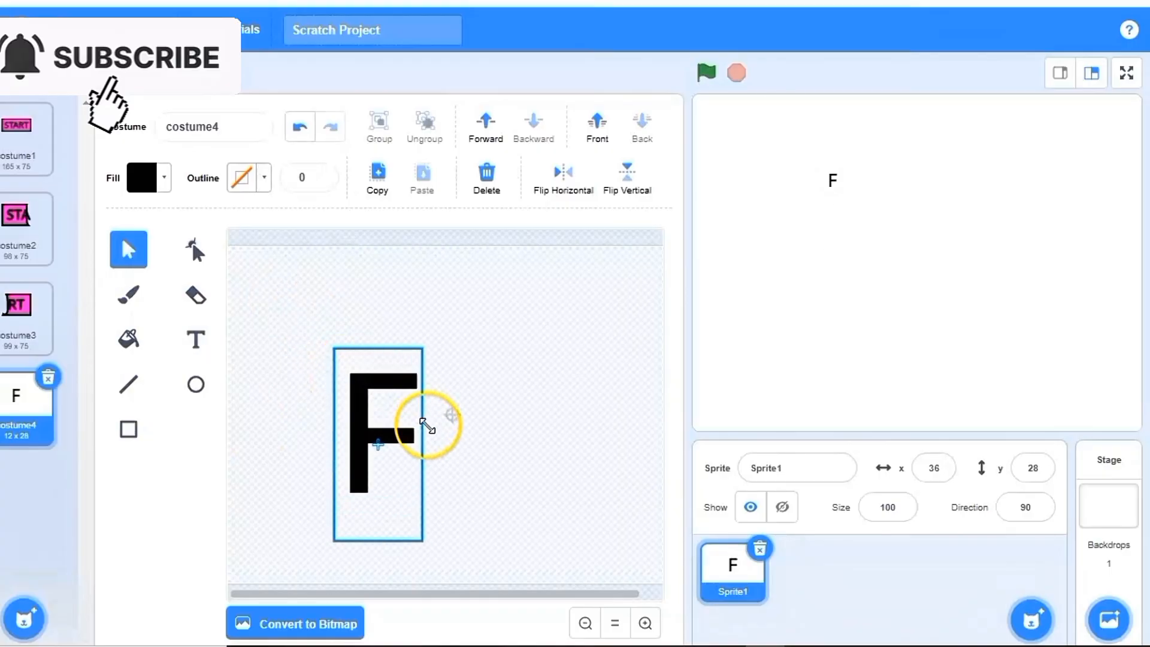
{"action": "left_click_drag", "start_coordinate": [386, 344], "coordinate": [310, 267]}
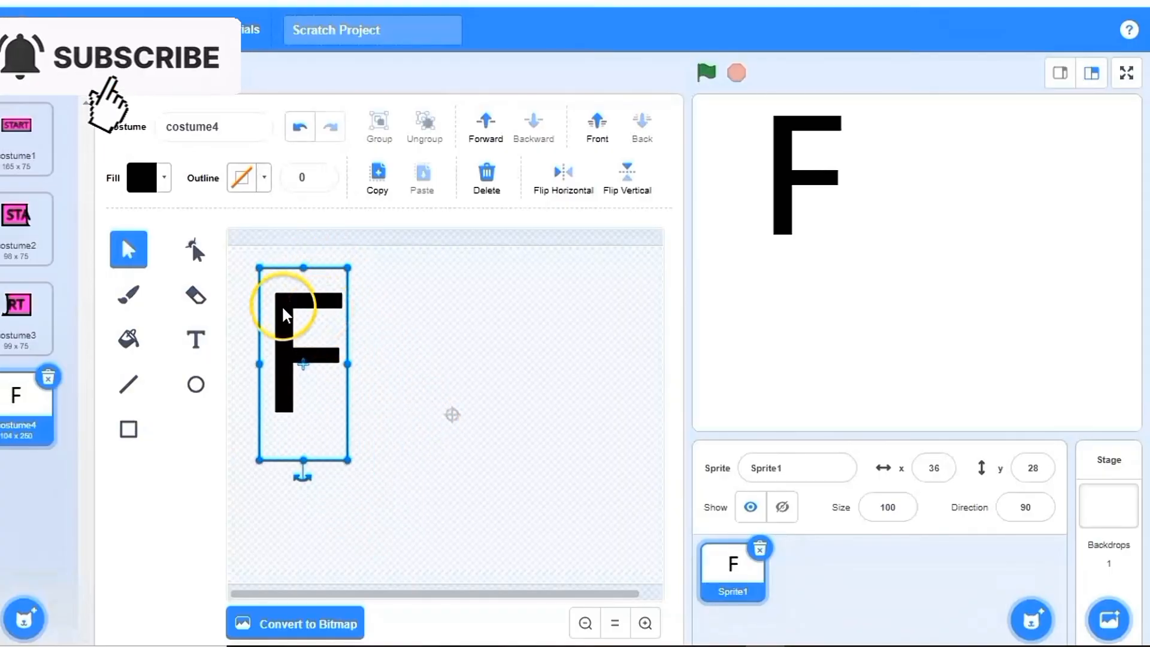
Copy and paste the letter F, place the copy beside the original and change its text to R.
{"action": "left_click", "coordinate": [378, 173]}
{"action": "left_click", "coordinate": [418, 203]}
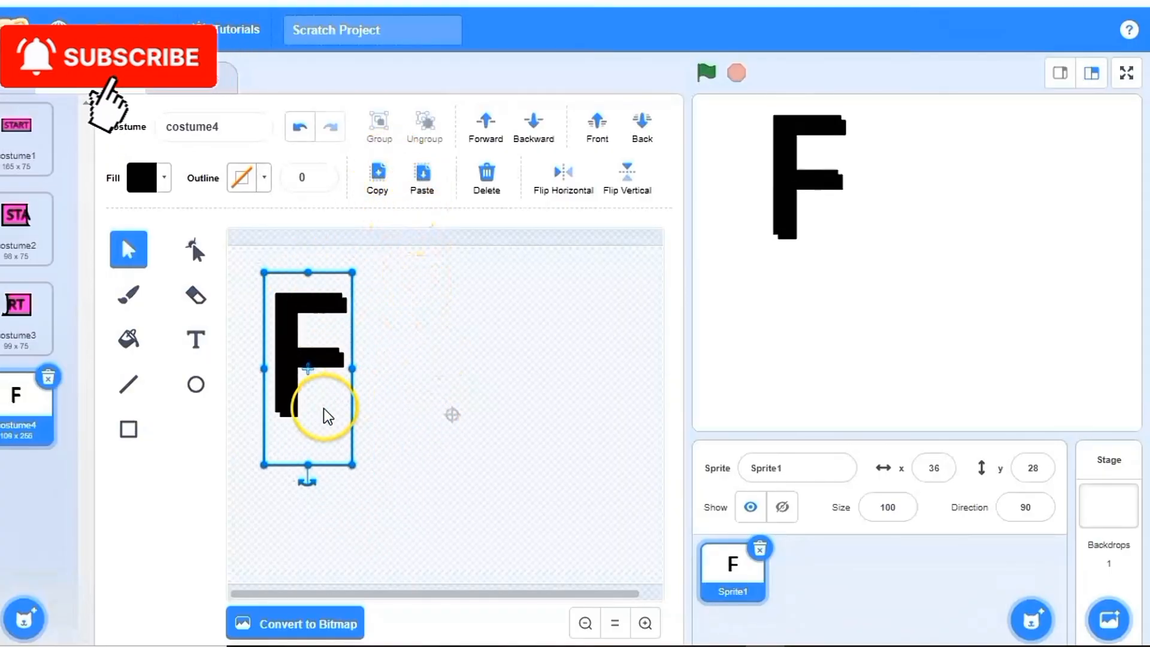
{"action": "left_click_drag", "start_coordinate": [329, 411], "coordinate": [411, 403]}
{"action": "double_click", "coordinate": [411, 403]}
{"action": "type", "text": "R"}
{"action": "left_click", "coordinate": [519, 429]}
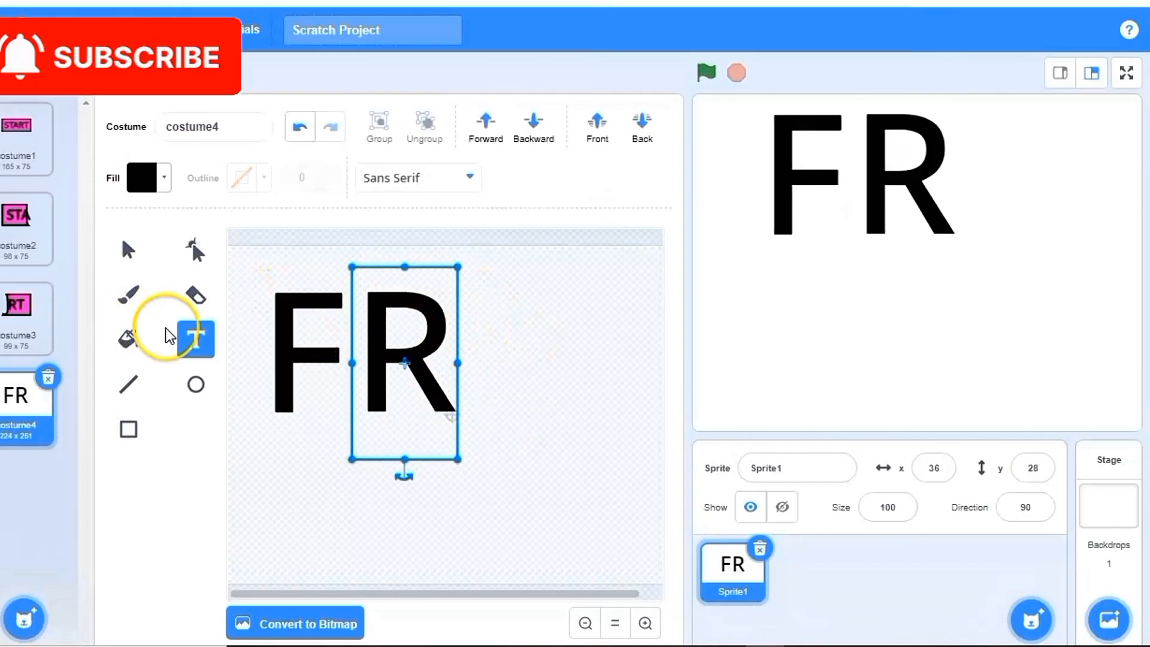
Paste another copy of the letter F, place it to the right of the R and change its text to U.
{"action": "left_click", "coordinate": [128, 249]}
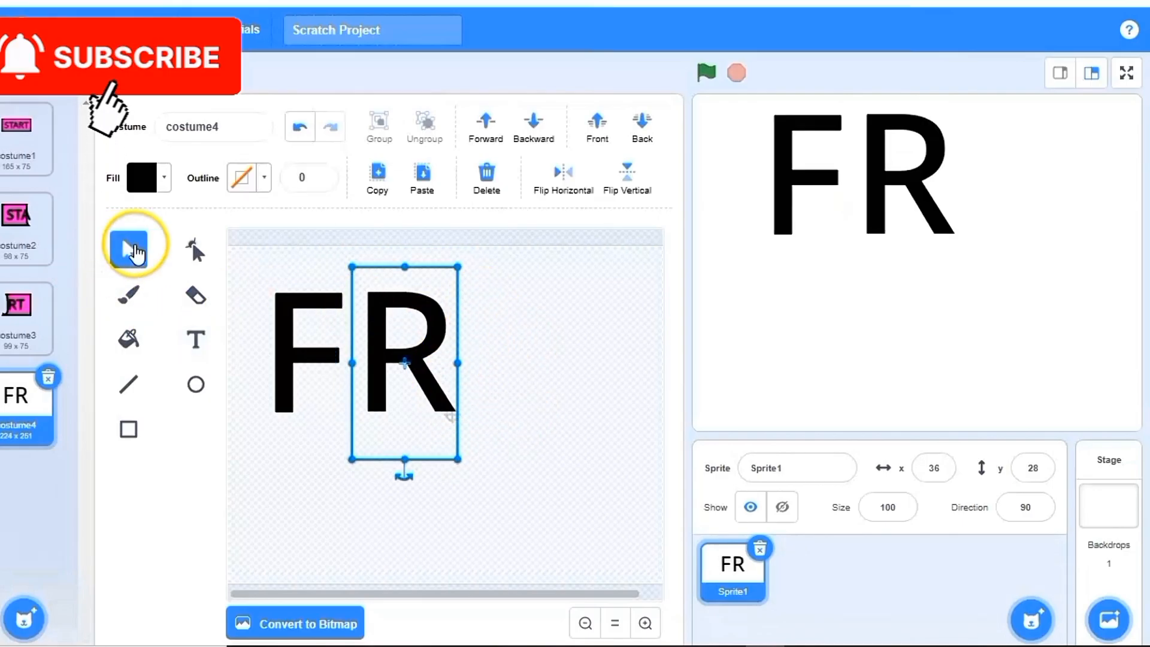
{"action": "left_click", "coordinate": [429, 194]}
{"action": "left_click_drag", "start_coordinate": [321, 351], "coordinate": [488, 380]}
{"action": "double_click", "coordinate": [482, 360]}
{"action": "type", "text": "U"}
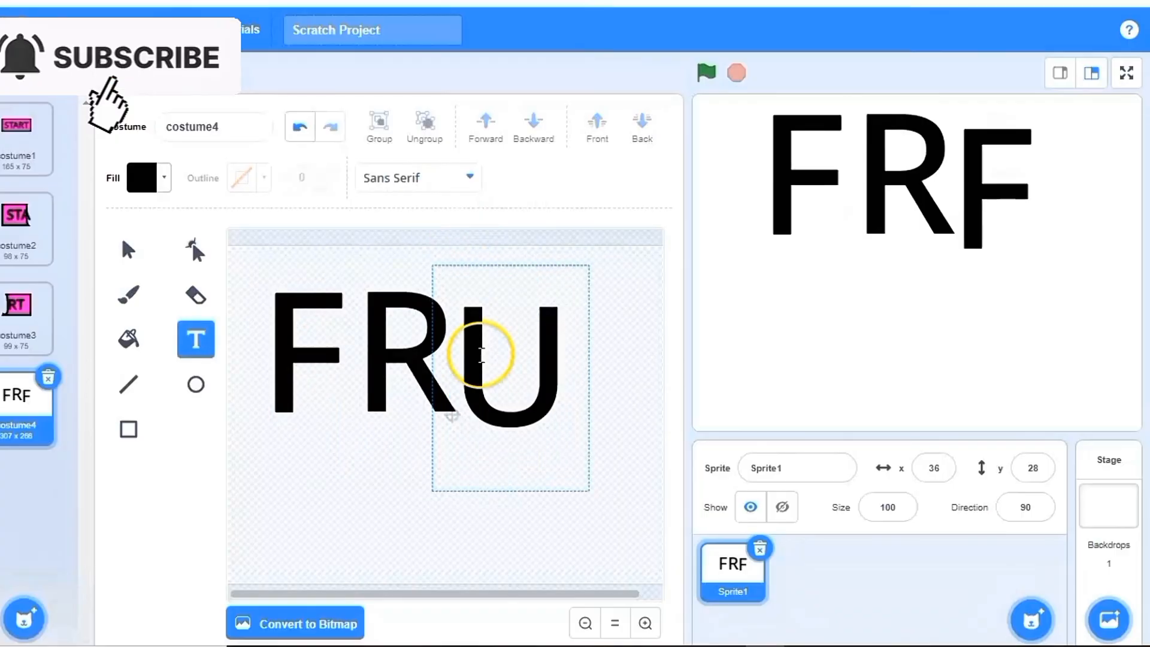
Shrink the letters R and U and move them close together beside the large F.
{"action": "left_click", "coordinate": [454, 308]}
{"action": "left_click", "coordinate": [129, 249]}
{"action": "left_click_drag", "start_coordinate": [455, 264], "coordinate": [419, 307]}
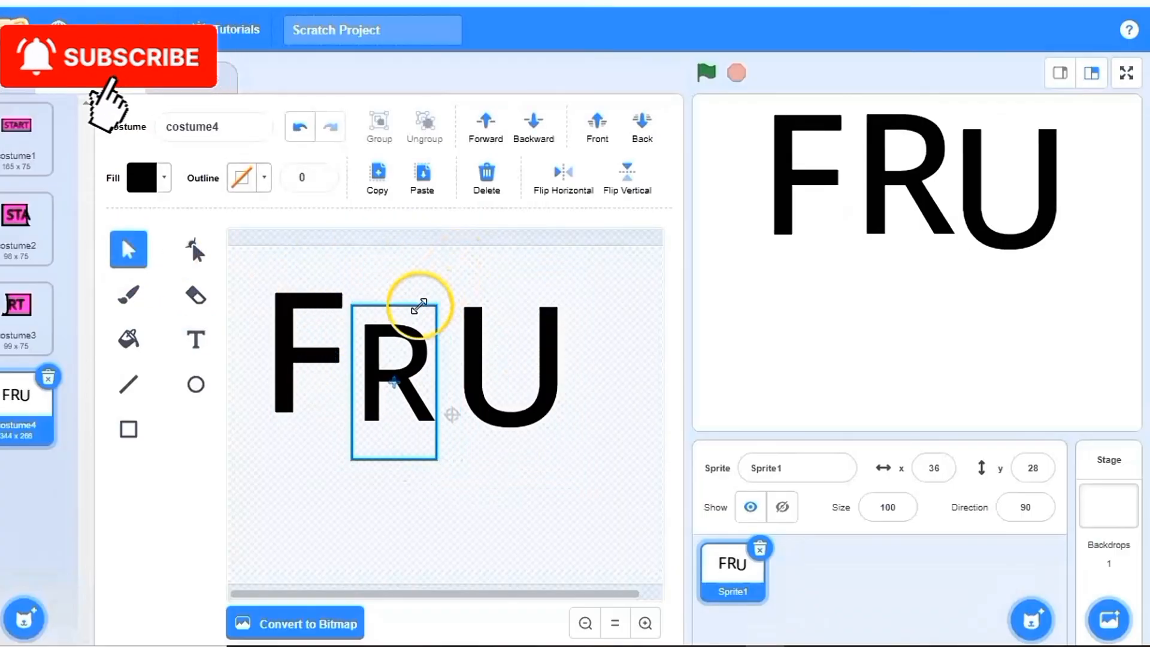
{"action": "left_click_drag", "start_coordinate": [359, 361], "coordinate": [336, 361]}
{"action": "left_click", "coordinate": [527, 374]}
{"action": "left_click_drag", "start_coordinate": [573, 277], "coordinate": [513, 335]}
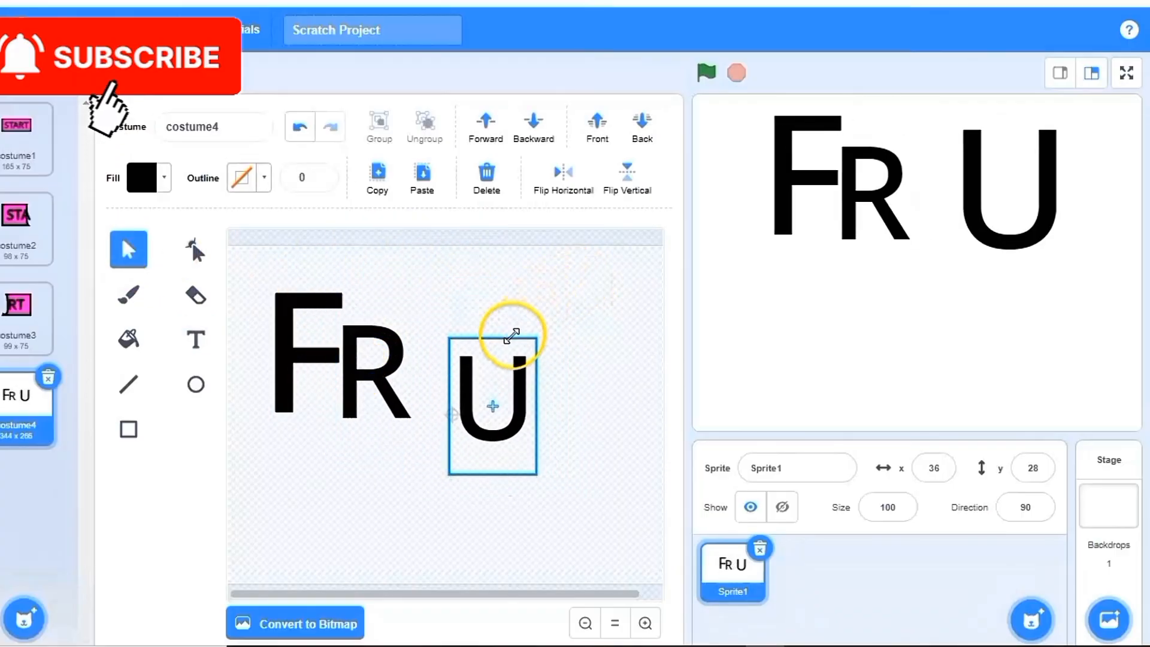
{"action": "left_click_drag", "start_coordinate": [495, 381], "coordinate": [452, 406]}
Paste a copy of the letter F, place it just after the U and change its text to I.
{"action": "left_click", "coordinate": [422, 175]}
{"action": "left_click_drag", "start_coordinate": [336, 360], "coordinate": [506, 368]}
{"action": "double_click", "coordinate": [505, 367]}
{"action": "type", "text": "I"}
{"action": "left_click", "coordinate": [573, 362]}
Paste another copy of the letter F, place it after the I and change its text to T.
{"action": "left_click", "coordinate": [307, 352]}
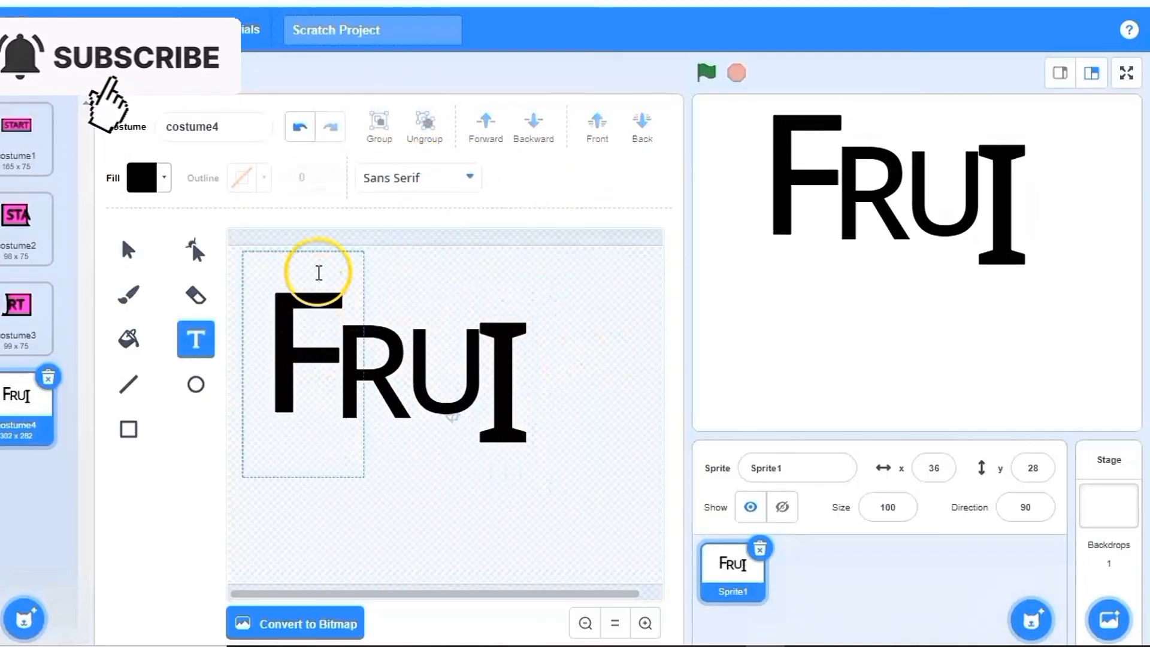
{"action": "left_click", "coordinate": [128, 249]}
{"action": "left_click", "coordinate": [423, 175]}
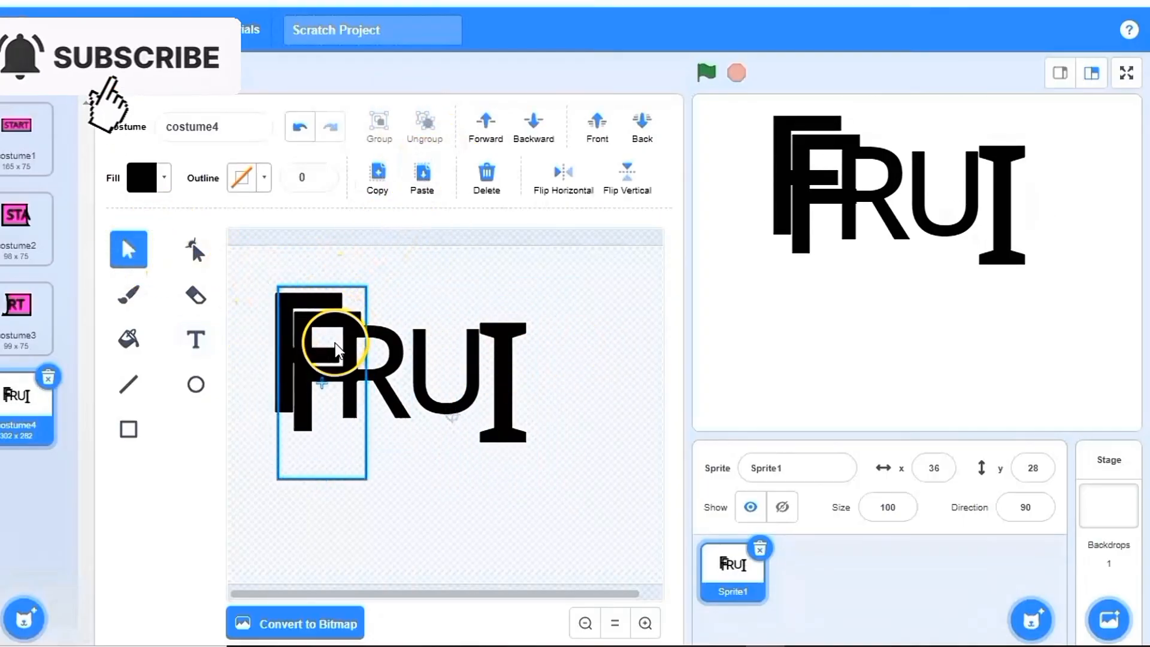
{"action": "left_click_drag", "start_coordinate": [335, 351], "coordinate": [591, 329]}
{"action": "double_click", "coordinate": [591, 329]}
{"action": "type", "text": "T"}
Shrink the letter I, align it with the U, and move the T right up against it.
{"action": "left_click", "coordinate": [501, 432]}
{"action": "left_click", "coordinate": [129, 249]}
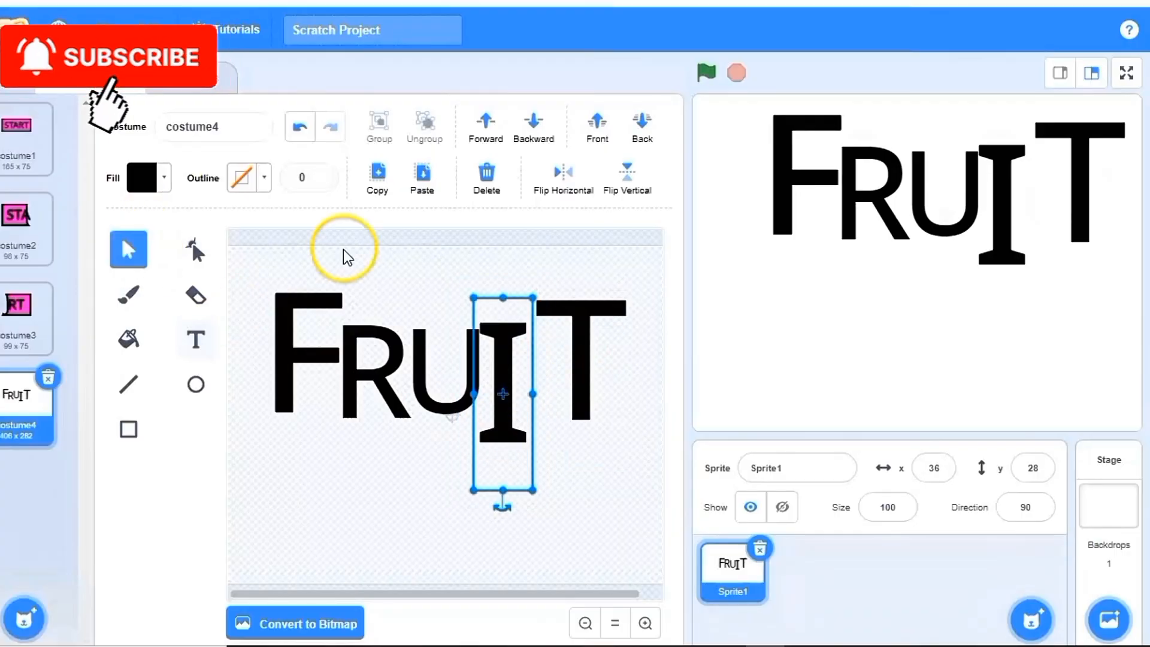
{"action": "left_click_drag", "start_coordinate": [533, 298], "coordinate": [520, 338]}
{"action": "left_click_drag", "start_coordinate": [497, 384], "coordinate": [498, 350]}
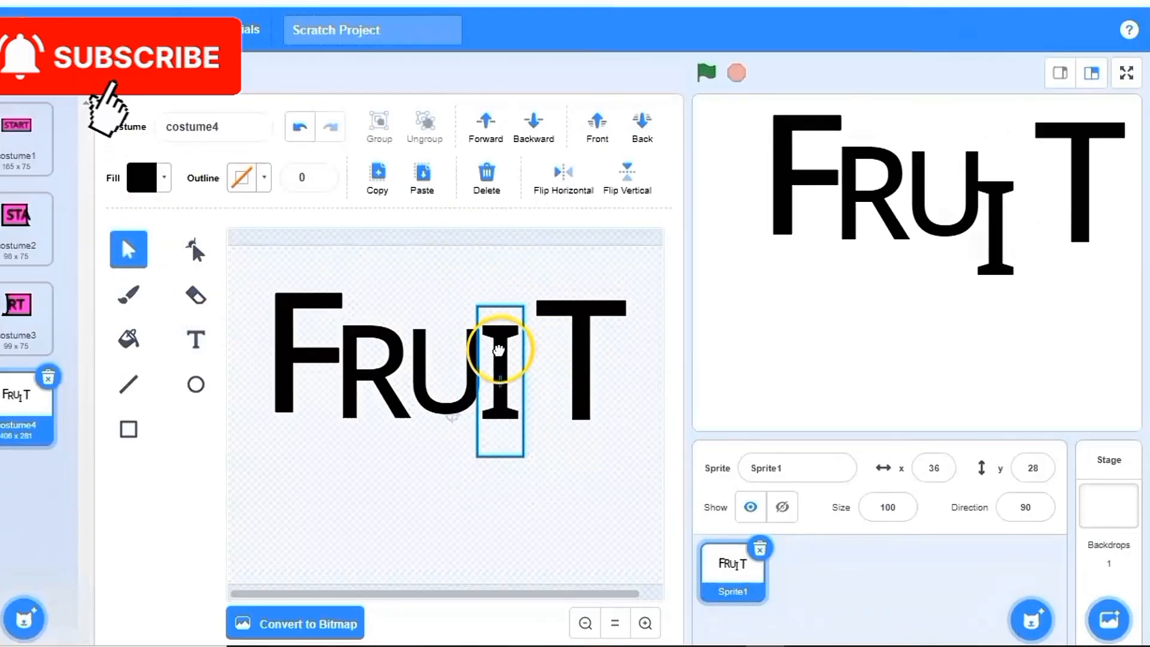
{"action": "left_click_drag", "start_coordinate": [592, 333], "coordinate": [560, 350]}
Fill the letter F with a vertical gradient running from dark blue to dark red.
{"action": "left_click", "coordinate": [273, 350]}
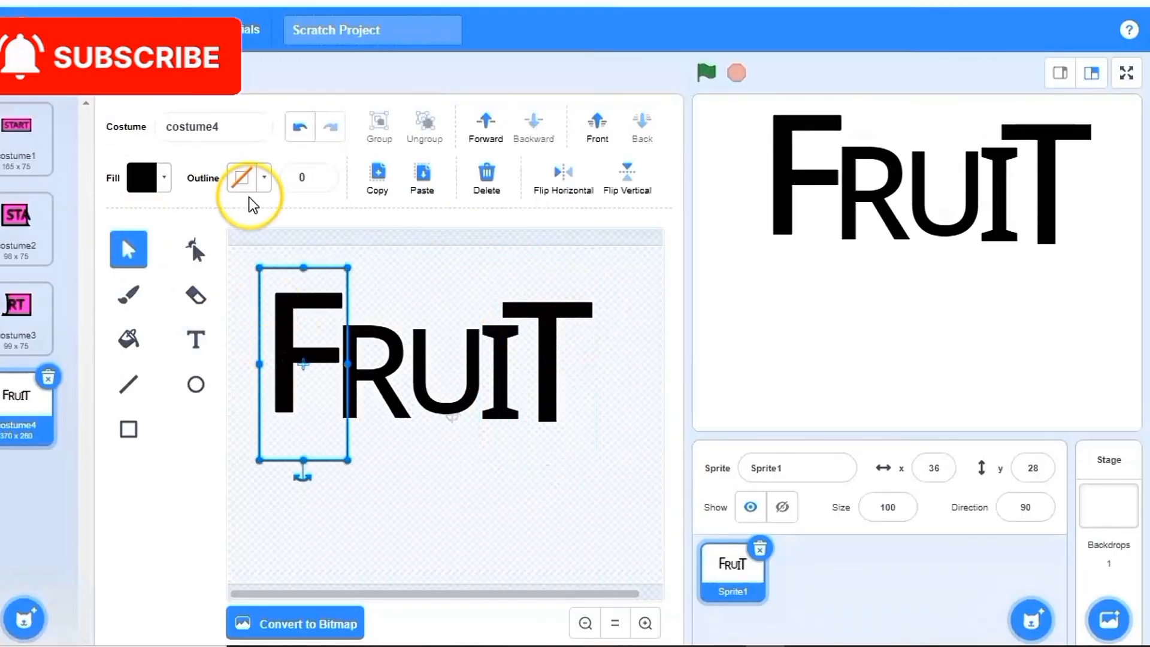
{"action": "left_click", "coordinate": [159, 180]}
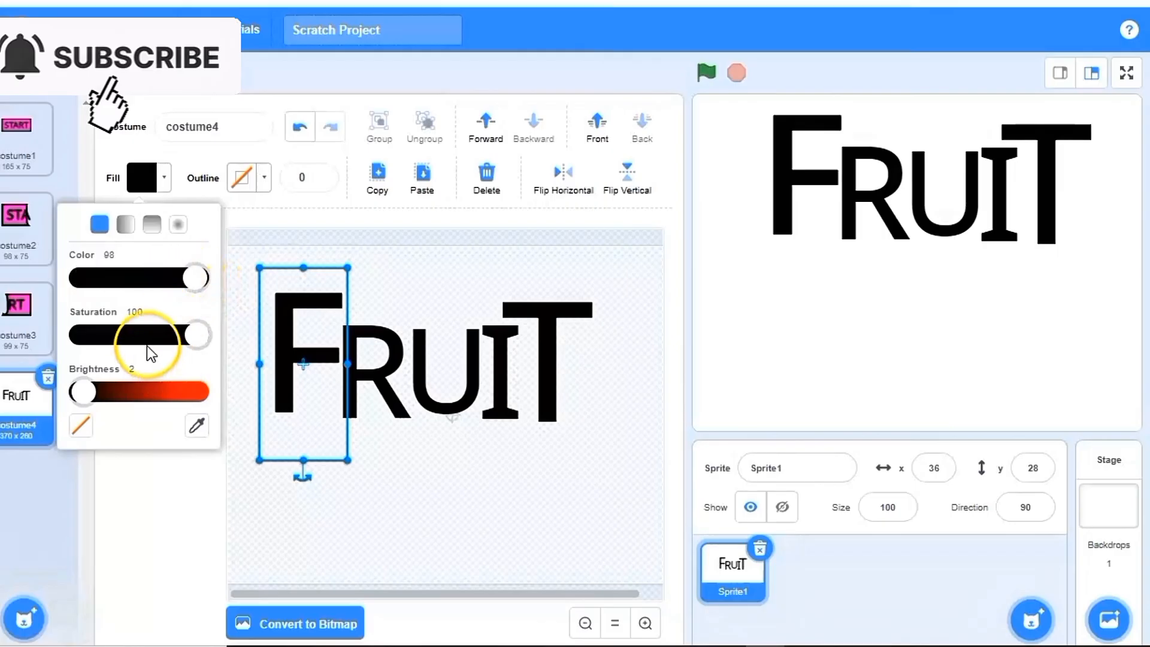
{"action": "left_click", "coordinate": [160, 391]}
{"action": "left_click", "coordinate": [150, 277]}
{"action": "left_click", "coordinate": [152, 225]}
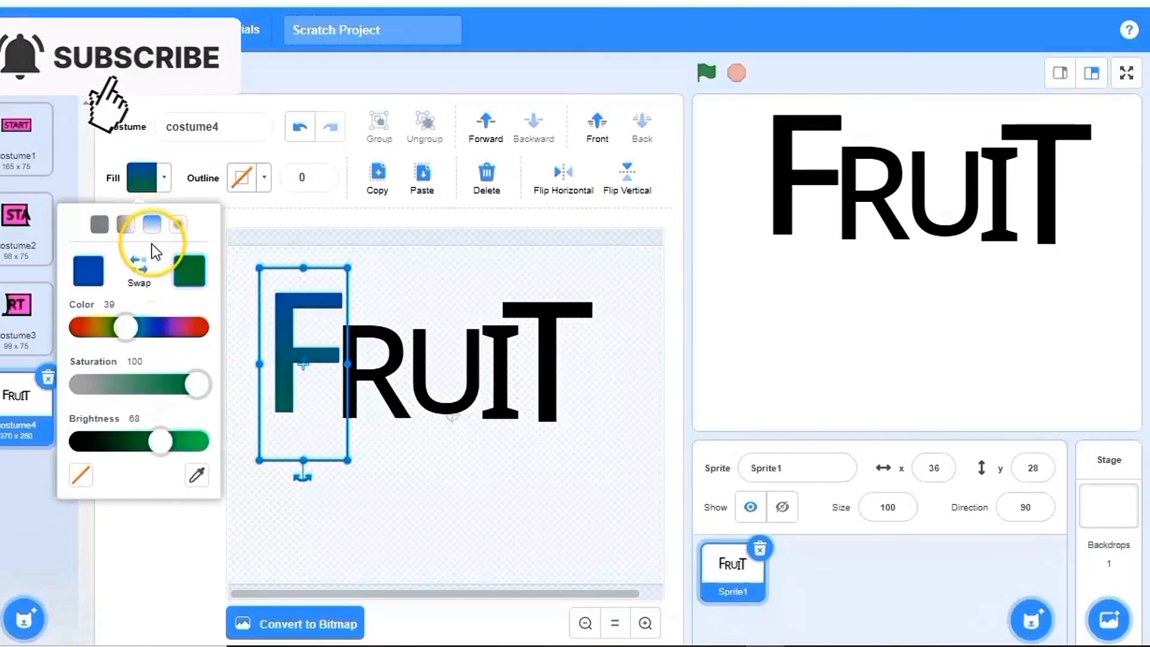
{"action": "left_click", "coordinate": [200, 327]}
Fill the letter R with a horizontal gradient running from bright magenta-purple to blue.
{"action": "left_click", "coordinate": [374, 365]}
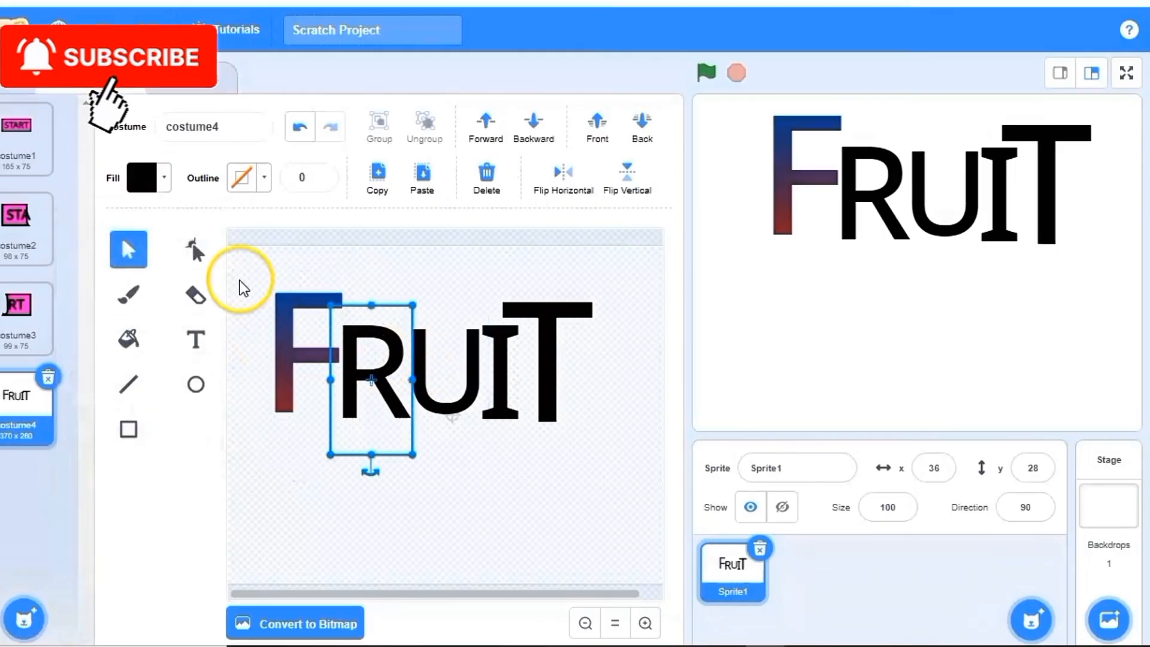
{"action": "left_click", "coordinate": [163, 185]}
{"action": "left_click", "coordinate": [193, 392]}
{"action": "left_click", "coordinate": [178, 277]}
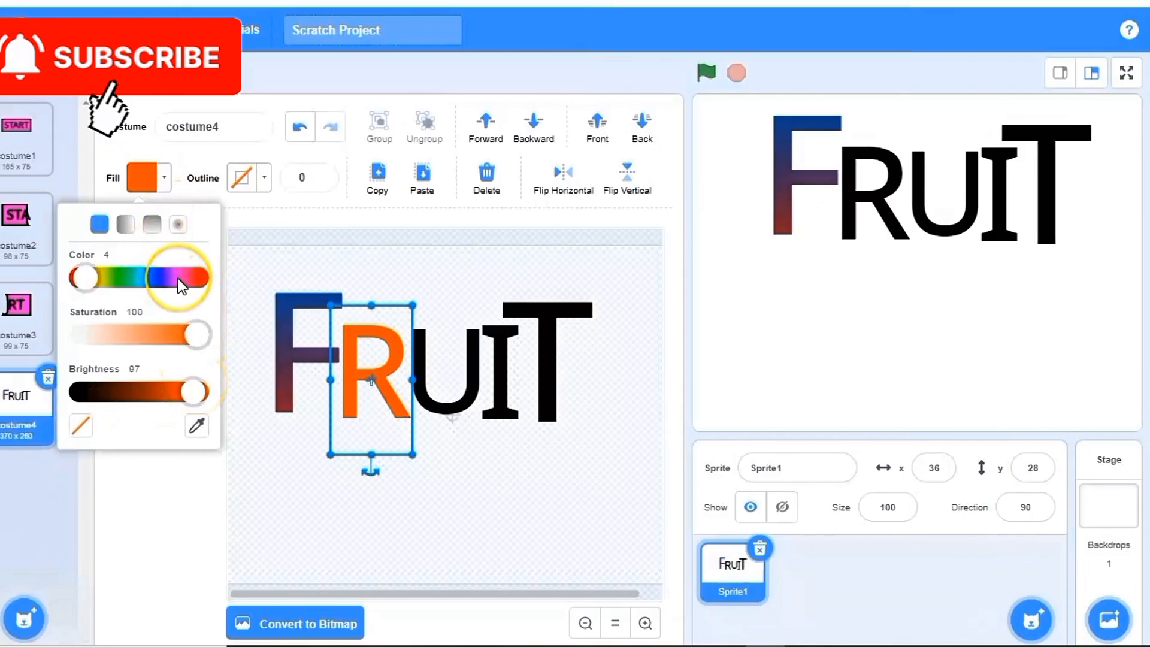
{"action": "left_click", "coordinate": [124, 225]}
Fill the letter U with a horizontal gradient from orange to red, using color 0 for the red end.
{"action": "left_click", "coordinate": [459, 372]}
{"action": "left_click", "coordinate": [142, 178]}
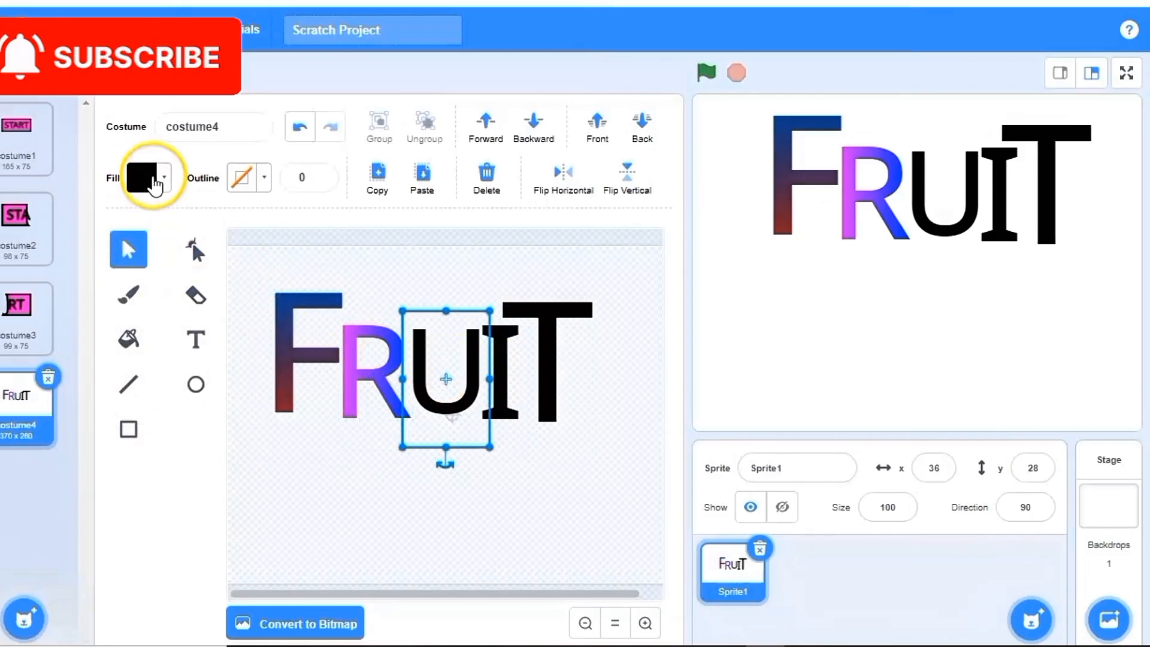
{"action": "left_click", "coordinate": [180, 310]}
{"action": "left_click", "coordinate": [180, 386]}
{"action": "left_click", "coordinate": [152, 233]}
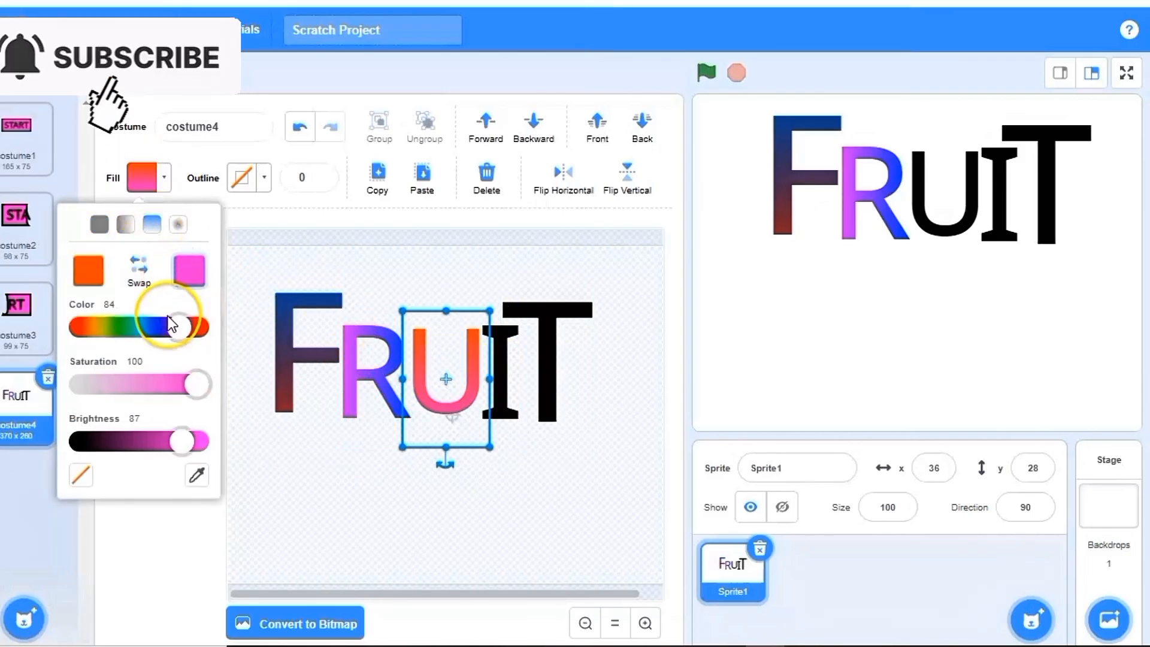
{"action": "left_click_drag", "start_coordinate": [172, 325], "coordinate": [76, 331]}
{"action": "left_click", "coordinate": [125, 225]}
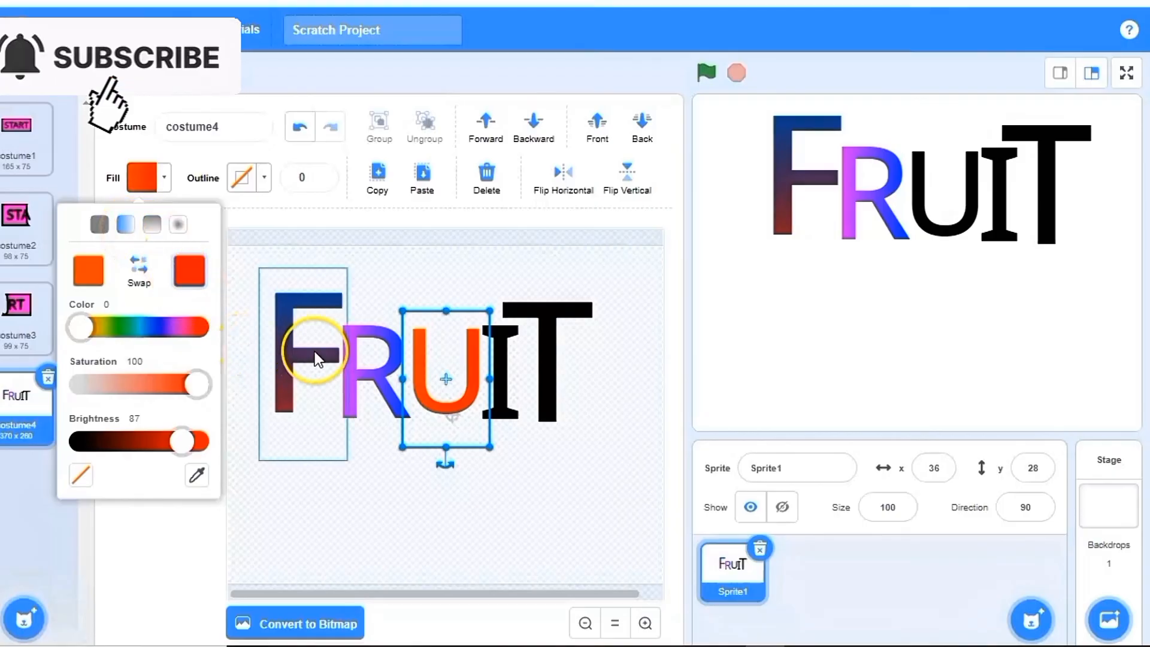
Fill the letter I with a horizontal gradient of teal and green.
{"action": "left_click", "coordinate": [511, 423]}
{"action": "left_click", "coordinate": [142, 177]}
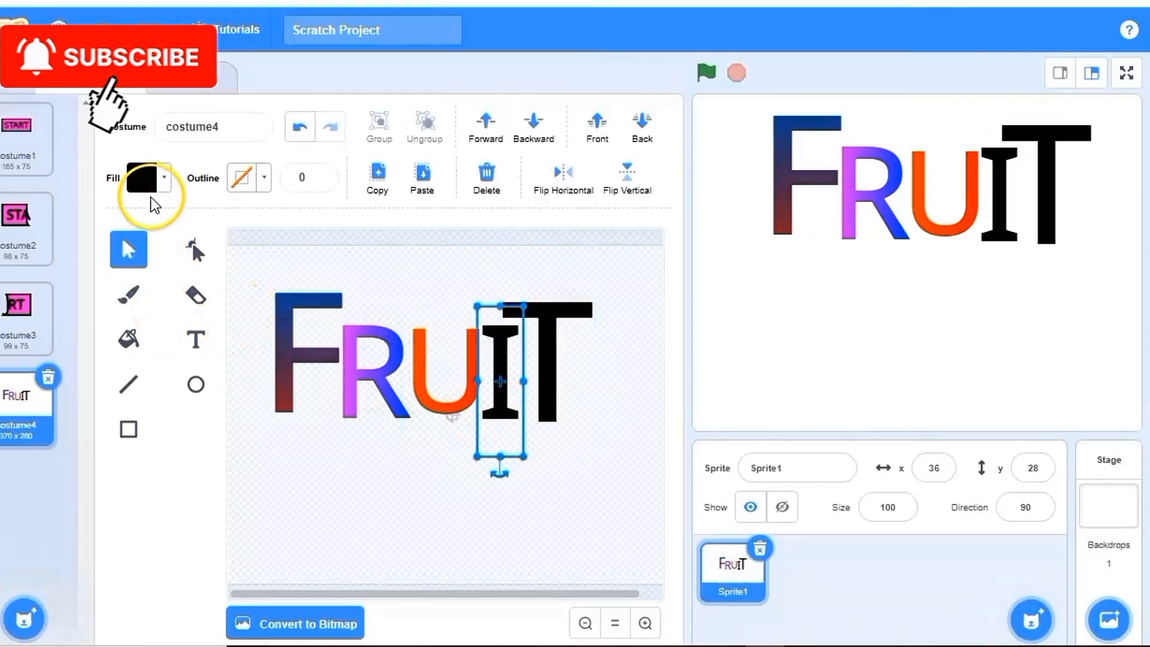
{"action": "left_click", "coordinate": [192, 386]}
{"action": "left_click", "coordinate": [135, 278]}
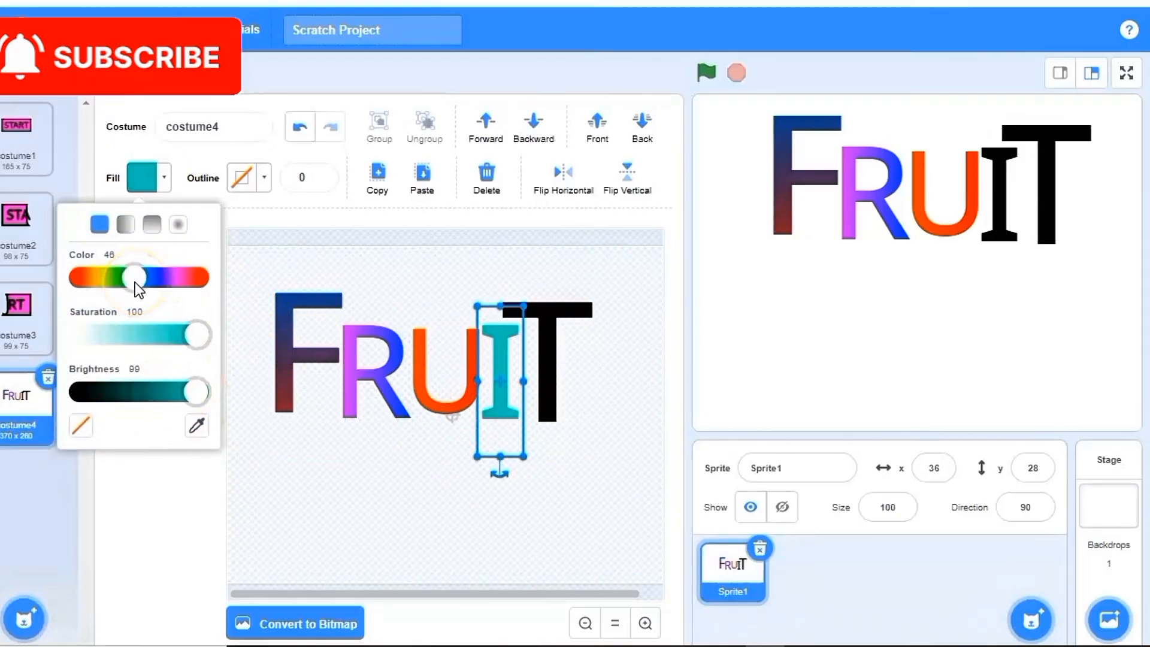
{"action": "left_click", "coordinate": [126, 225]}
Fill the letter T with a horizontal gradient from teal green to red, the red end using color 100.
{"action": "left_click", "coordinate": [538, 375]}
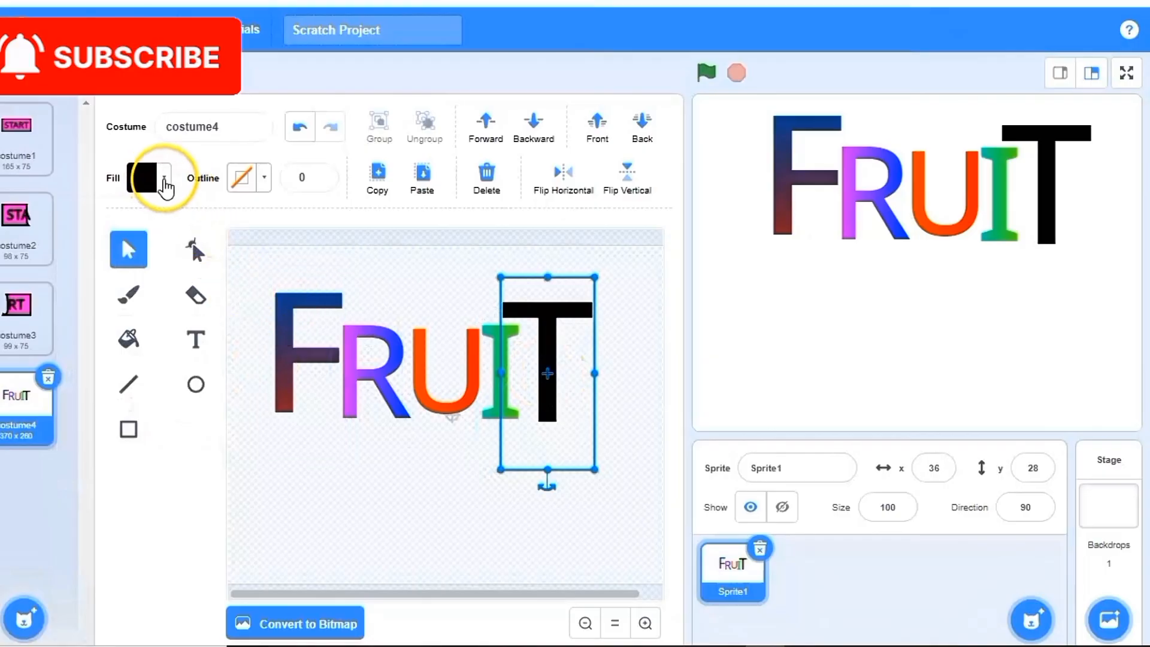
{"action": "left_click", "coordinate": [142, 178]}
{"action": "left_click", "coordinate": [202, 386]}
{"action": "left_click", "coordinate": [175, 278]}
{"action": "left_click", "coordinate": [131, 278]}
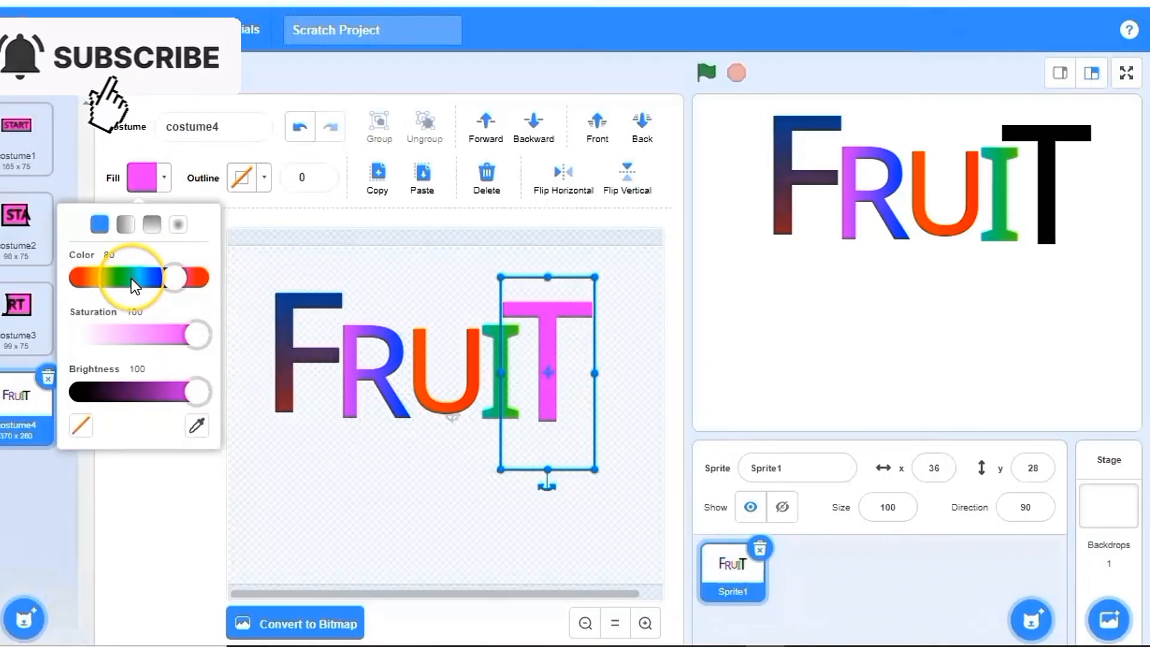
{"action": "left_click", "coordinate": [126, 224]}
{"action": "left_click", "coordinate": [190, 271]}
{"action": "left_click", "coordinate": [203, 329]}
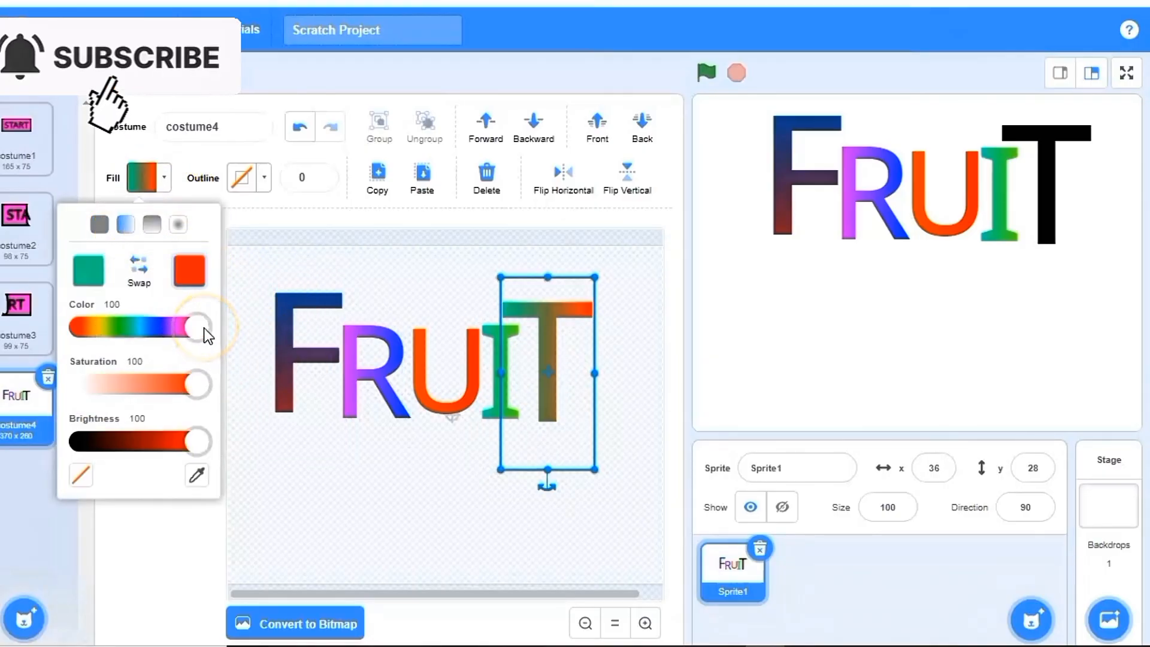
Add the text NINGA in orange, enlarge it and place it directly below the word FRUIT.
{"action": "left_click", "coordinate": [414, 362]}
{"action": "left_click", "coordinate": [194, 345]}
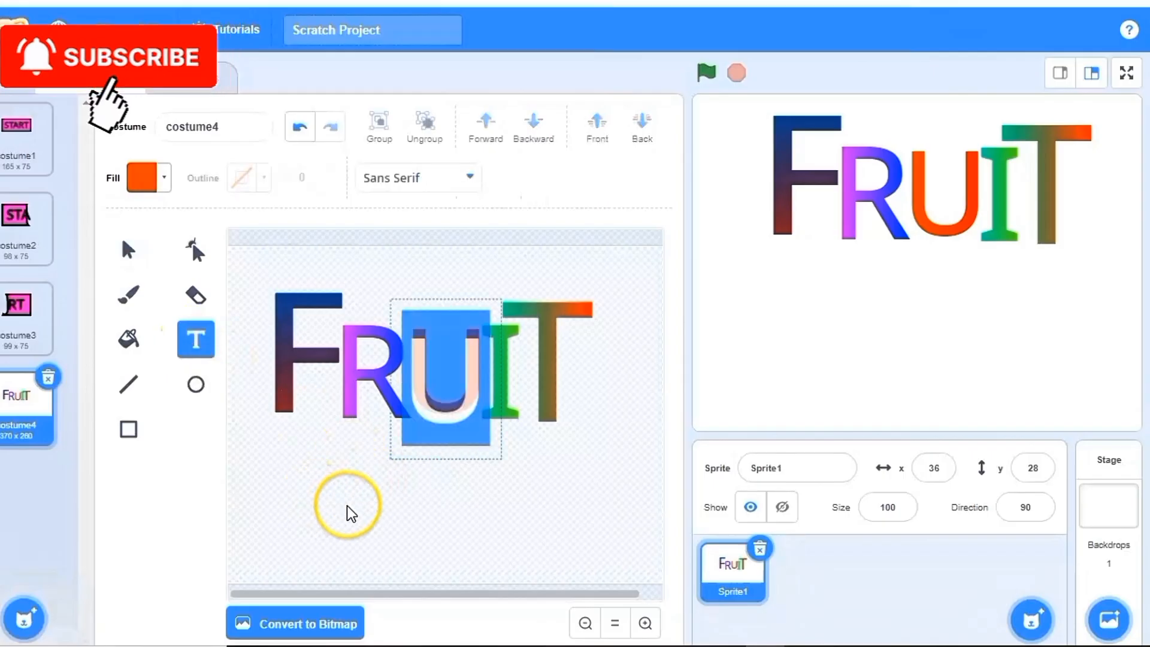
{"action": "left_click", "coordinate": [347, 506]}
{"action": "type", "text": "NINGA"}
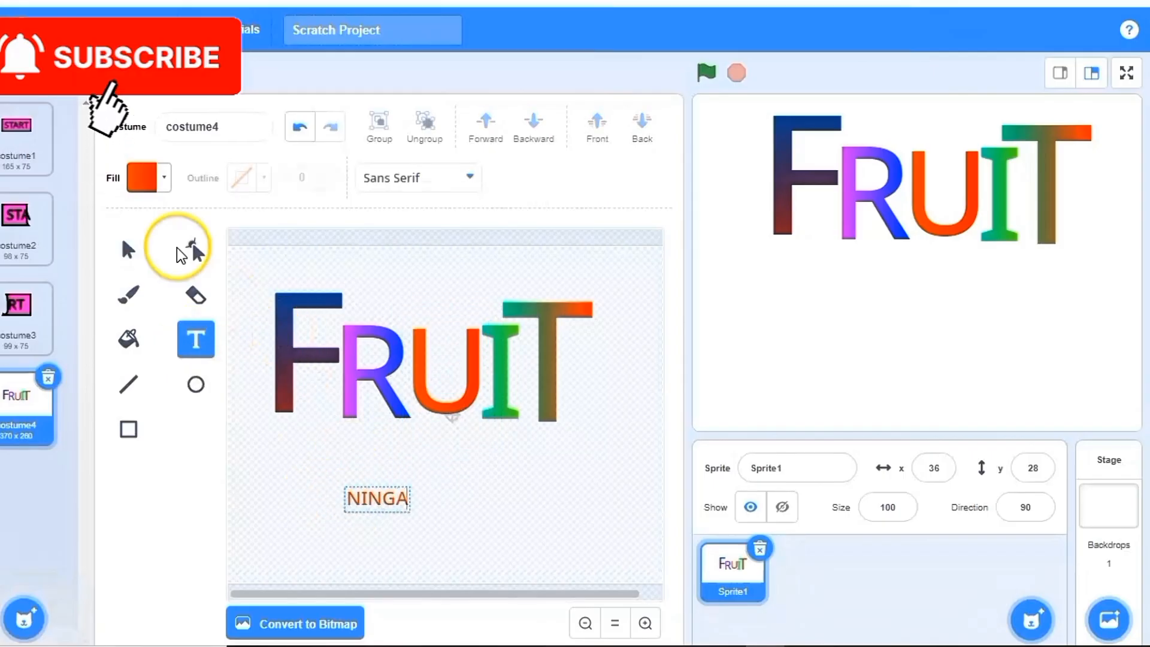
{"action": "left_click", "coordinate": [128, 249]}
{"action": "left_click_drag", "start_coordinate": [309, 462], "coordinate": [398, 436]}
Give the NINGA text a black outline with a width of 3.
{"action": "left_click", "coordinate": [320, 174]}
{"action": "left_click", "coordinate": [320, 174]}
{"action": "left_click", "coordinate": [317, 181]}
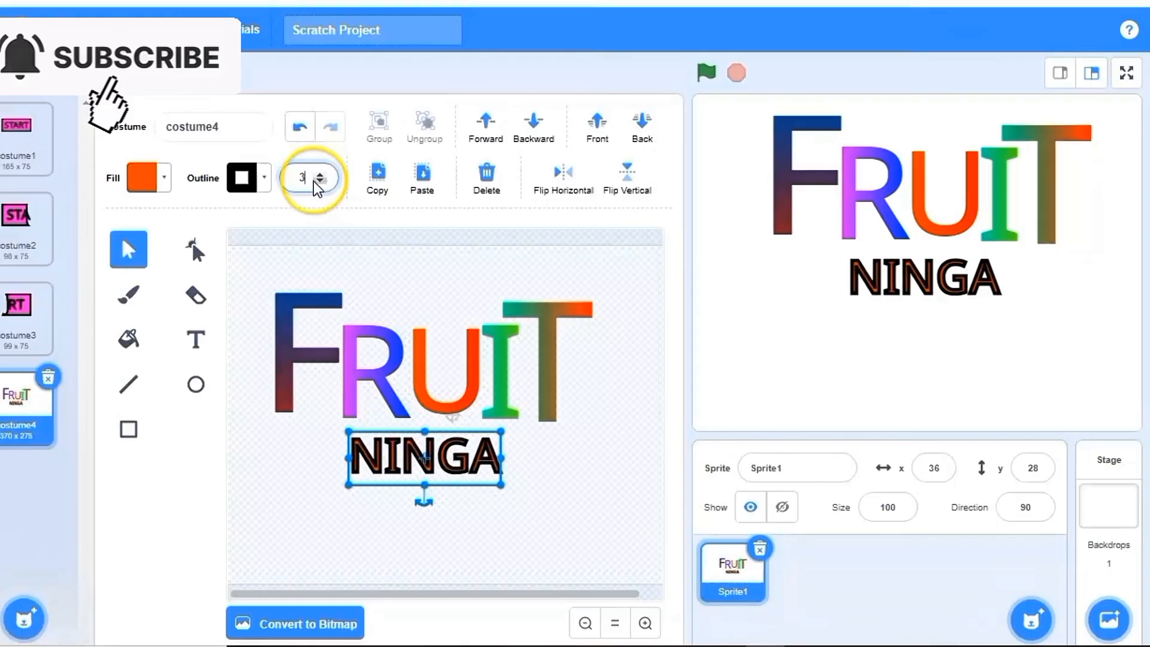
{"action": "left_click", "coordinate": [263, 178]}
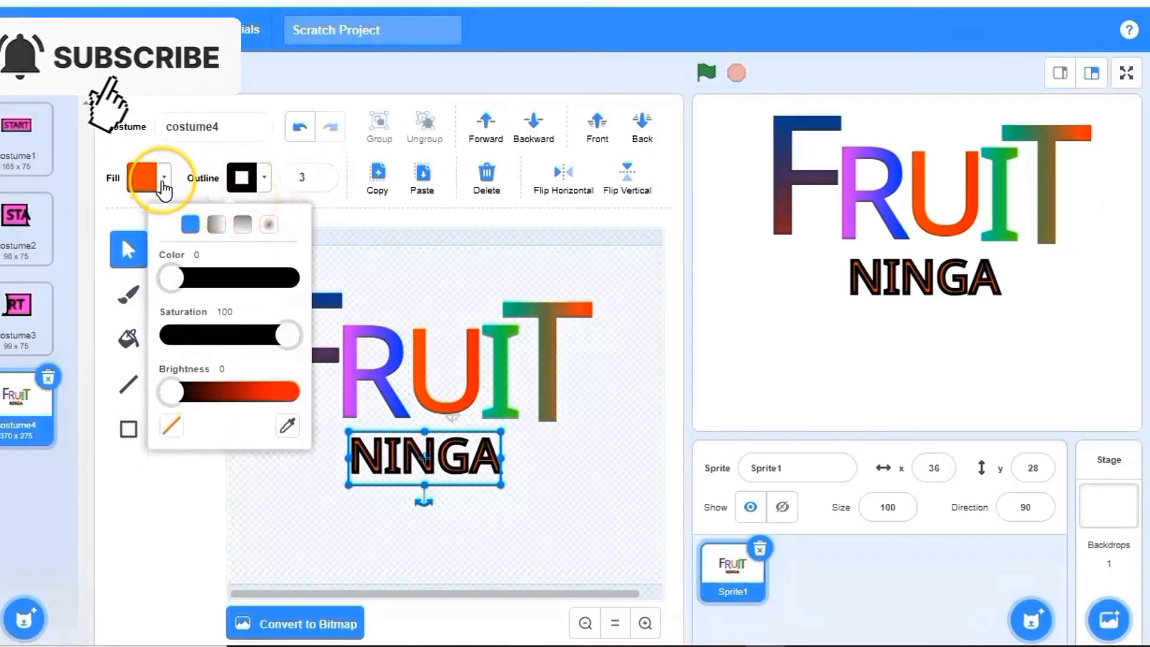
Change the NINGA fill to brown with color 4, saturation 58 and brightness 46.
{"action": "left_click", "coordinate": [146, 178]}
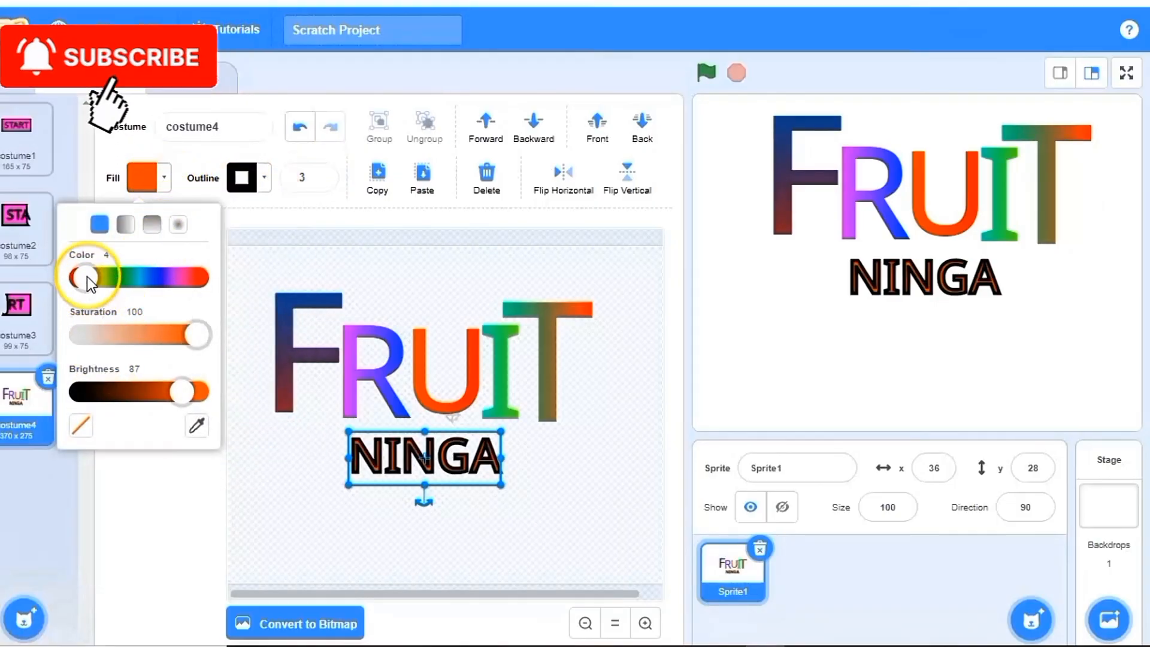
{"action": "left_click", "coordinate": [149, 335]}
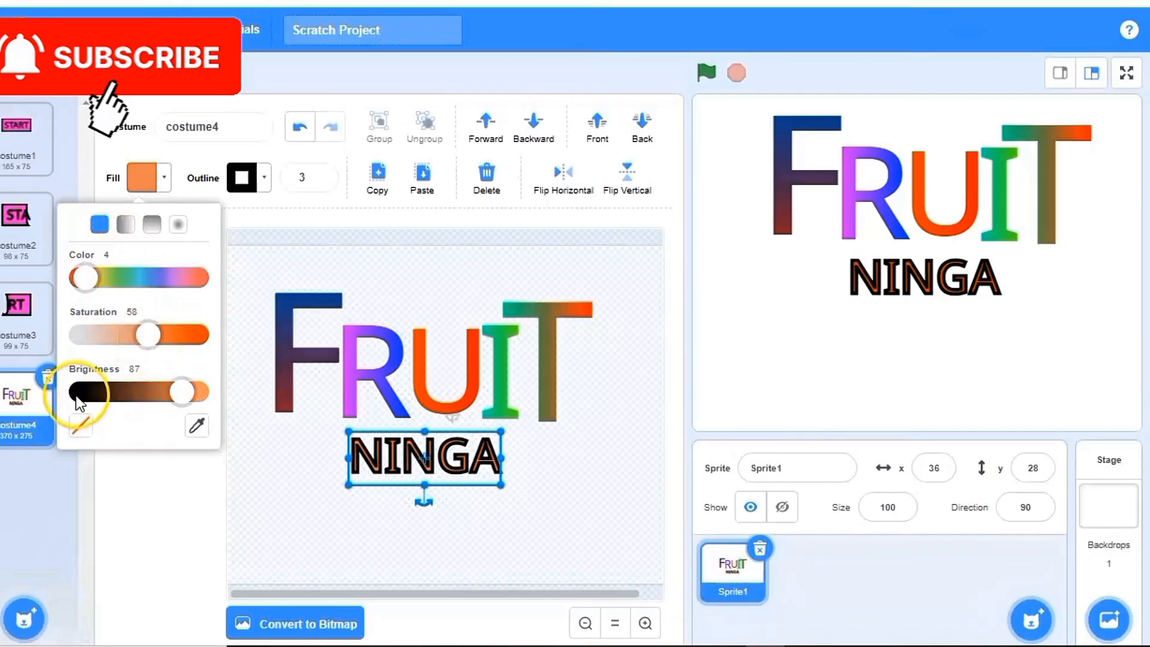
{"action": "left_click", "coordinate": [78, 393]}
{"action": "left_click", "coordinate": [134, 392]}
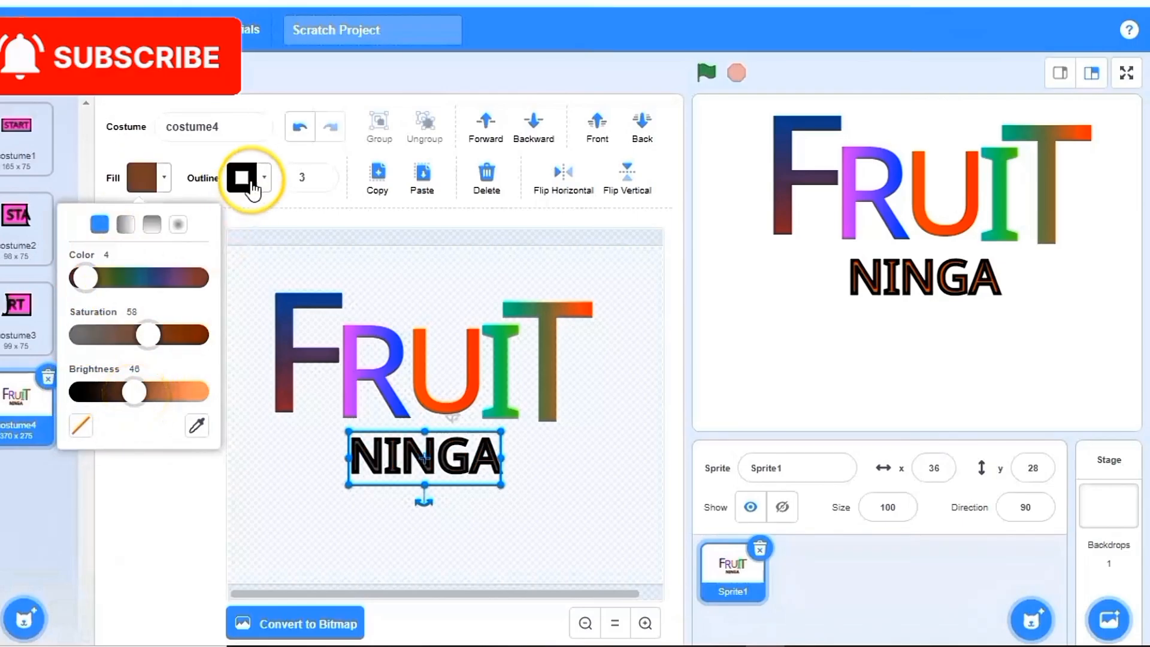
Change the NINGA outline to a medium gray with brightness 52.
{"action": "left_click", "coordinate": [246, 176]}
{"action": "left_click", "coordinate": [218, 333]}
{"action": "left_click", "coordinate": [232, 393]}
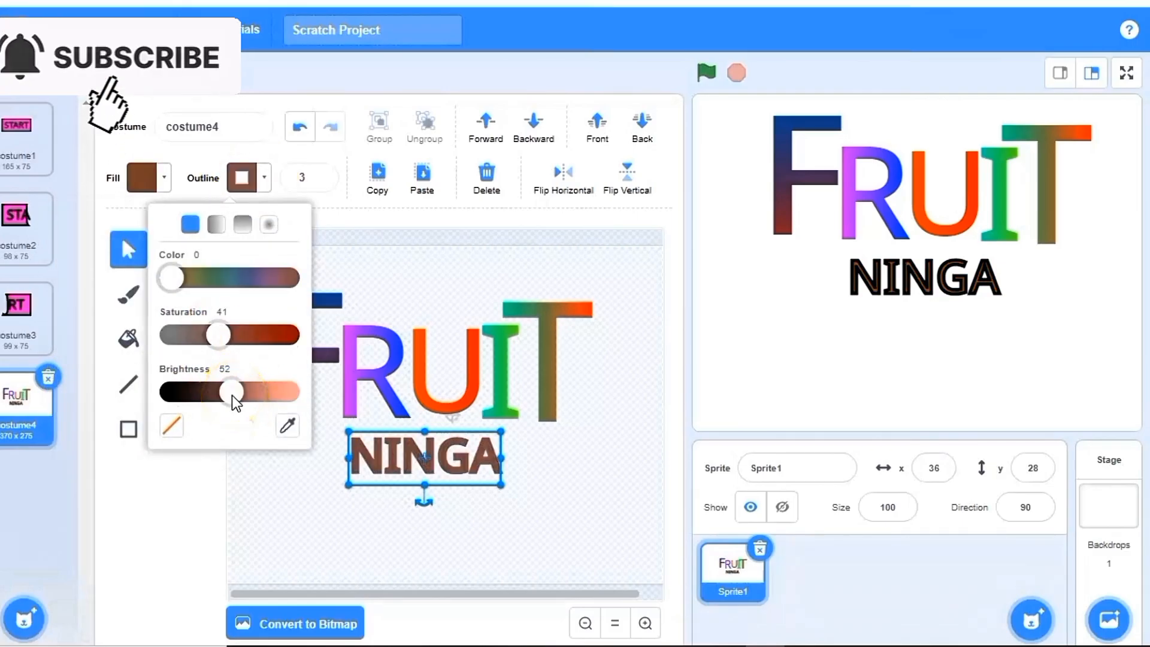
{"action": "left_click", "coordinate": [169, 335]}
{"action": "left_click", "coordinate": [310, 458]}
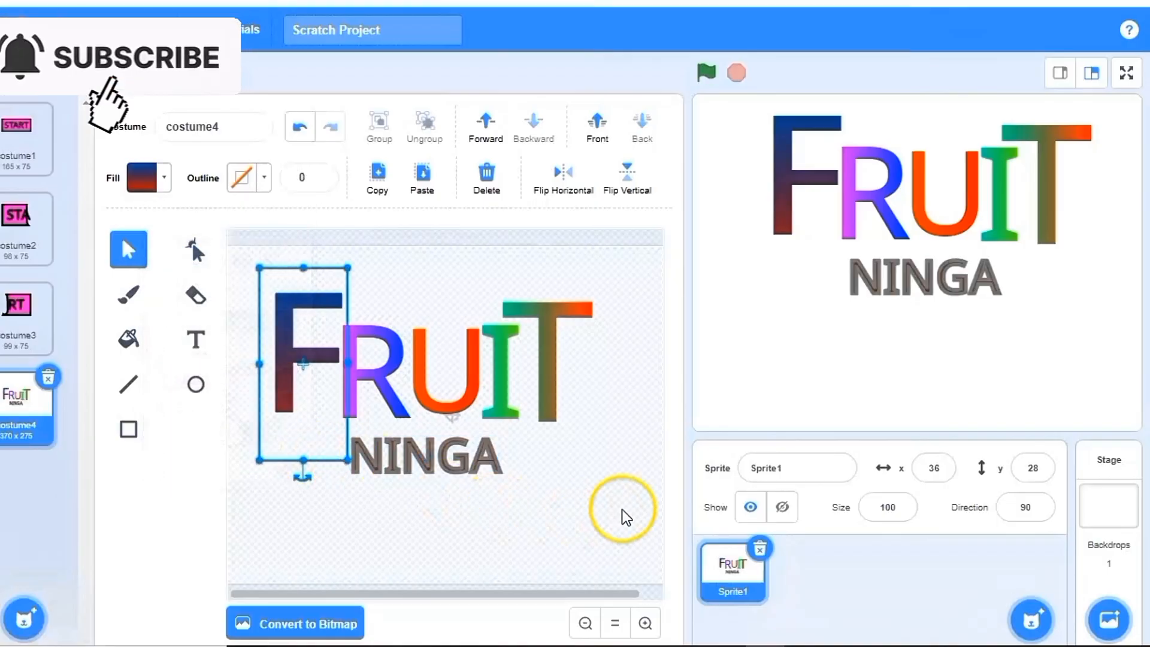
Enlarge the NINGA text slightly, set its font to Marker and position it close beneath FRUIT.
{"action": "left_click", "coordinate": [445, 465]}
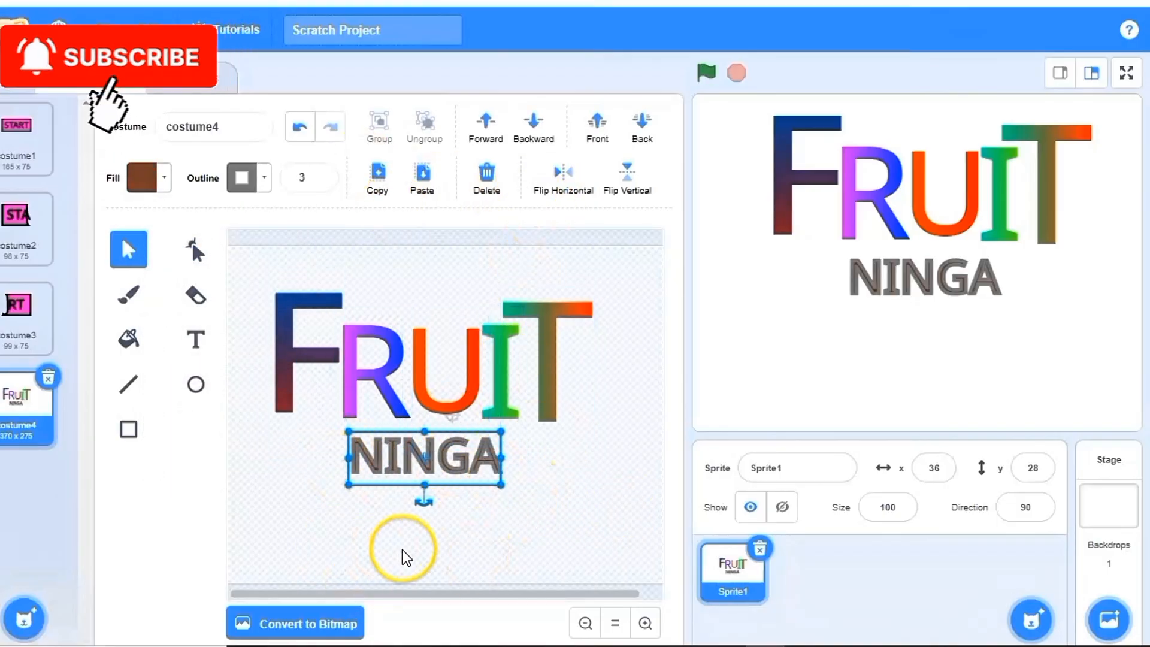
{"action": "mouse_move", "coordinate": [502, 484]}
{"action": "left_mouse_down"}
{"action": "mouse_move", "coordinate": [526, 489]}
{"action": "mouse_move", "coordinate": [511, 490]}
{"action": "left_mouse_up"}
{"action": "double_click", "coordinate": [488, 470]}
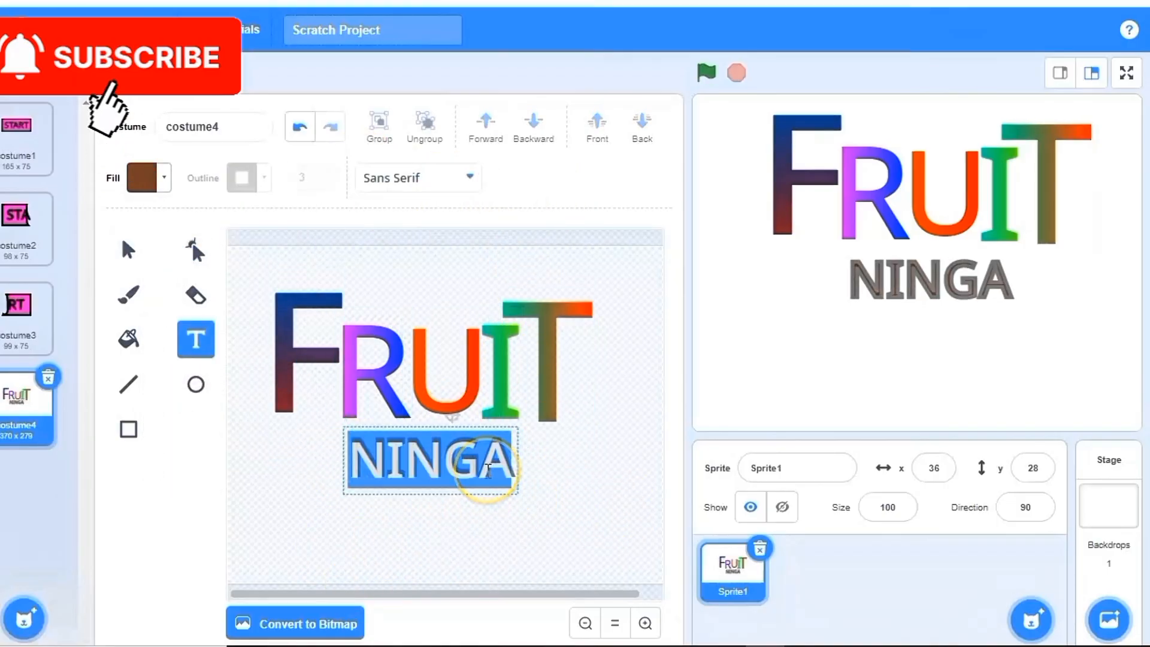
{"action": "left_click", "coordinate": [471, 179]}
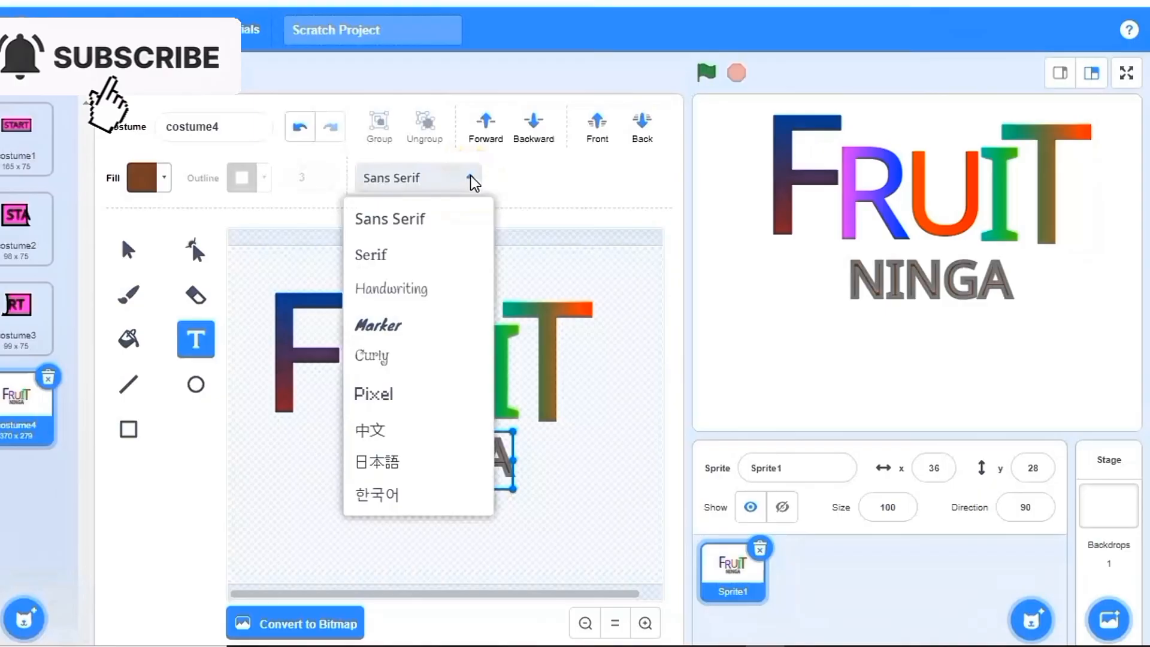
{"action": "left_click", "coordinate": [384, 325]}
{"action": "left_click", "coordinate": [431, 436]}
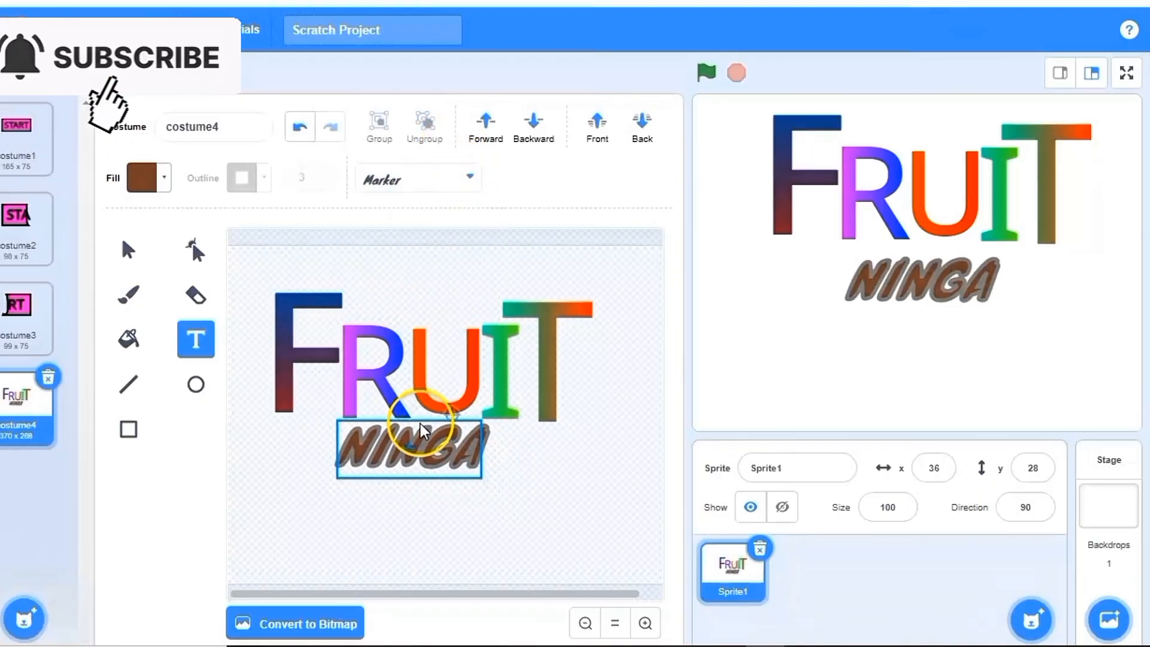
{"action": "left_click", "coordinate": [550, 489]}
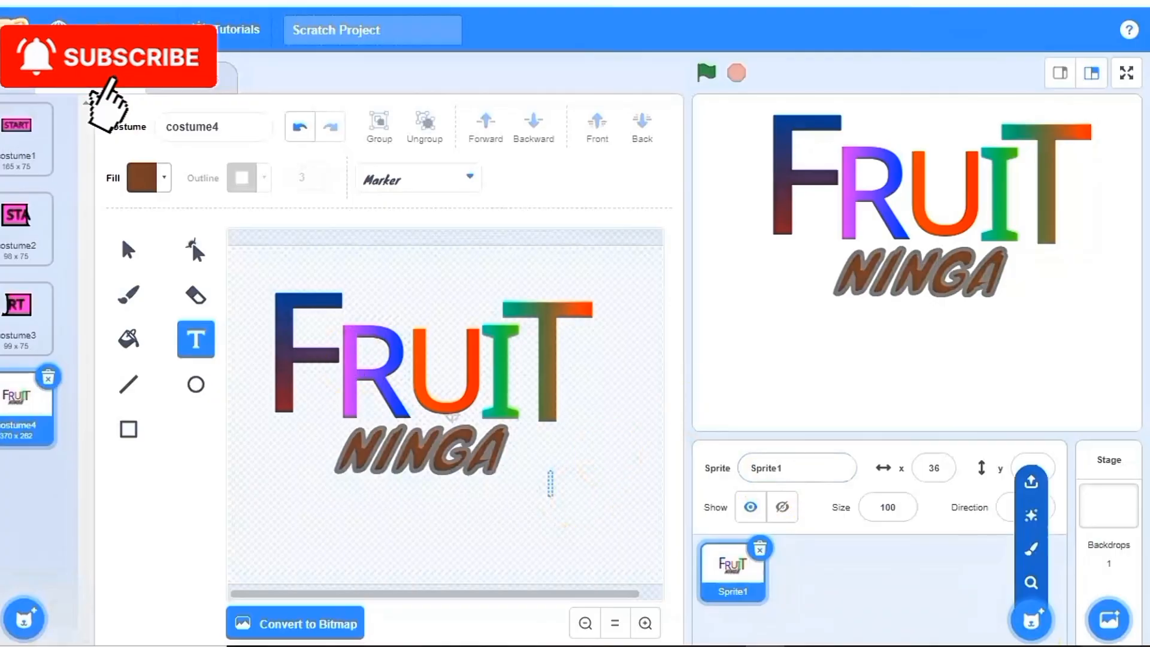
Create a new painted sprite and draw a small circle about 25 pixels across near the canvas centre.
{"action": "left_click", "coordinate": [1039, 539]}
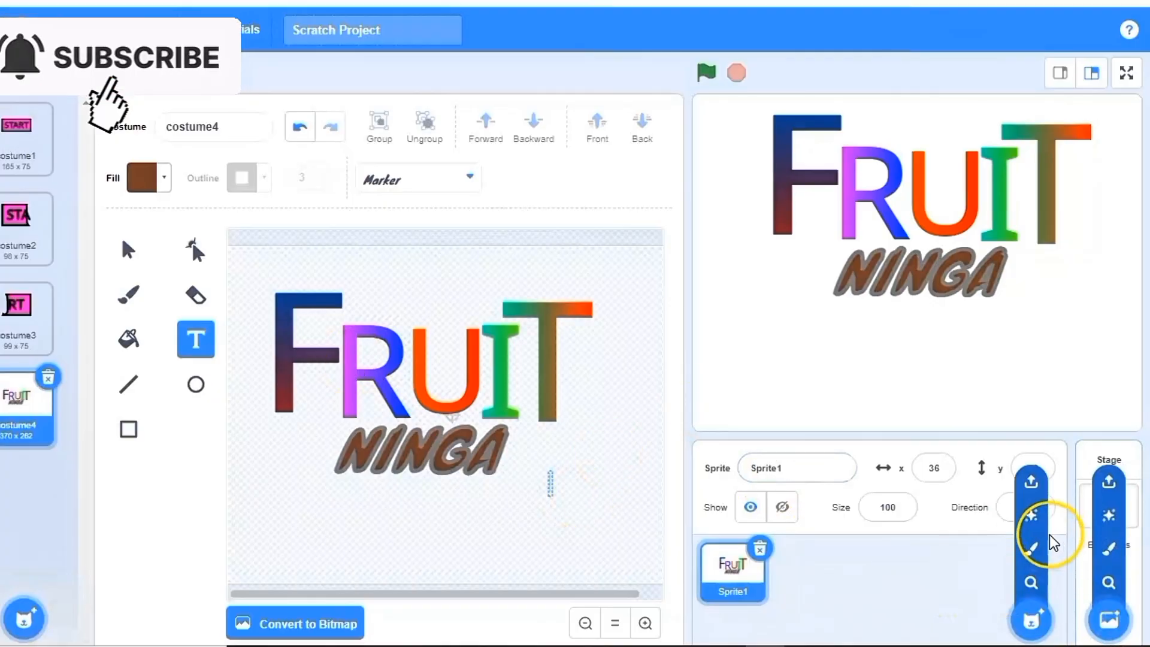
{"action": "left_click", "coordinate": [197, 387]}
{"action": "left_click_drag", "start_coordinate": [455, 411], "coordinate": [468, 416]}
Make the circle white, with fill color 4, saturation 1 and brightness 100, and a white outline.
{"action": "left_click", "coordinate": [156, 193]}
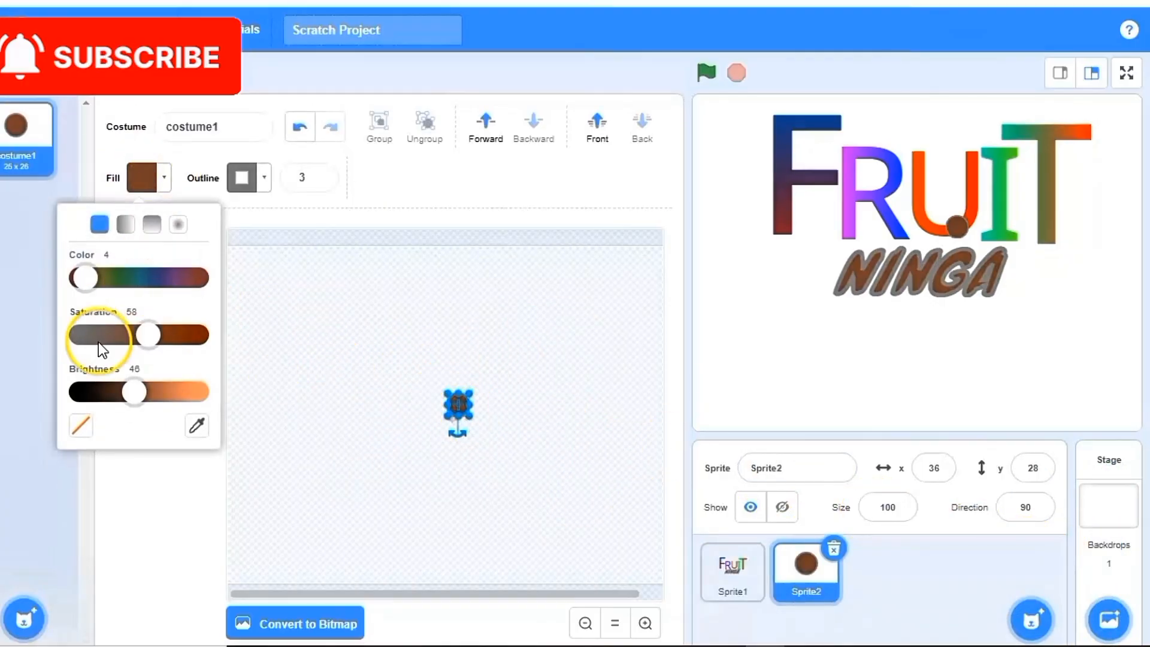
{"action": "left_click", "coordinate": [82, 334]}
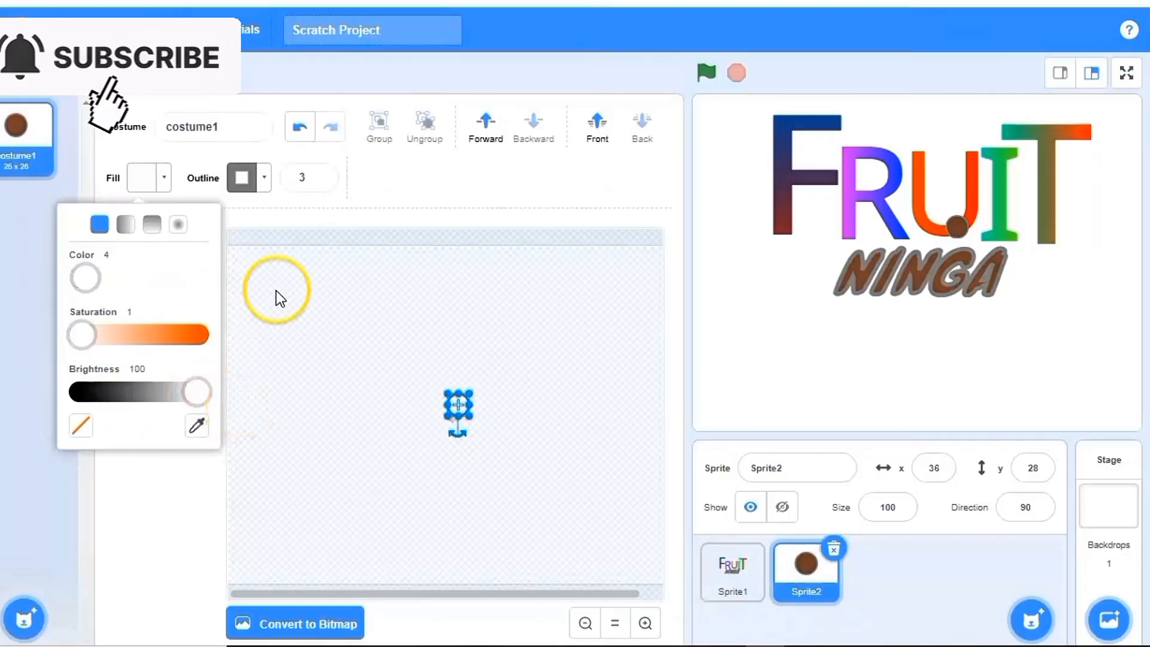
{"action": "left_click", "coordinate": [265, 178]}
{"action": "left_click_drag", "start_coordinate": [239, 384], "coordinate": [278, 394]}
{"action": "left_click", "coordinate": [379, 400]}
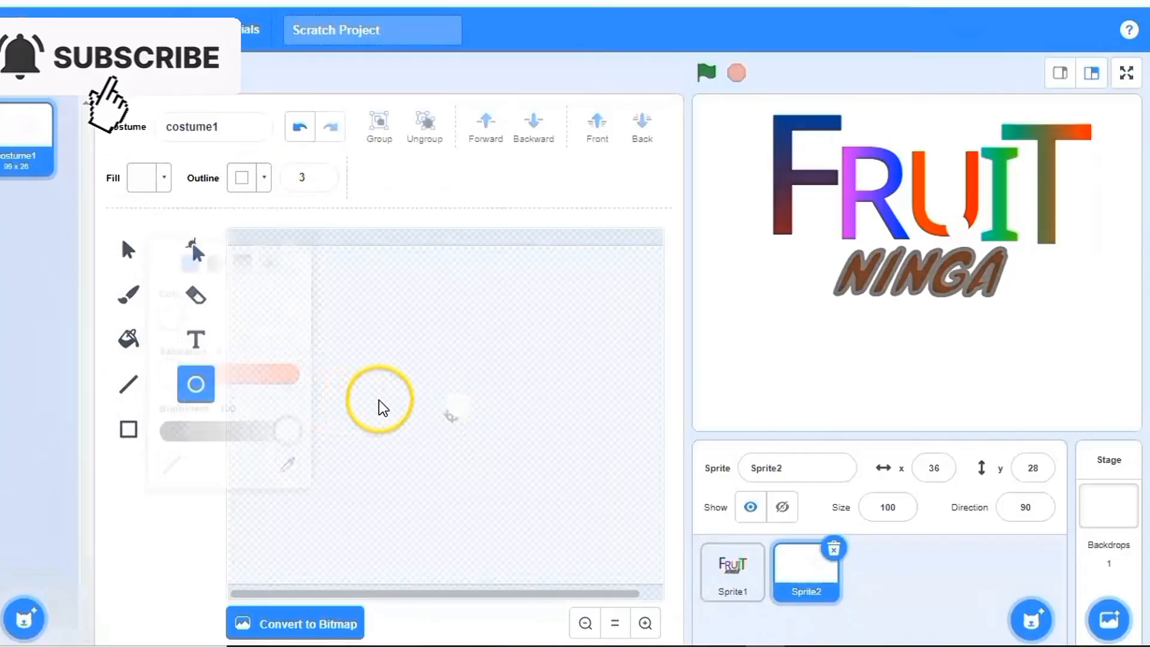
{"action": "mouse_move", "coordinate": [1030, 618]}
{"action": "left_click", "coordinate": [1030, 552]}
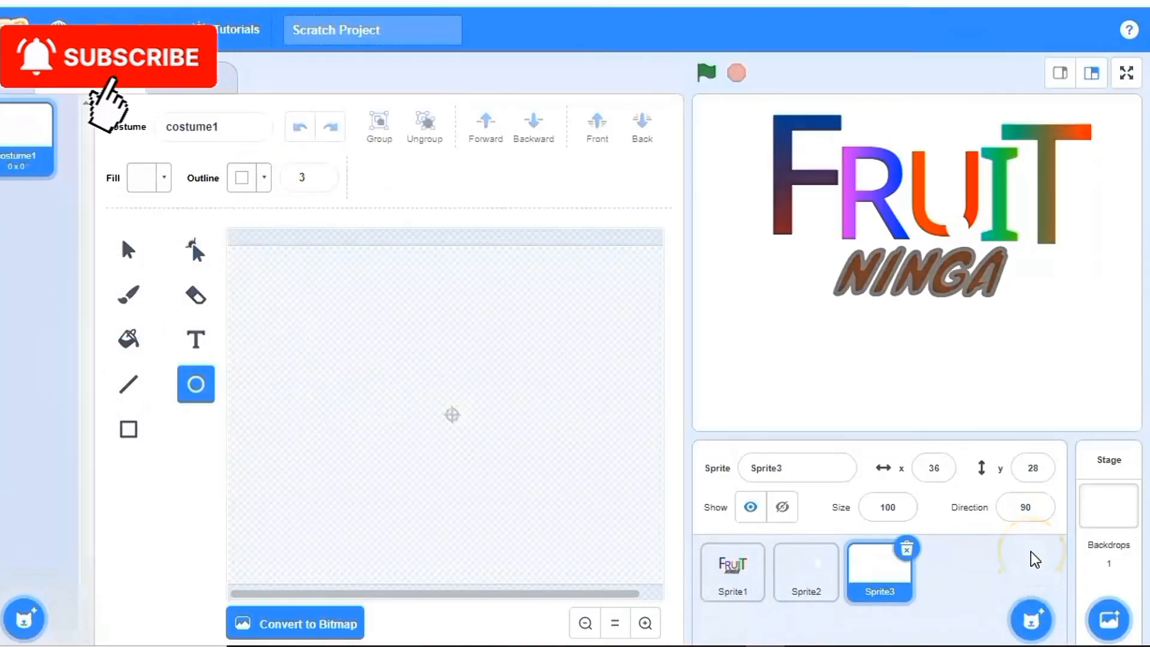
{"action": "left_click", "coordinate": [907, 549]}
Add the Strawberry sprite from the library and delete all its costumes except strawberry-a.
{"action": "left_click", "coordinate": [1030, 617]}
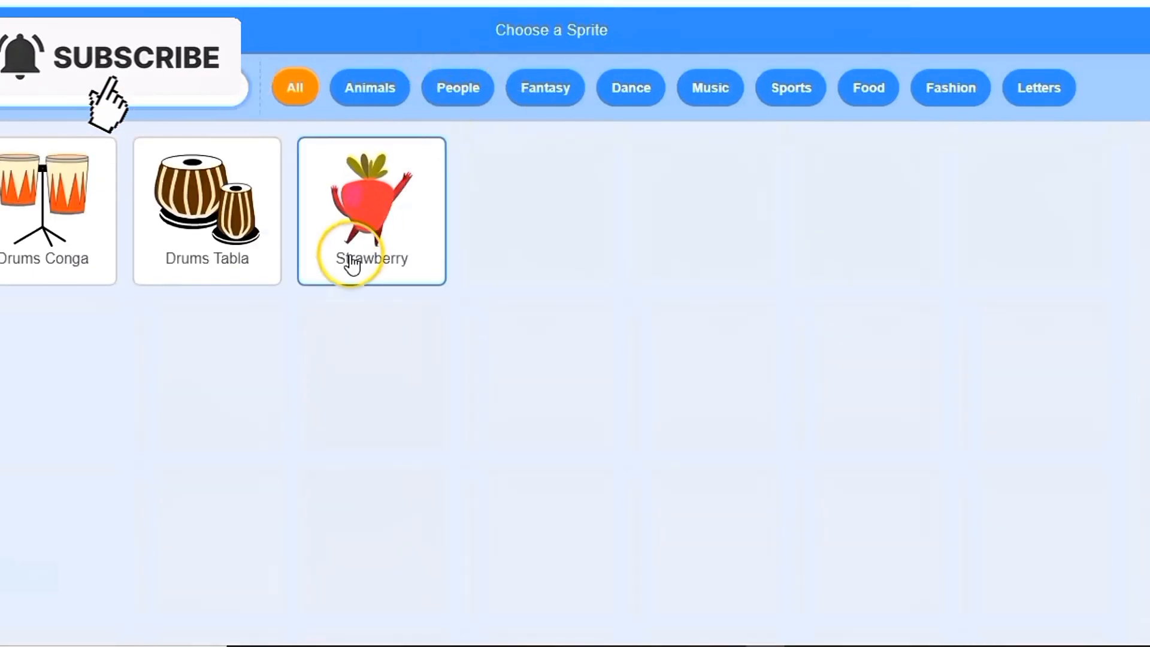
{"action": "left_click", "coordinate": [352, 264]}
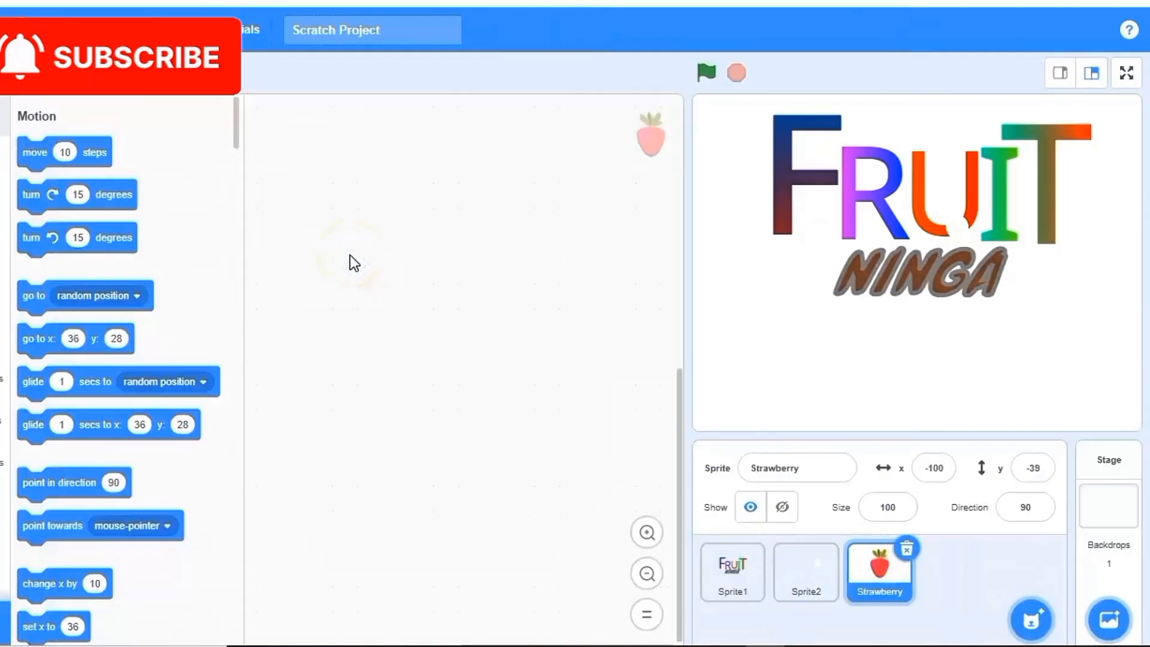
{"action": "left_click", "coordinate": [120, 72]}
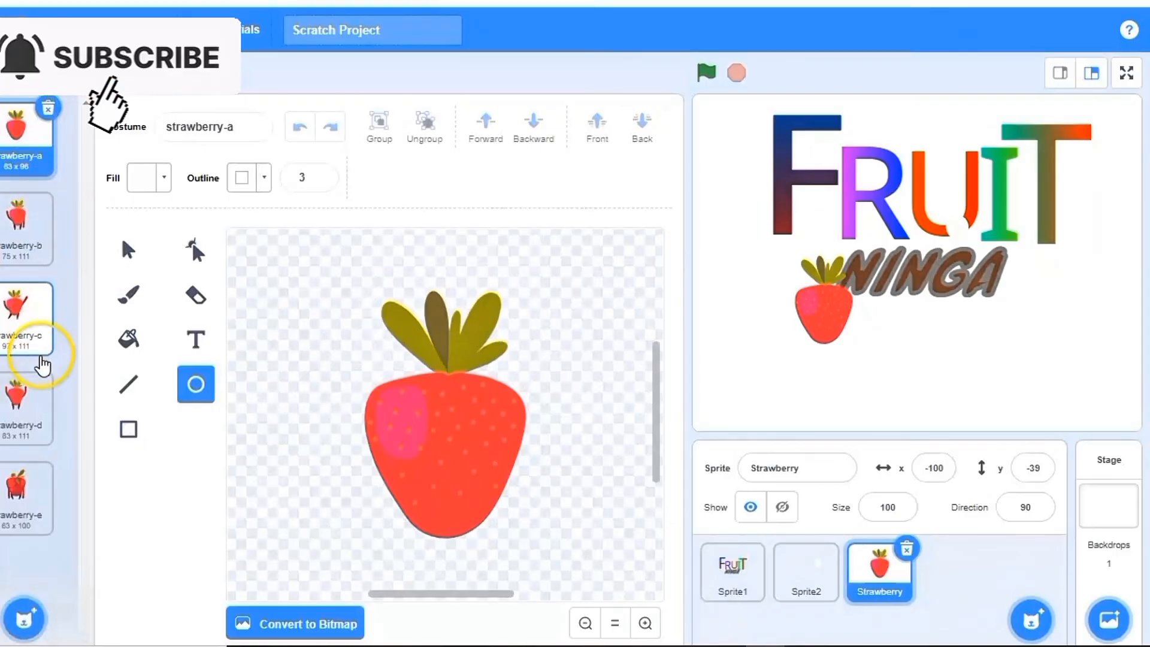
{"action": "left_click", "coordinate": [33, 229]}
{"action": "left_click", "coordinate": [48, 199]}
{"action": "left_click", "coordinate": [47, 199]}
{"action": "left_click", "coordinate": [47, 199]}
{"action": "left_click", "coordinate": [47, 199]}
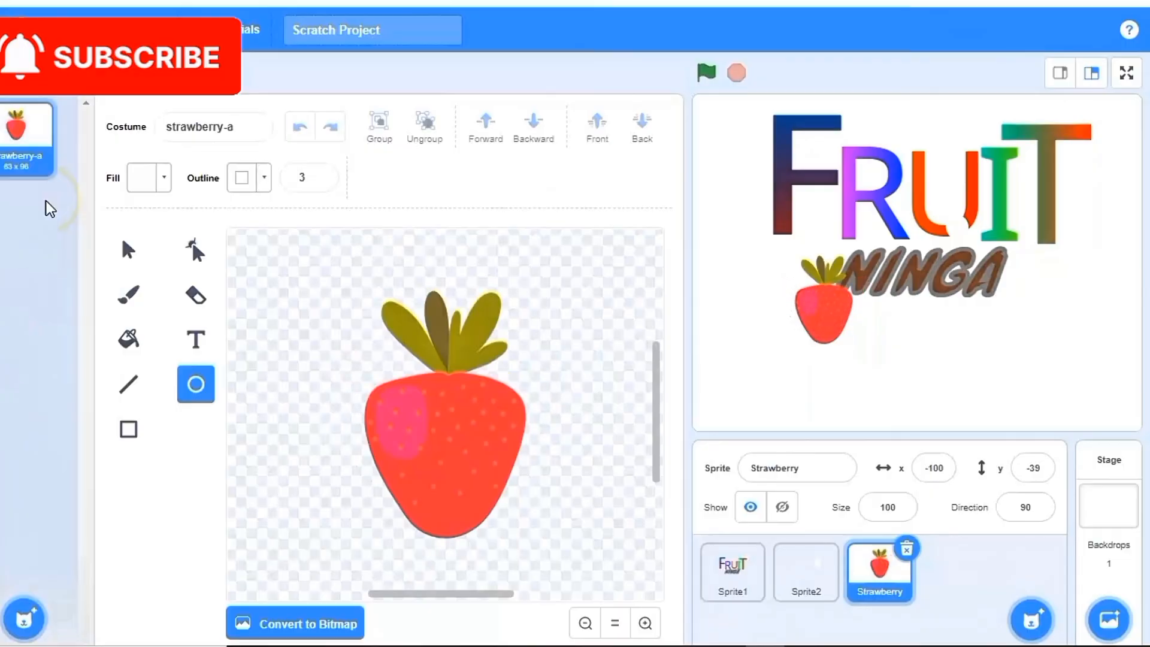
Add the Apple and Orange costumes from the library to the Strawberry sprite.
{"action": "mouse_move", "coordinate": [24, 617]}
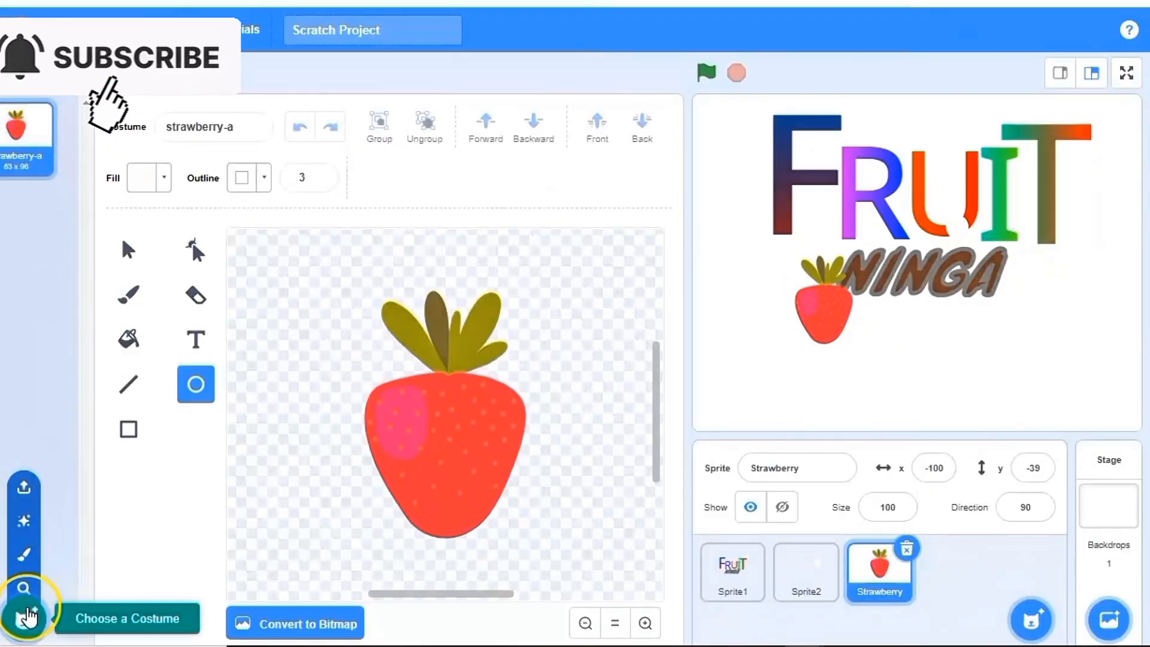
{"action": "left_click", "coordinate": [24, 588]}
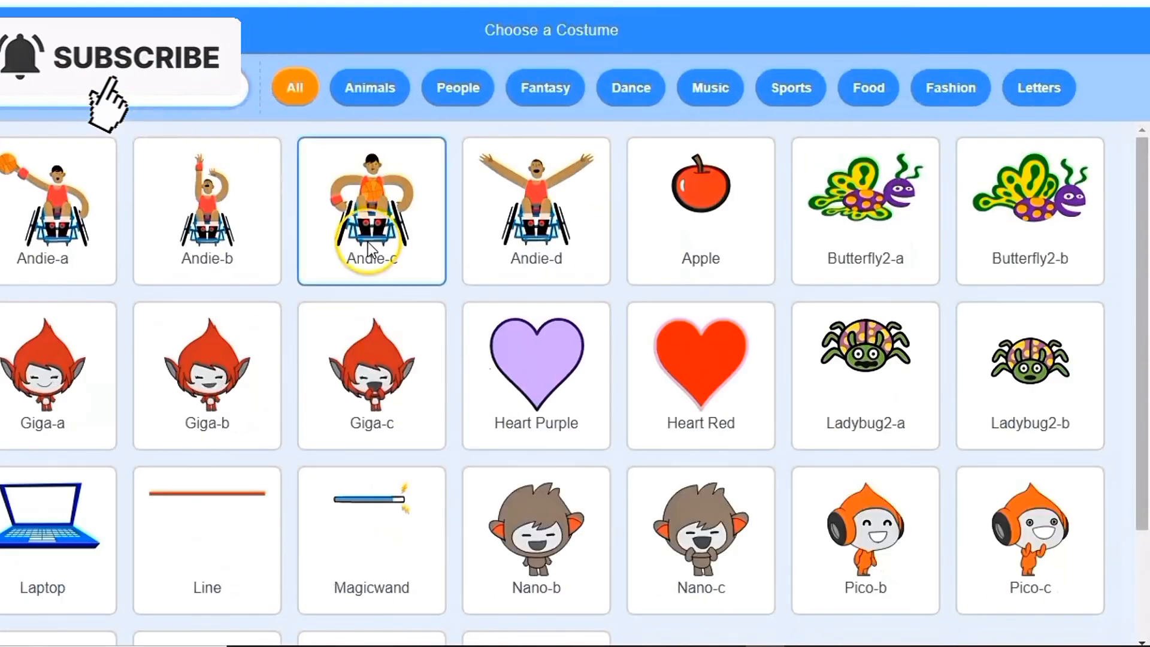
{"action": "left_click", "coordinate": [701, 204]}
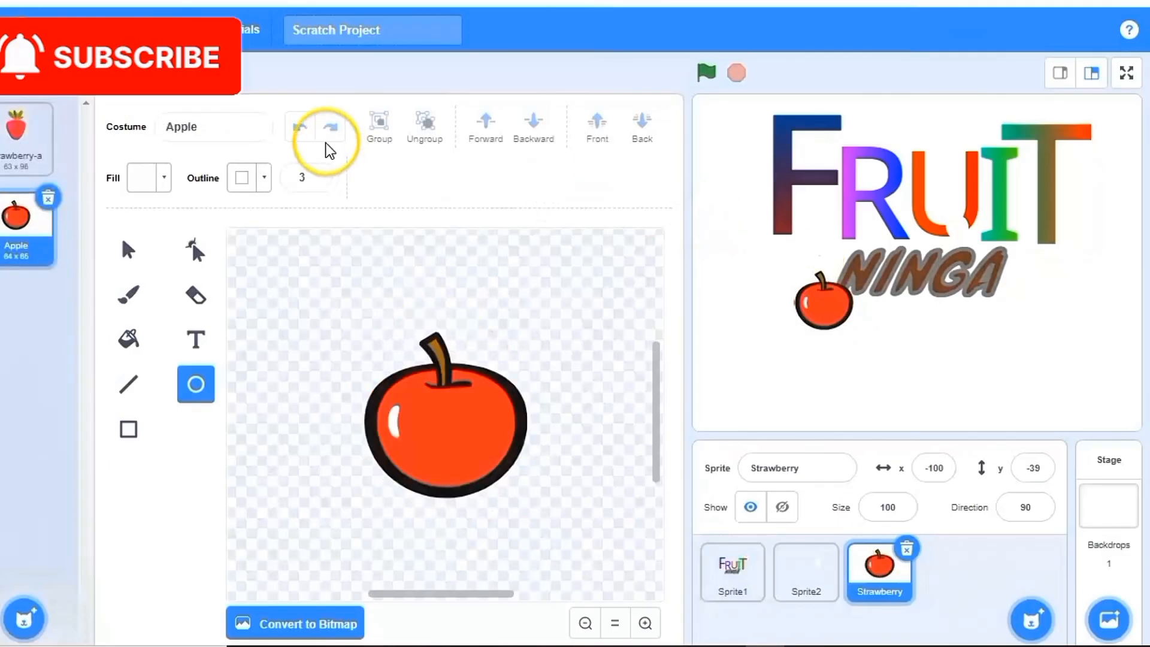
{"action": "mouse_move", "coordinate": [26, 610]}
{"action": "left_click", "coordinate": [21, 586]}
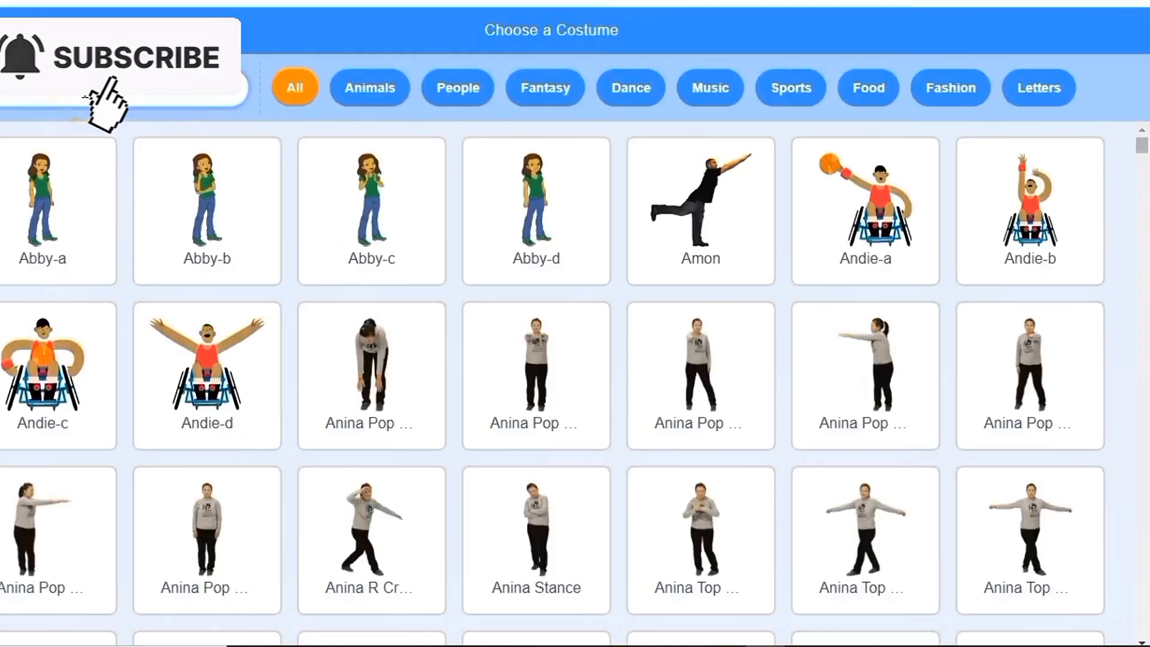
{"action": "type", "text": "orange"}
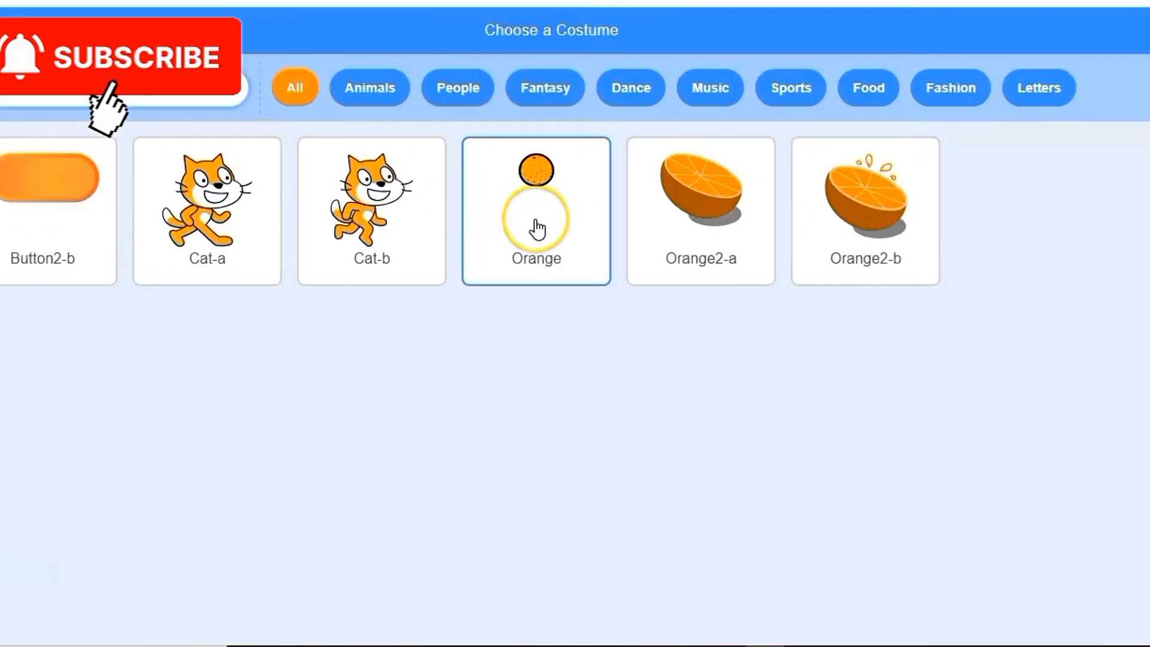
{"action": "left_click", "coordinate": [537, 228]}
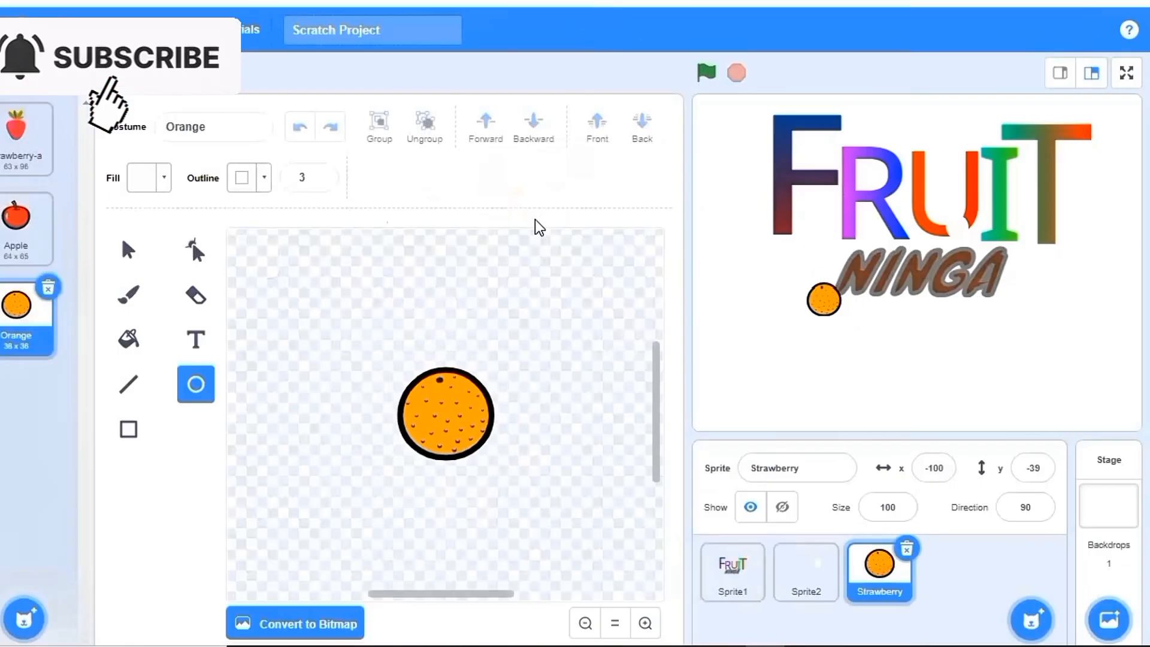
Search the costume library for banana and add the Bananas costume.
{"action": "mouse_move", "coordinate": [24, 617]}
{"action": "left_click", "coordinate": [23, 581]}
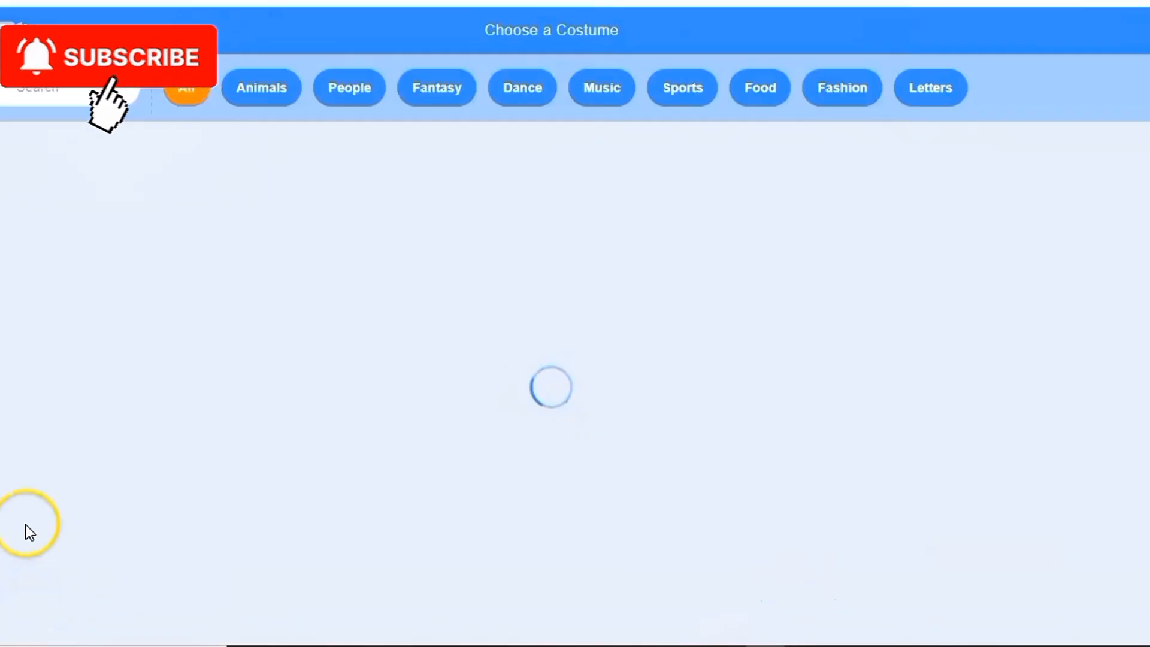
{"action": "type", "text": "banana"}
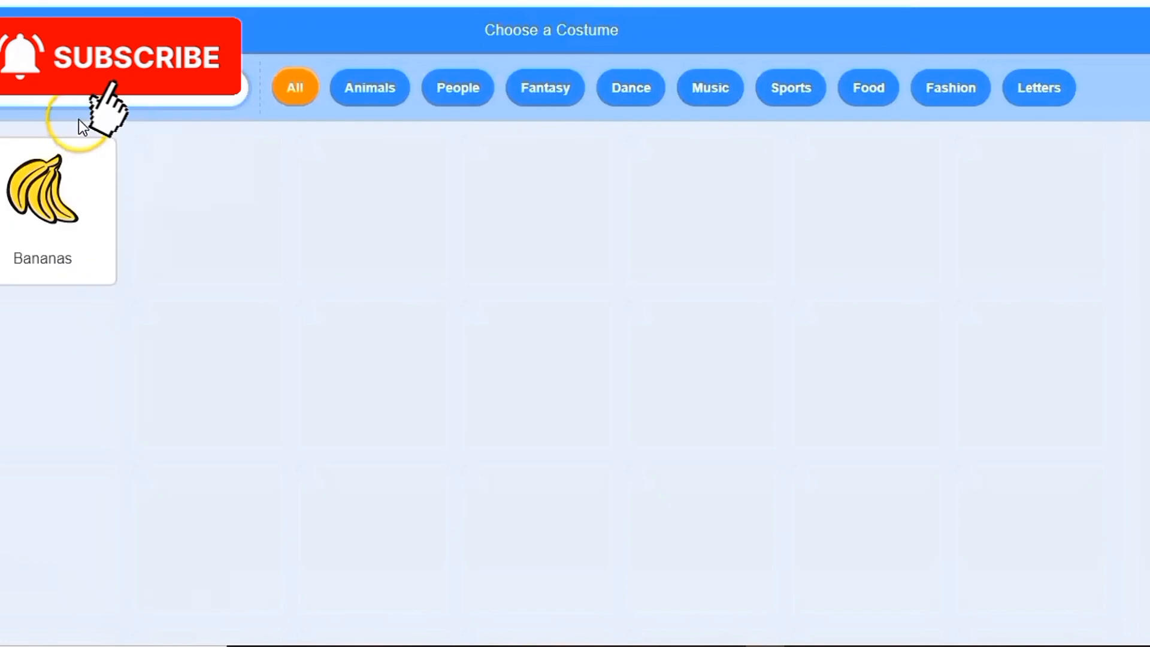
{"action": "left_click", "coordinate": [33, 223]}
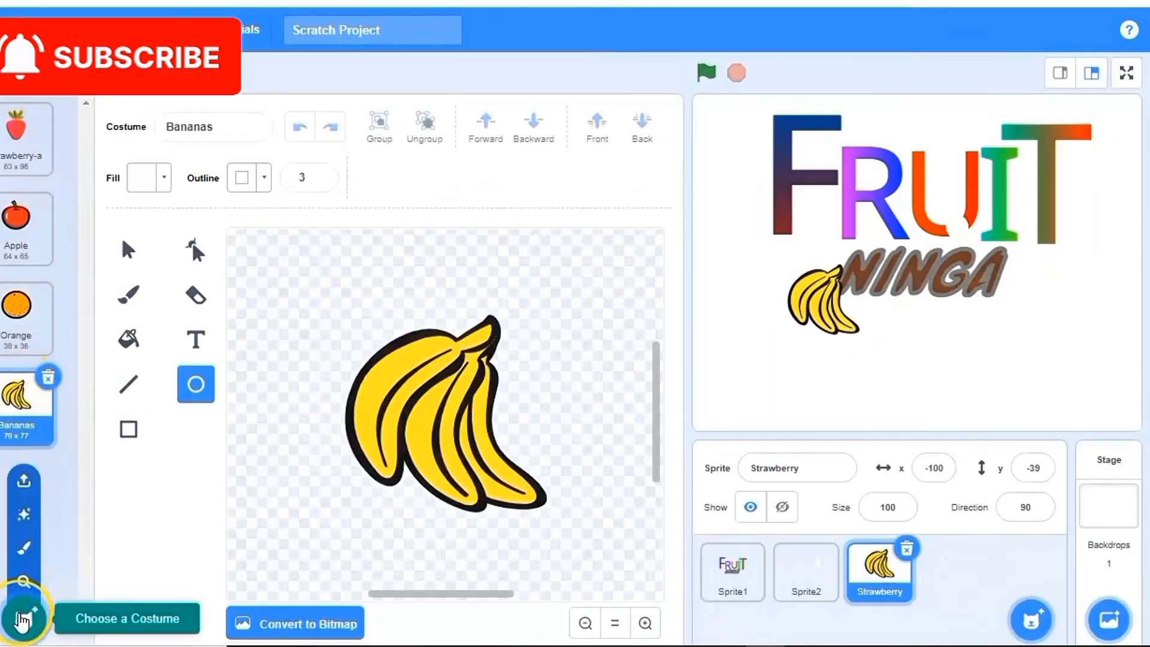
Add the Watermelon-a, Watermelon-b and Orange2-a costumes from the library to the Strawberry sprite.
{"action": "left_click", "coordinate": [23, 596]}
{"action": "left_click", "coordinate": [97, 96]}
{"action": "type", "text": "WATERM"}
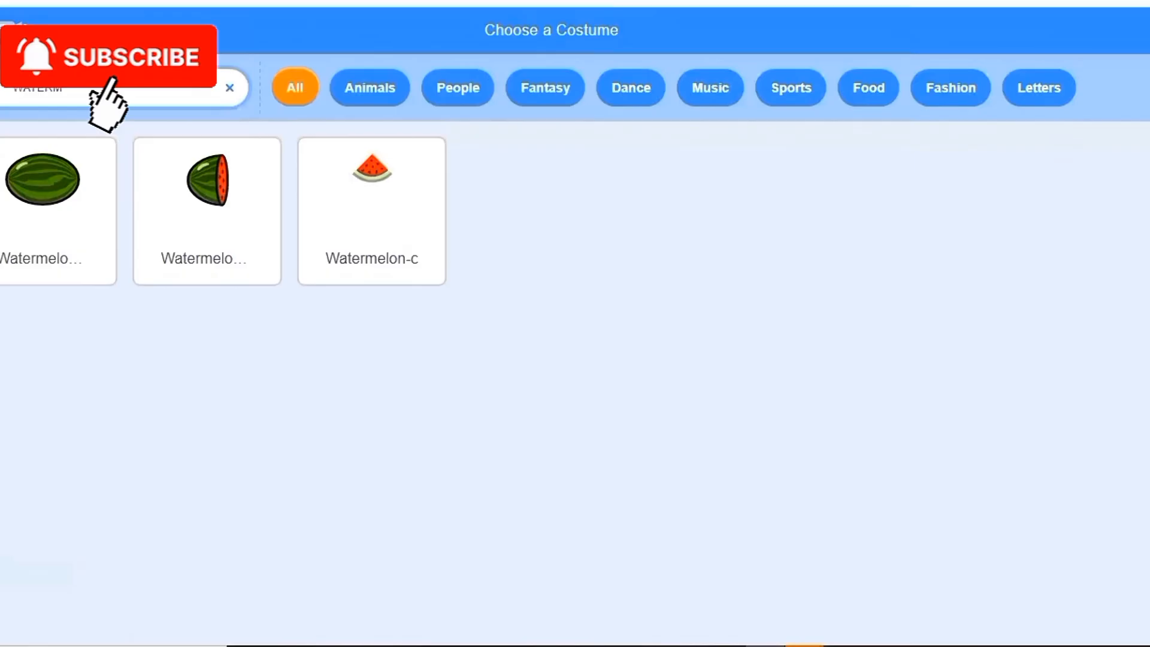
{"action": "left_click", "coordinate": [65, 172]}
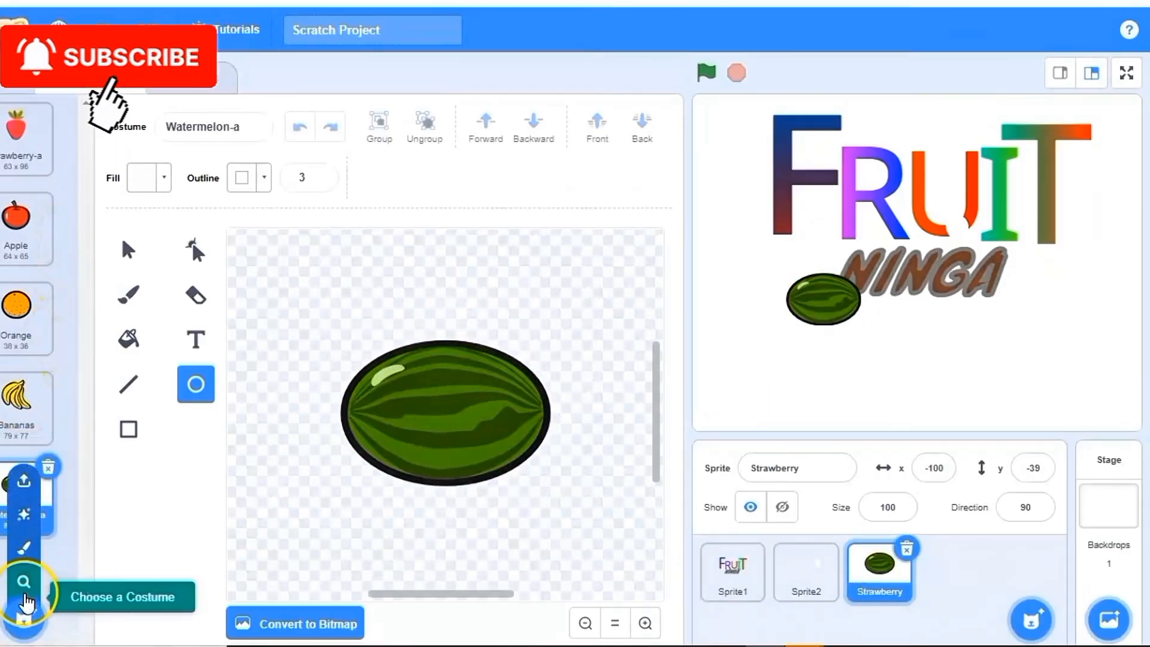
{"action": "left_click", "coordinate": [25, 590]}
{"action": "type", "text": "WATERM"}
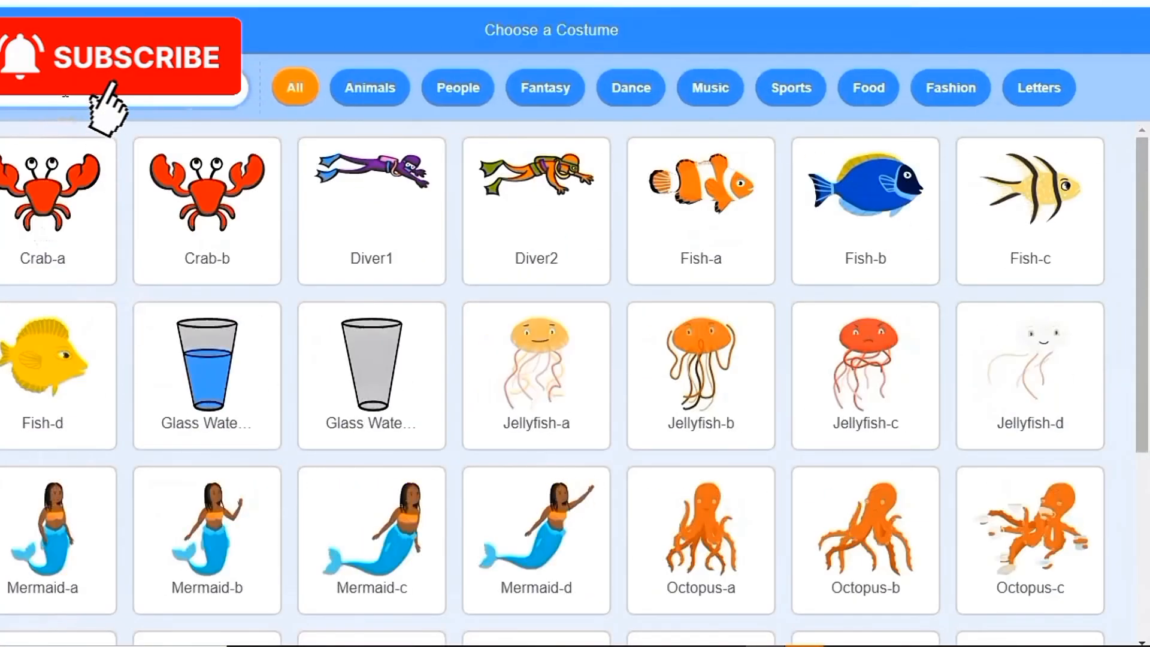
{"action": "left_click", "coordinate": [219, 237]}
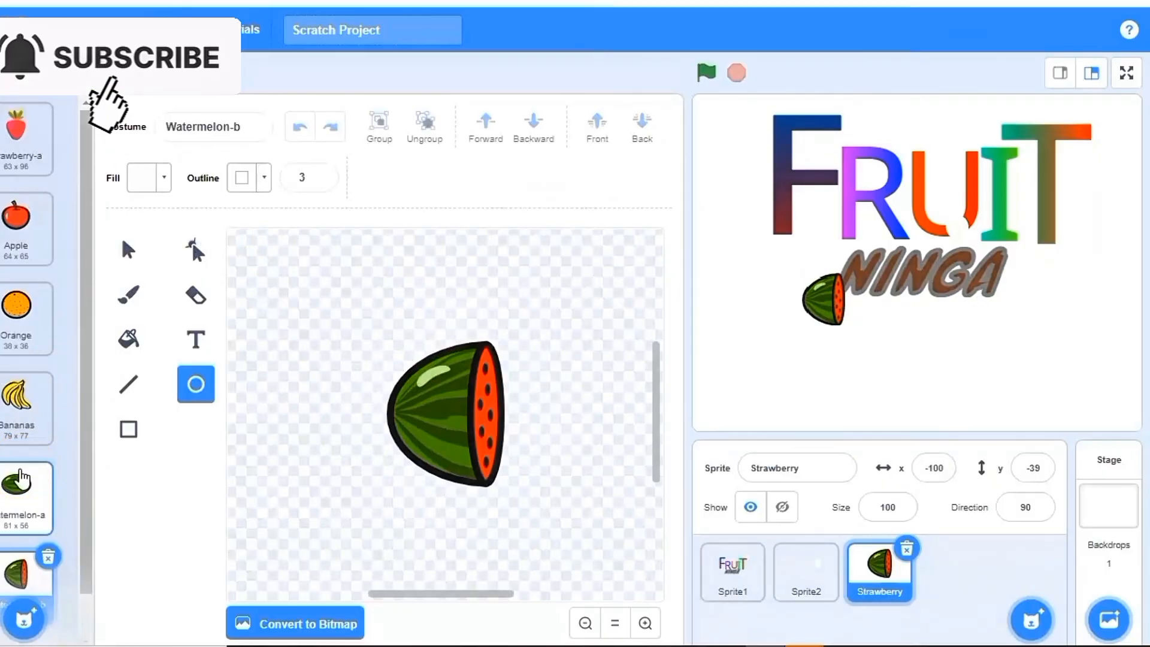
{"action": "left_click", "coordinate": [24, 618]}
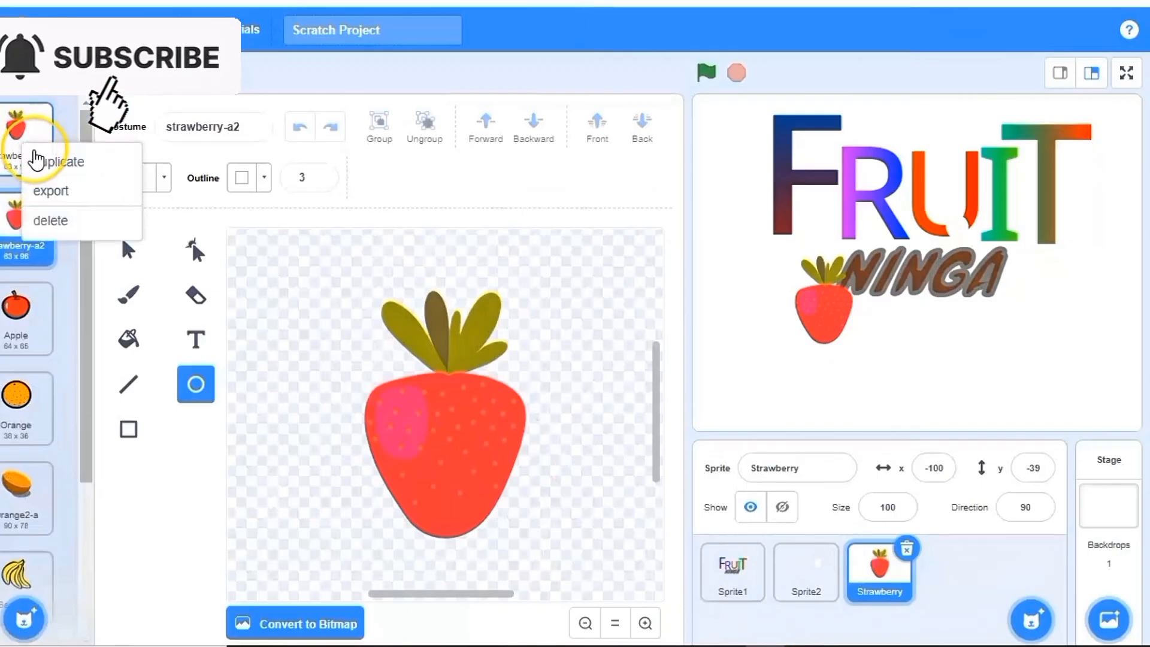
Duplicate strawberry-a into two copies and erase the left half of strawberry-a3 with eraser size 40.
{"action": "left_click", "coordinate": [36, 159]}
{"action": "left_click", "coordinate": [196, 293]}
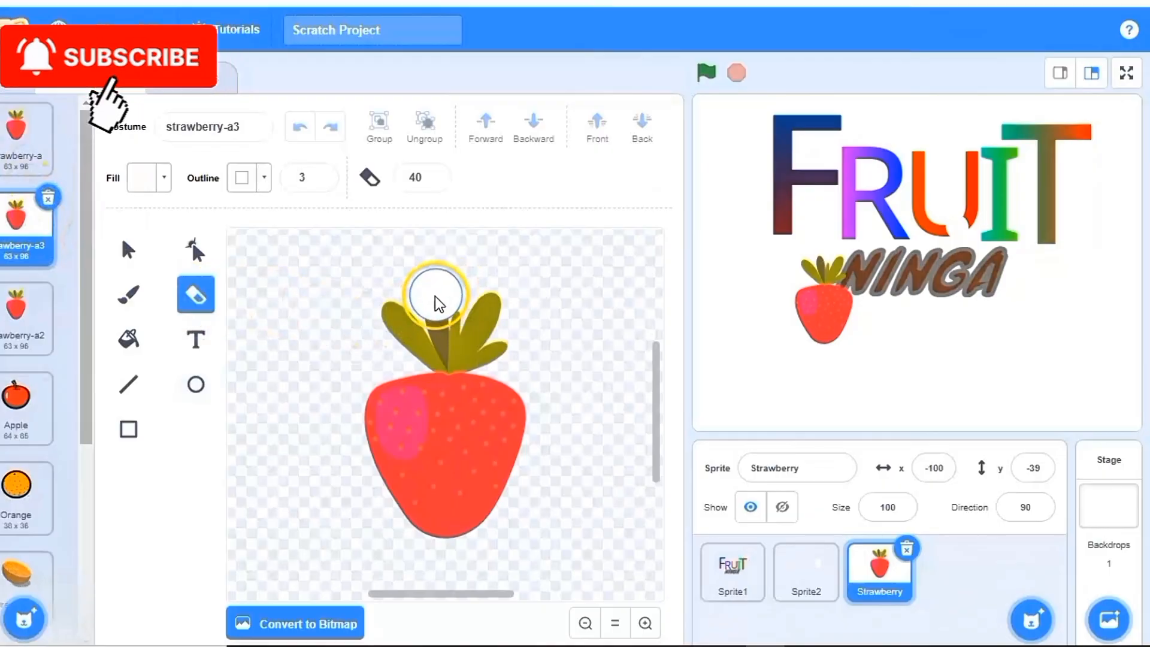
{"action": "left_click_drag", "start_coordinate": [433, 298], "coordinate": [429, 512]}
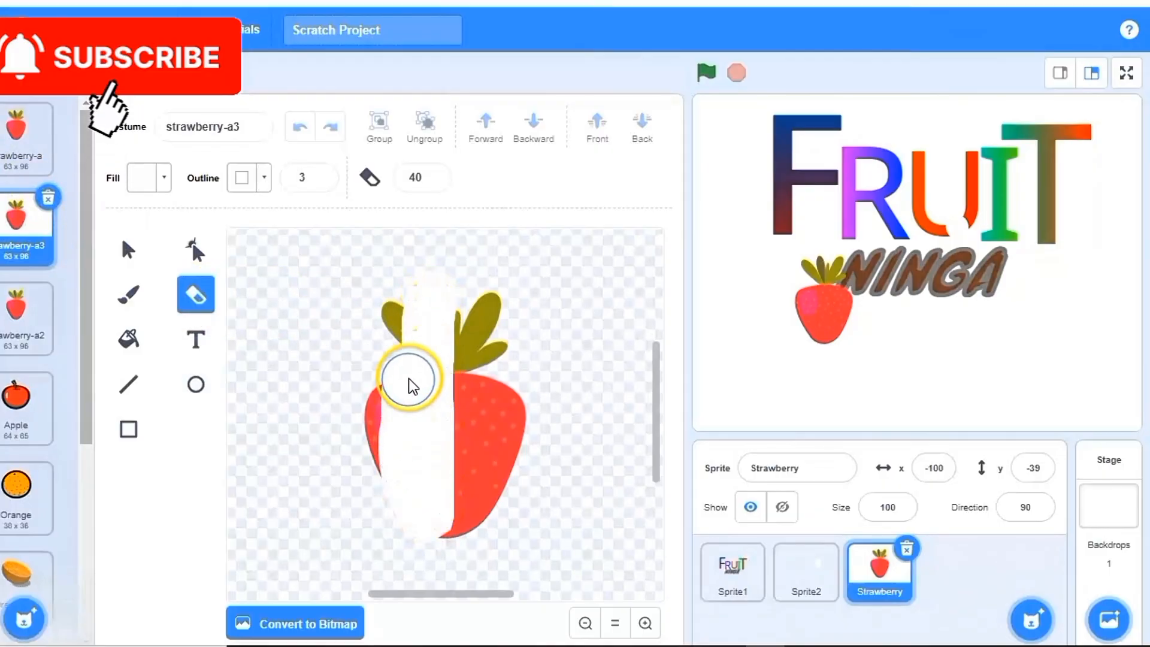
{"action": "mouse_move", "coordinate": [408, 379]}
{"action": "left_mouse_down"}
{"action": "mouse_move", "coordinate": [372, 480]}
{"action": "mouse_move", "coordinate": [422, 523]}
{"action": "left_mouse_up"}
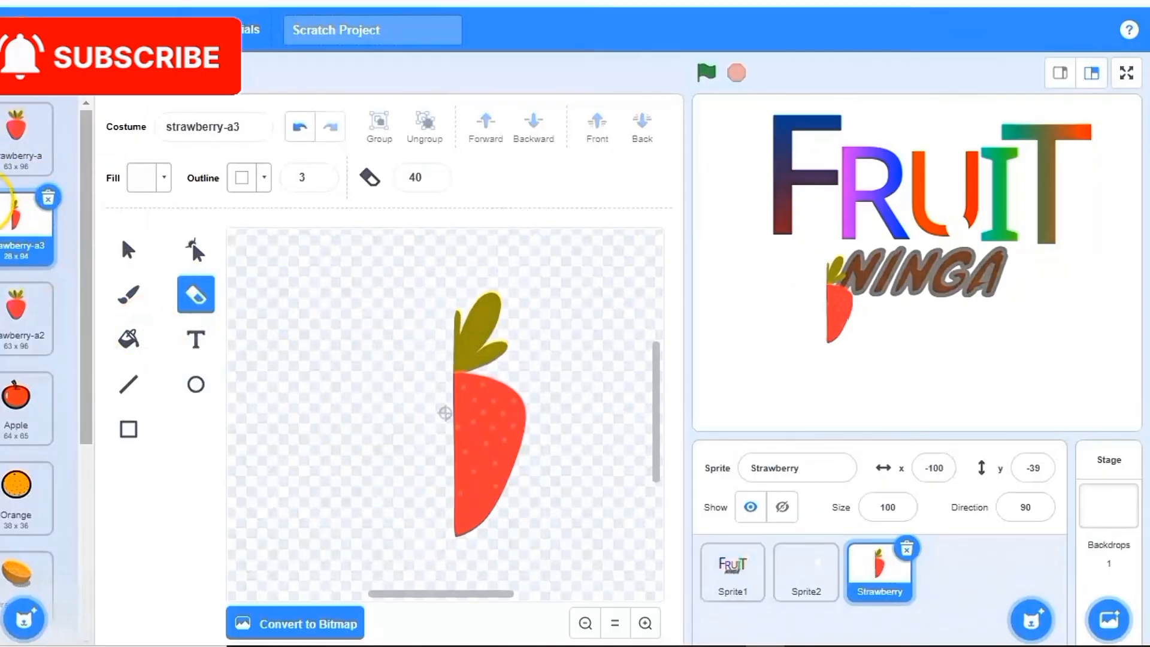
Erase the right half of the strawberry in the strawberry-a2 costume.
{"action": "left_click", "coordinate": [20, 314]}
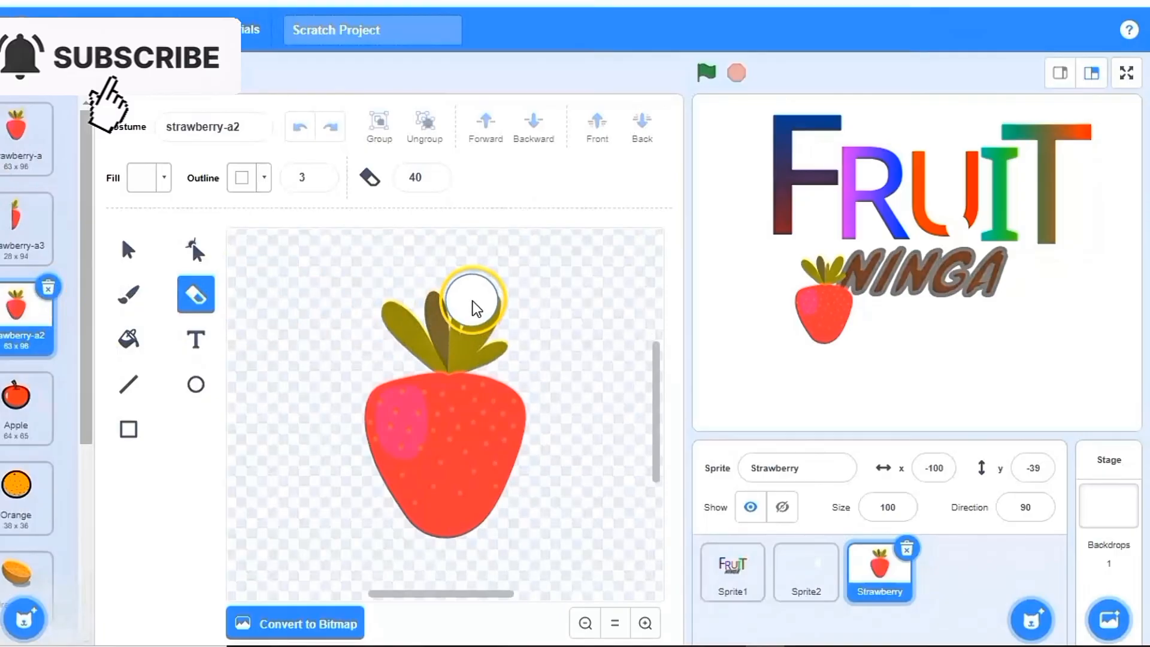
{"action": "mouse_move", "coordinate": [468, 409]}
{"action": "left_mouse_down"}
{"action": "mouse_move", "coordinate": [465, 534]}
{"action": "mouse_move", "coordinate": [518, 415]}
{"action": "left_mouse_up"}
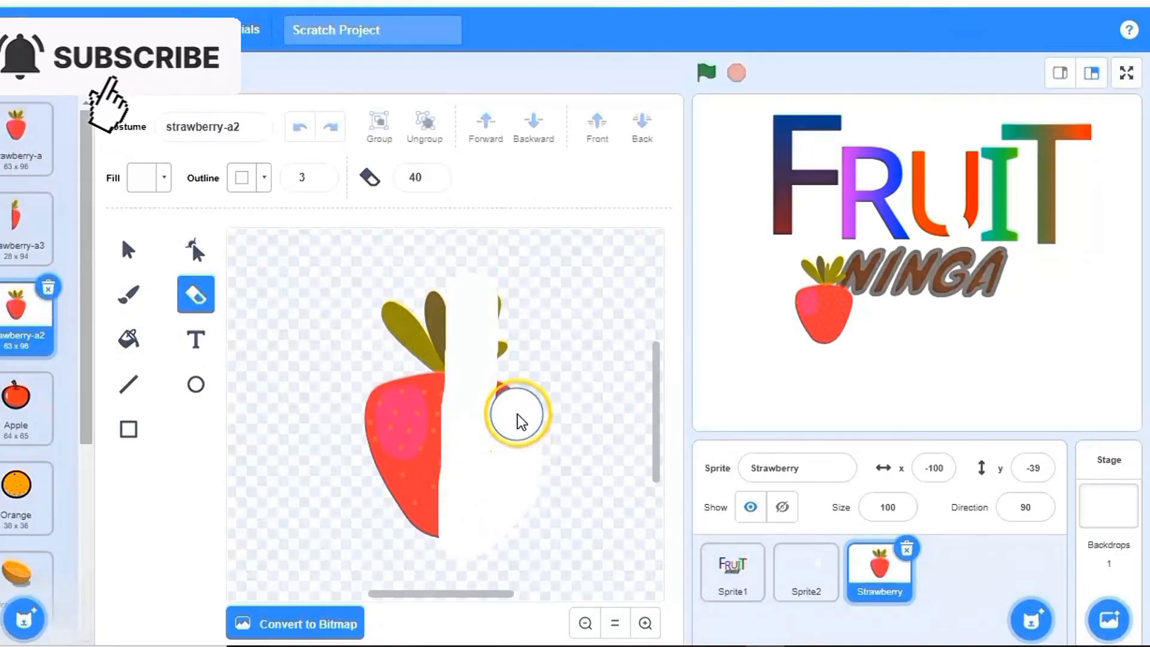
{"action": "left_click_drag", "start_coordinate": [515, 301], "coordinate": [515, 306]}
Duplicate the Apple costume into two copies and erase the left half of the Apple3 copy.
{"action": "right_click", "coordinate": [12, 403]}
{"action": "left_click", "coordinate": [25, 418]}
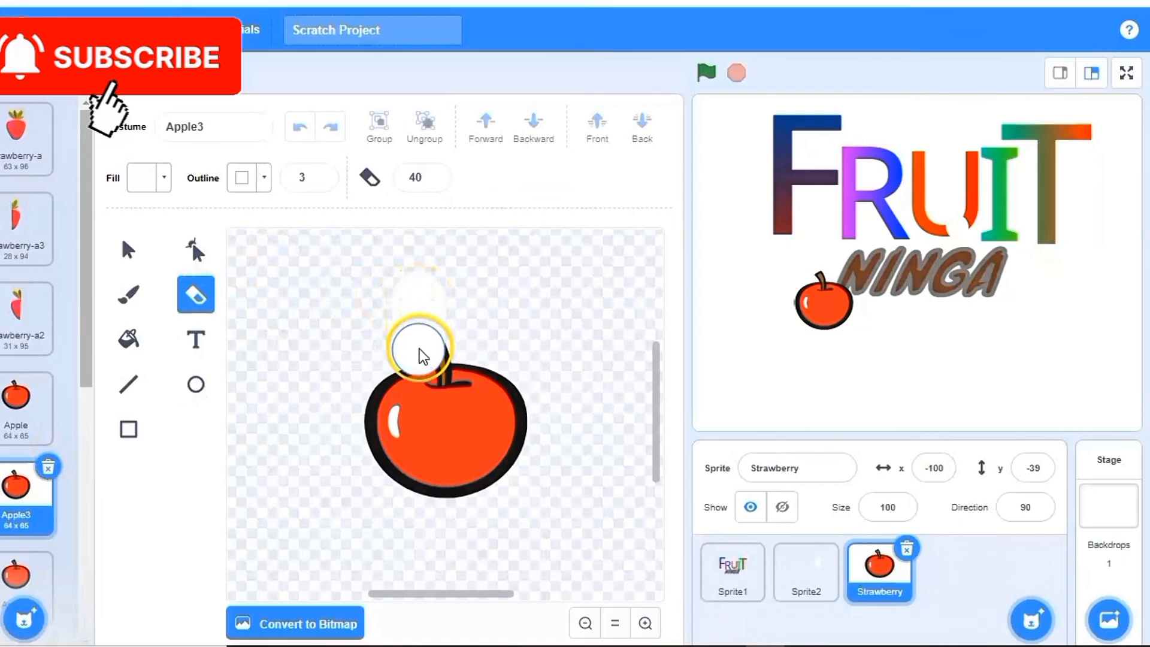
{"action": "mouse_move", "coordinate": [420, 349]}
{"action": "left_mouse_down"}
{"action": "mouse_move", "coordinate": [418, 480]}
{"action": "mouse_move", "coordinate": [218, 459]}
{"action": "left_mouse_up"}
Erase the right half of the apple in the Apple2 costume.
{"action": "left_click_drag", "start_coordinate": [85, 360], "coordinate": [78, 419]}
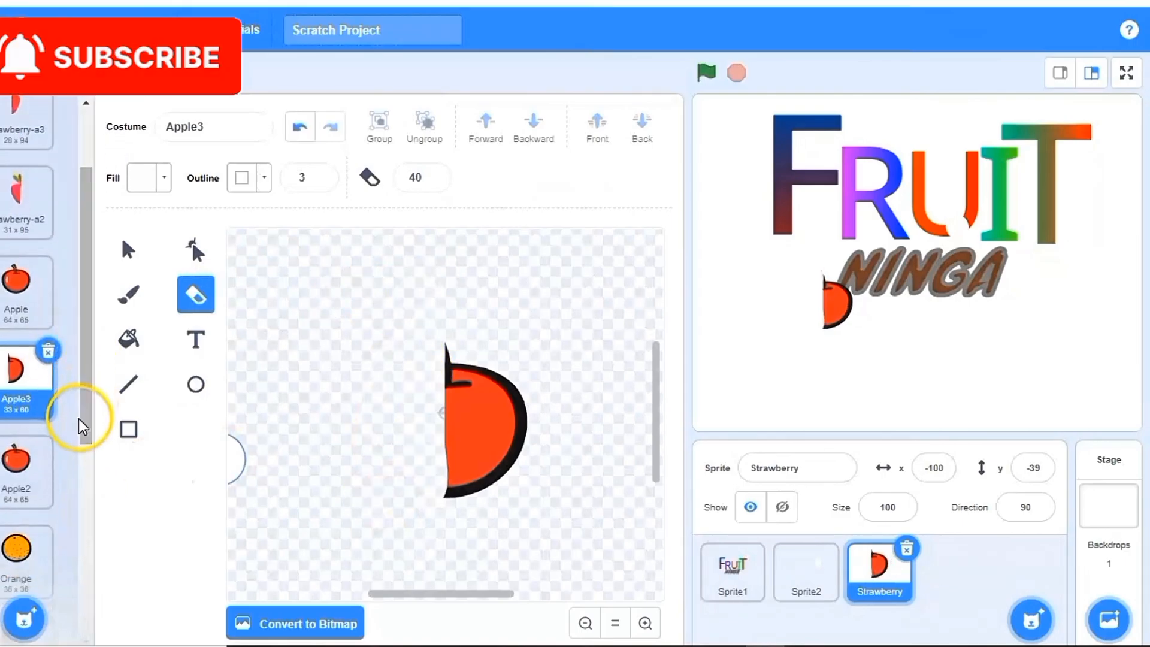
{"action": "left_click", "coordinate": [36, 461]}
{"action": "mouse_move", "coordinate": [468, 334]}
{"action": "left_mouse_down"}
{"action": "mouse_move", "coordinate": [488, 450]}
{"action": "mouse_move", "coordinate": [487, 384]}
{"action": "mouse_move", "coordinate": [477, 501]}
{"action": "left_mouse_up"}
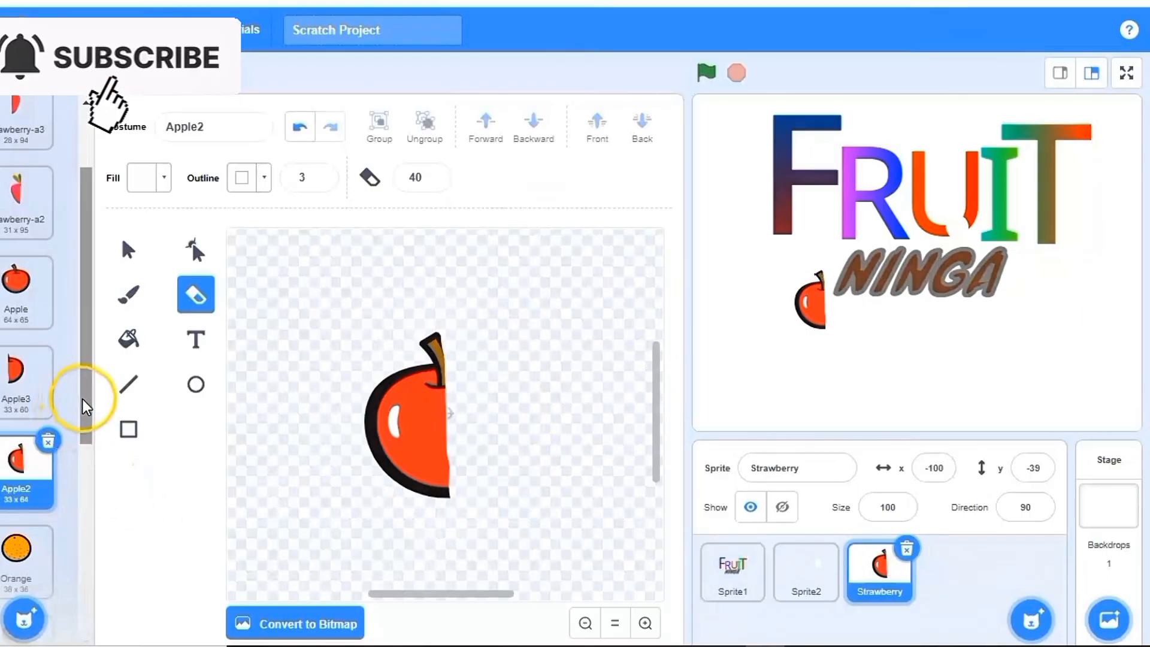
Try duplicating the Orange2-a costume and flipping the copy horizontally and vertically as a second orange half.
{"action": "left_click_drag", "start_coordinate": [81, 398], "coordinate": [84, 466]}
{"action": "left_click", "coordinate": [48, 471]}
{"action": "left_click", "coordinate": [128, 264]}
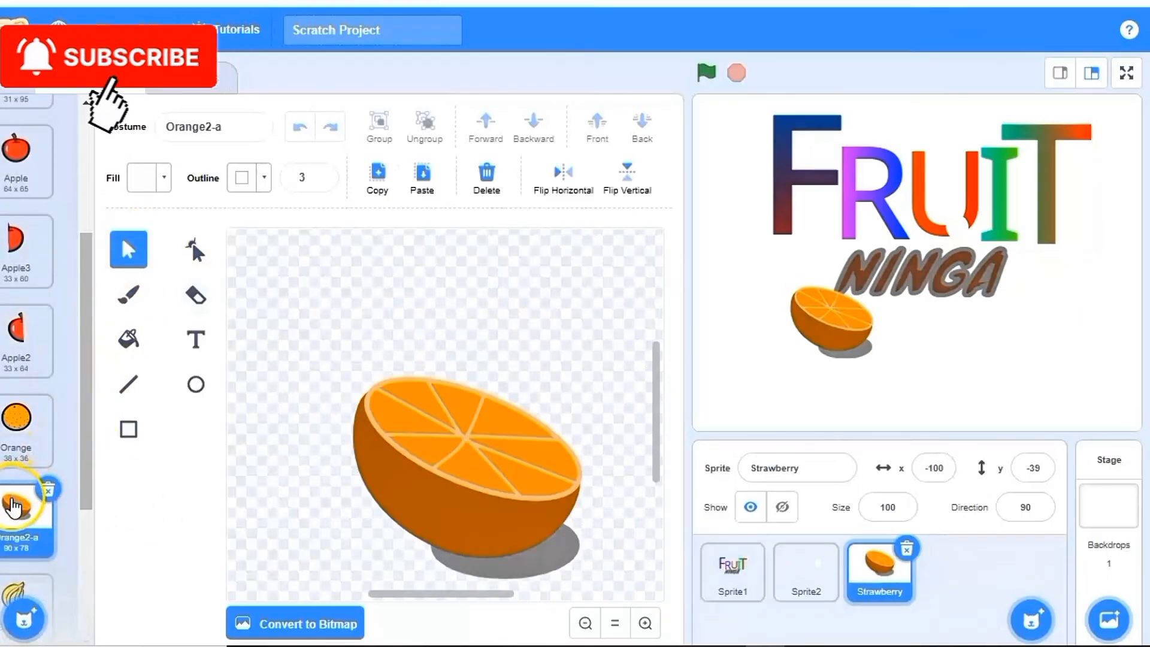
{"action": "right_click", "coordinate": [27, 497]}
{"action": "left_click", "coordinate": [42, 521]}
{"action": "left_click_drag", "start_coordinate": [87, 444], "coordinate": [87, 483]}
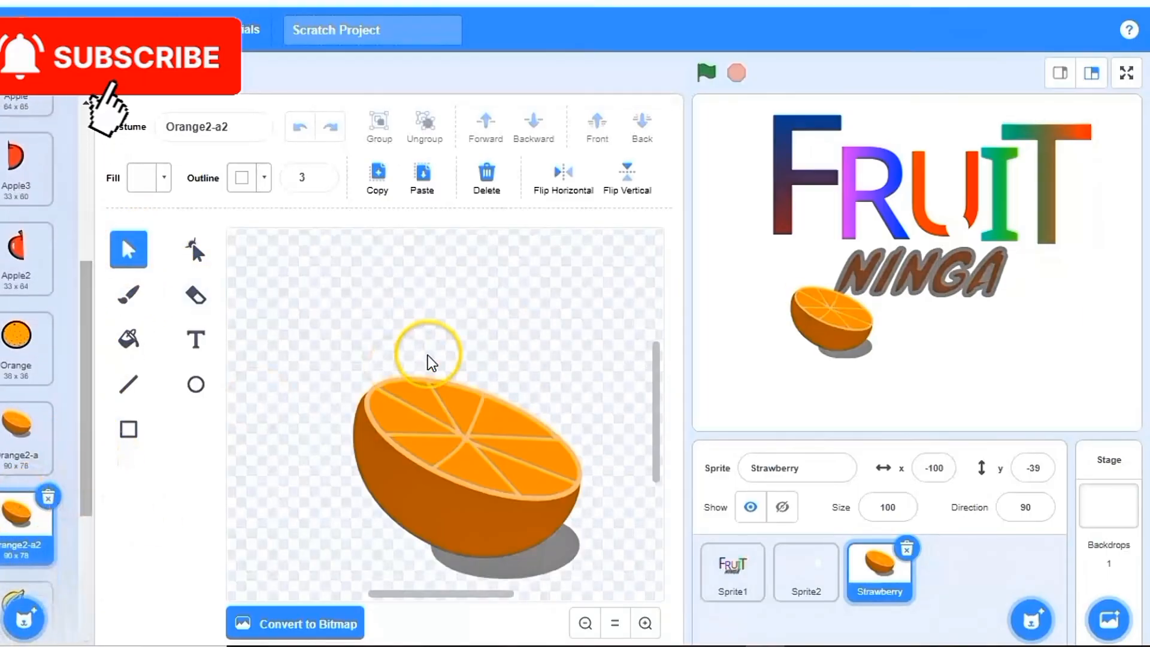
{"action": "left_click", "coordinate": [564, 179]}
{"action": "left_click", "coordinate": [629, 175]}
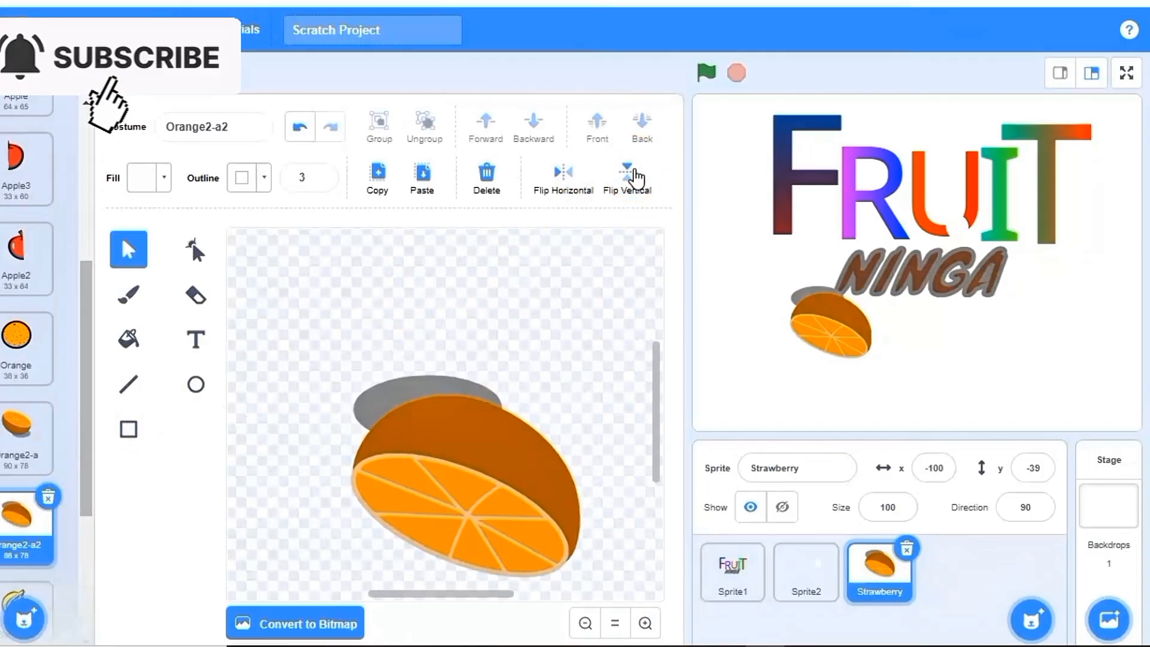
Delete the Orange2-a costume and its flipped copy.
{"action": "left_click", "coordinate": [48, 497]}
{"action": "left_click", "coordinate": [27, 431]}
{"action": "left_click", "coordinate": [48, 408]}
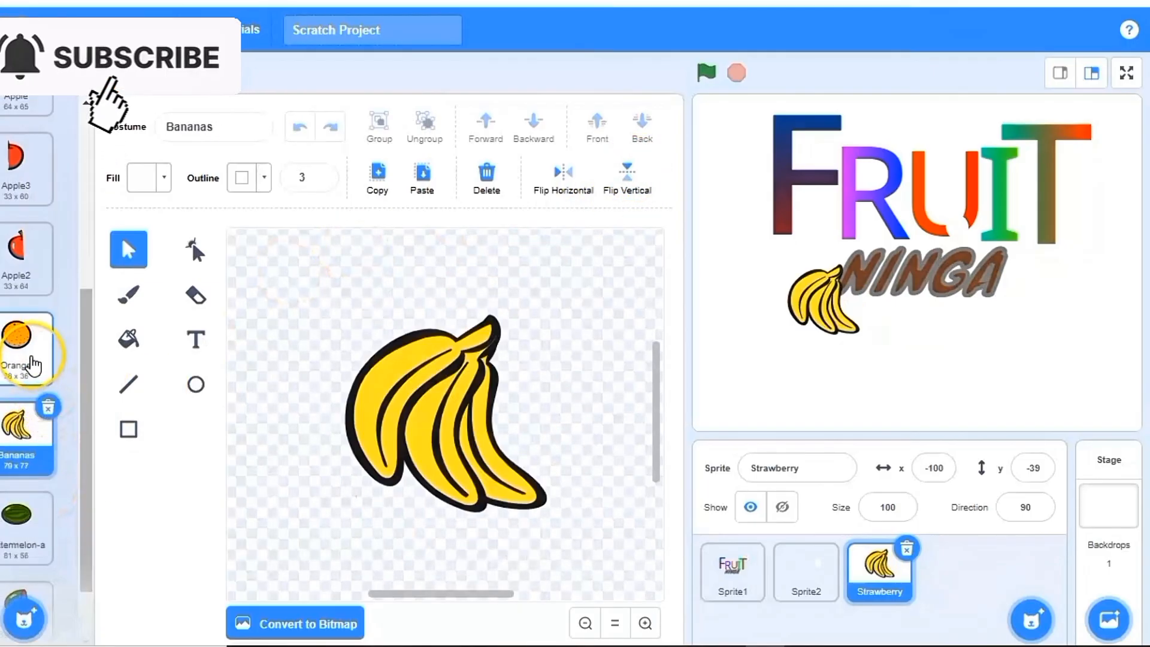
Duplicate the Orange costume into two copies and erase the left half of the Orange3 copy.
{"action": "right_click", "coordinate": [33, 364]}
{"action": "left_click", "coordinate": [47, 380]}
{"action": "right_click", "coordinate": [33, 364]}
{"action": "left_click", "coordinate": [46, 380]}
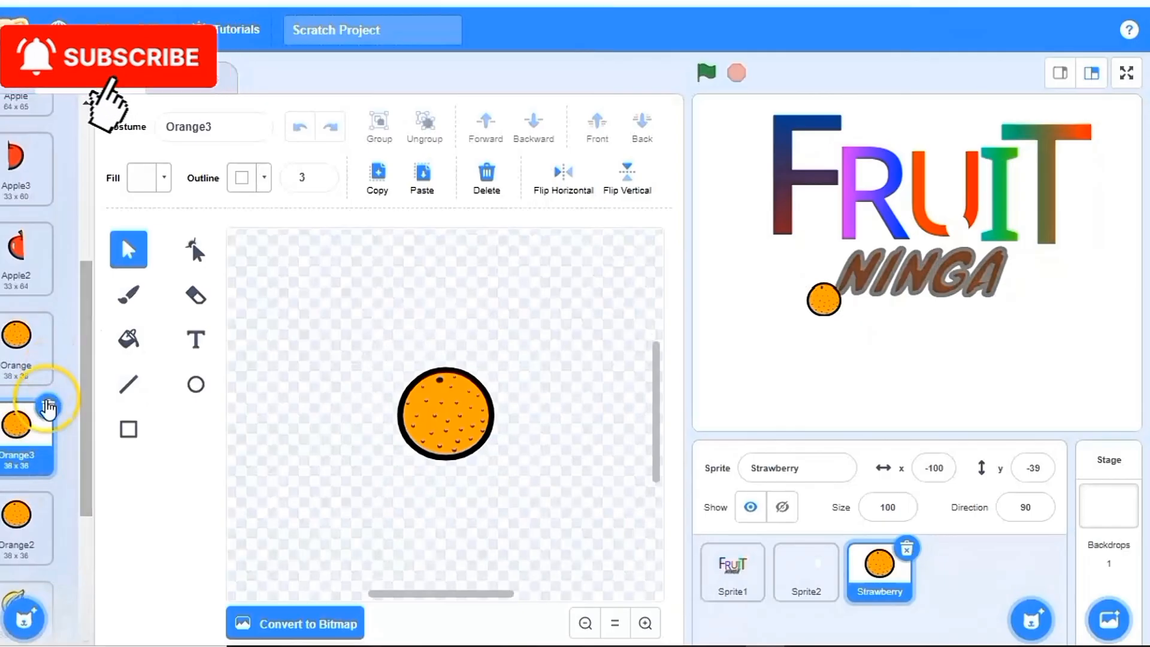
{"action": "left_click", "coordinate": [196, 295]}
{"action": "mouse_move", "coordinate": [429, 351]}
{"action": "left_mouse_down"}
{"action": "mouse_move", "coordinate": [430, 429]}
{"action": "mouse_move", "coordinate": [401, 385]}
{"action": "left_mouse_up"}
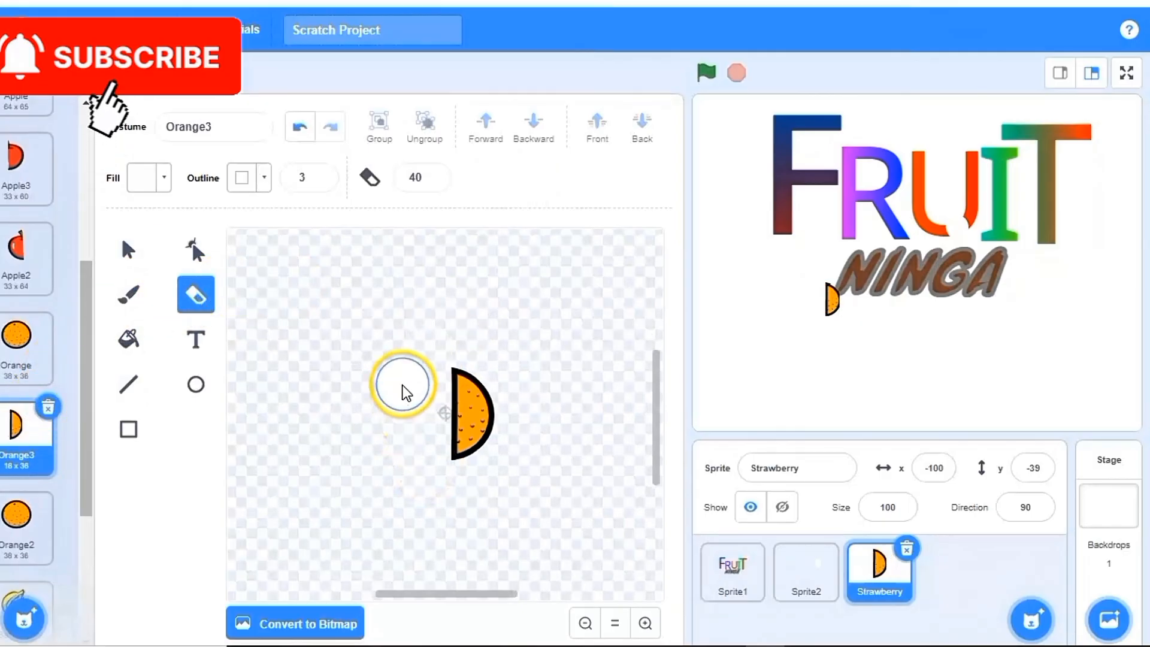
Erase the right half of the orange in the Orange2 costume.
{"action": "left_click", "coordinate": [24, 518]}
{"action": "left_click_drag", "start_coordinate": [470, 354], "coordinate": [463, 451]}
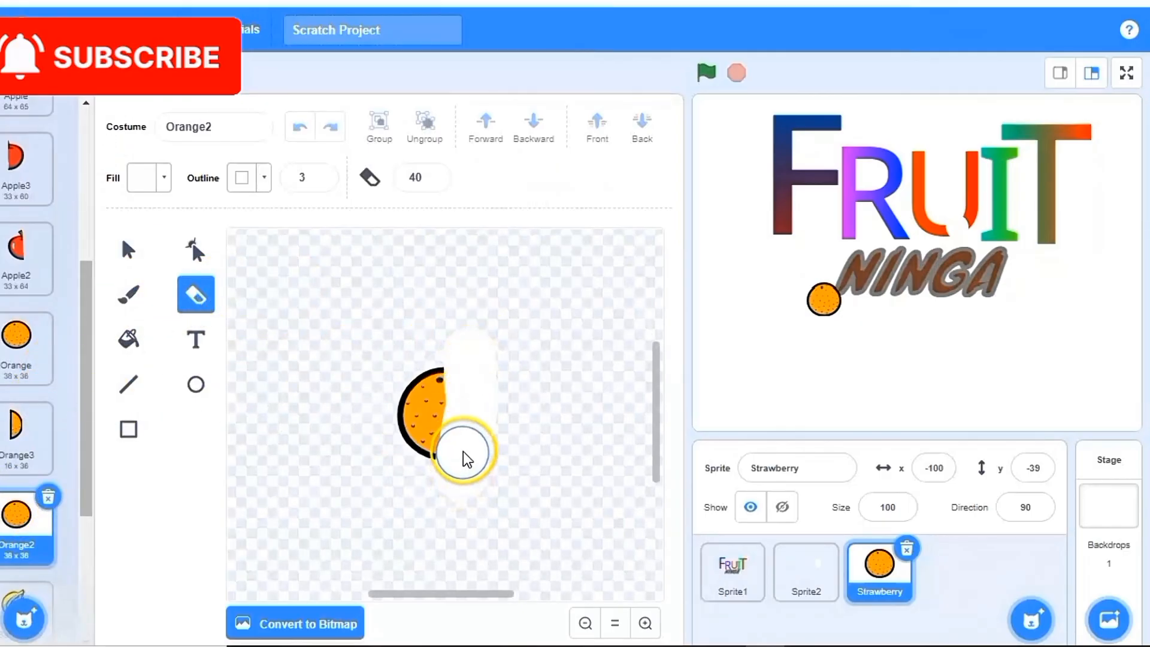
{"action": "left_click_drag", "start_coordinate": [473, 374], "coordinate": [471, 378]}
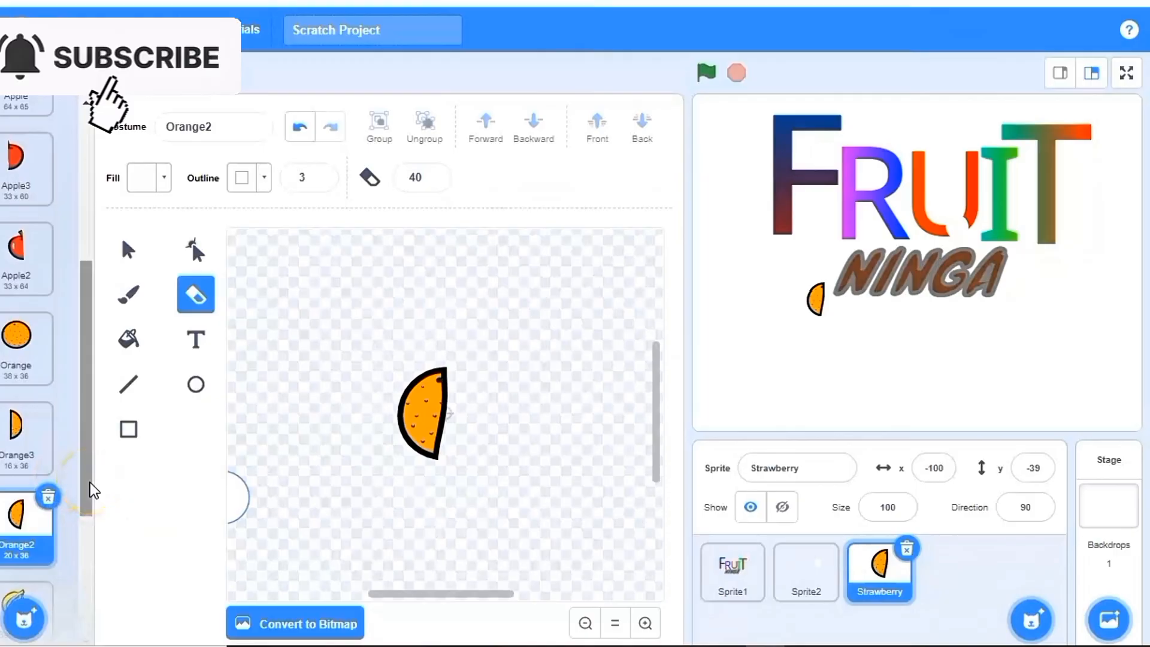
Duplicate the Bananas costume into two copies and erase the right part of the bunch in Bananas2.
{"action": "left_click_drag", "start_coordinate": [90, 486], "coordinate": [93, 575]}
{"action": "right_click", "coordinate": [26, 455]}
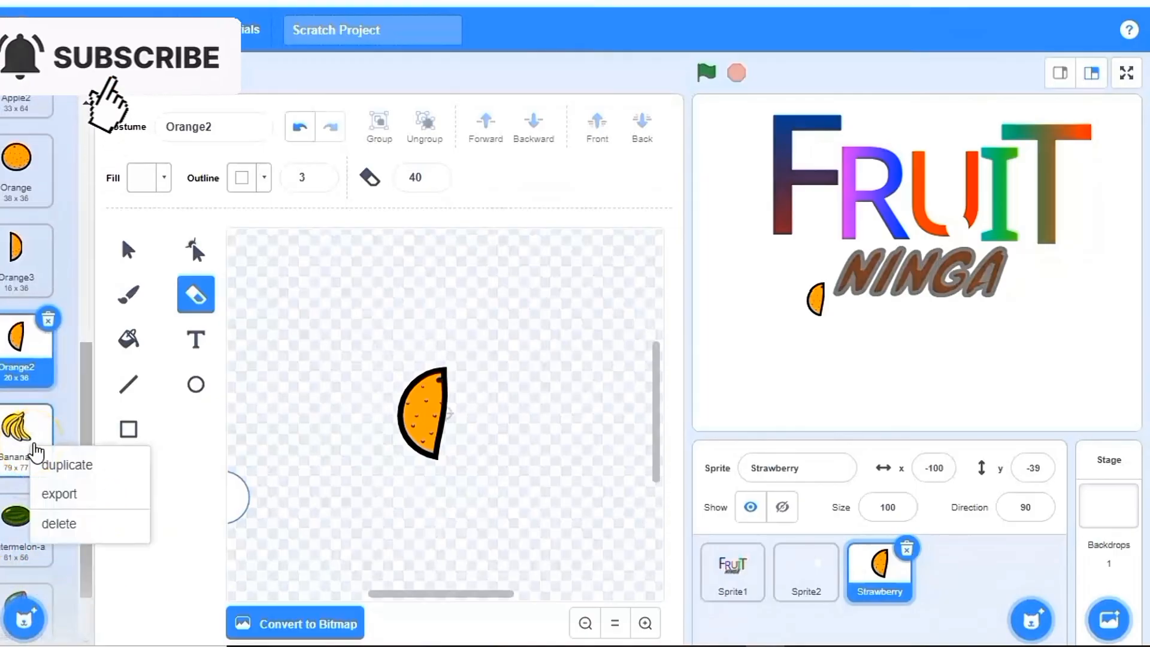
{"action": "left_click", "coordinate": [57, 465]}
{"action": "right_click", "coordinate": [36, 536]}
{"action": "left_click", "coordinate": [32, 530]}
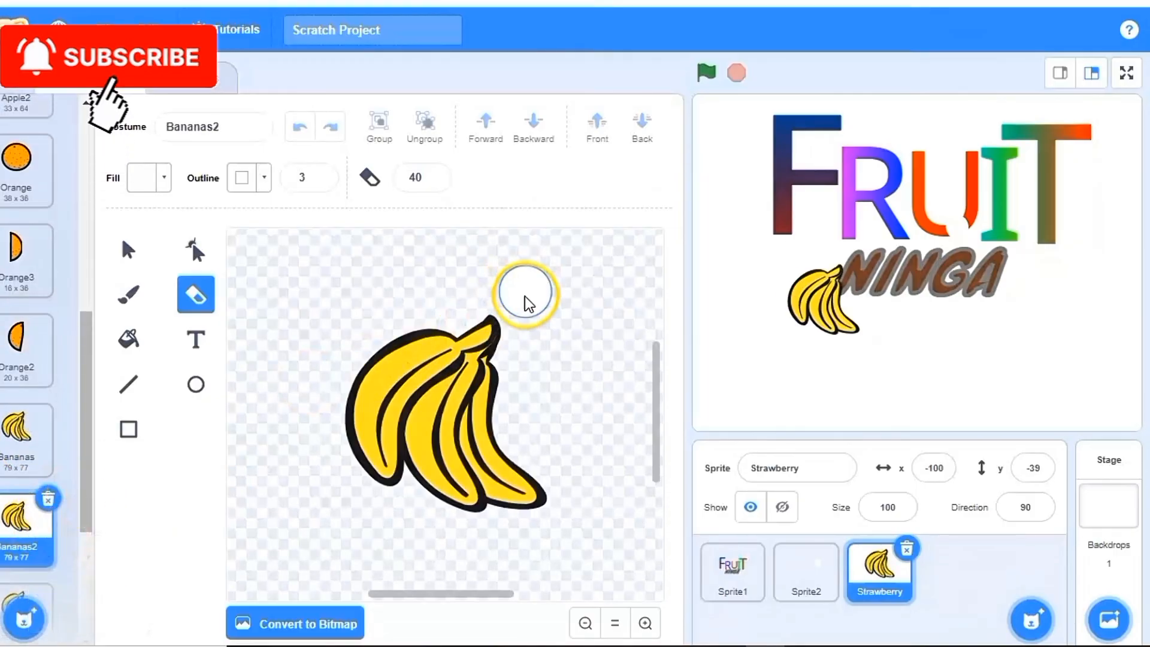
{"action": "left_click_drag", "start_coordinate": [513, 373], "coordinate": [524, 507]}
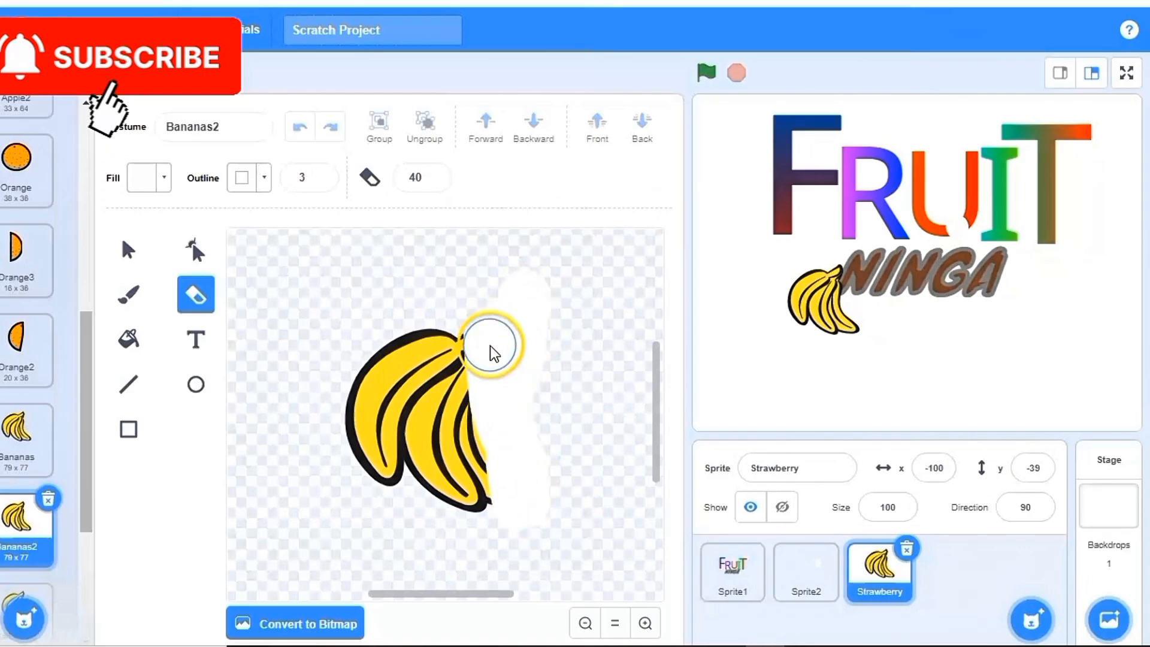
{"action": "left_click_drag", "start_coordinate": [490, 346], "coordinate": [476, 465]}
Erase the left part of the banana bunch in the Bananas3 costume.
{"action": "left_click_drag", "start_coordinate": [84, 458], "coordinate": [91, 519]}
{"action": "left_click", "coordinate": [24, 461]}
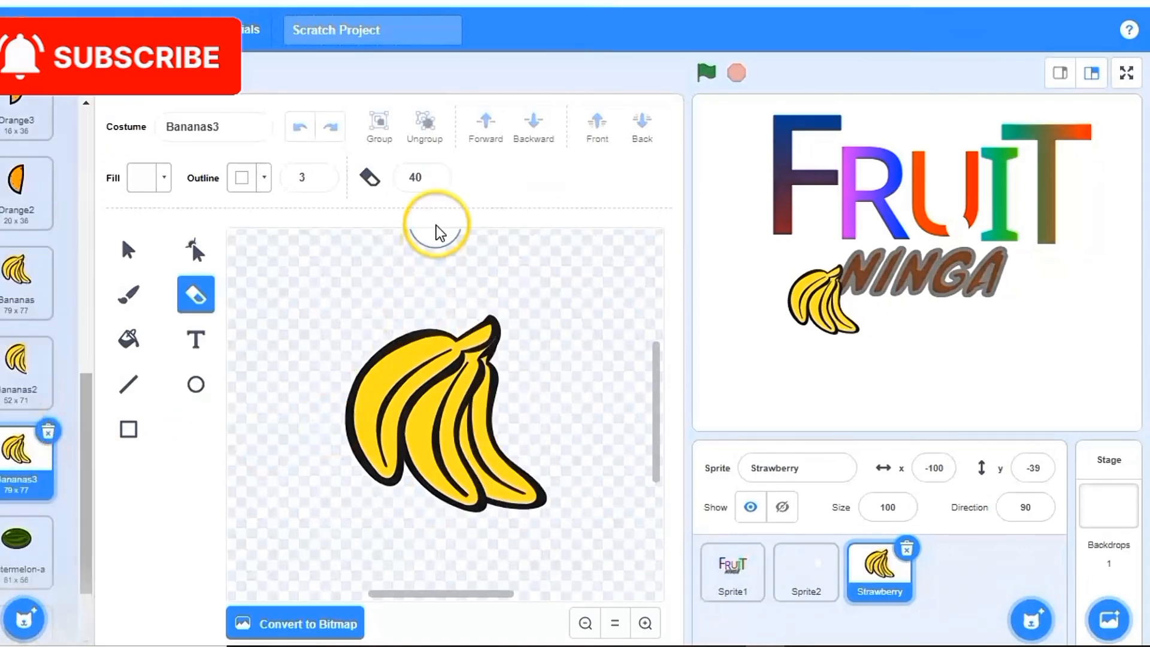
{"action": "mouse_move", "coordinate": [403, 285]}
{"action": "left_mouse_down"}
{"action": "mouse_move", "coordinate": [374, 317]}
{"action": "mouse_move", "coordinate": [383, 462]}
{"action": "mouse_move", "coordinate": [450, 302]}
{"action": "left_mouse_up"}
{"action": "mouse_move", "coordinate": [353, 434]}
{"action": "left_mouse_down"}
{"action": "mouse_move", "coordinate": [457, 304]}
{"action": "mouse_move", "coordinate": [411, 411]}
{"action": "left_mouse_up"}
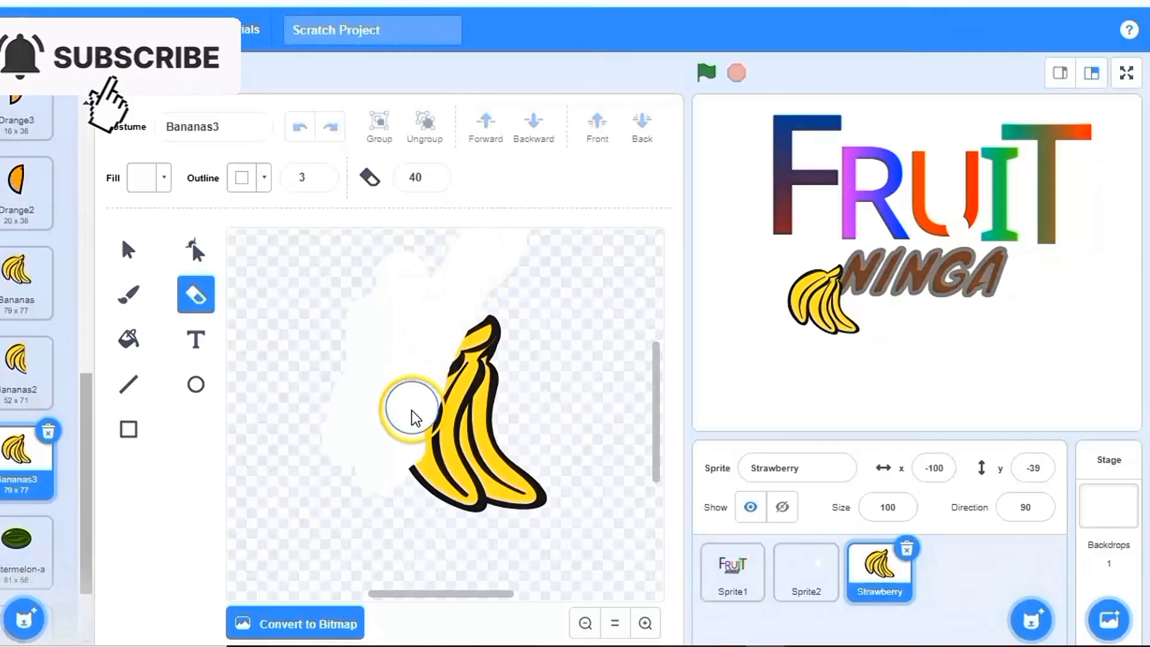
Duplicate the Watermelon-b costume and flip the copy horizontally to make the opposite half.
{"action": "left_click", "coordinate": [18, 546]}
{"action": "left_click", "coordinate": [18, 524]}
{"action": "right_click", "coordinate": [21, 527]}
{"action": "left_click", "coordinate": [42, 548]}
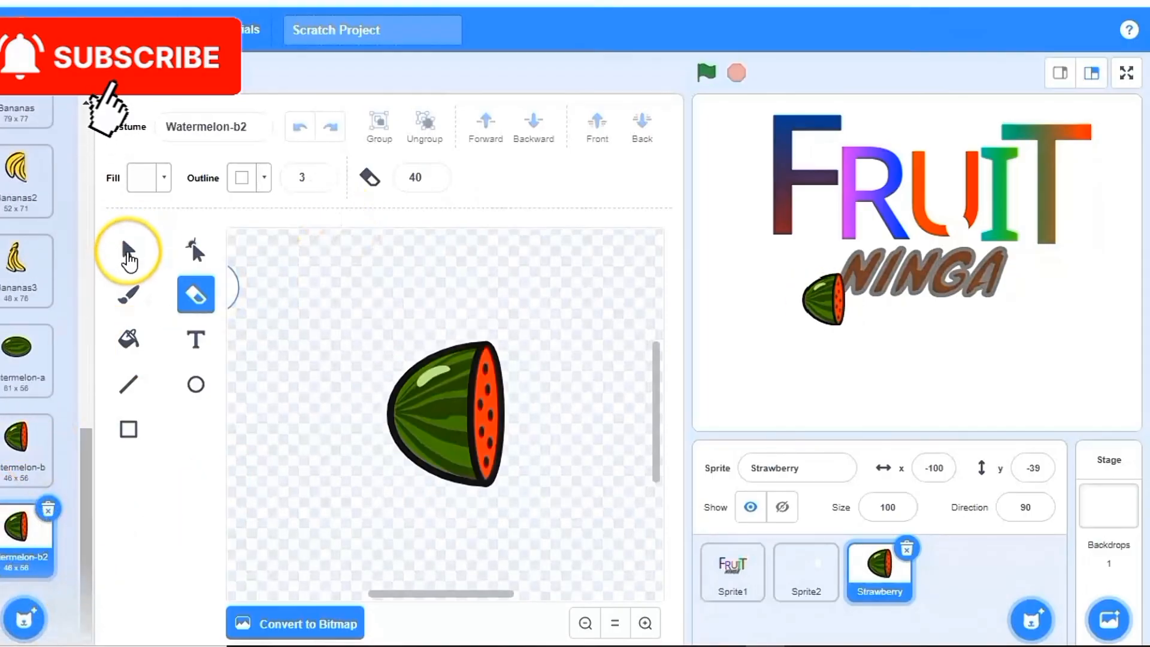
{"action": "left_click", "coordinate": [129, 255]}
{"action": "left_click", "coordinate": [545, 183]}
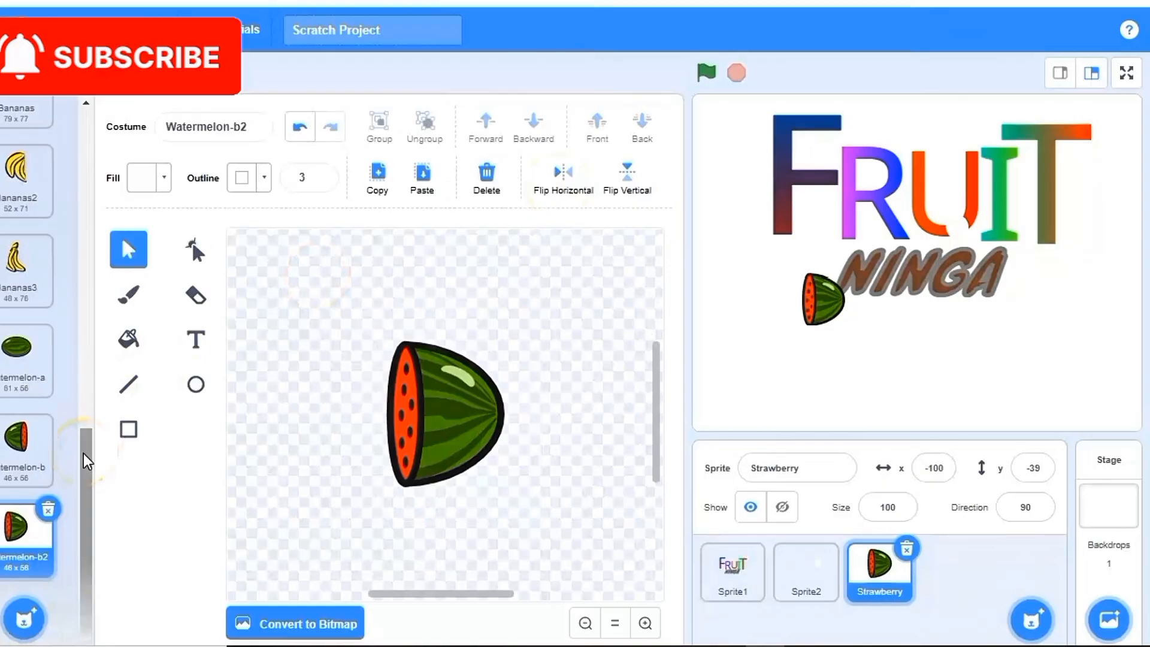
{"action": "mouse_move", "coordinate": [24, 615]}
{"action": "left_click", "coordinate": [23, 583]}
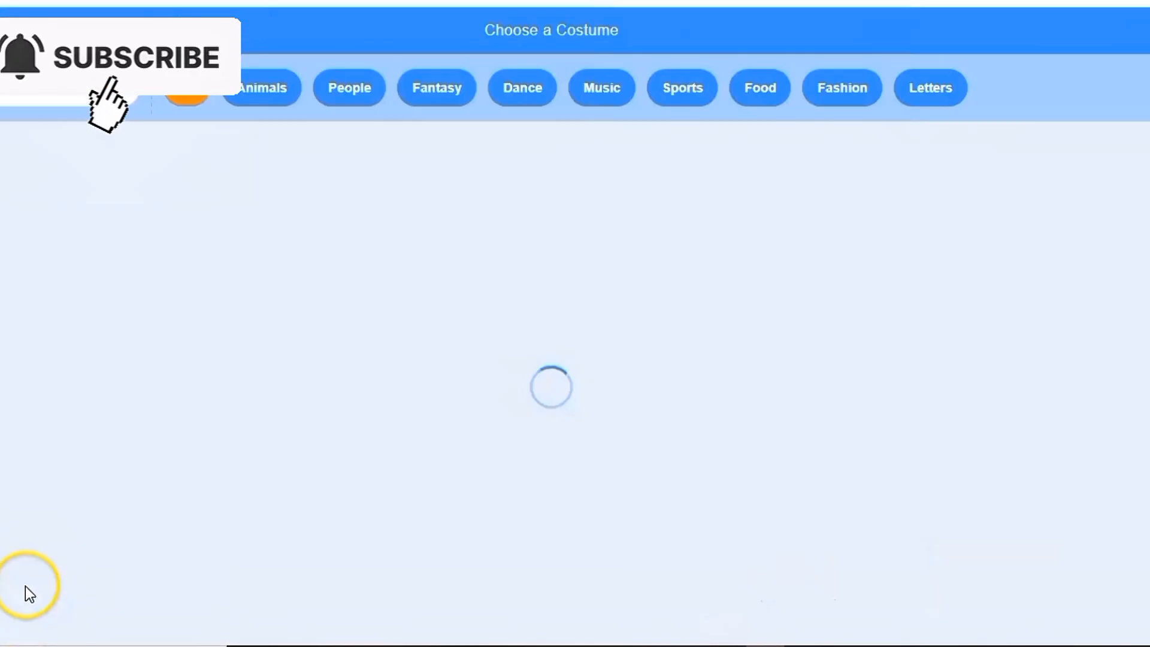
{"action": "left_click", "coordinate": [45, 30]}
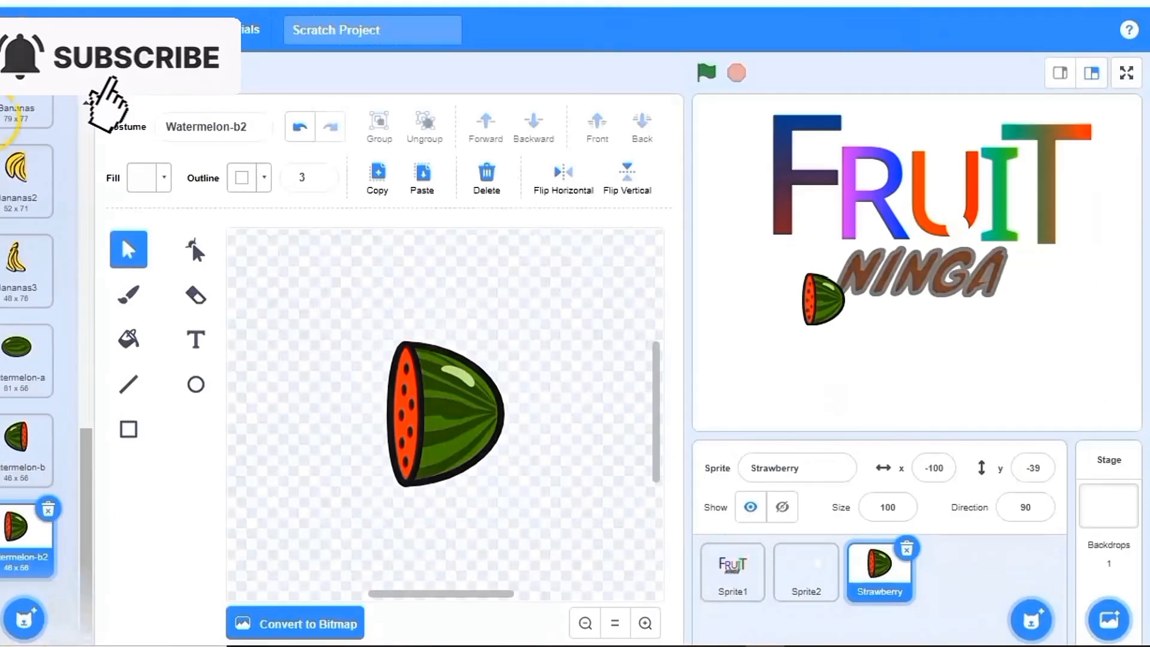
Paint a new blank costume in the fruit sprite and draw a filled black ellipse near the canvas center as a bomb body.
{"action": "mouse_move", "coordinate": [24, 608]}
{"action": "left_click", "coordinate": [25, 548]}
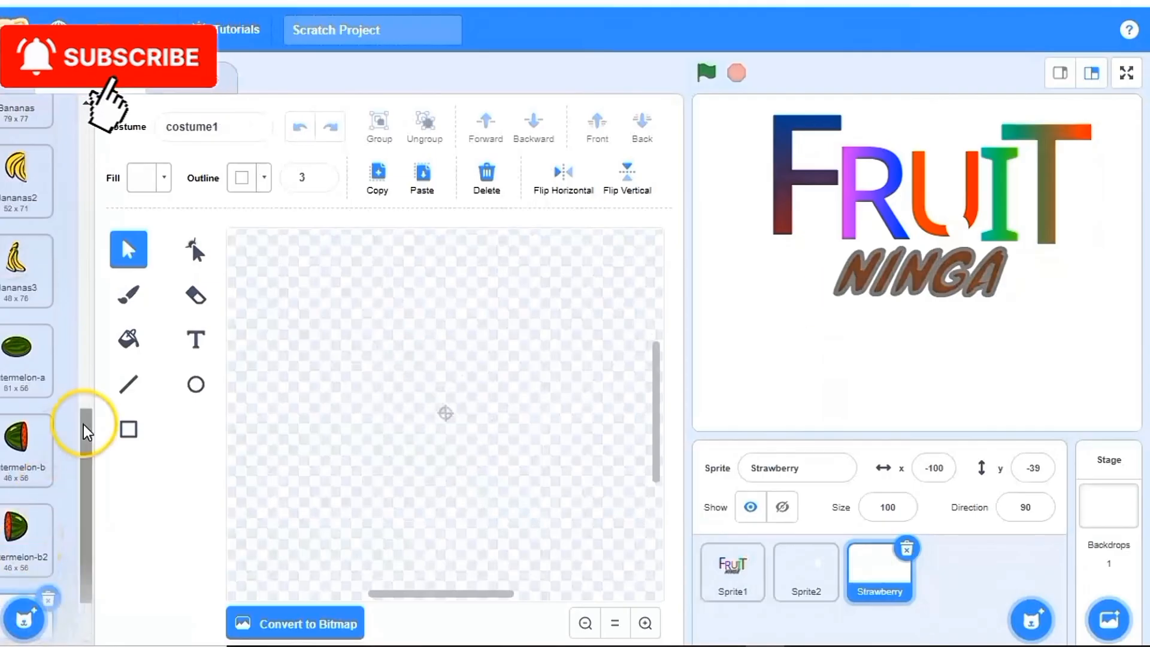
{"action": "left_click", "coordinate": [196, 385]}
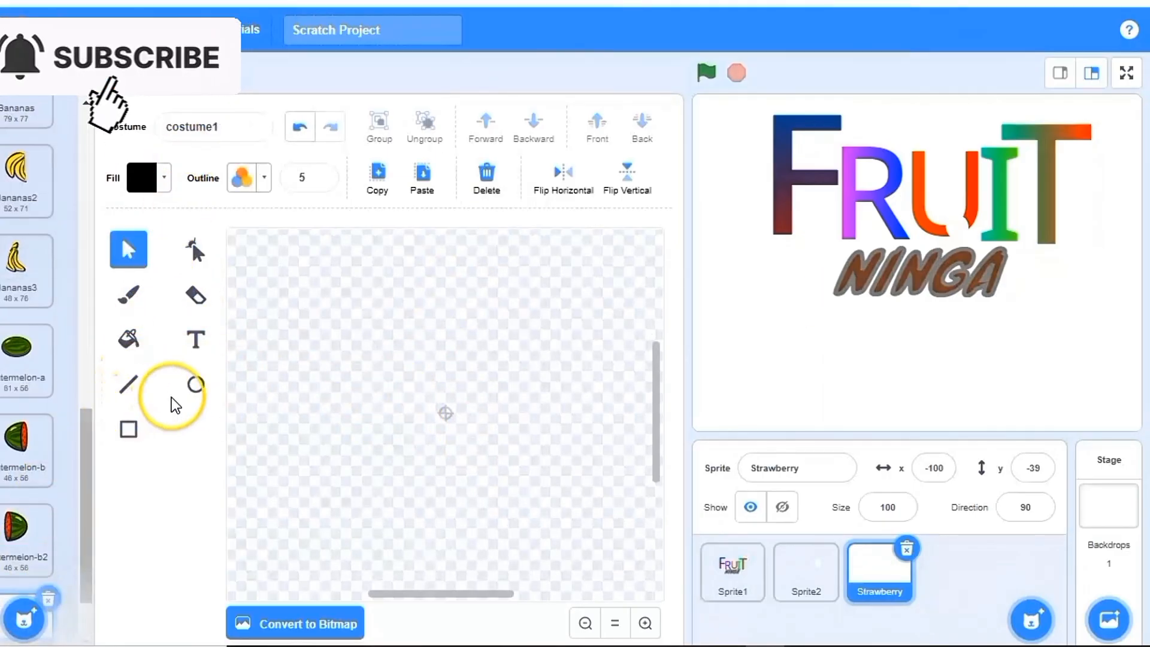
{"action": "left_click", "coordinate": [196, 384]}
{"action": "left_click_drag", "start_coordinate": [420, 390], "coordinate": [499, 482]}
Outline a small rectangular neck above the black ellipse with black lines of width 1 and try filling it in black.
{"action": "left_click", "coordinate": [128, 384]}
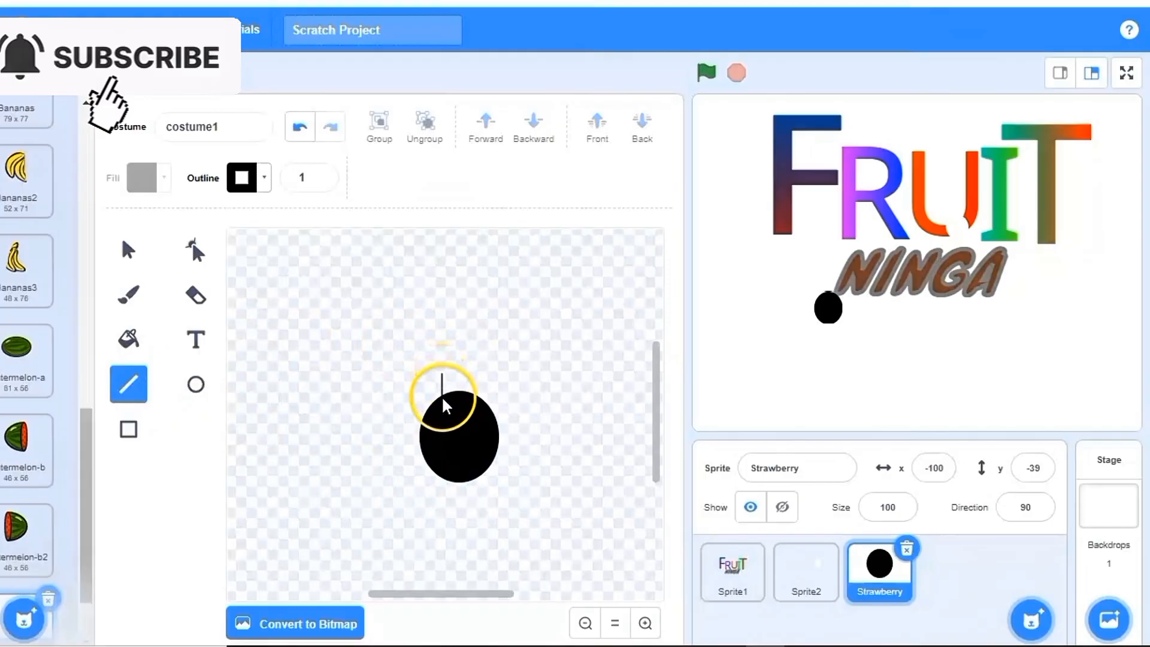
{"action": "mouse_move", "coordinate": [476, 375]}
{"action": "left_mouse_down"}
{"action": "mouse_move", "coordinate": [476, 392]}
{"action": "mouse_move", "coordinate": [477, 374]}
{"action": "left_mouse_up"}
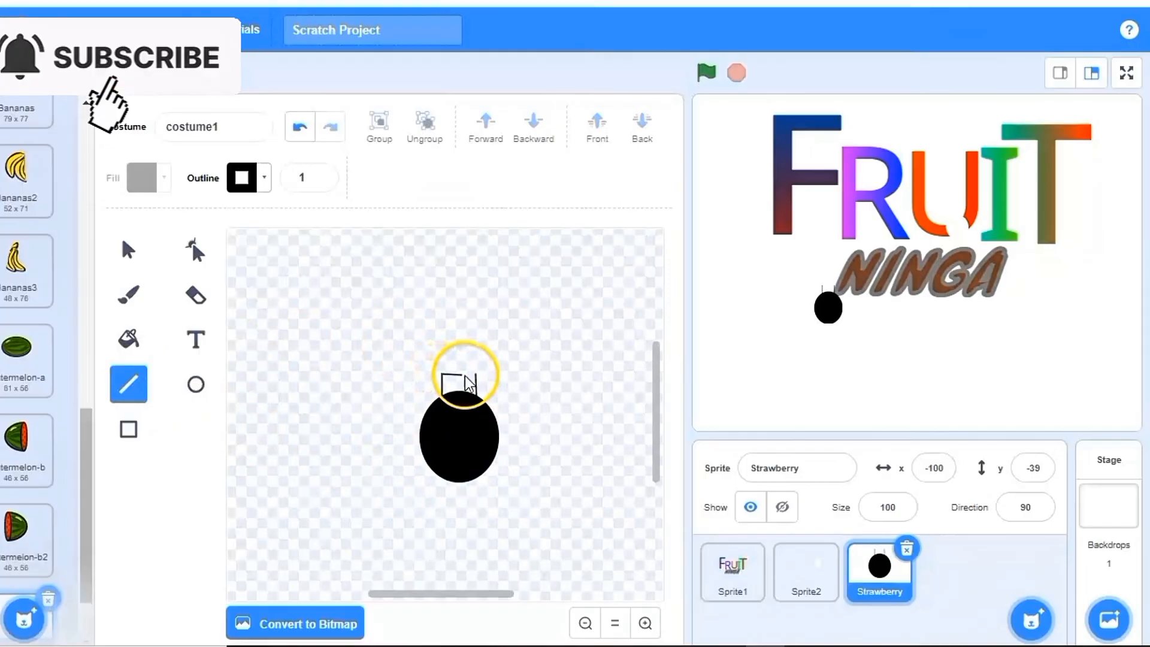
{"action": "left_click", "coordinate": [128, 339]}
{"action": "left_click", "coordinate": [460, 381]}
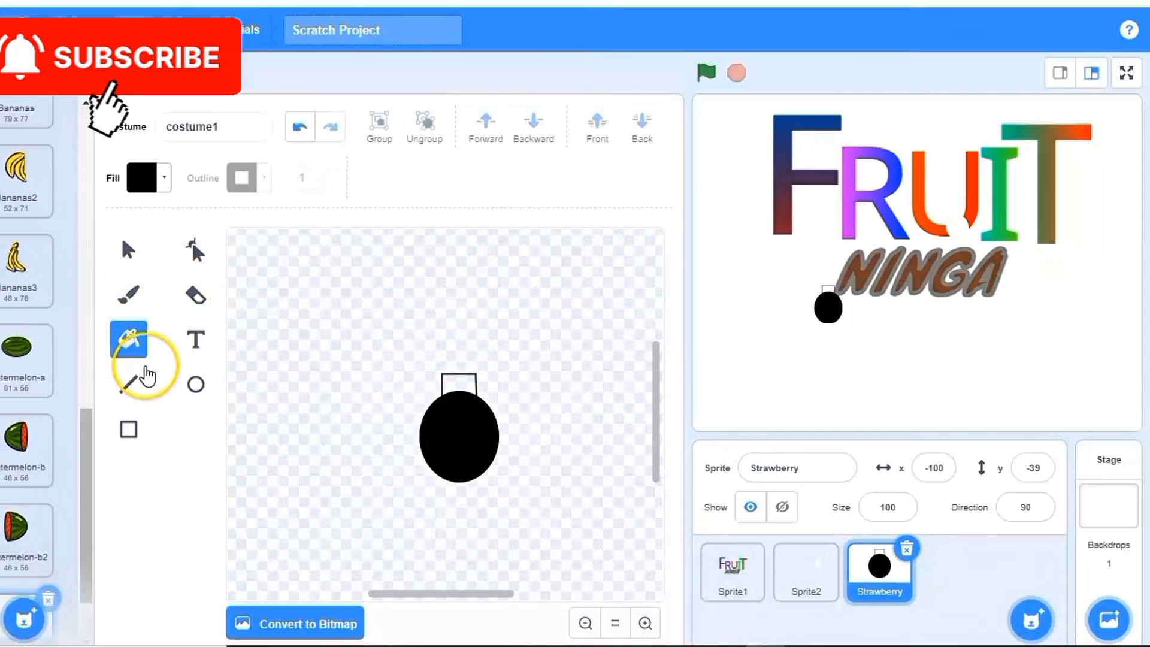
Paint the bomb's neck solid black with the brush, undoing the first stroke and reducing the brush size to 6 for the gaps.
{"action": "left_click", "coordinate": [128, 294]}
{"action": "left_click", "coordinate": [462, 381]}
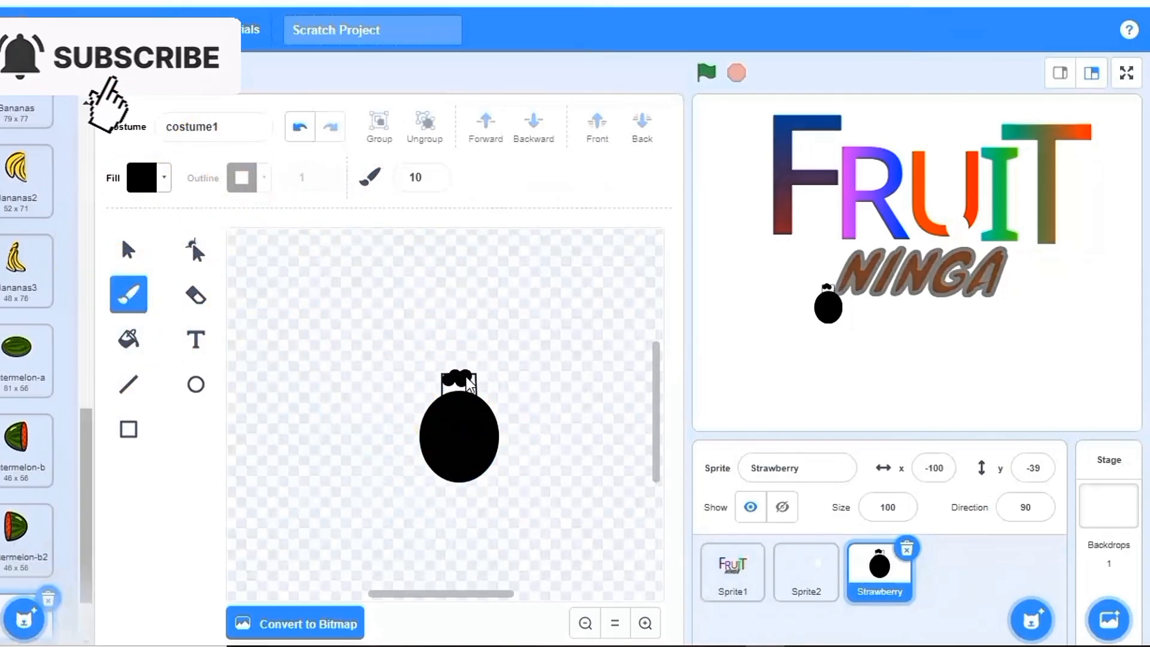
{"action": "left_click", "coordinate": [300, 127]}
{"action": "left_click", "coordinate": [462, 381]}
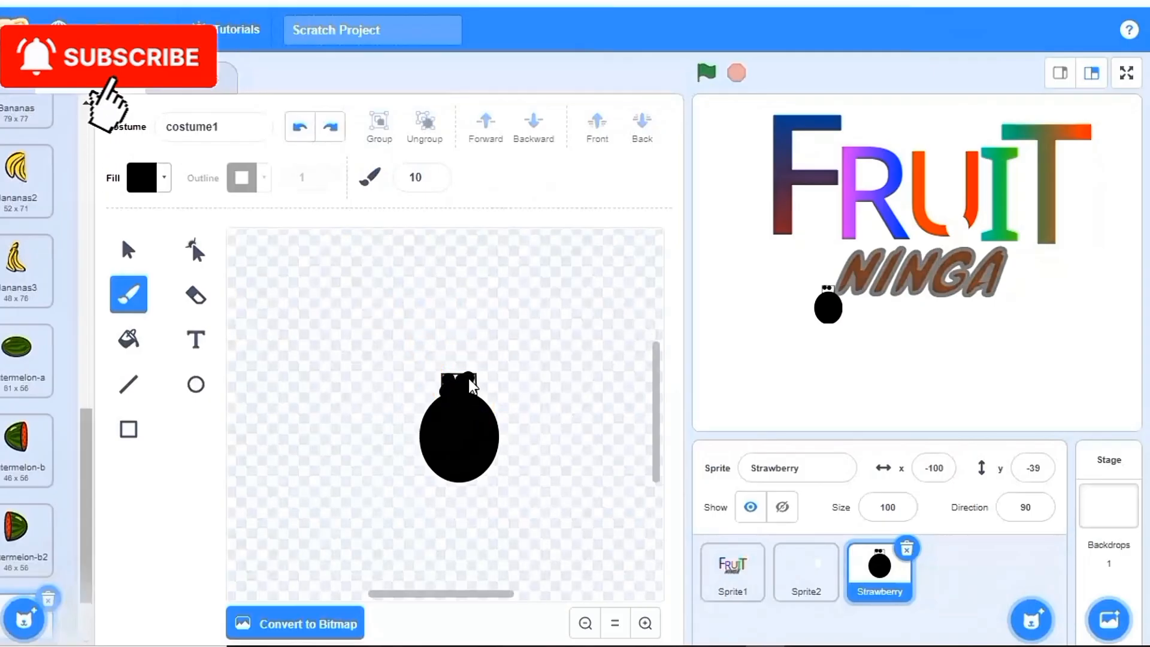
{"action": "left_click", "coordinate": [463, 382]}
{"action": "left_click", "coordinate": [435, 183]}
{"action": "type", "text": "6"}
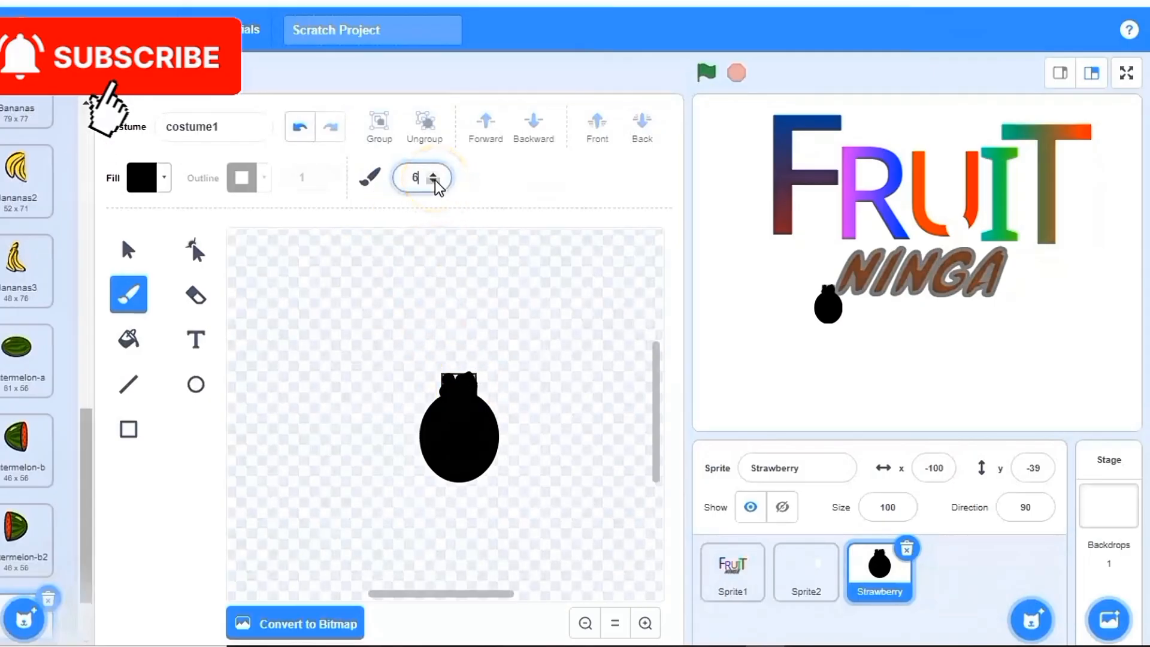
{"action": "left_click", "coordinate": [459, 381]}
{"action": "left_click", "coordinate": [446, 448]}
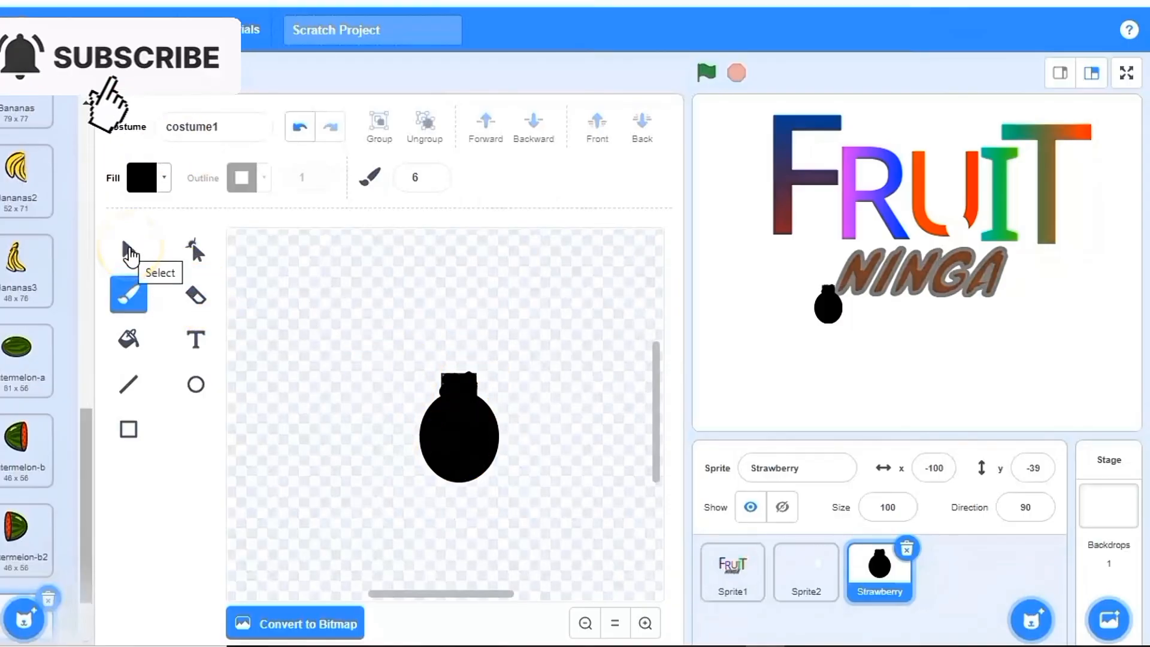
Give the bomb's black ellipse a red outline of width 5 with color 0, saturation 100 and brightness 100.
{"action": "left_click", "coordinate": [130, 255]}
{"action": "left_click", "coordinate": [457, 434]}
{"action": "left_click", "coordinate": [258, 178]}
{"action": "left_click", "coordinate": [322, 178]}
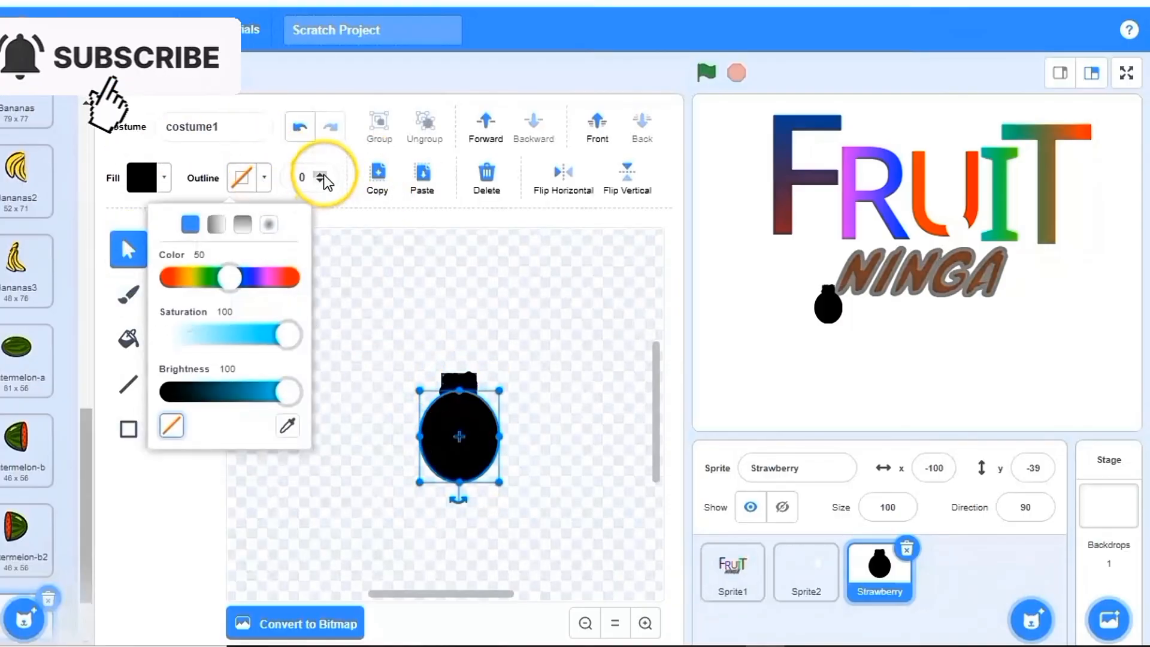
{"action": "left_click", "coordinate": [323, 175]}
{"action": "left_click", "coordinate": [264, 179]}
{"action": "left_click_drag", "start_coordinate": [172, 392], "coordinate": [294, 388]}
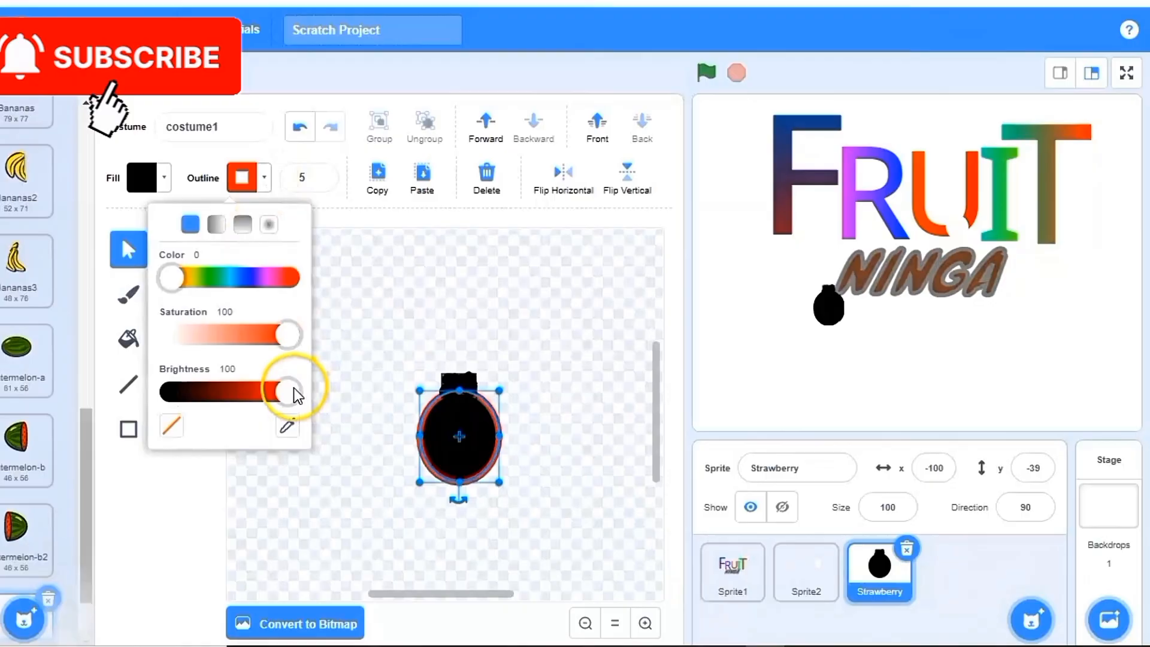
Give the bomb's neck a bright red outline of width 4.
{"action": "left_click", "coordinate": [457, 369]}
{"action": "left_click", "coordinate": [447, 369]}
{"action": "left_click", "coordinate": [322, 178]}
{"action": "left_click", "coordinate": [322, 176]}
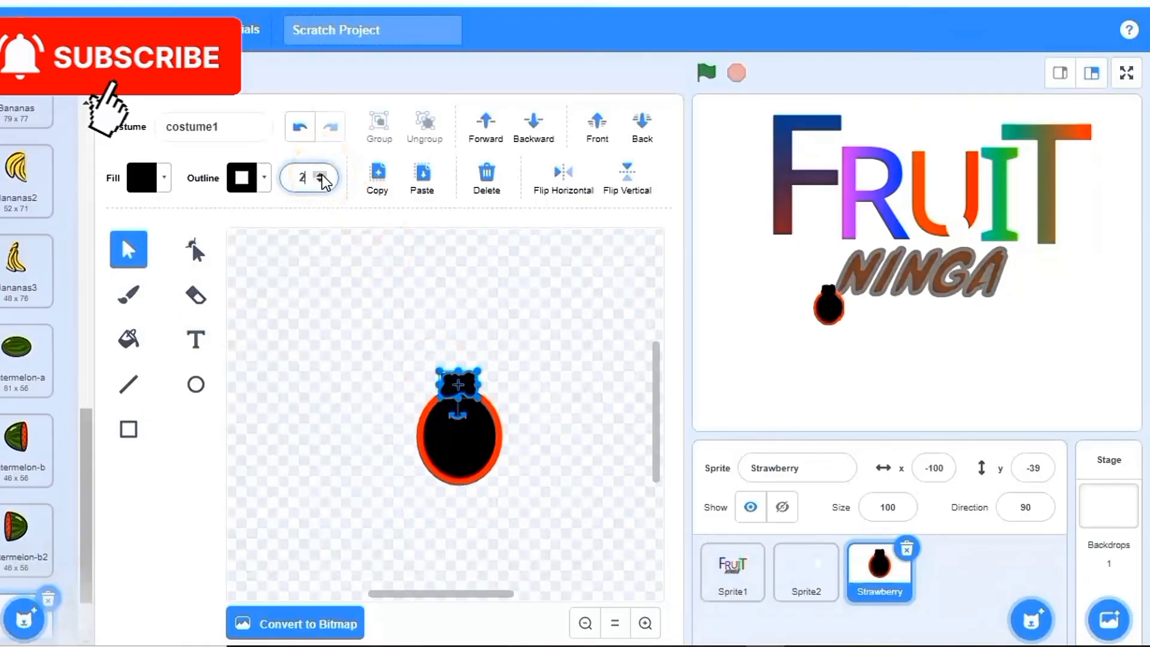
{"action": "left_click", "coordinate": [322, 176]}
{"action": "left_click", "coordinate": [322, 179]}
{"action": "left_click", "coordinate": [266, 177]}
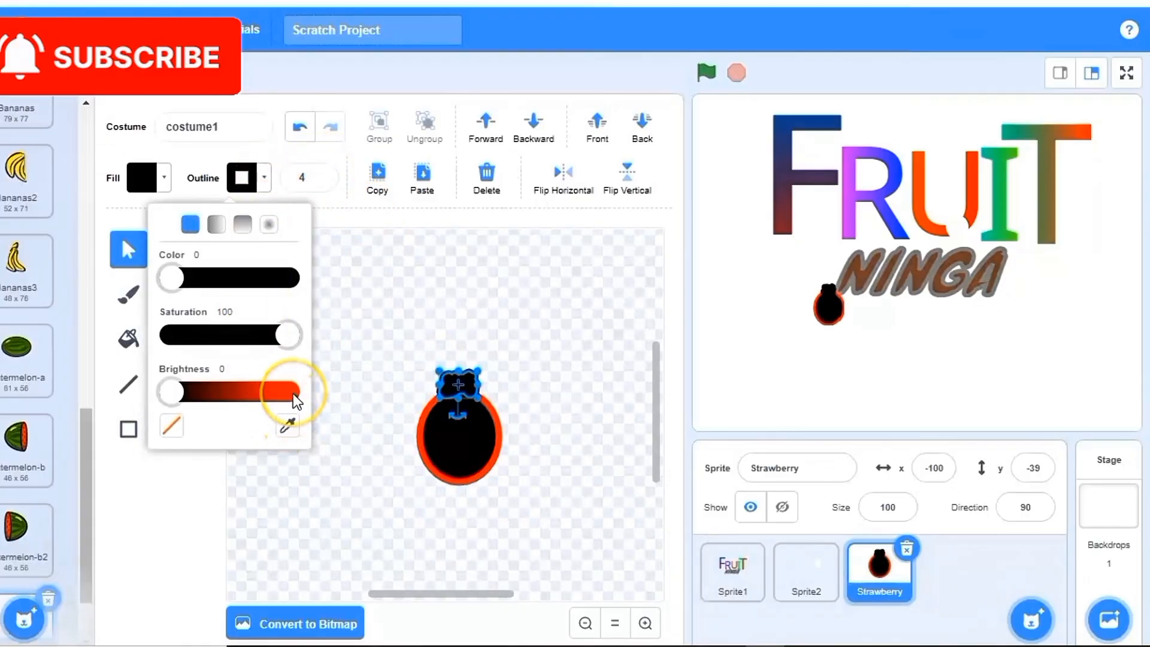
{"action": "left_click", "coordinate": [293, 396]}
{"action": "left_click", "coordinate": [380, 359]}
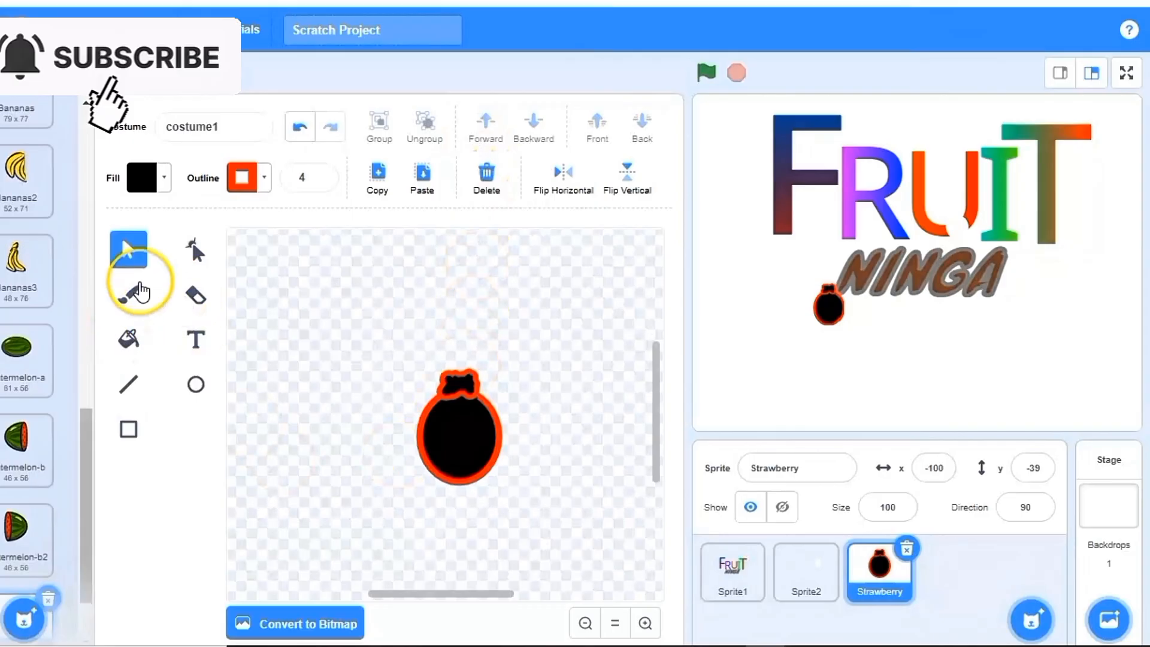
Brush black over the red outline between the bomb's neck and body, and paint a red X on the body with brush size 6.
{"action": "left_click", "coordinate": [140, 287]}
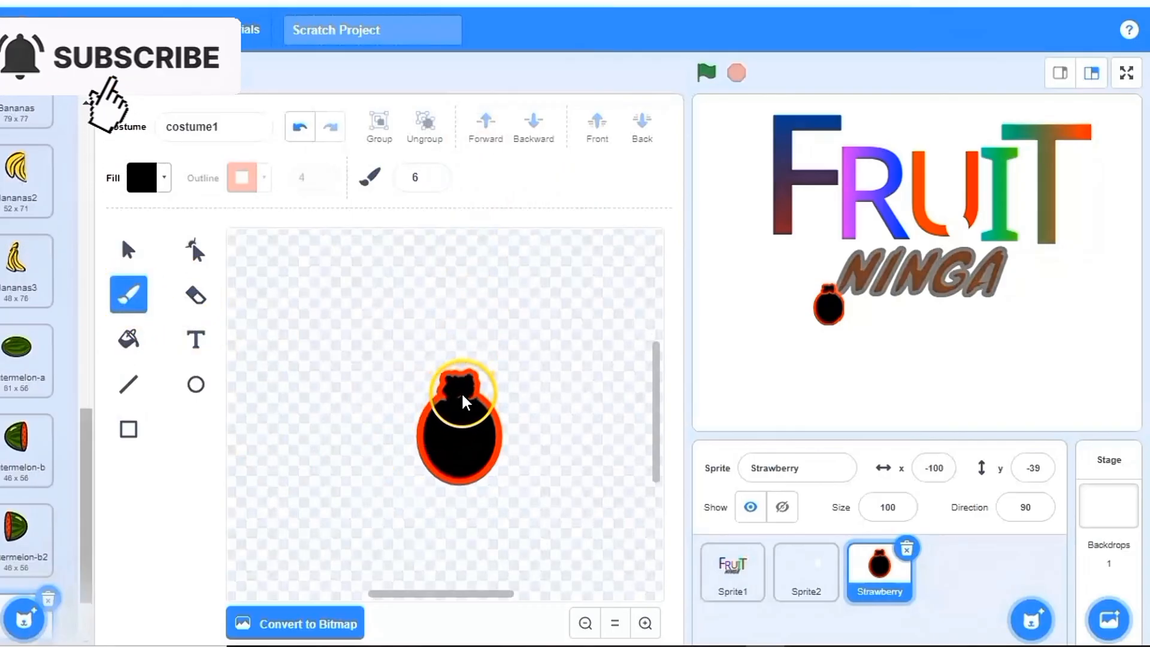
{"action": "mouse_move", "coordinate": [462, 395]}
{"action": "left_mouse_down"}
{"action": "mouse_move", "coordinate": [446, 397]}
{"action": "mouse_move", "coordinate": [473, 400]}
{"action": "mouse_move", "coordinate": [458, 401]}
{"action": "left_mouse_up"}
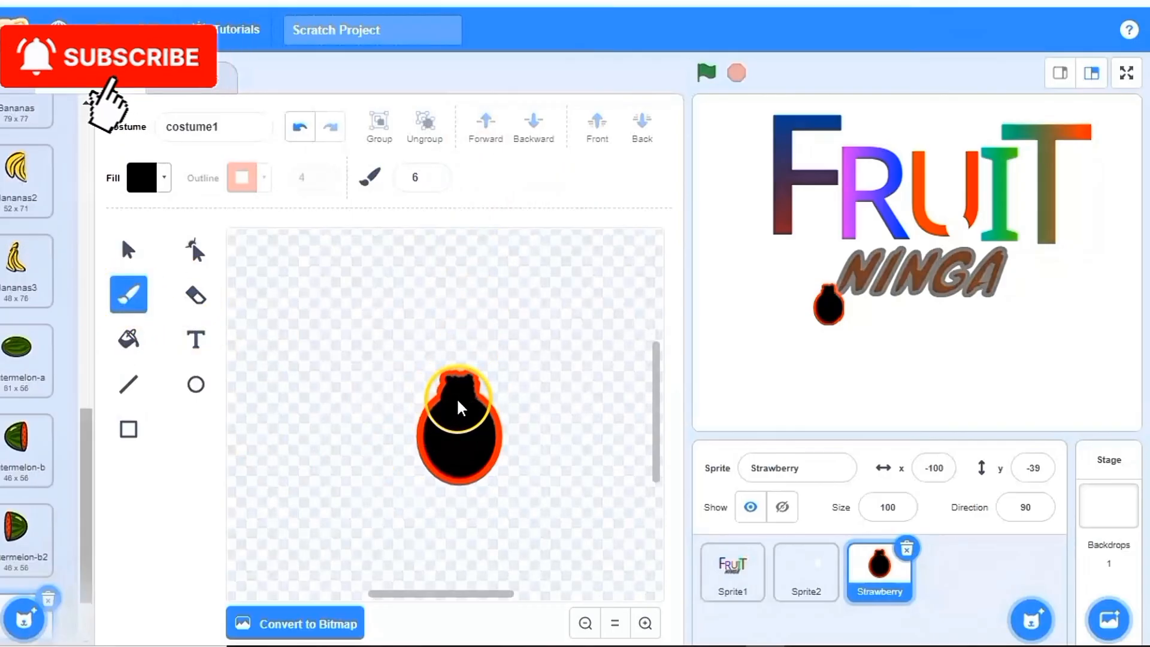
{"action": "left_click", "coordinate": [143, 177]}
{"action": "left_click_drag", "start_coordinate": [82, 354], "coordinate": [195, 354]}
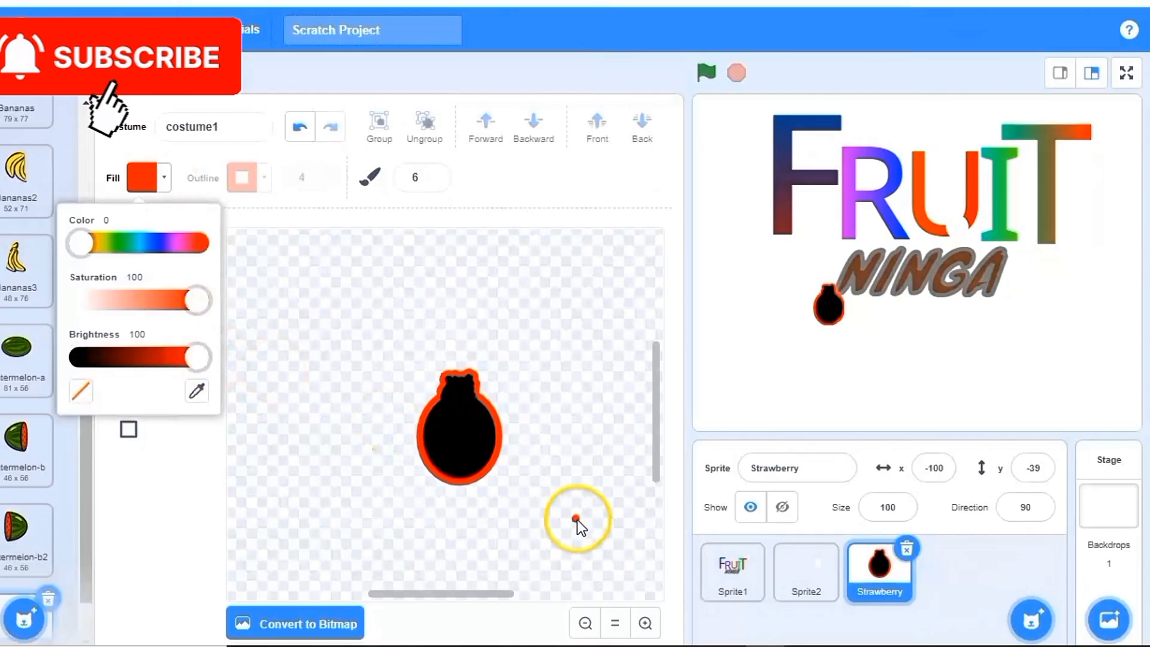
{"action": "mouse_move", "coordinate": [478, 415]}
{"action": "left_mouse_down"}
{"action": "mouse_move", "coordinate": [461, 446]}
{"action": "mouse_move", "coordinate": [475, 441]}
{"action": "left_mouse_up"}
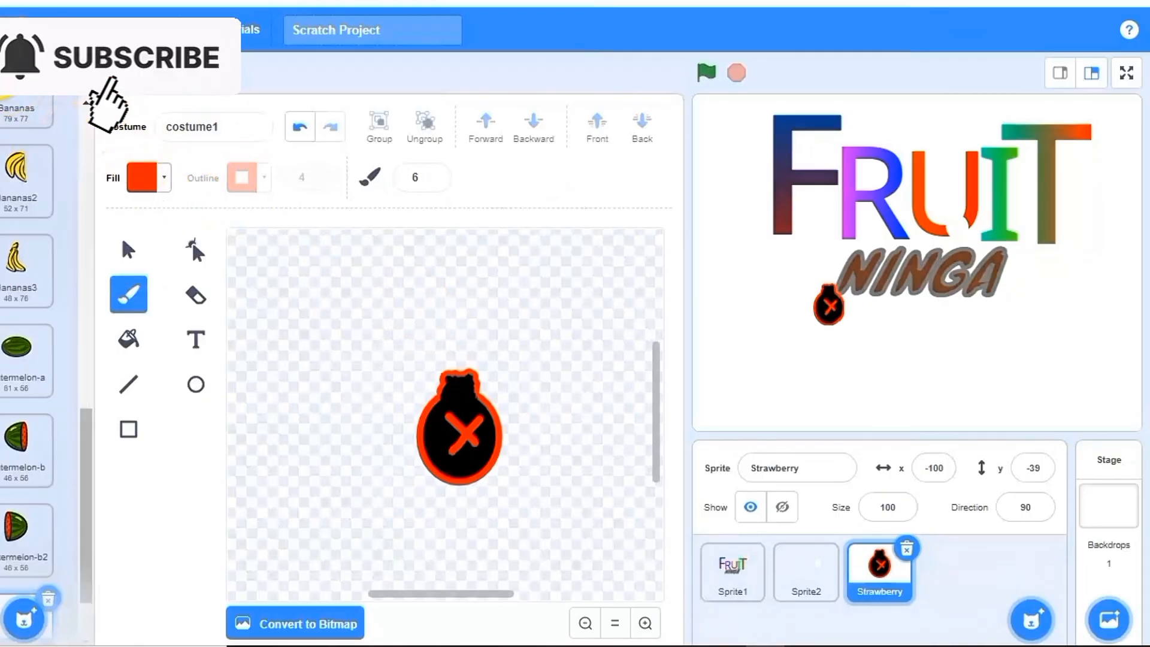
Paint a new sprite with a red plus-shaped cross made of one thin horizontal and one thin vertical rectangle.
{"action": "left_click", "coordinate": [48, 71]}
{"action": "mouse_move", "coordinate": [1034, 585]}
{"action": "left_click", "coordinate": [1031, 550]}
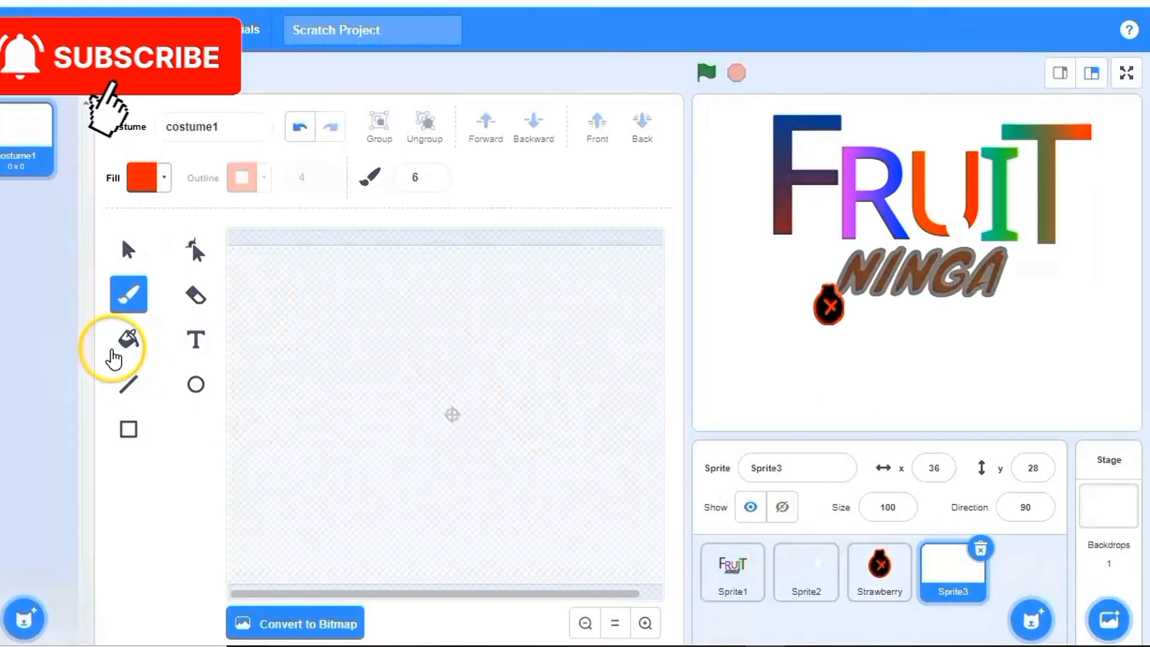
{"action": "left_click", "coordinate": [128, 430]}
{"action": "left_click_drag", "start_coordinate": [307, 424], "coordinate": [364, 433]}
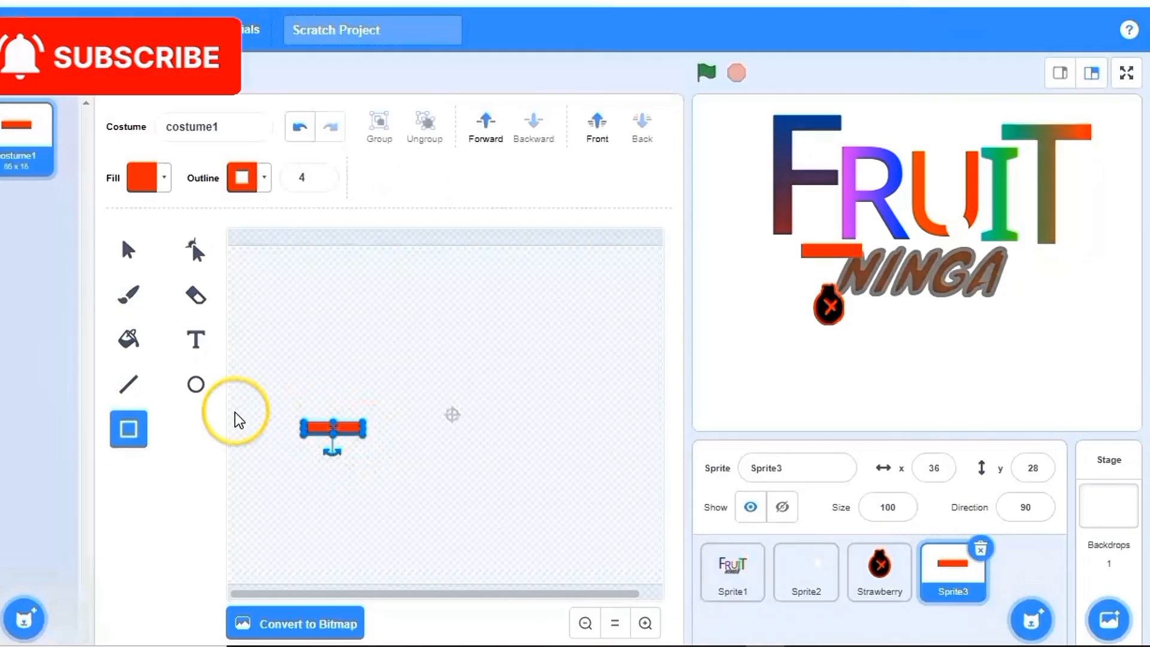
{"action": "left_click_drag", "start_coordinate": [329, 390], "coordinate": [340, 462]}
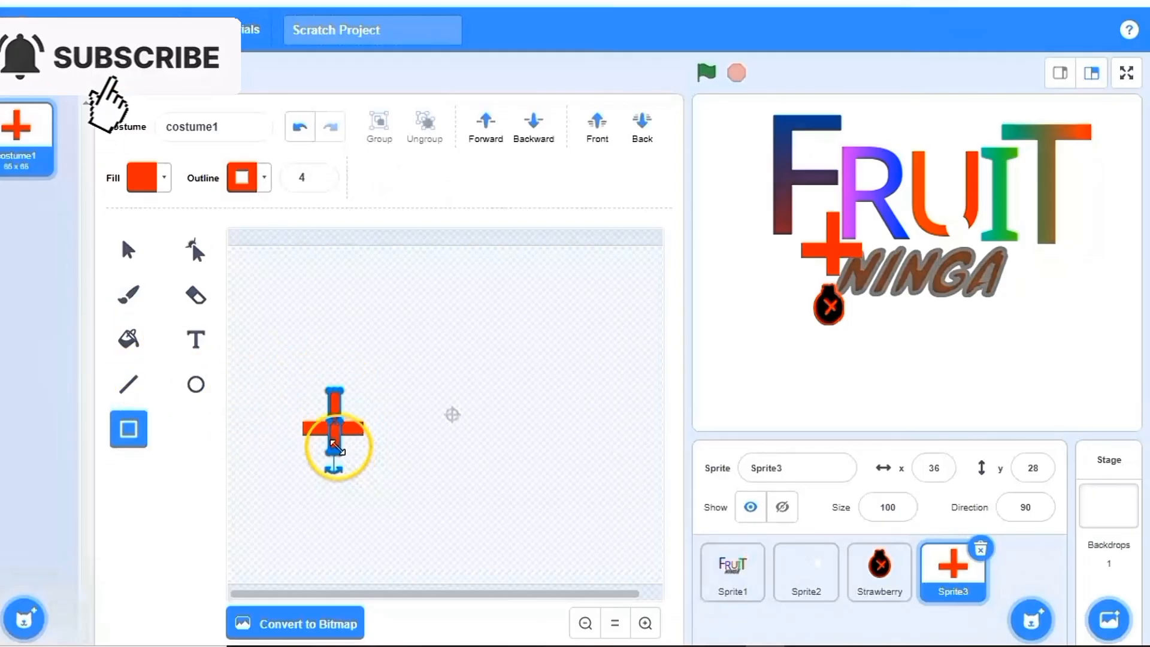
Undo the large red square over the cross, then shrink and rotate the cross into an X and group its two bars.
{"action": "left_click_drag", "start_coordinate": [282, 368], "coordinate": [382, 473]}
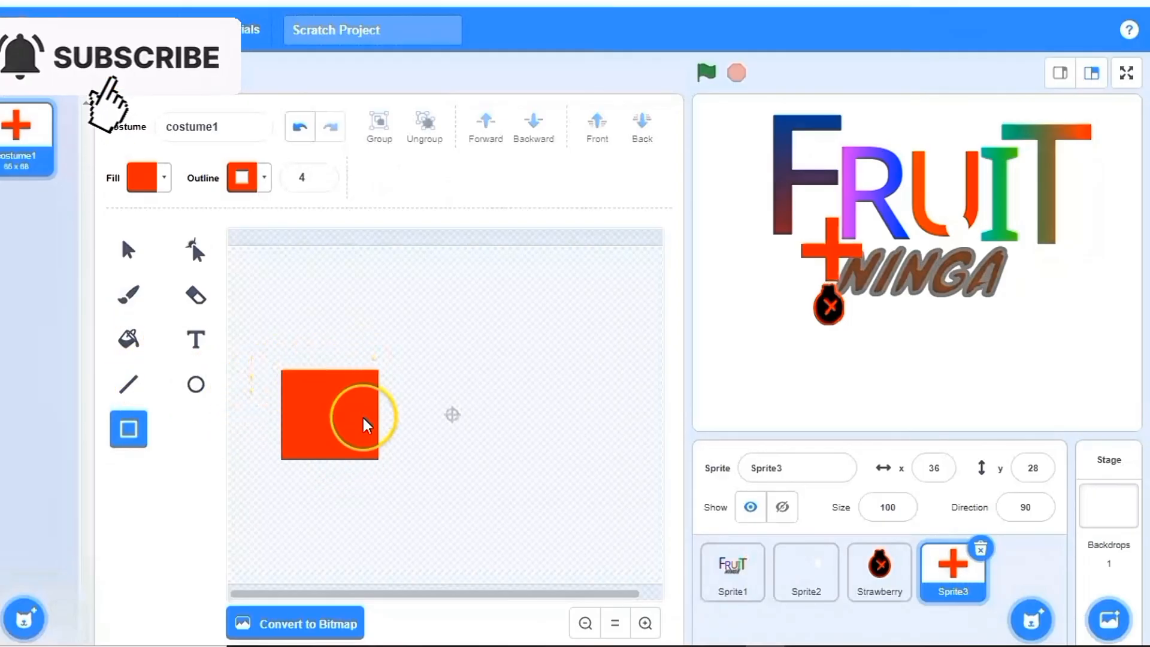
{"action": "left_click", "coordinate": [300, 126]}
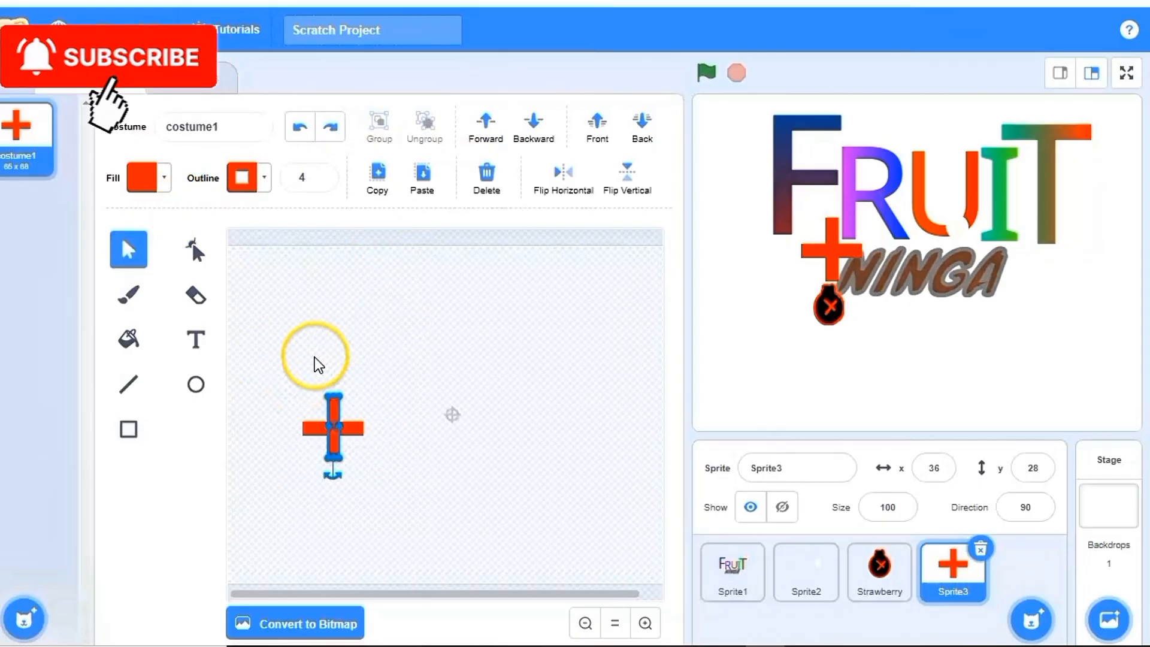
{"action": "mouse_move", "coordinate": [341, 465]}
{"action": "left_mouse_down"}
{"action": "mouse_move", "coordinate": [326, 486]}
{"action": "mouse_move", "coordinate": [339, 457]}
{"action": "left_mouse_up"}
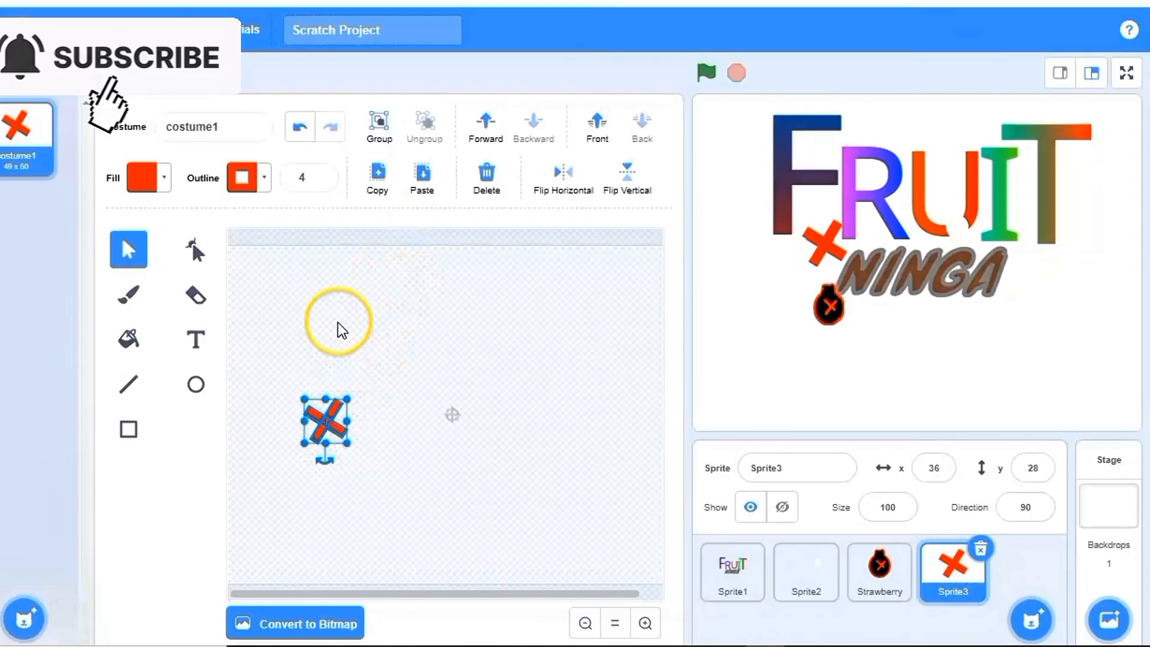
{"action": "left_click", "coordinate": [379, 123]}
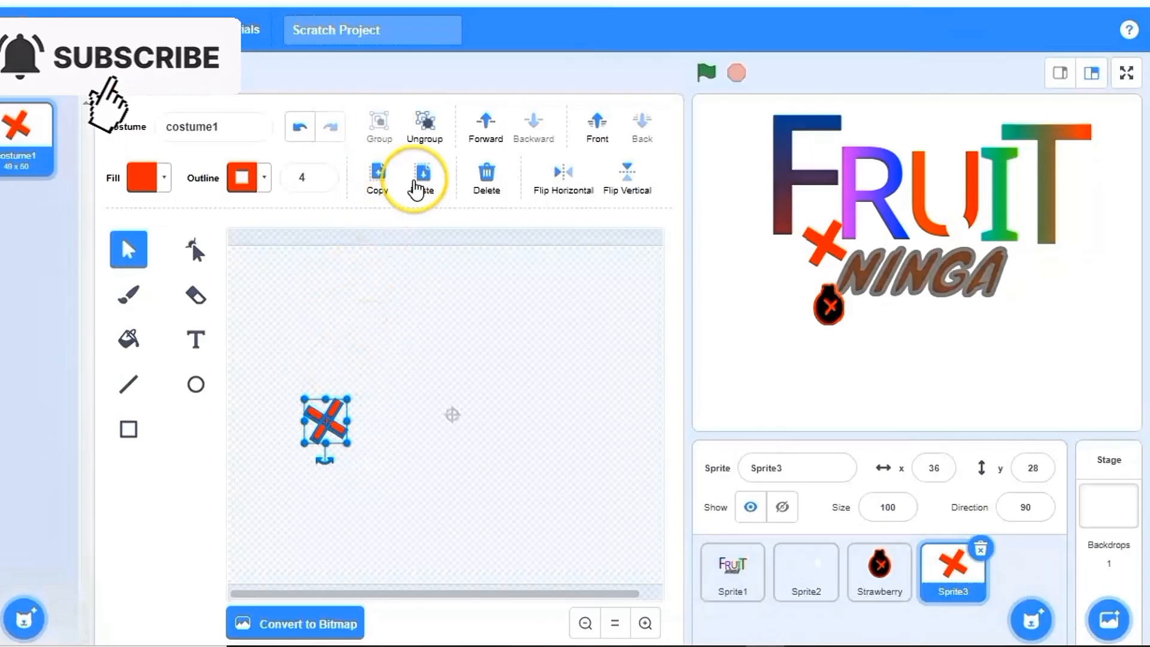
Paste a slightly larger copy of the X beside the original and fill both of its bars black.
{"action": "key", "text": "ctrl+v"}
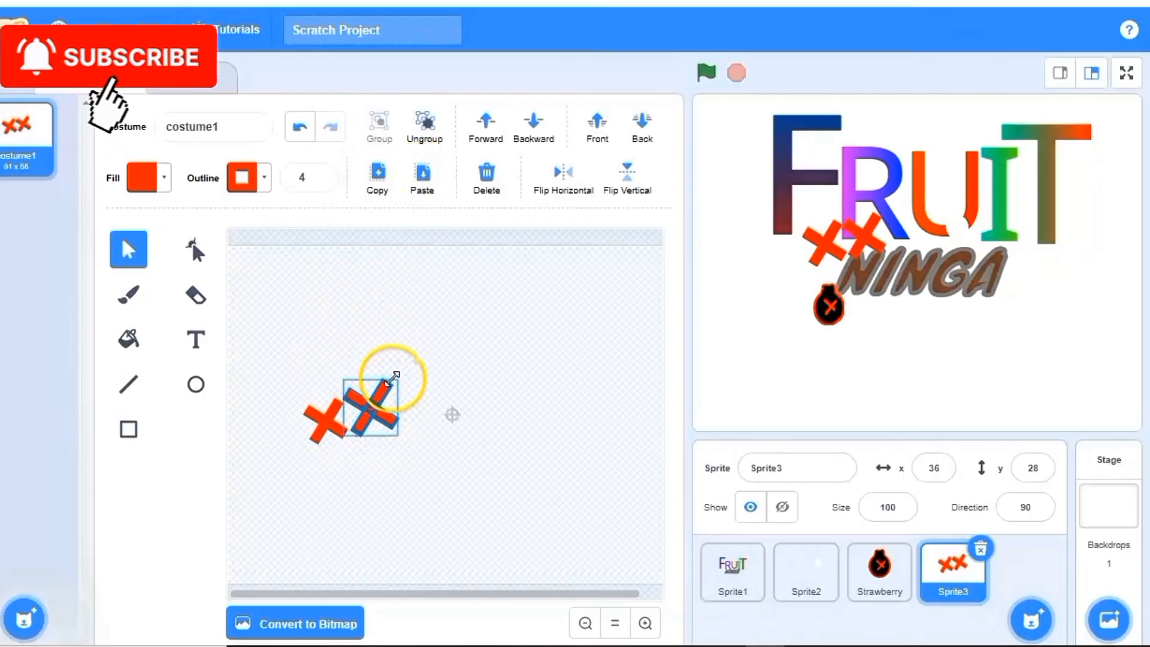
{"action": "left_click", "coordinate": [127, 339]}
{"action": "left_click", "coordinate": [157, 177]}
{"action": "left_click_drag", "start_coordinate": [171, 277], "coordinate": [159, 278]}
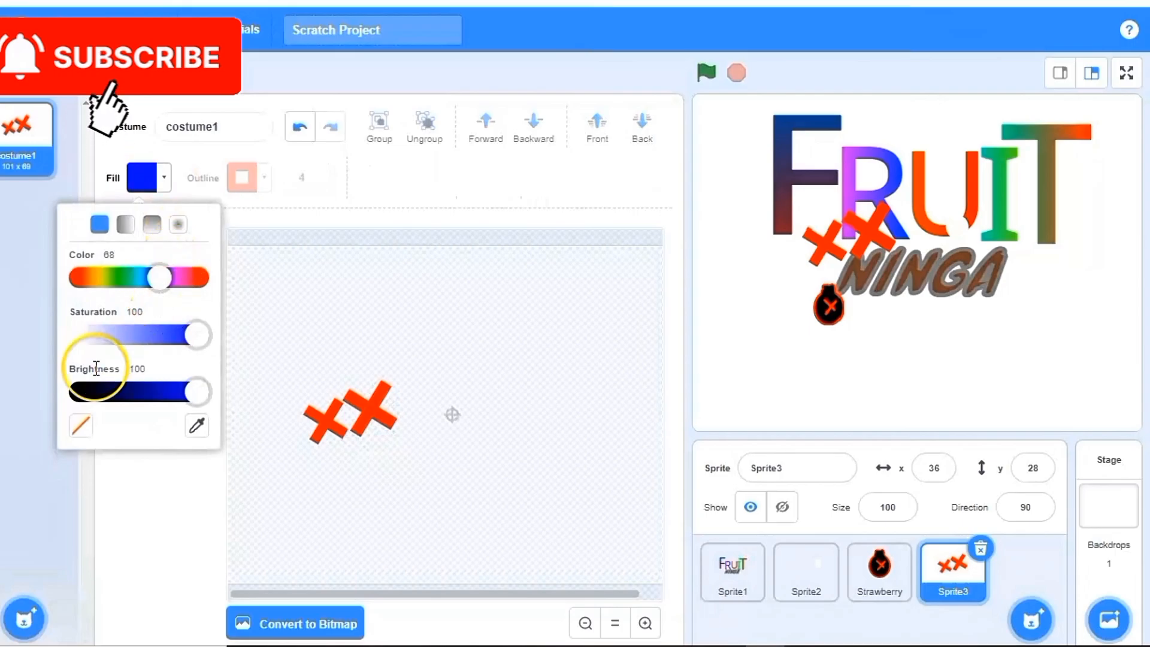
{"action": "left_click", "coordinate": [90, 392]}
{"action": "left_click", "coordinate": [359, 398]}
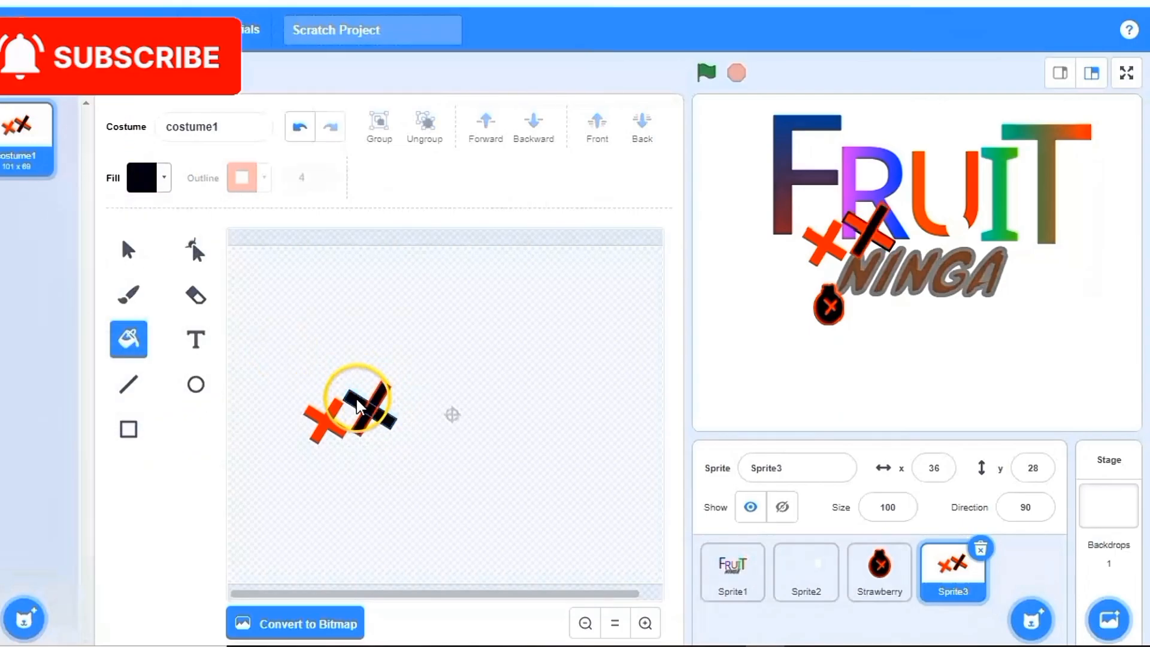
{"action": "left_click", "coordinate": [389, 389]}
Duplicate the black X and place the copy beside it to complete a row of three.
{"action": "left_click", "coordinate": [129, 252]}
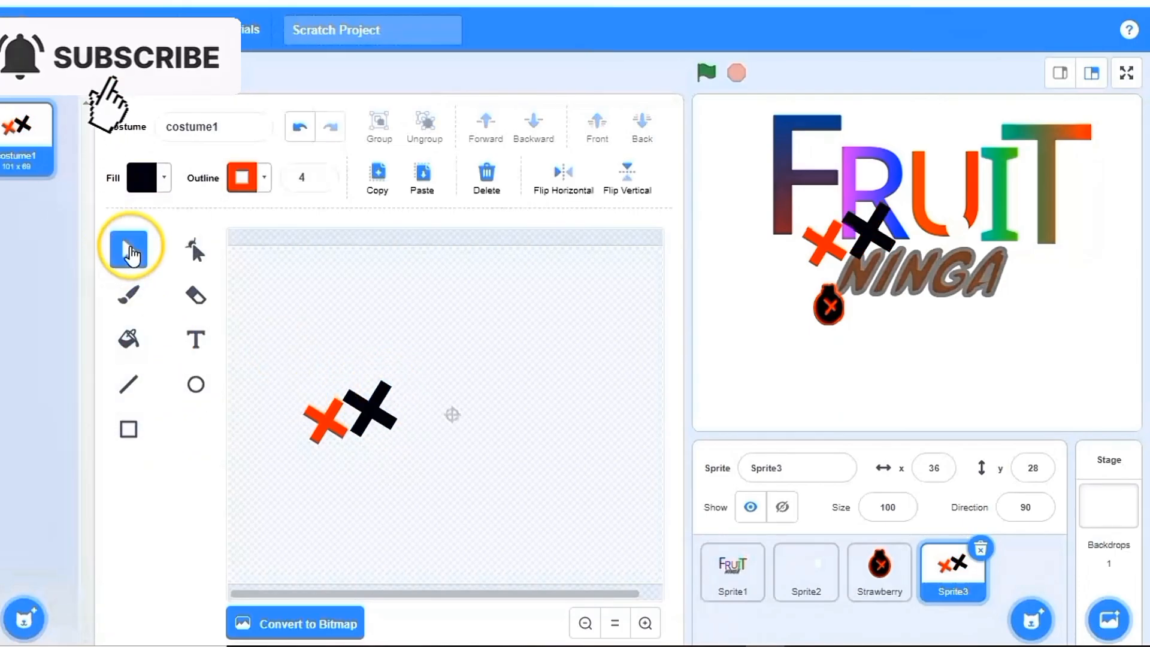
{"action": "left_click", "coordinate": [370, 408]}
{"action": "left_click", "coordinate": [379, 180]}
{"action": "left_click", "coordinate": [422, 180]}
{"action": "left_click_drag", "start_coordinate": [371, 407], "coordinate": [423, 391]}
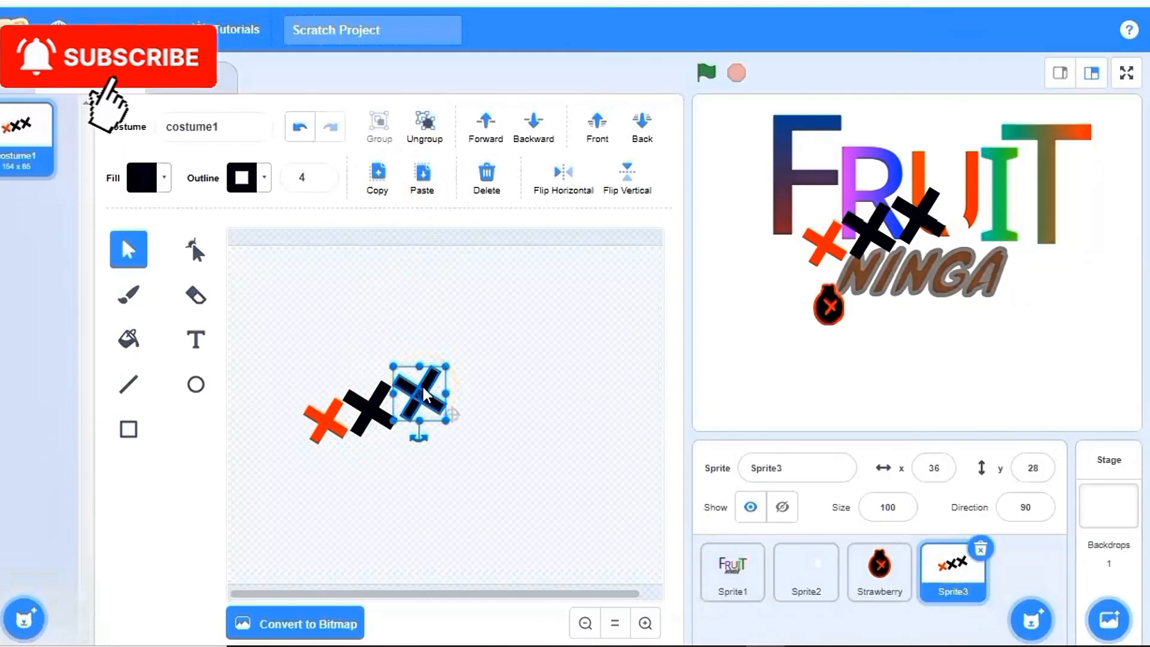
{"action": "left_click", "coordinate": [367, 396]}
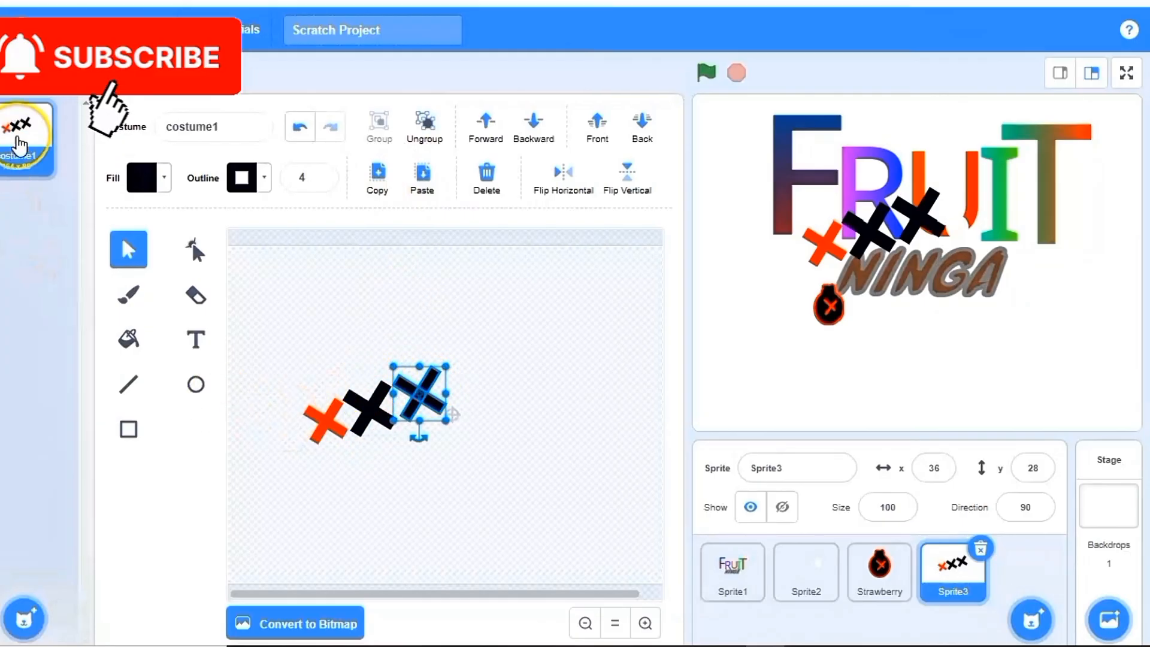
Duplicate the three-X costume and set the fill of the last X to color 100, saturation 100 and brightness 89.
{"action": "right_click", "coordinate": [18, 144]}
{"action": "left_click", "coordinate": [34, 157]}
{"action": "left_click", "coordinate": [363, 411]}
{"action": "left_click", "coordinate": [435, 390]}
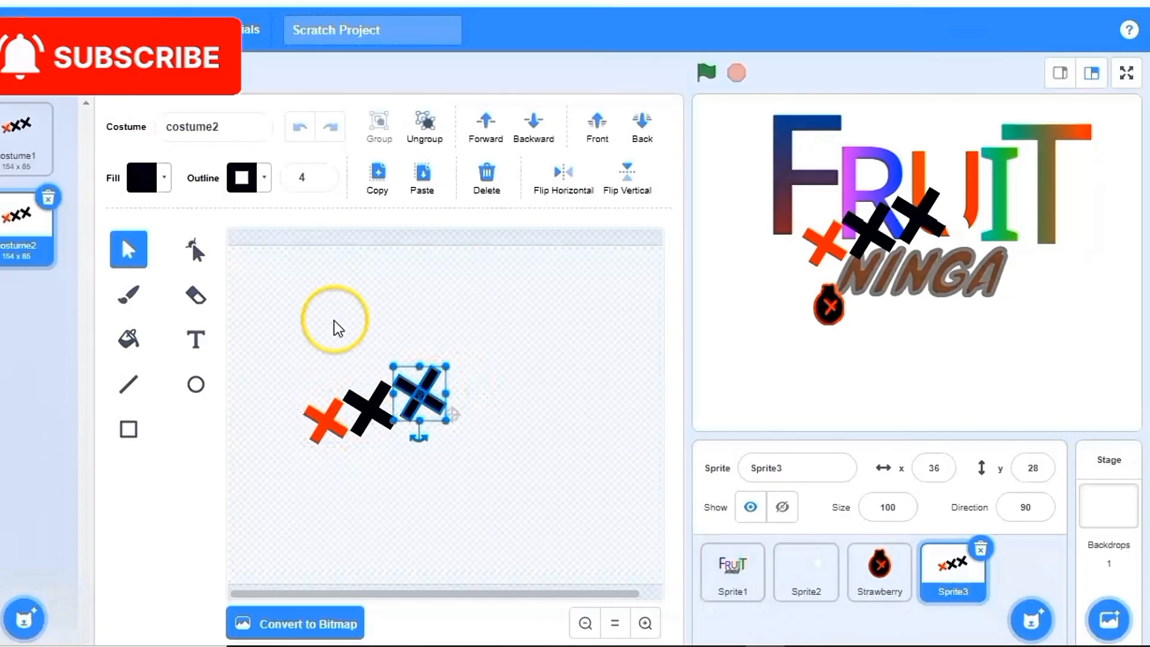
{"action": "left_click", "coordinate": [161, 183]}
{"action": "left_click_drag", "start_coordinate": [88, 392], "coordinate": [144, 387]}
{"action": "left_click_drag", "start_coordinate": [159, 277], "coordinate": [200, 275]}
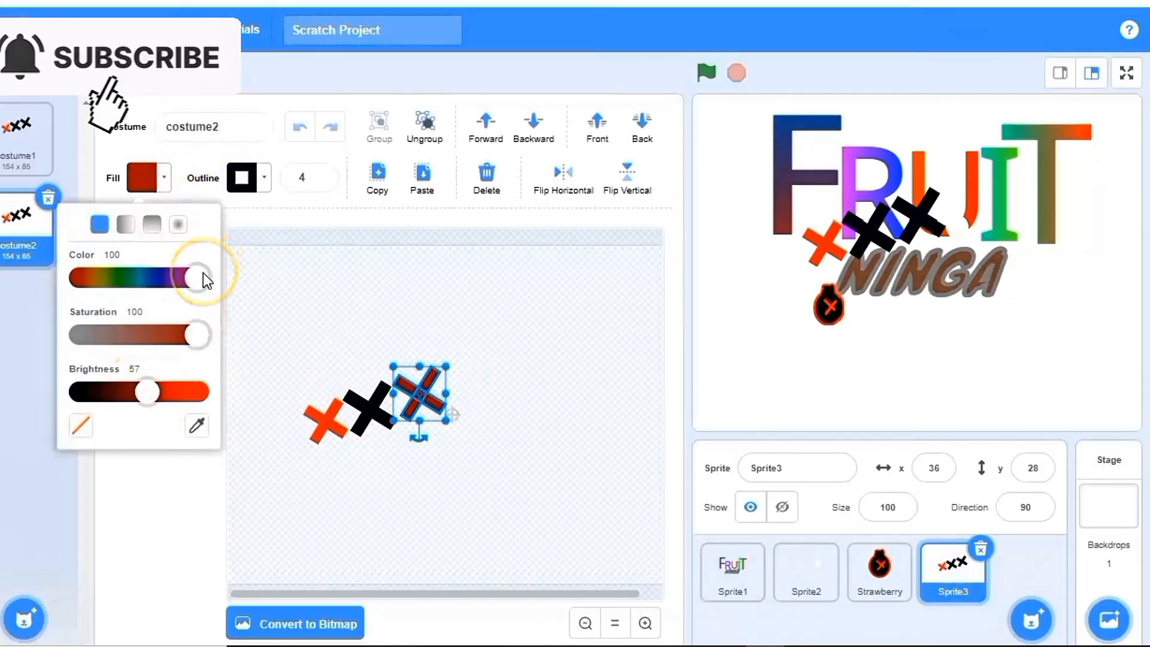
{"action": "left_click", "coordinate": [184, 390]}
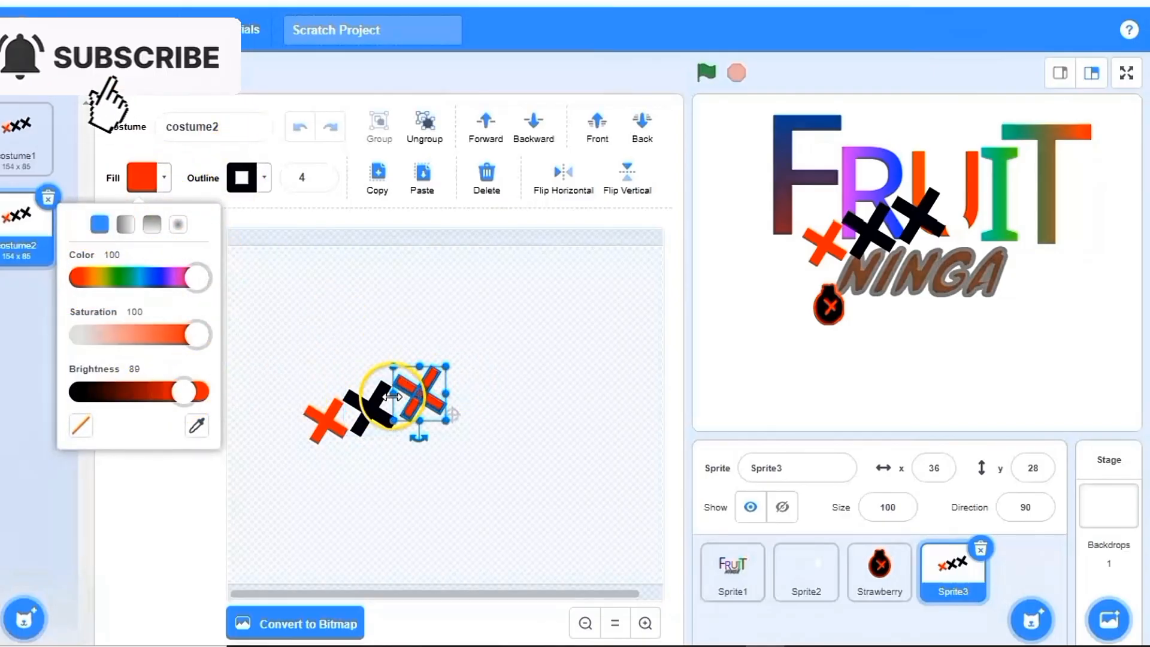
Recolor the middle X red and make a third costume in which all three Xs are red.
{"action": "left_click", "coordinate": [240, 258]}
{"action": "left_click", "coordinate": [366, 413]}
{"action": "left_click", "coordinate": [327, 426]}
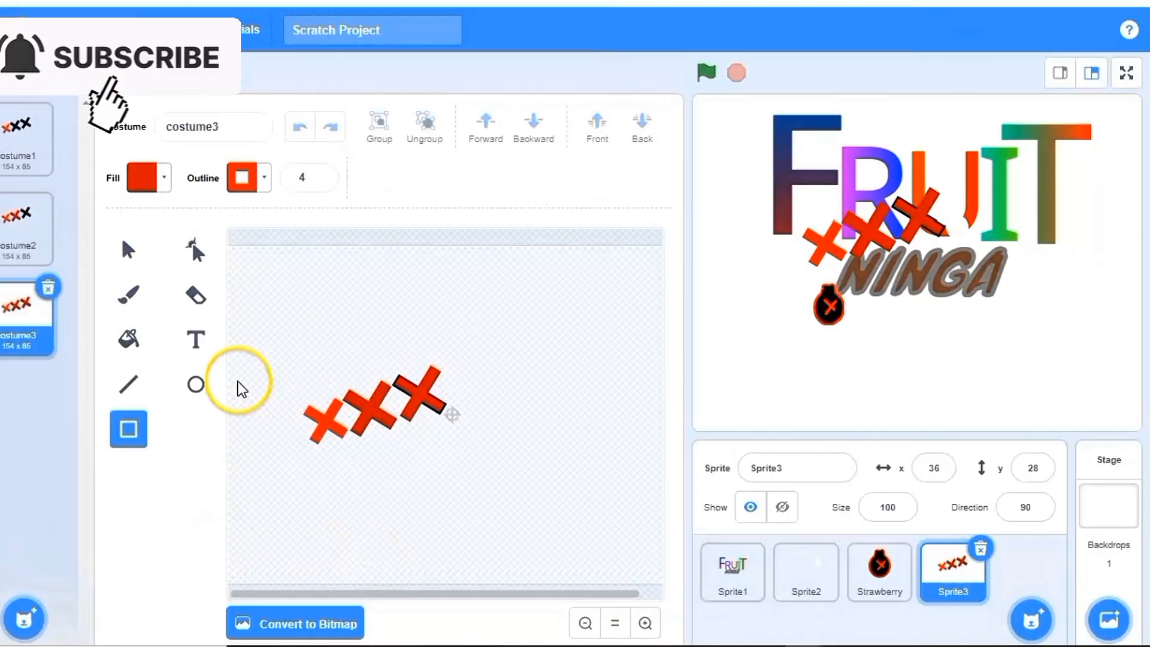
Paint a new sprite with an outline-free purple rectangle large enough to cover the whole stage.
{"action": "mouse_move", "coordinate": [1029, 626]}
{"action": "left_click", "coordinate": [1031, 548]}
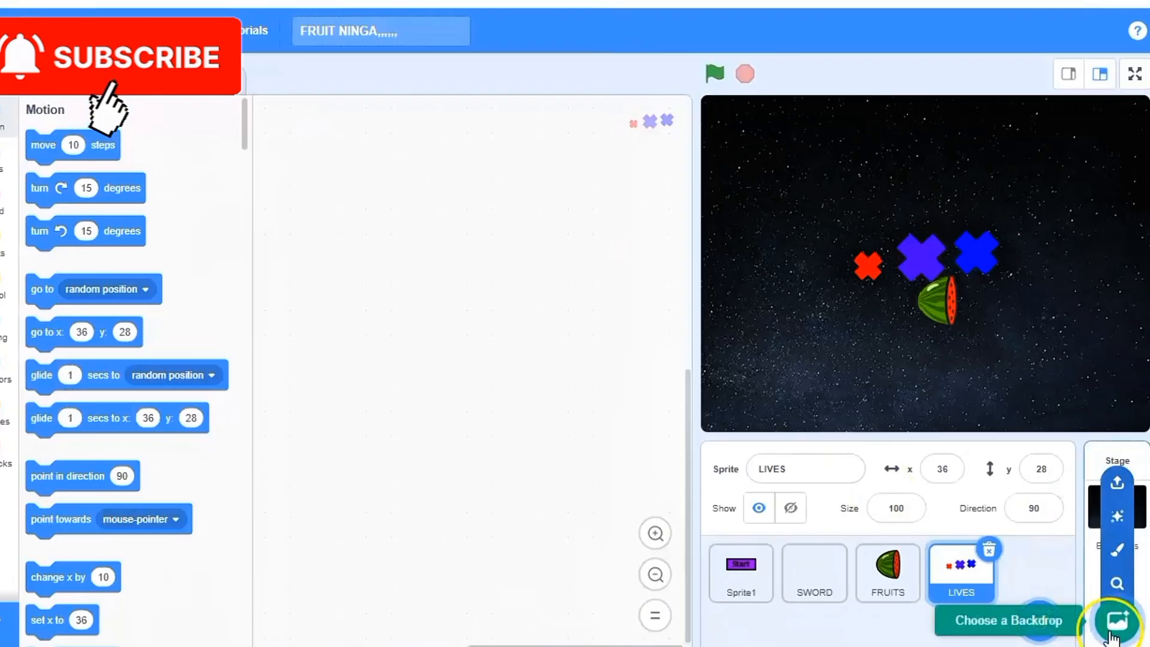
{"action": "mouse_move", "coordinate": [1040, 619]}
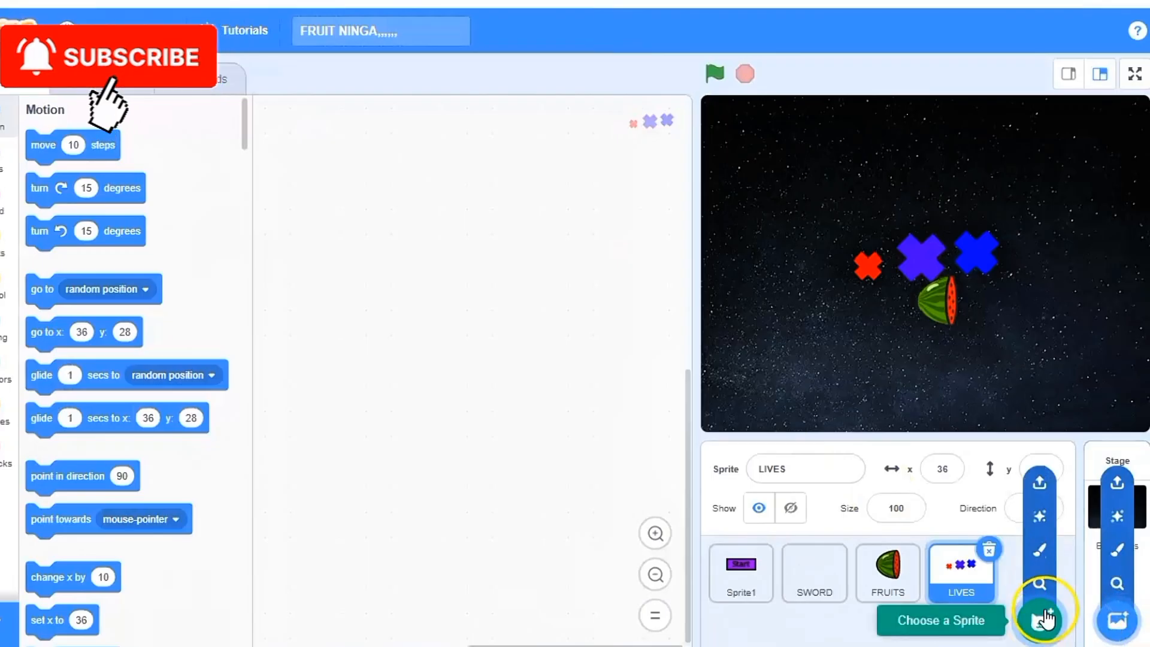
{"action": "left_click", "coordinate": [1042, 554]}
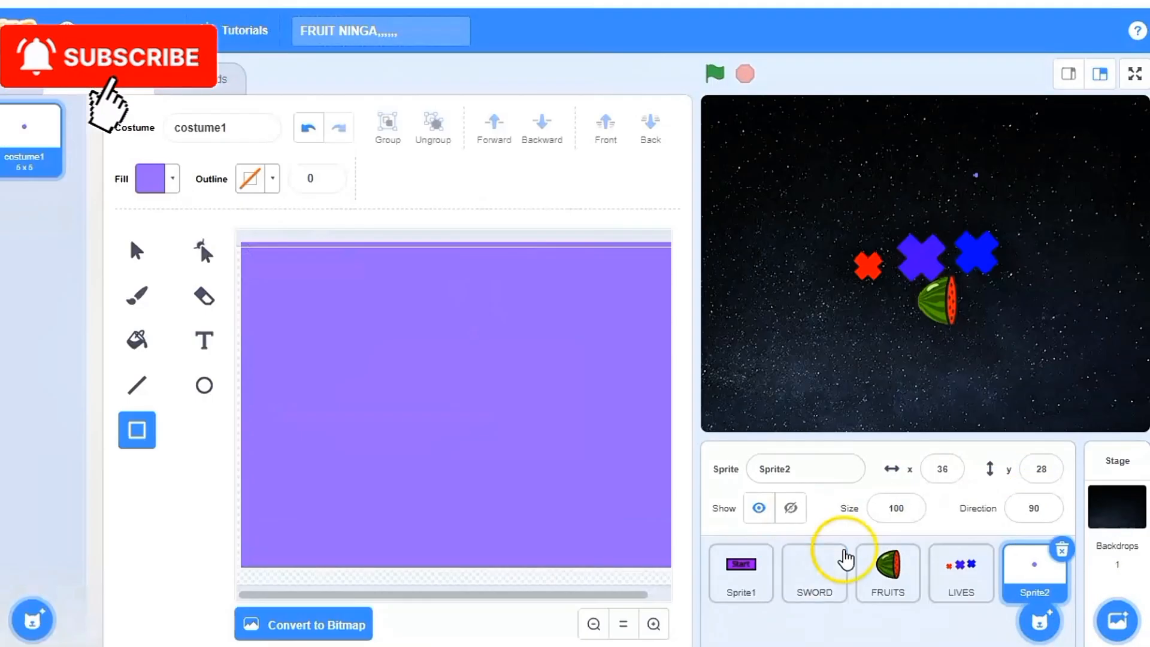
{"action": "mouse_move", "coordinate": [843, 552]}
{"action": "left_mouse_down"}
{"action": "mouse_move", "coordinate": [911, 632]}
{"action": "mouse_move", "coordinate": [763, 594]}
{"action": "left_mouse_up"}
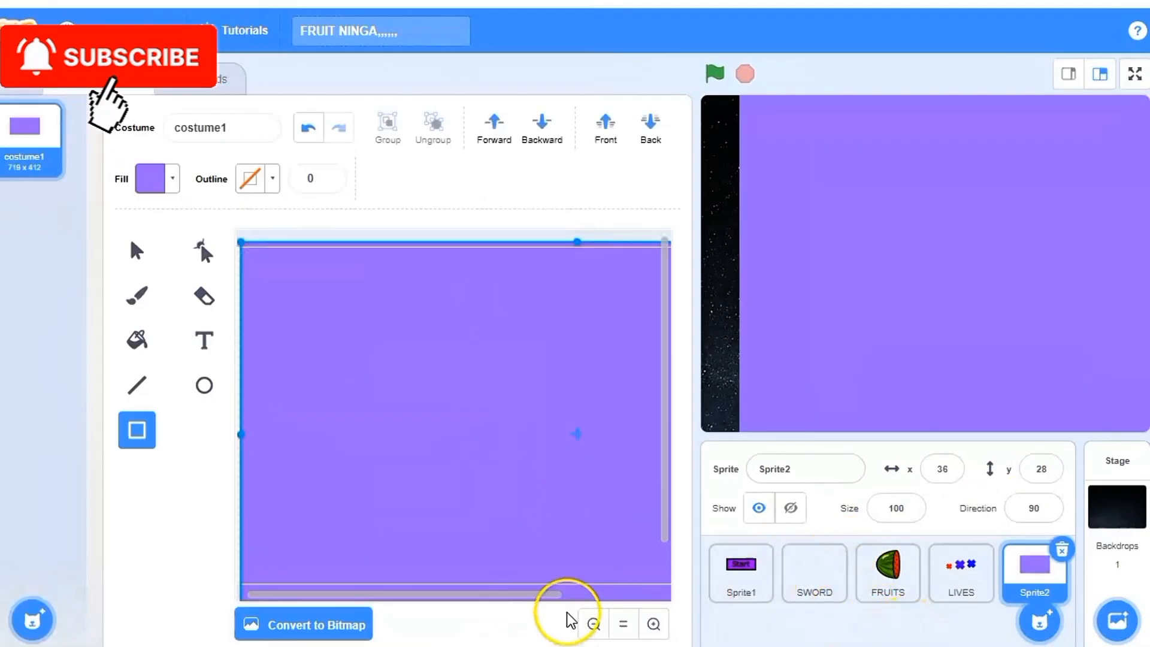
{"action": "left_click", "coordinate": [594, 624]}
{"action": "left_click_drag", "start_coordinate": [268, 533], "coordinate": [193, 578]}
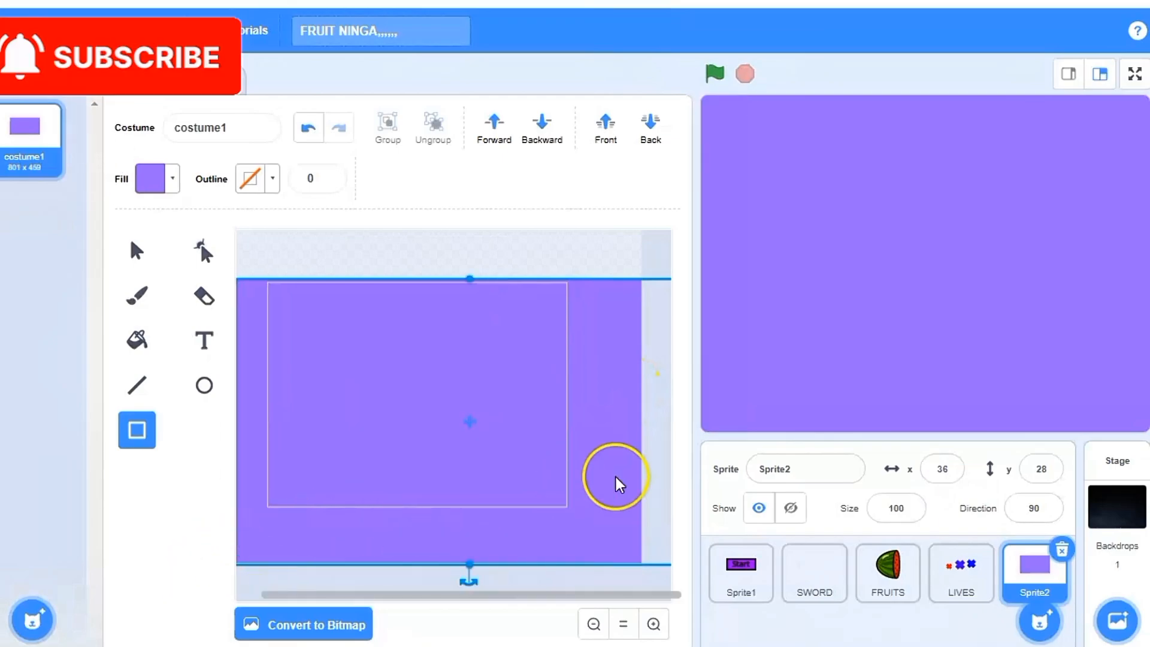
Change the stage-covering rectangle's fill to near-white by lowering its saturation.
{"action": "left_click", "coordinate": [172, 187]}
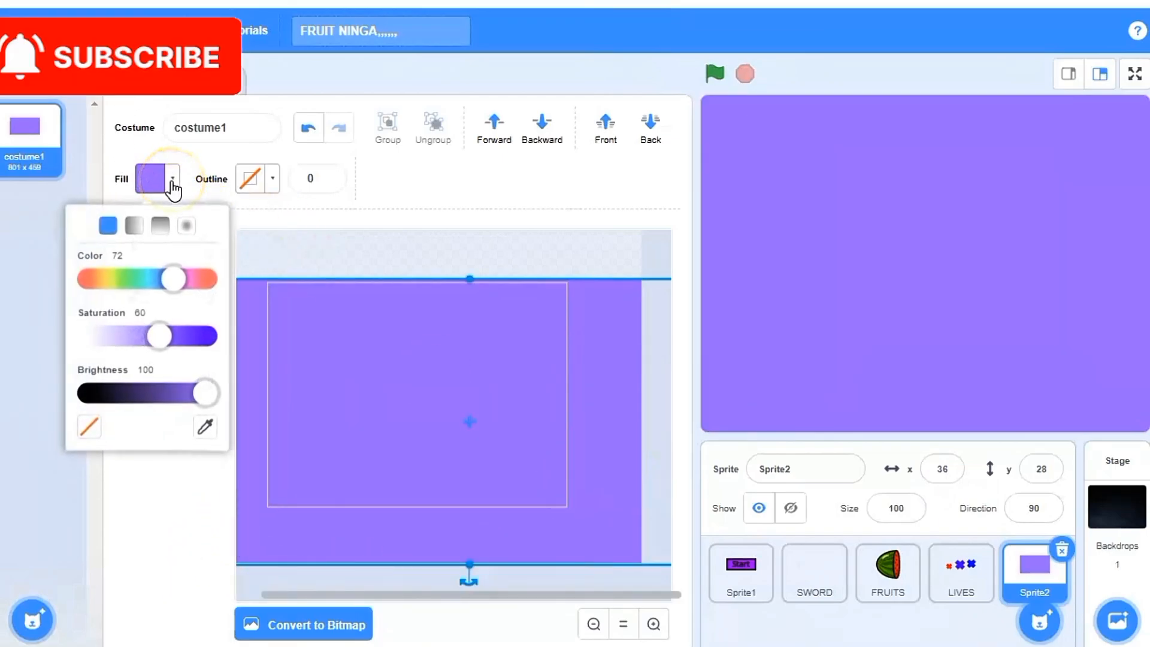
{"action": "left_click", "coordinate": [92, 333]}
{"action": "left_click", "coordinate": [487, 197]}
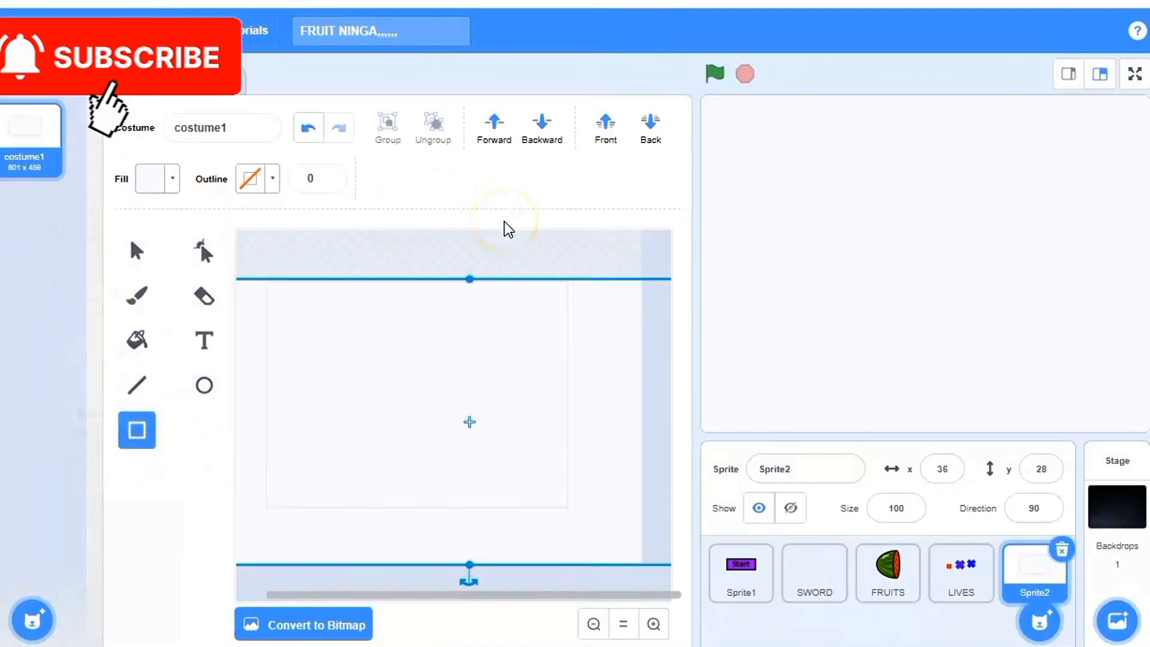
Rename Sprite1's second costume, the first half of the Start button, as "Button 2".
{"action": "left_click", "coordinate": [732, 569]}
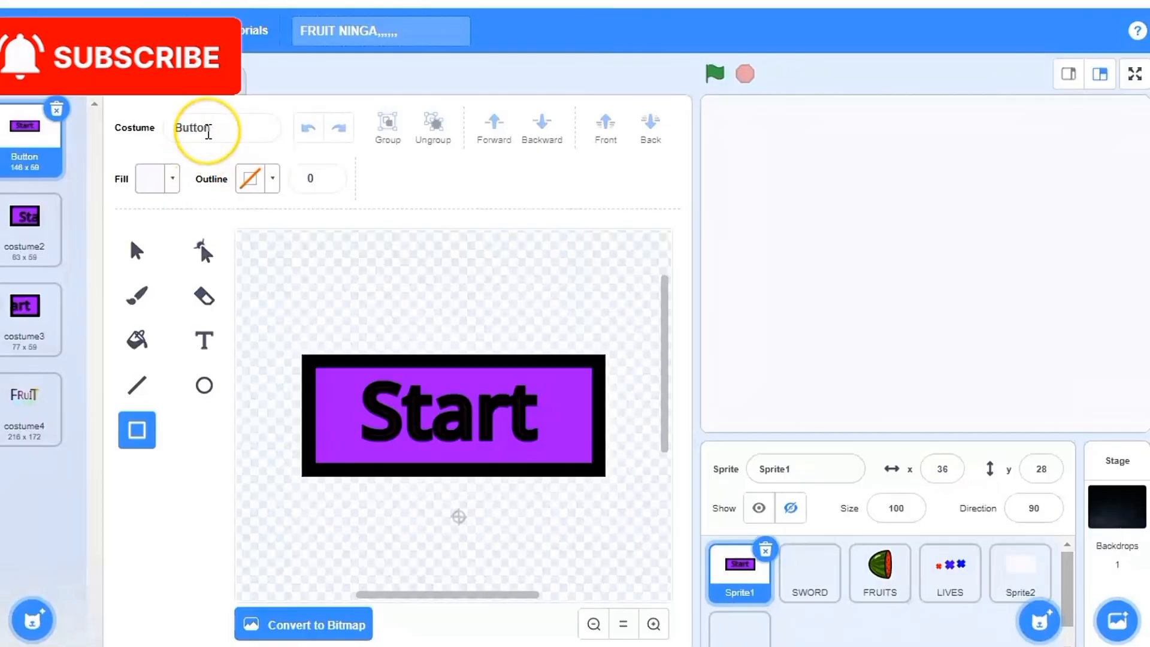
{"action": "left_click", "coordinate": [42, 239]}
{"action": "left_click", "coordinate": [234, 126]}
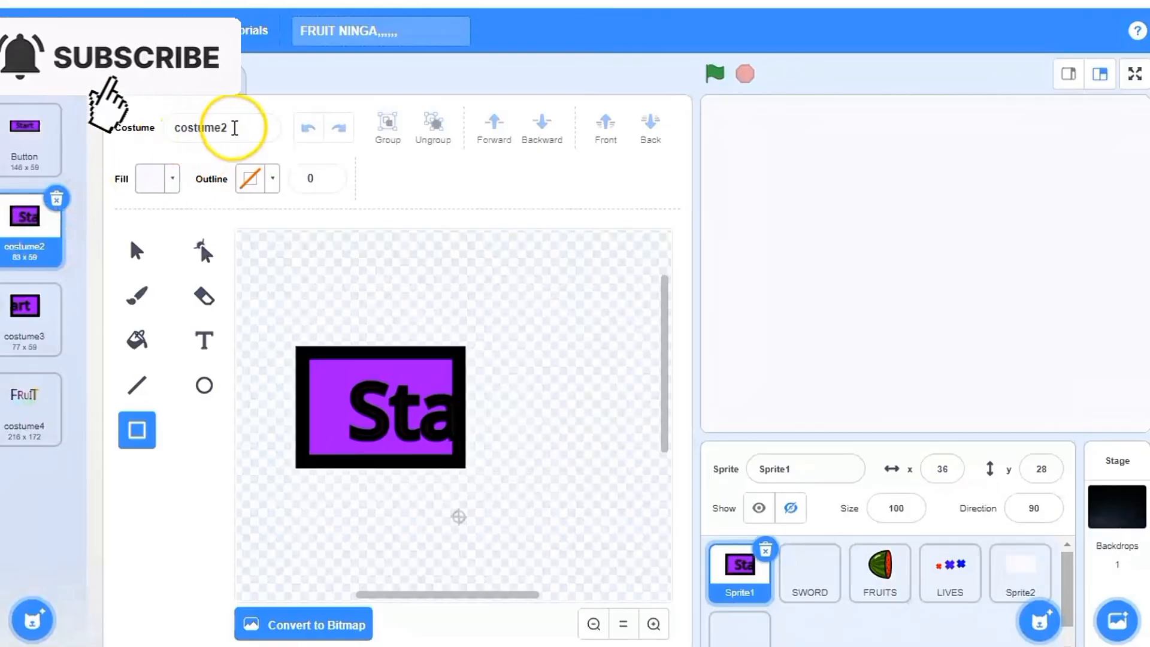
{"action": "left_click", "coordinate": [178, 127]}
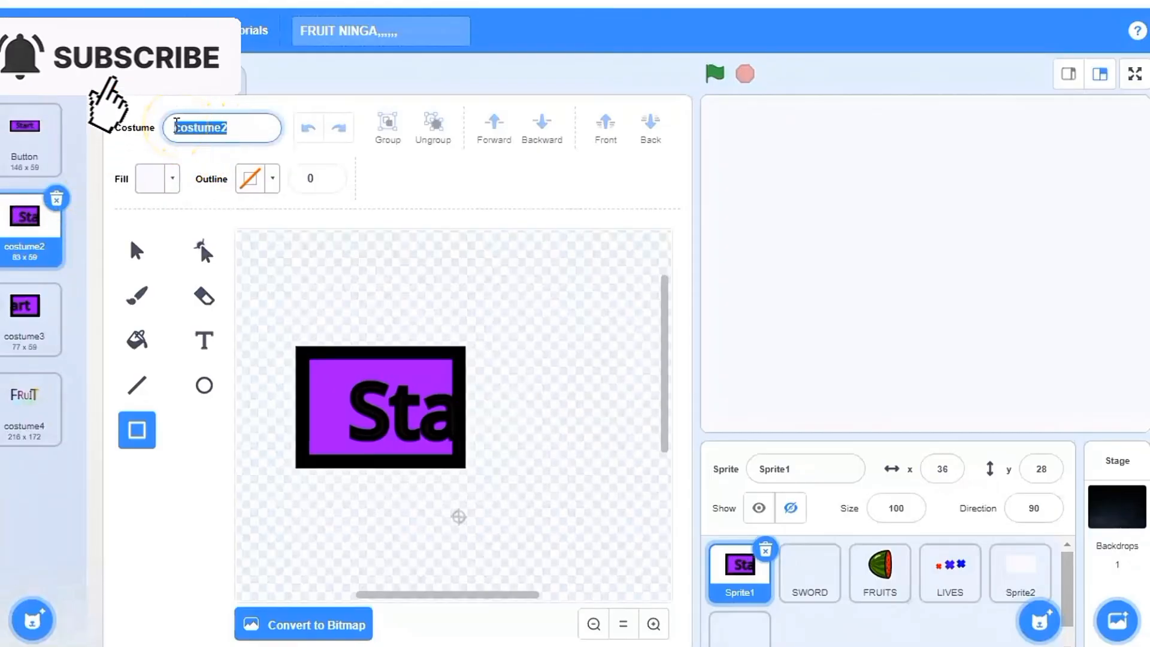
{"action": "type", "text": "BUTTO"}
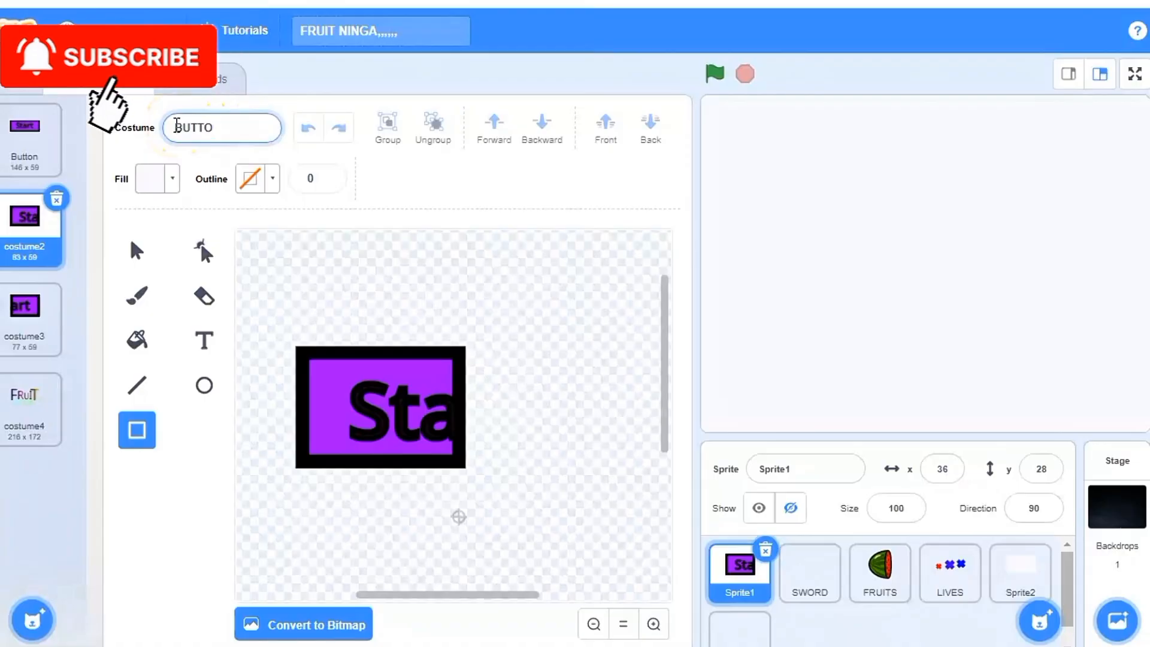
{"action": "key", "text": "BackSpace"}
{"action": "key", "text": "BackSpace"}
{"action": "key", "text": "BackSpace"}
{"action": "type", "text": "utt"}
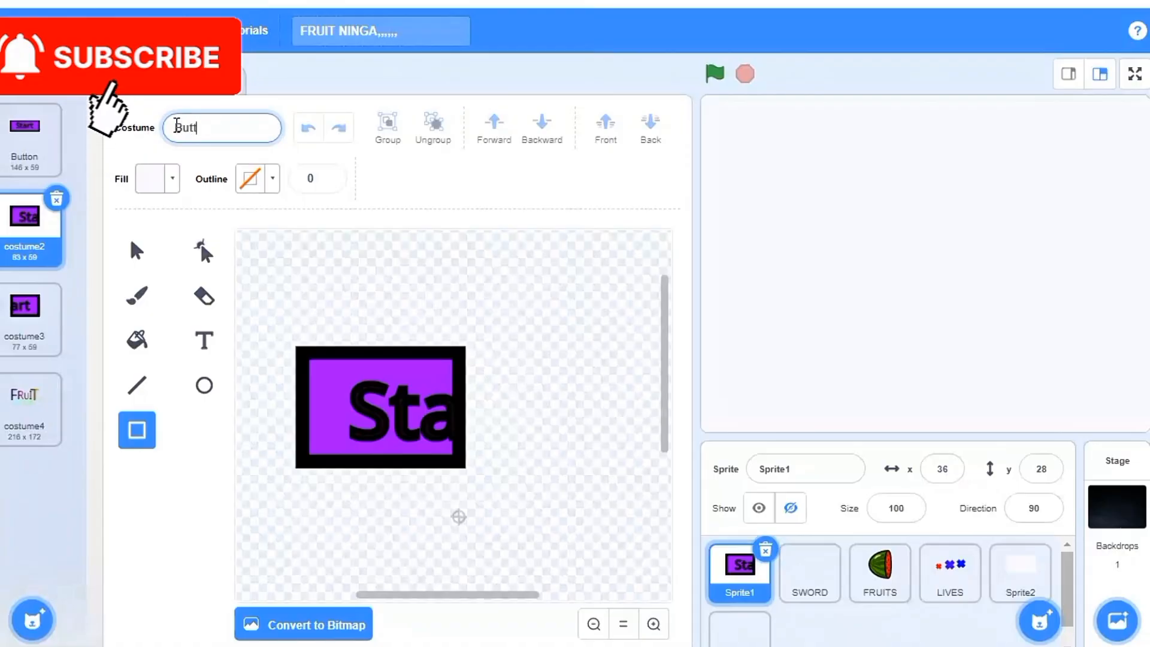
{"action": "type", "text": "on 2"}
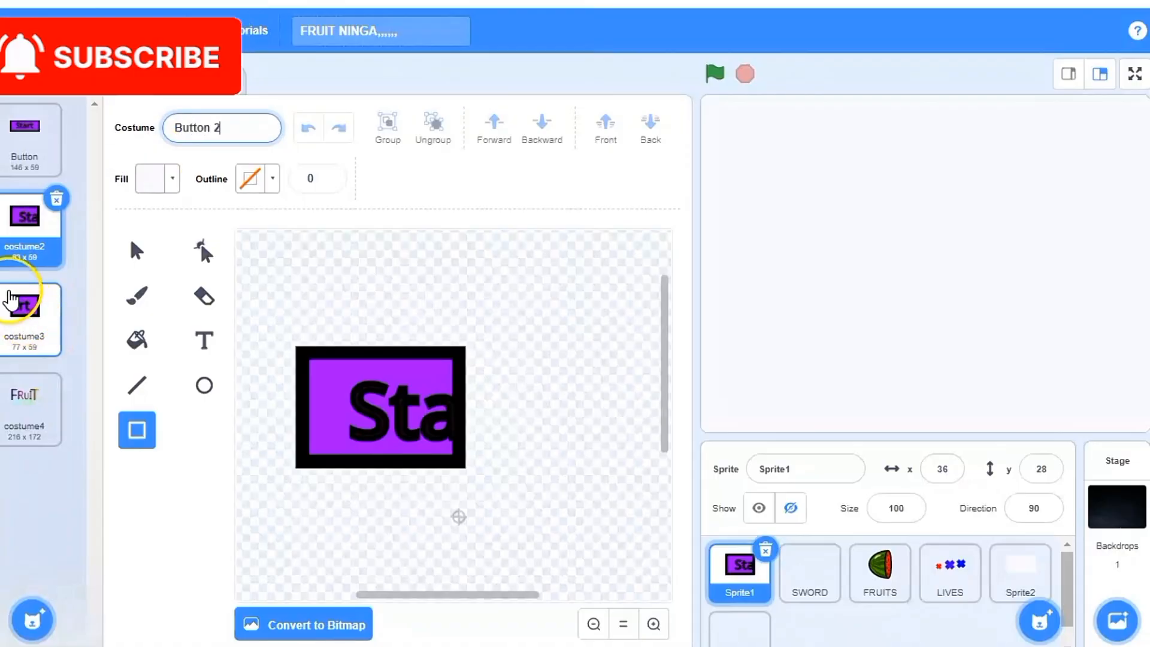
Rename the costume with the second half of the Start button as "Button 3".
{"action": "left_click", "coordinate": [23, 309]}
{"action": "left_click", "coordinate": [220, 129]}
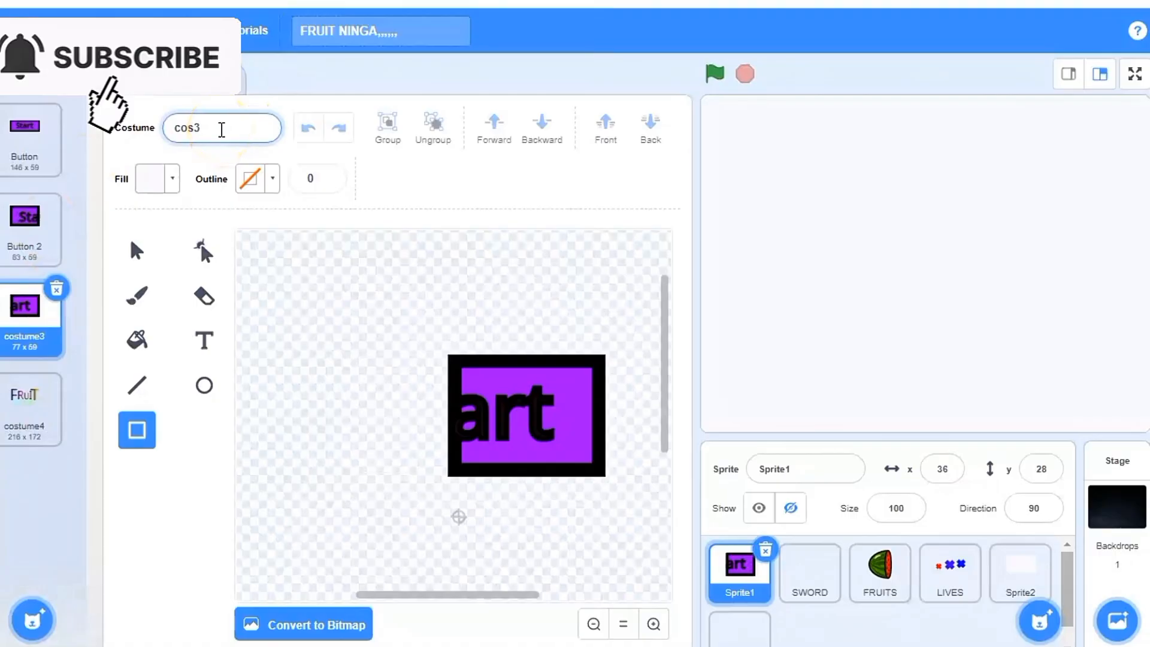
{"action": "key", "text": "BackSpace"}
{"action": "key", "text": "BackSpace"}
{"action": "key", "text": "BackSpace"}
{"action": "type", "text": "Button"}
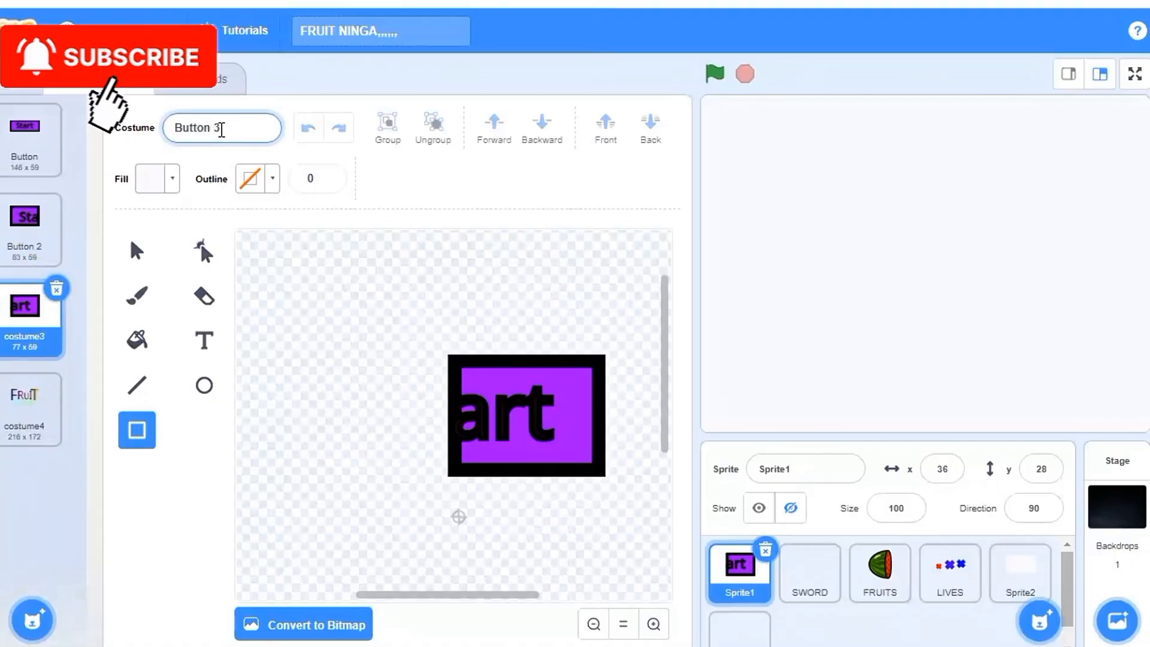
In the title costume costume4, darken the first gradient colour of the NINGA text to brightness 27.
{"action": "left_click", "coordinate": [24, 404]}
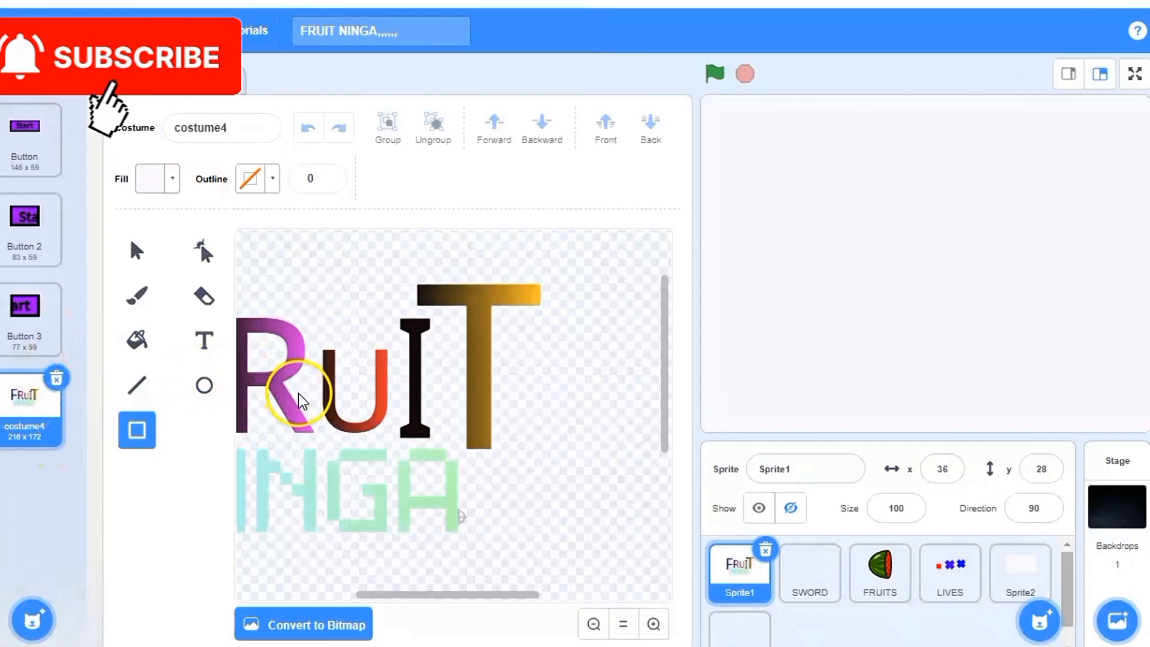
{"action": "left_click_drag", "start_coordinate": [366, 596], "coordinate": [297, 597]}
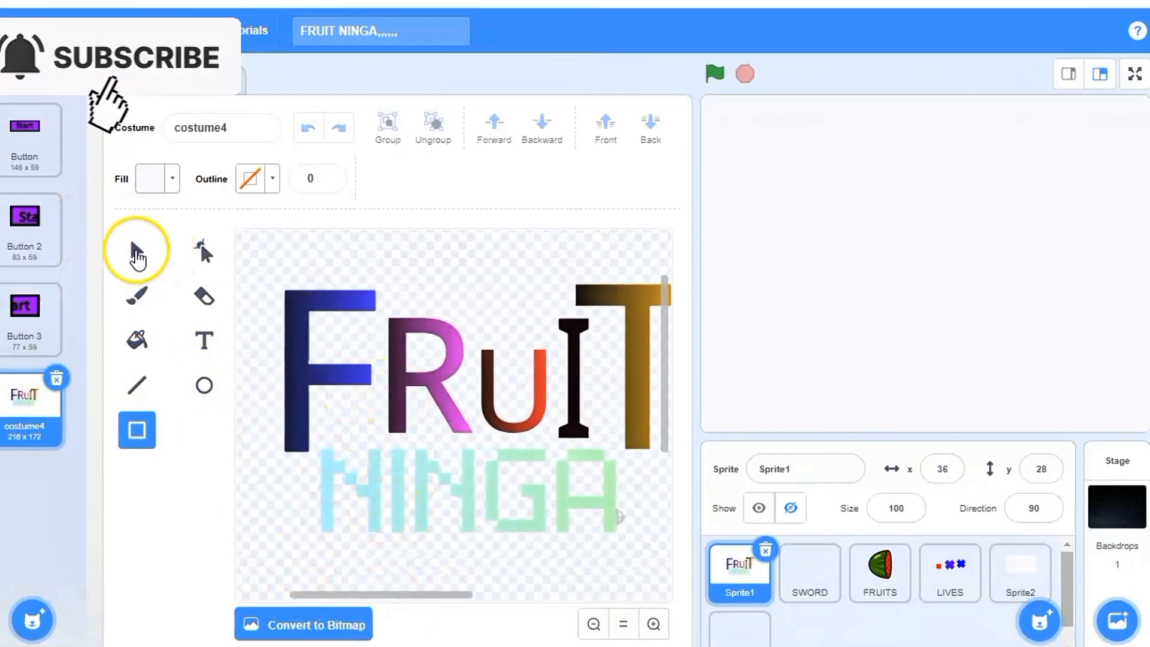
{"action": "left_click", "coordinate": [136, 251]}
{"action": "left_click", "coordinate": [462, 486]}
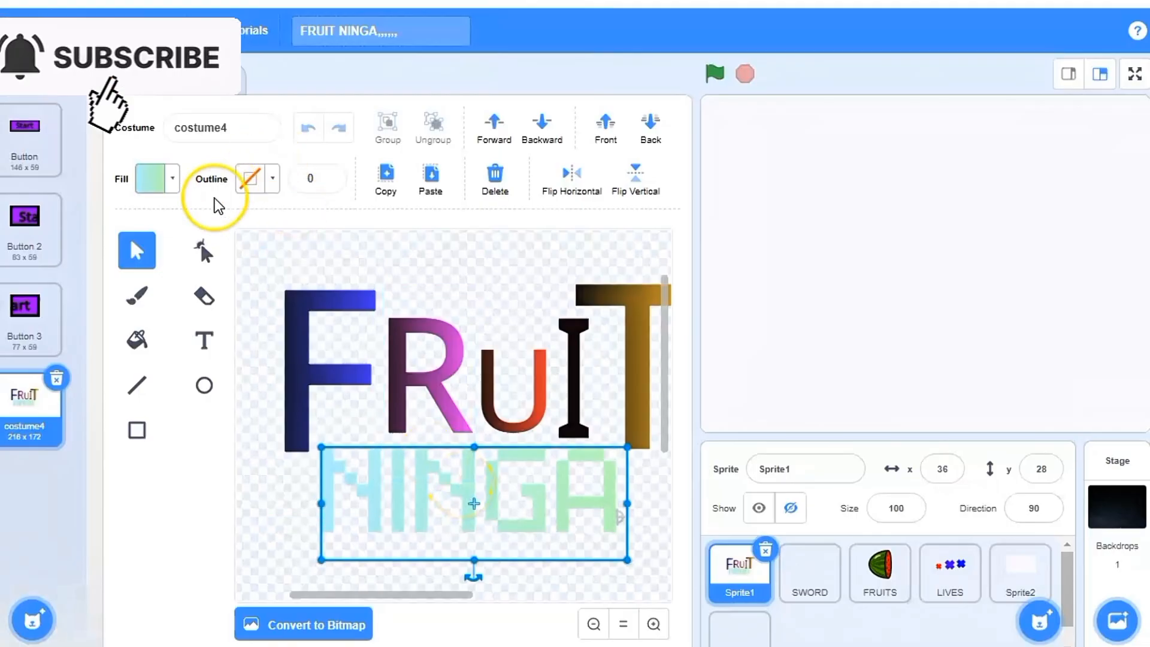
{"action": "left_click", "coordinate": [172, 180]}
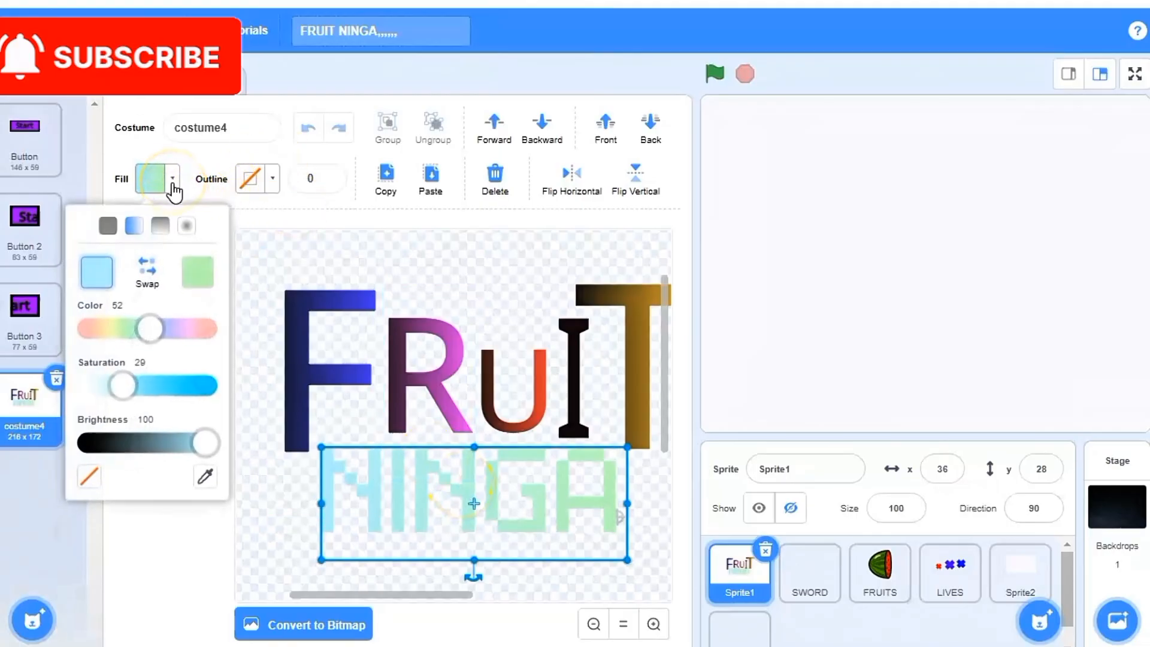
{"action": "left_click", "coordinate": [121, 442]}
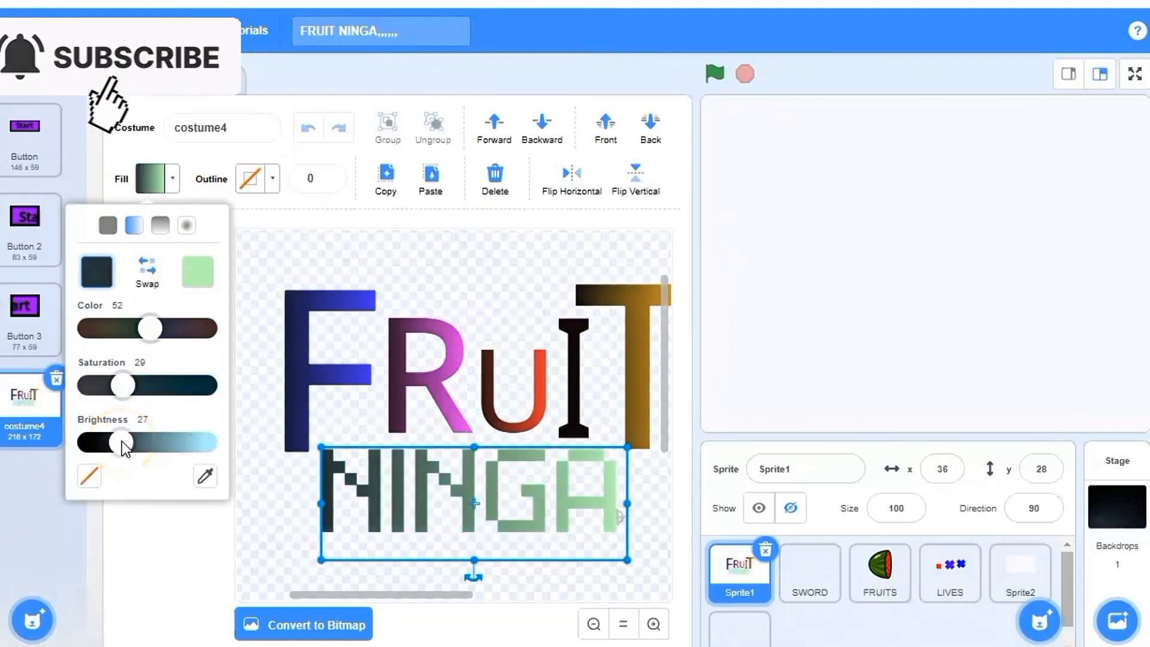
Give the NINGA text a black outline with width 2.
{"action": "left_click", "coordinate": [273, 180]}
{"action": "left_click", "coordinate": [180, 394]}
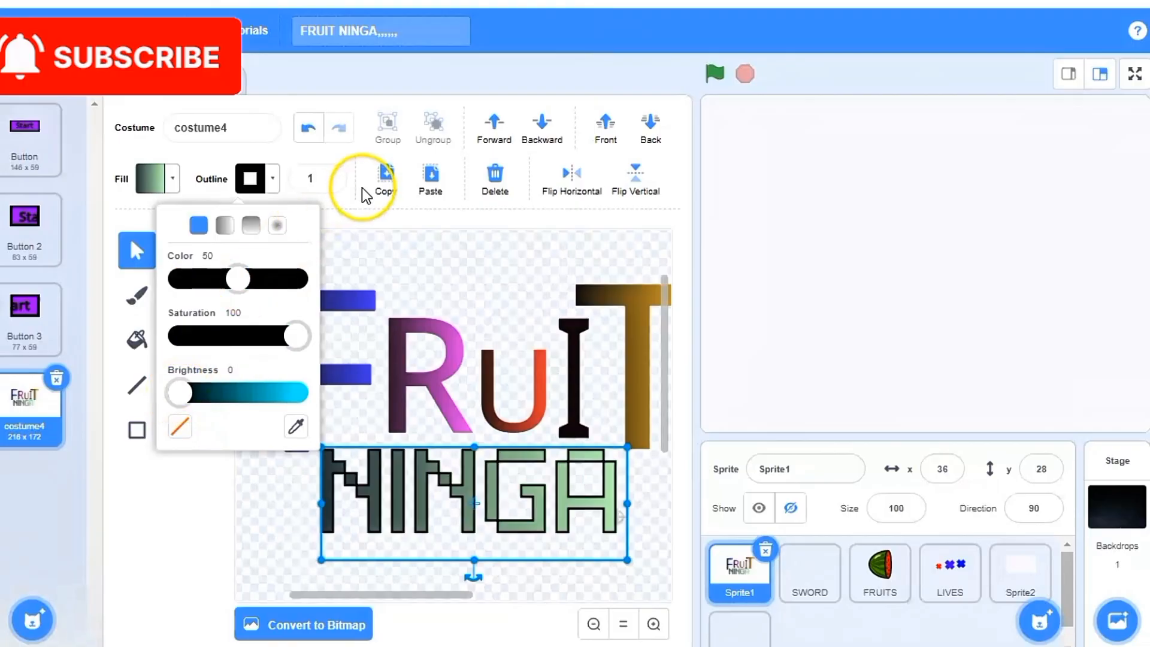
{"action": "left_click", "coordinate": [329, 175]}
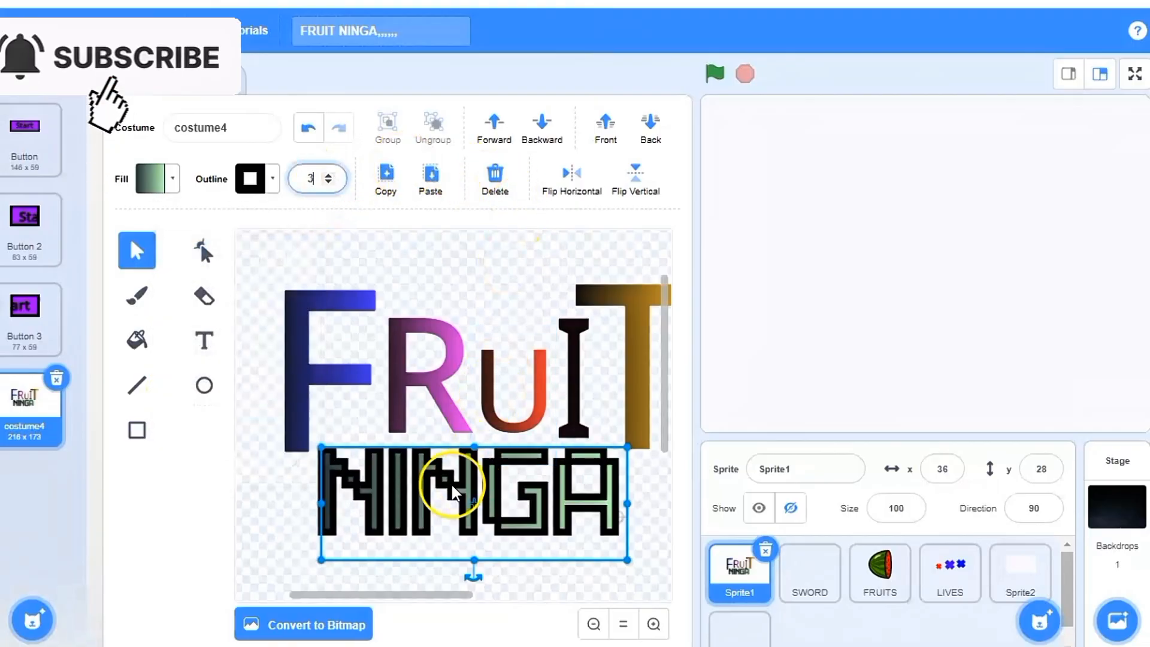
{"action": "left_click", "coordinate": [330, 177]}
{"action": "left_click", "coordinate": [329, 182]}
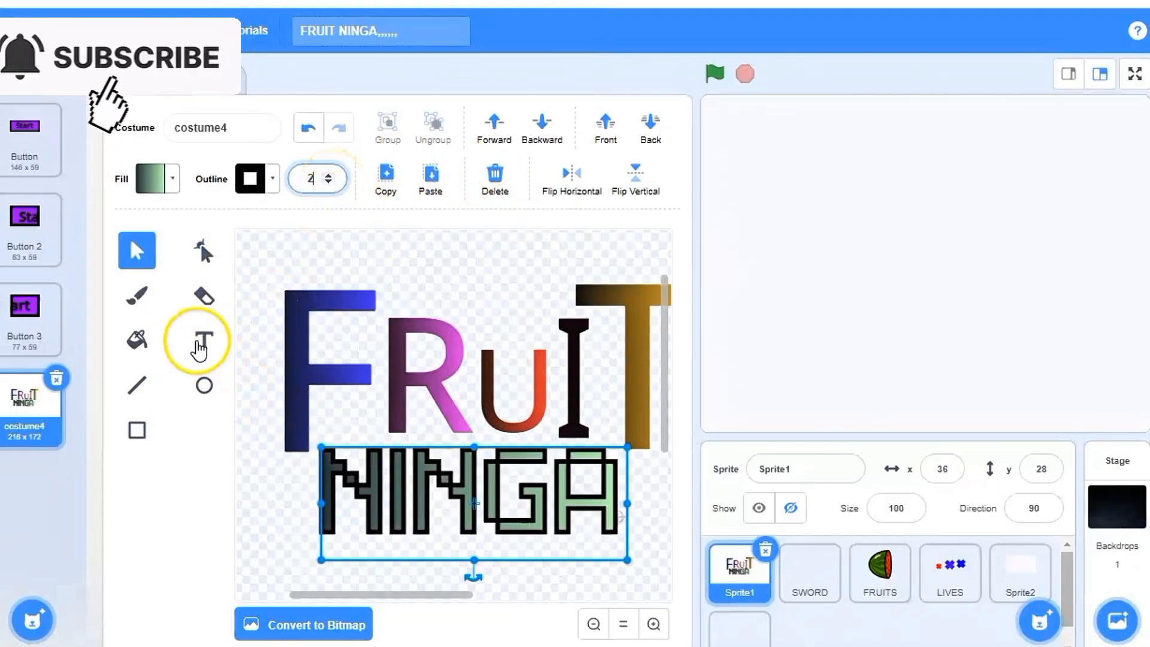
Try other fonts on the NINGA text and return it to Pixel.
{"action": "left_click", "coordinate": [204, 340]}
{"action": "left_click", "coordinate": [477, 177]}
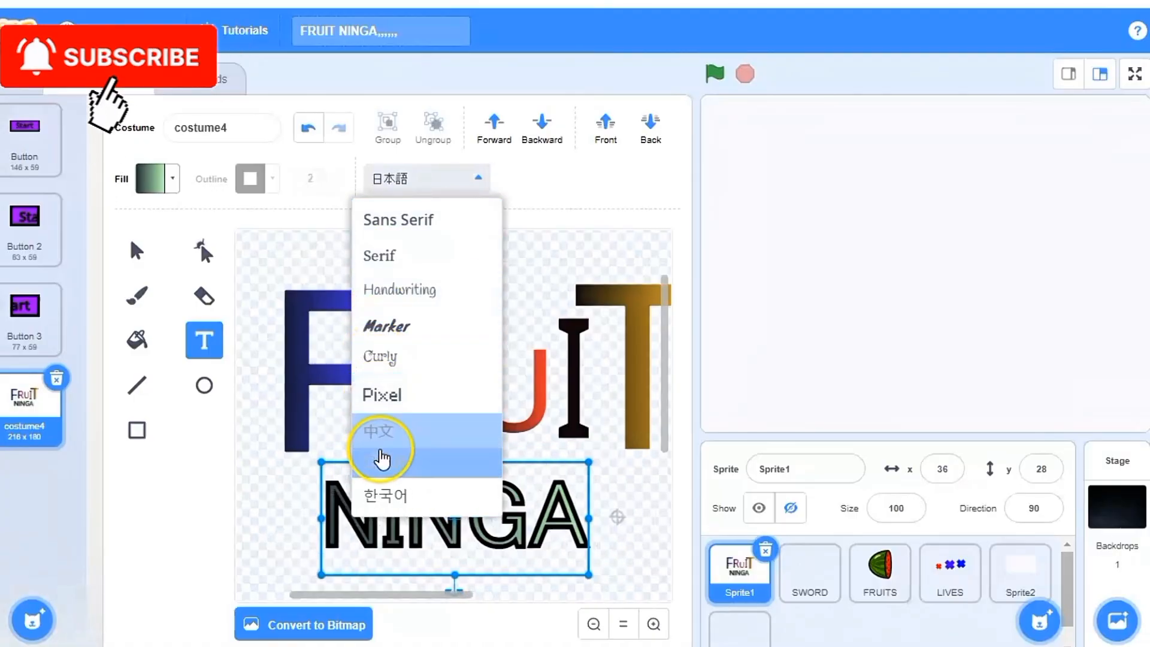
{"action": "left_click", "coordinate": [382, 403]}
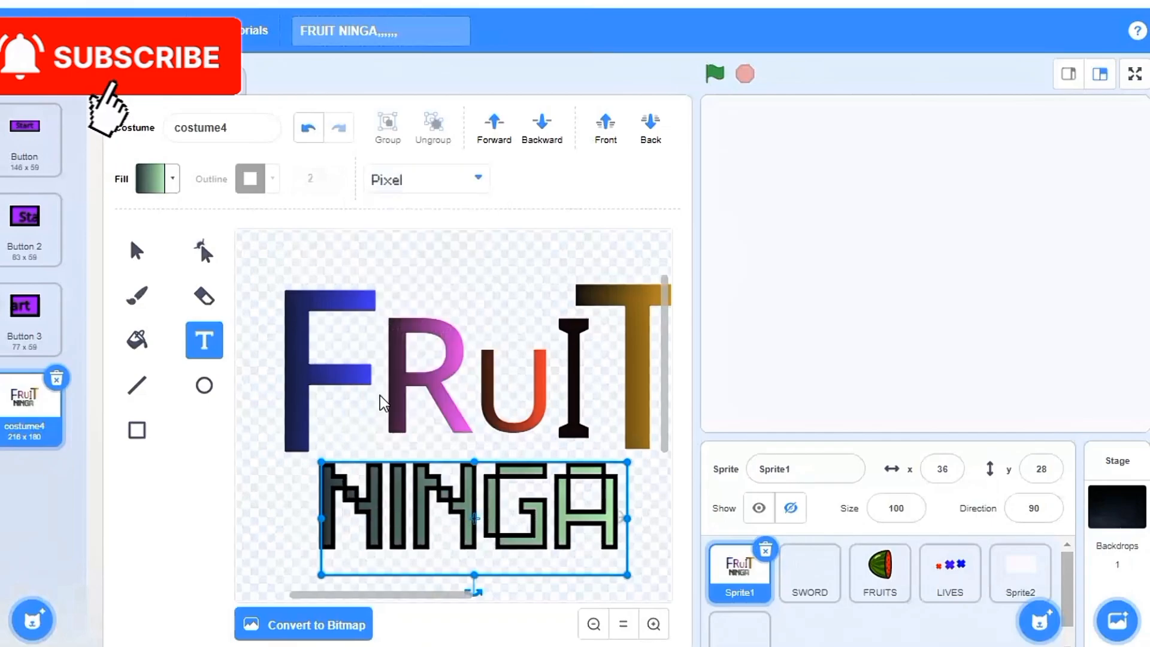
Move NINGA close beneath FRUIT, and shift the letters R and U slightly left to tighten the title.
{"action": "left_click", "coordinate": [504, 525]}
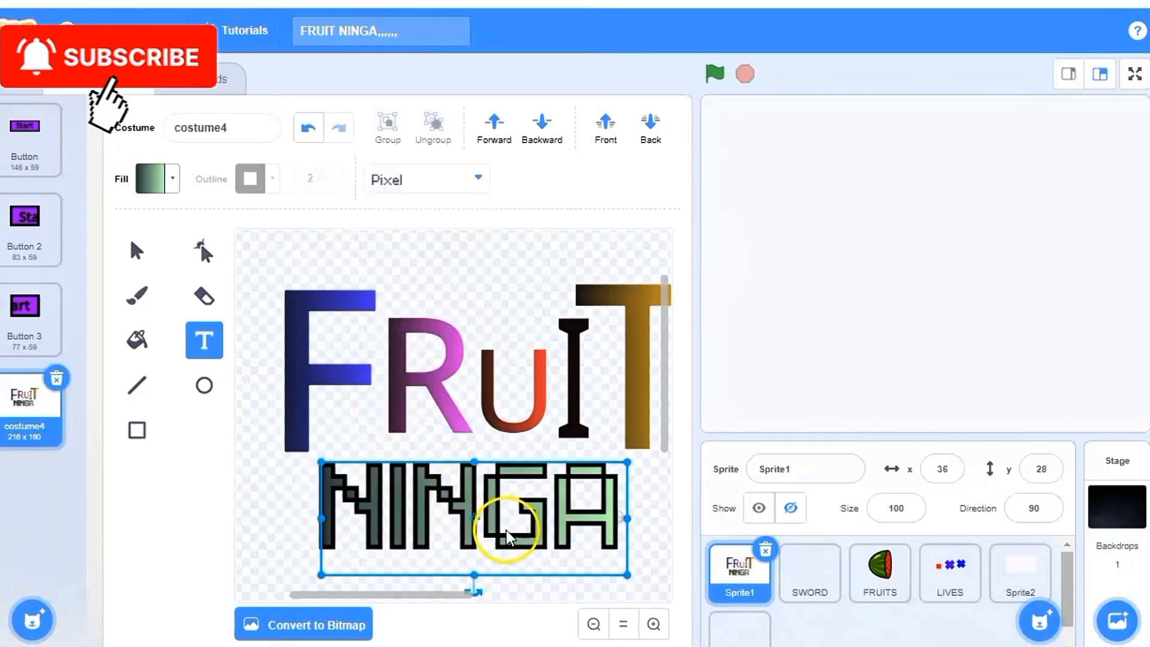
{"action": "left_click", "coordinate": [409, 398]}
{"action": "left_click", "coordinate": [135, 251]}
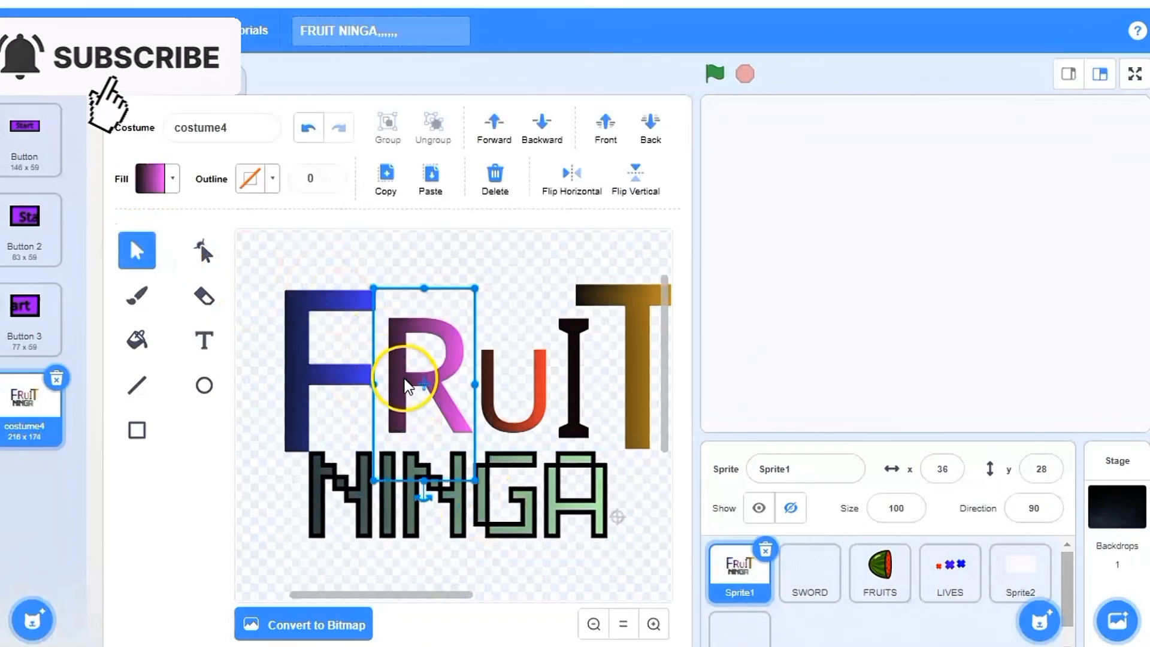
{"action": "left_click_drag", "start_coordinate": [405, 379], "coordinate": [396, 380]}
{"action": "left_click_drag", "start_coordinate": [509, 420], "coordinate": [490, 420]}
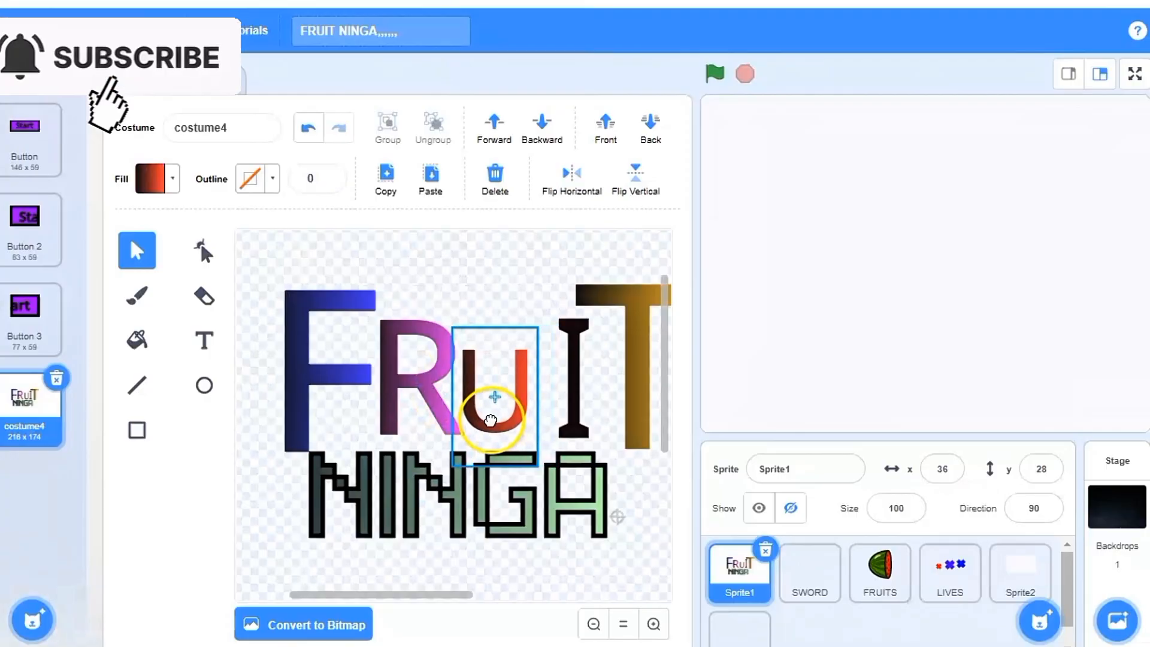
Fill the letter U of FRUIT with solid dark green, using color 35, saturation 67 and brightness 40.
{"action": "left_click", "coordinate": [175, 186]}
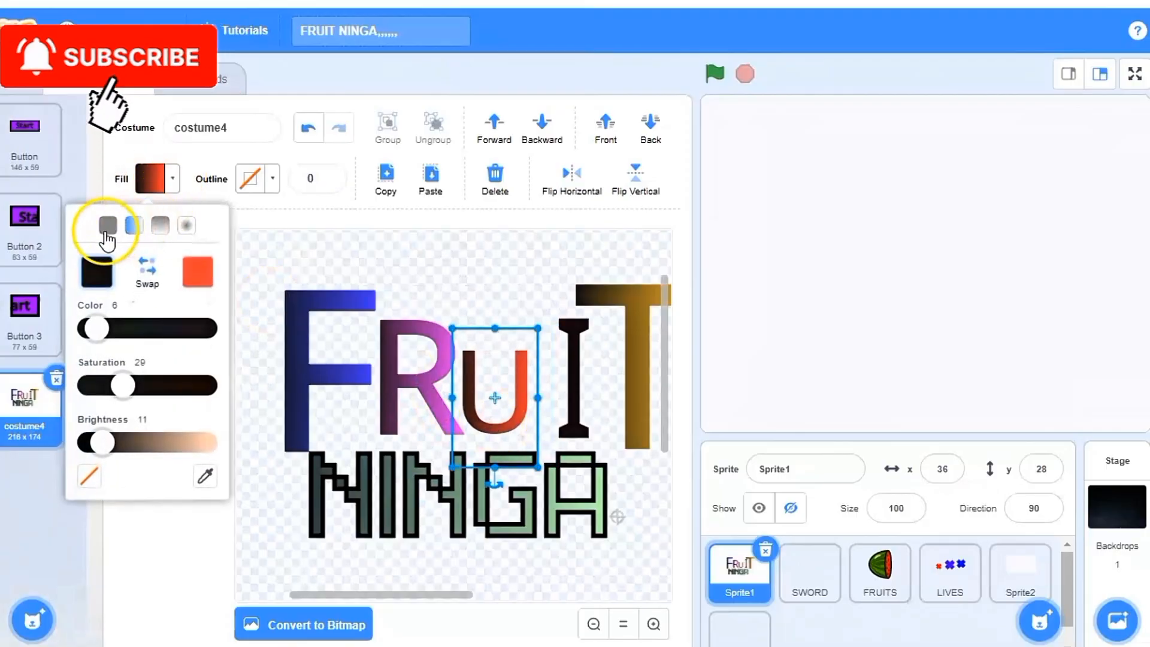
{"action": "left_click", "coordinate": [112, 232]}
{"action": "left_click", "coordinate": [160, 278]}
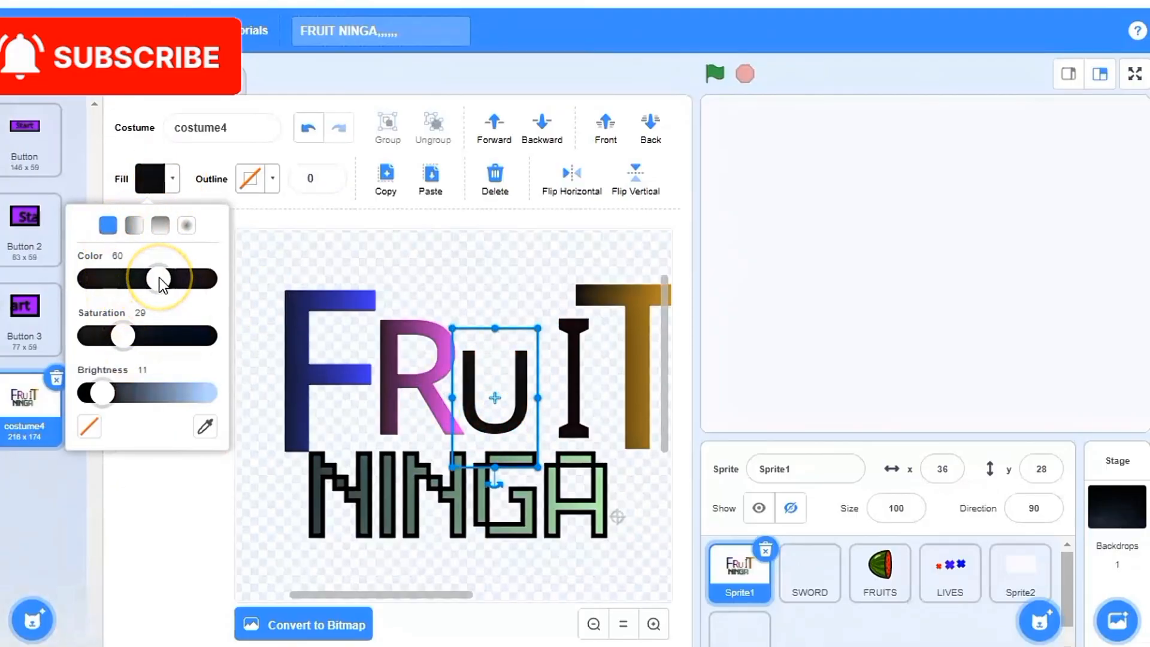
{"action": "left_click", "coordinate": [168, 336]}
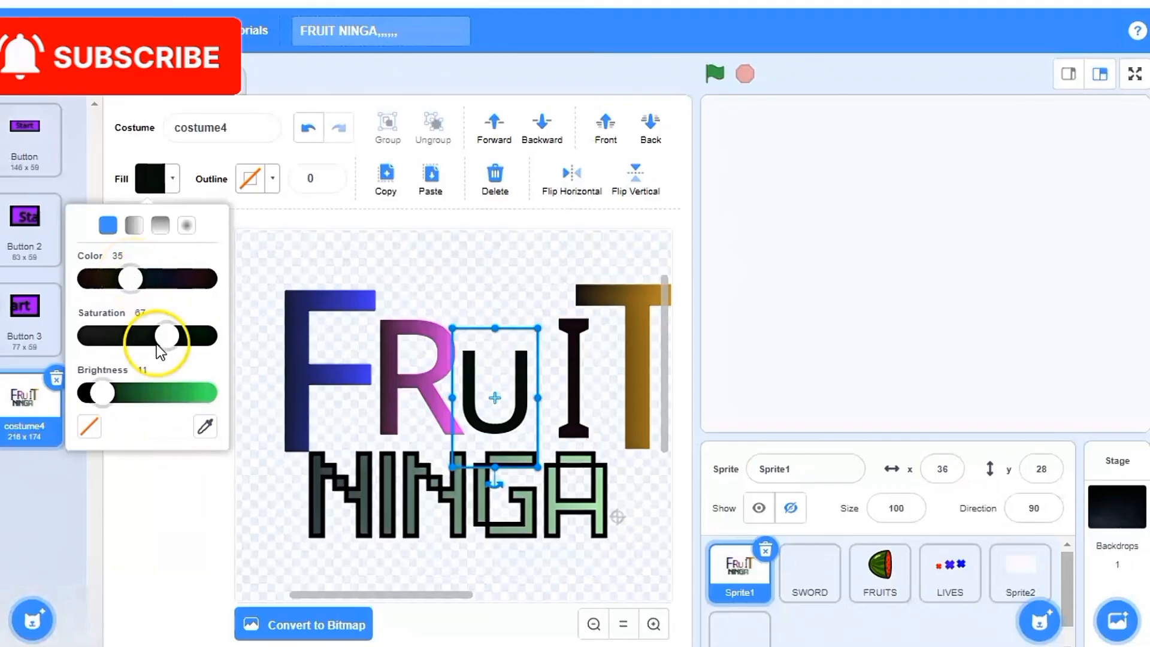
{"action": "left_click", "coordinate": [196, 393]}
{"action": "left_click", "coordinate": [137, 393]}
Fill the letter I of FRUIT with solid dark red, using color 100, saturation 81 and brightness 55.
{"action": "left_click", "coordinate": [566, 320]}
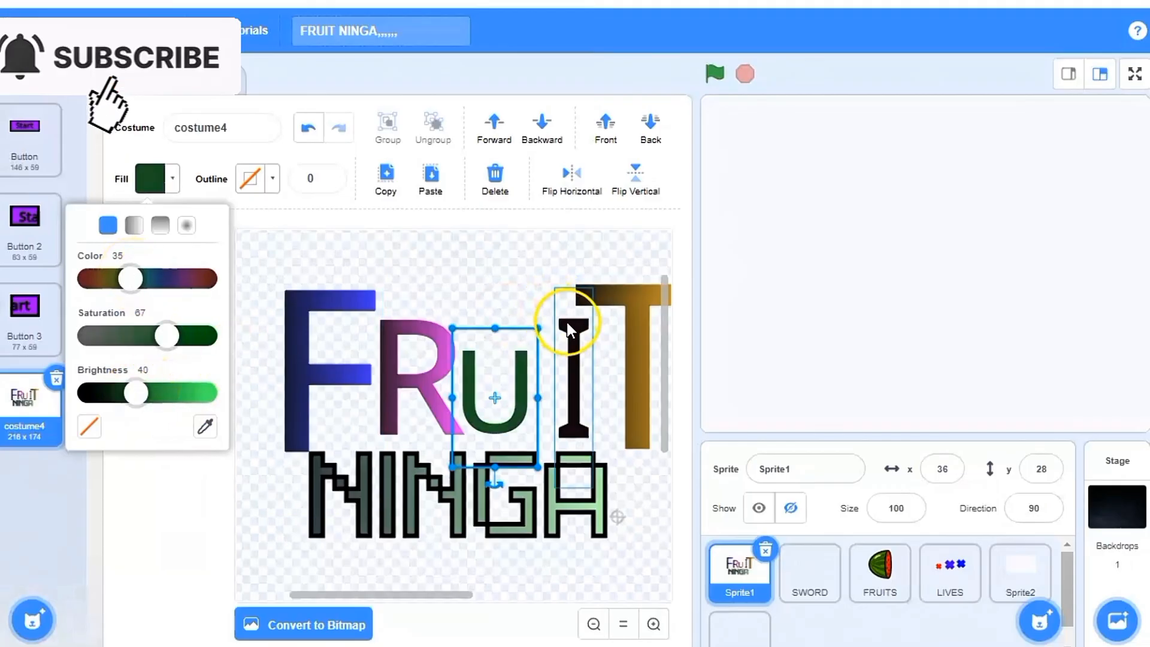
{"action": "left_click", "coordinate": [163, 199]}
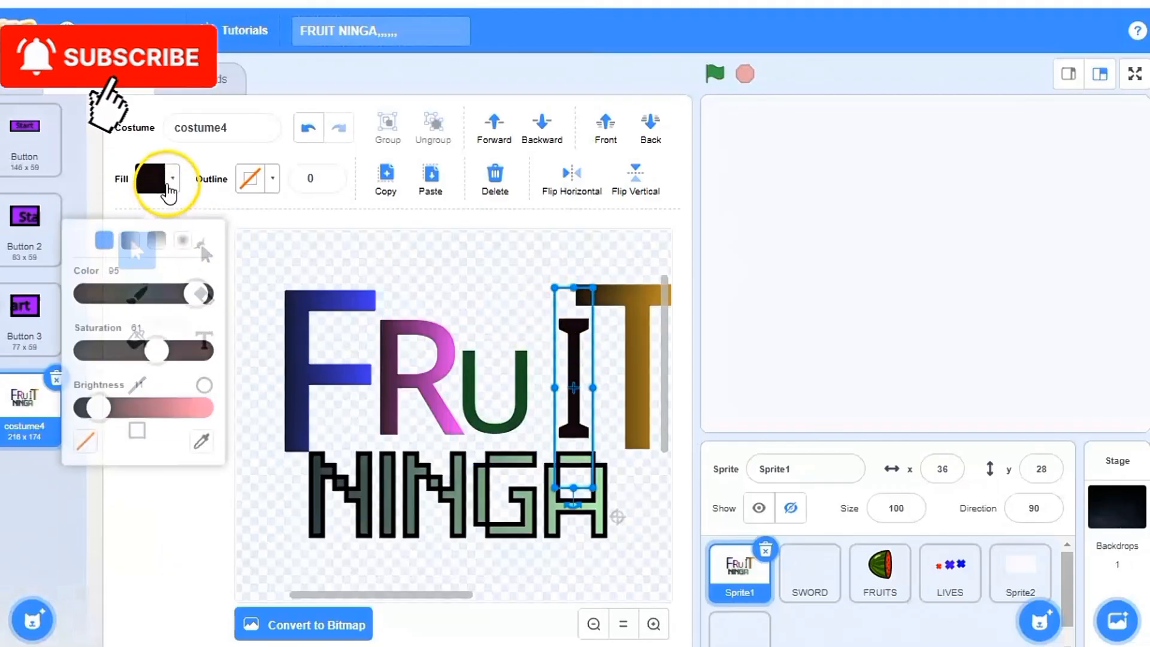
{"action": "left_click", "coordinate": [122, 276]}
{"action": "left_click", "coordinate": [184, 336]}
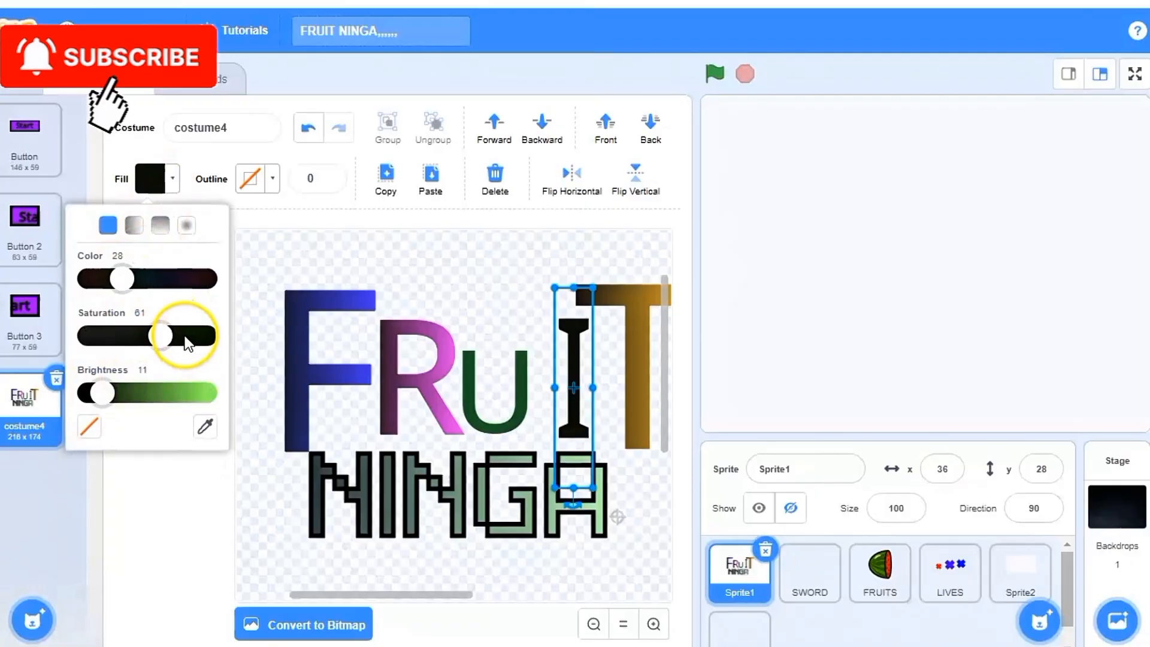
{"action": "left_click", "coordinate": [155, 393]}
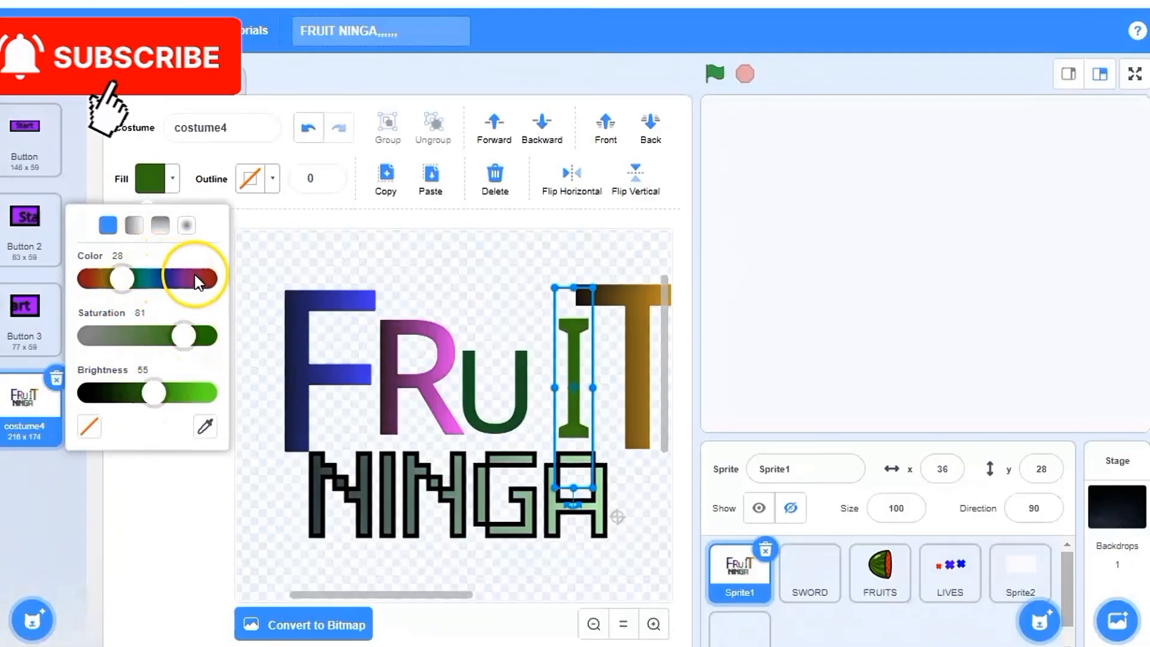
{"action": "left_click", "coordinate": [213, 277]}
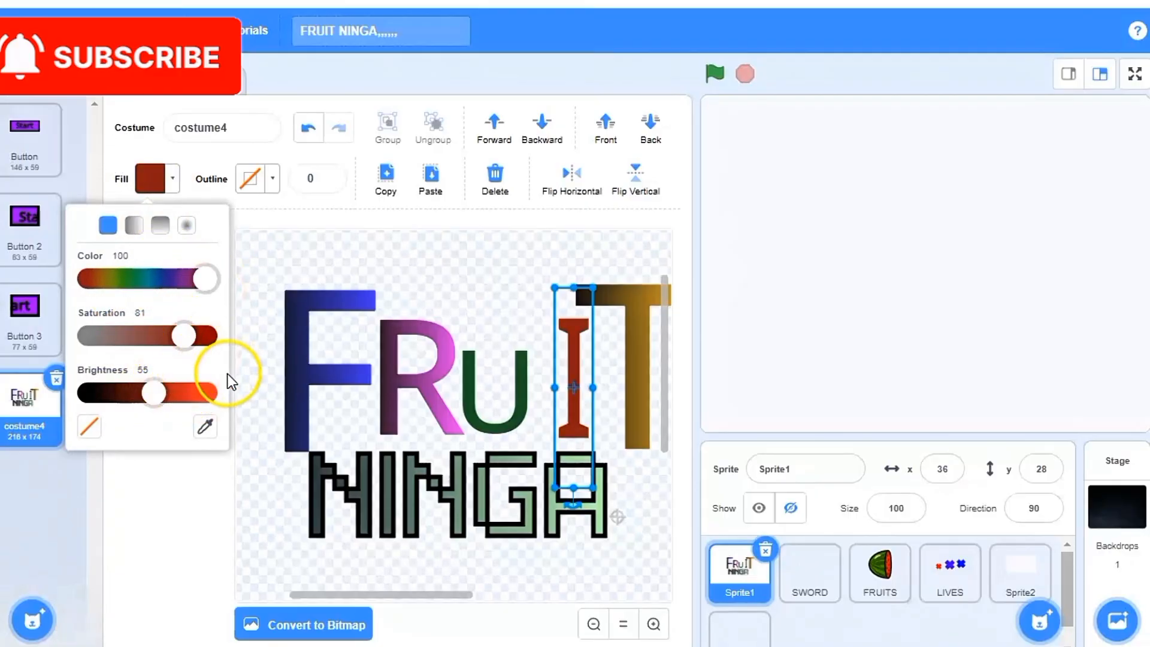
Fill the letter T of FRUIT with solid purple, using color 82, saturation 98 and brightness 47.
{"action": "left_click", "coordinate": [652, 293]}
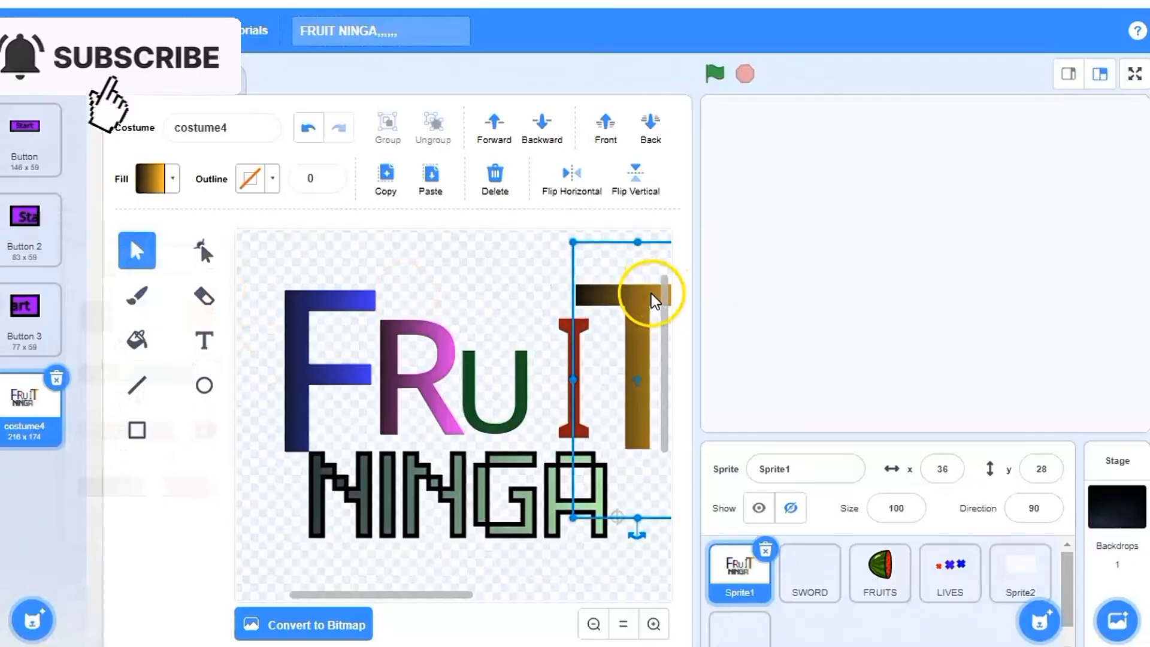
{"action": "left_click", "coordinate": [165, 182]}
{"action": "left_click", "coordinate": [113, 229]}
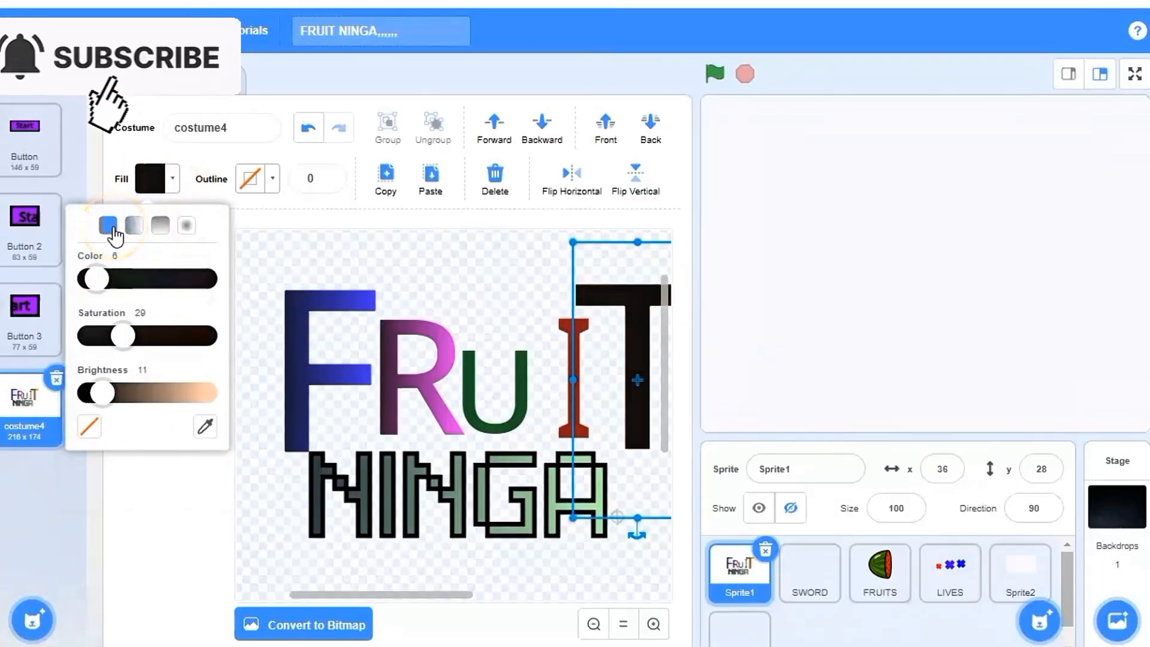
{"action": "left_click", "coordinate": [137, 280]}
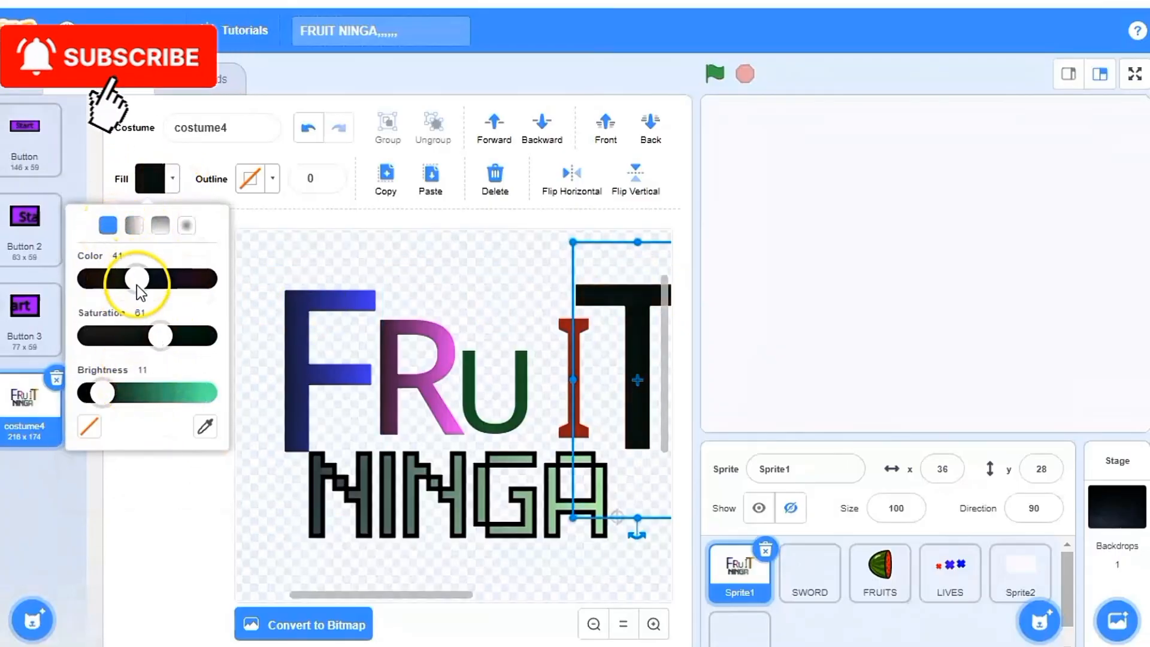
{"action": "left_click", "coordinate": [144, 393]}
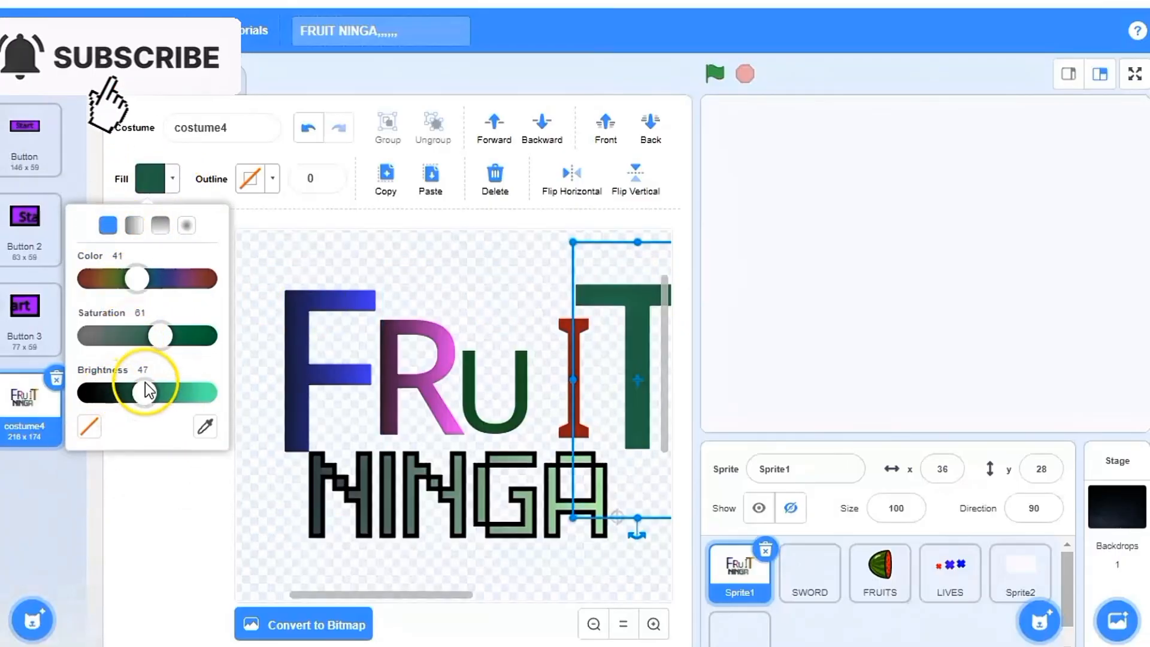
{"action": "left_click", "coordinate": [185, 278]}
{"action": "left_click", "coordinate": [203, 335]}
Fill the letter R of FRUIT with solid bright yellow, using color 18, saturation 94 and near-maximum brightness.
{"action": "left_click", "coordinate": [401, 353]}
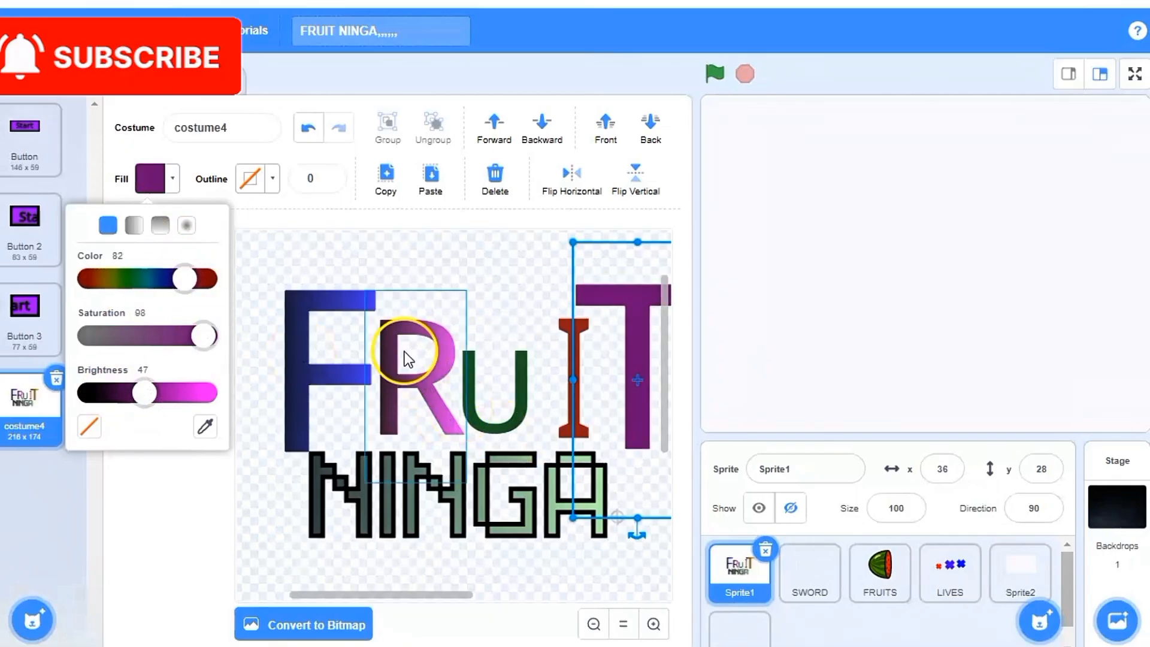
{"action": "left_click", "coordinate": [174, 180]}
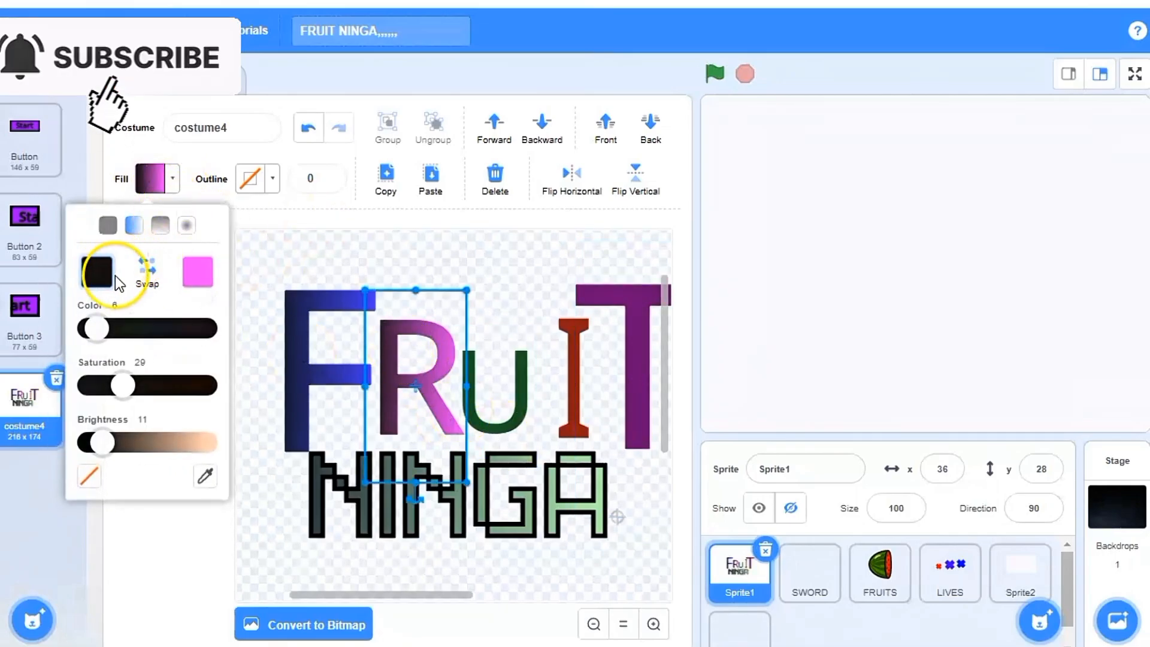
{"action": "left_click", "coordinate": [148, 334]}
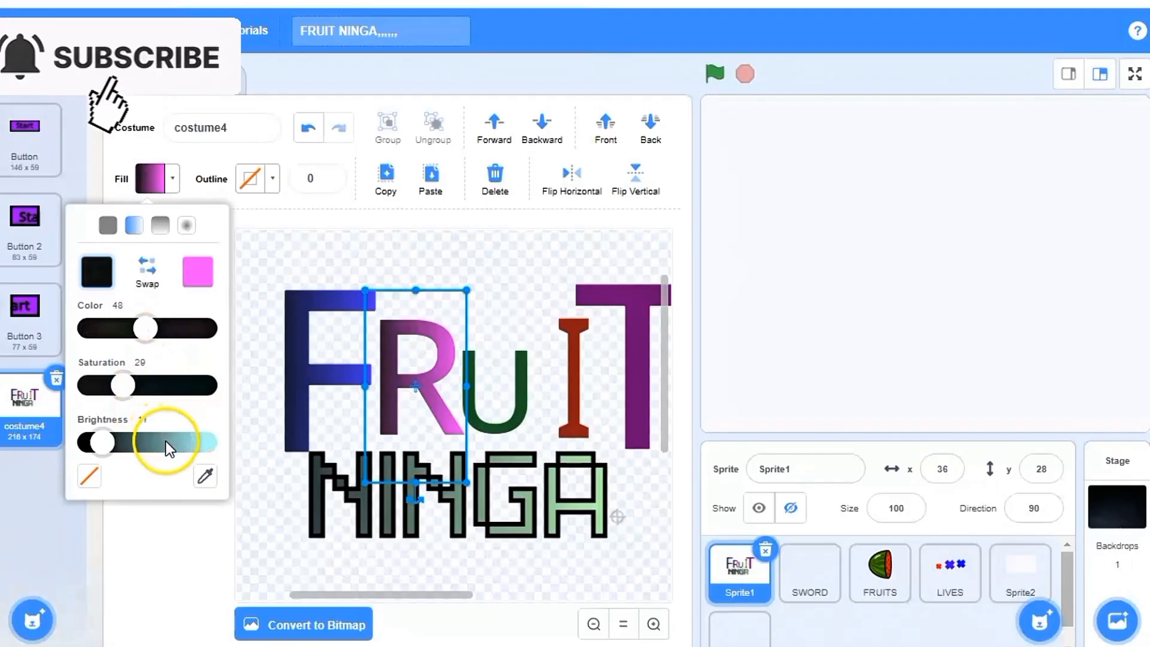
{"action": "left_click", "coordinate": [166, 441]}
{"action": "left_click", "coordinate": [111, 226]}
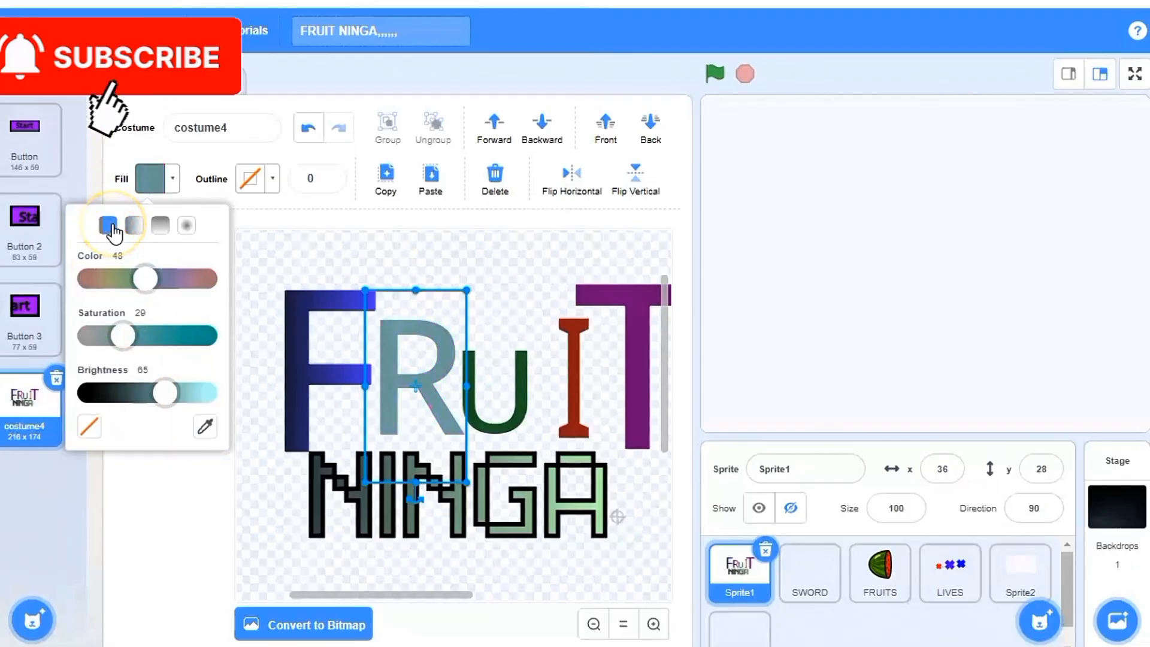
{"action": "left_click", "coordinate": [110, 277]}
{"action": "left_click", "coordinate": [199, 335]}
{"action": "left_click", "coordinate": [205, 393]}
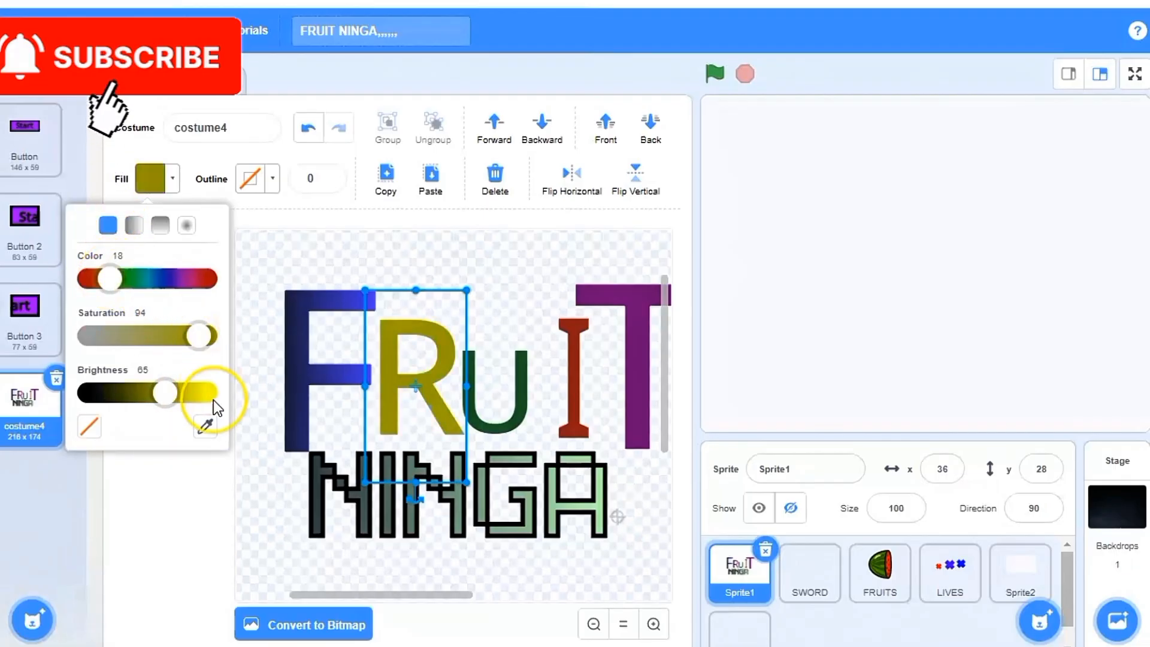
{"action": "left_click", "coordinate": [520, 289]}
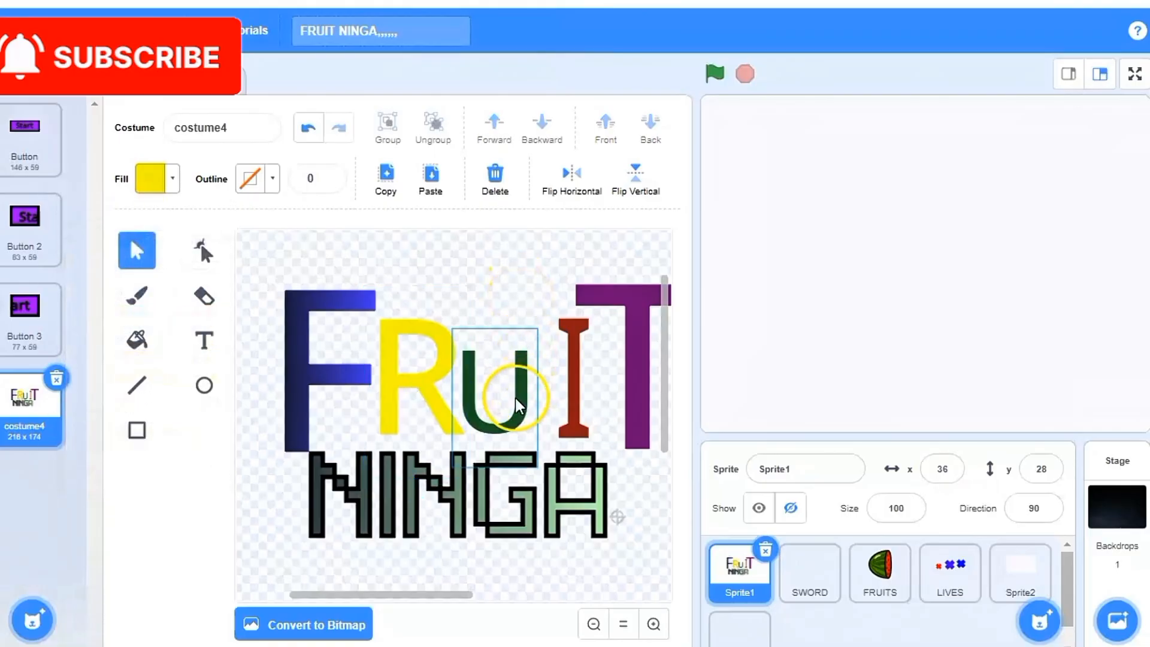
Move the U, I and T of FRUIT left to close the gaps, and shrink the I to fit beneath the T.
{"action": "left_click", "coordinate": [515, 398]}
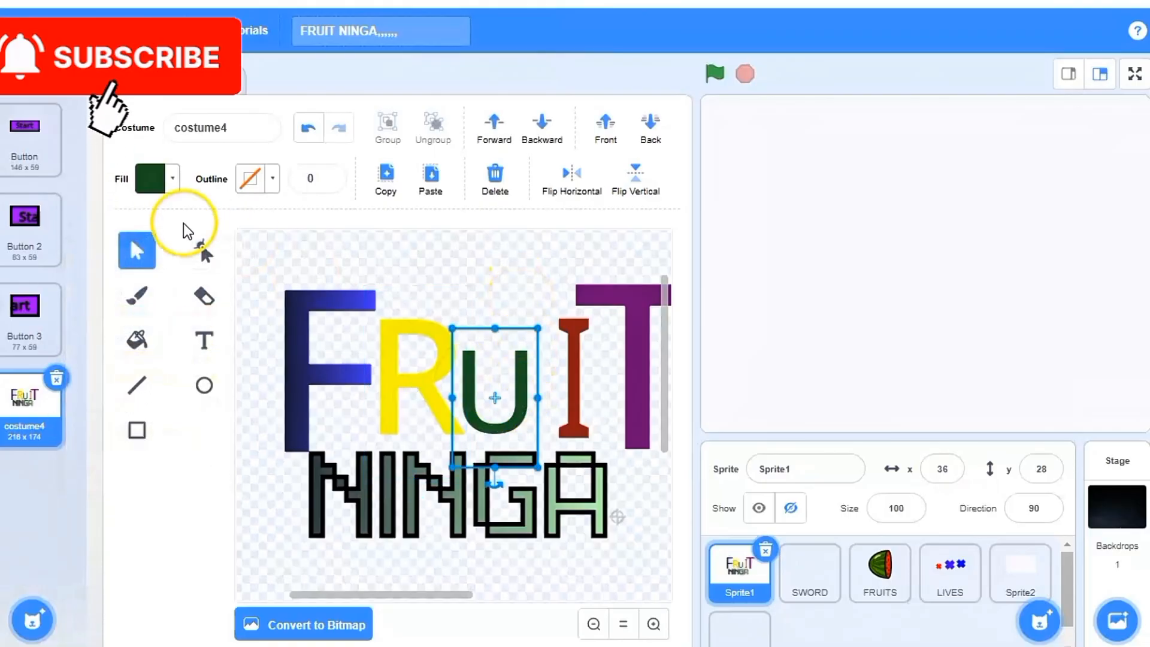
{"action": "left_click", "coordinate": [585, 356]}
{"action": "left_click", "coordinate": [571, 357]}
{"action": "left_click_drag", "start_coordinate": [570, 357], "coordinate": [546, 357]}
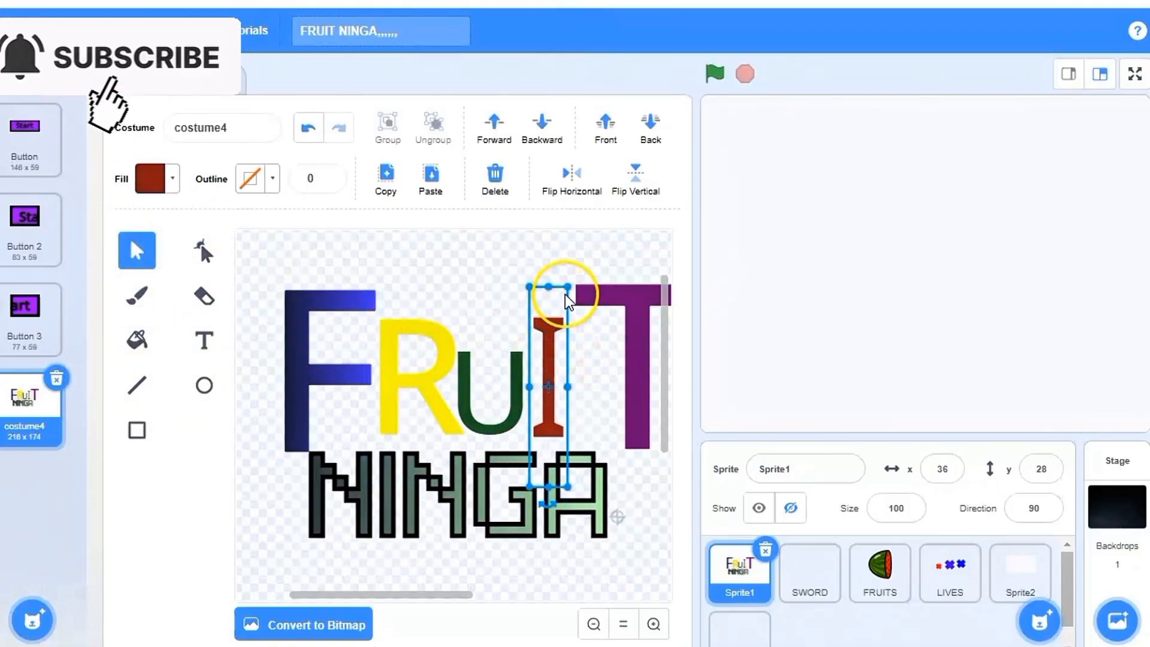
{"action": "left_click_drag", "start_coordinate": [563, 295], "coordinate": [560, 333]}
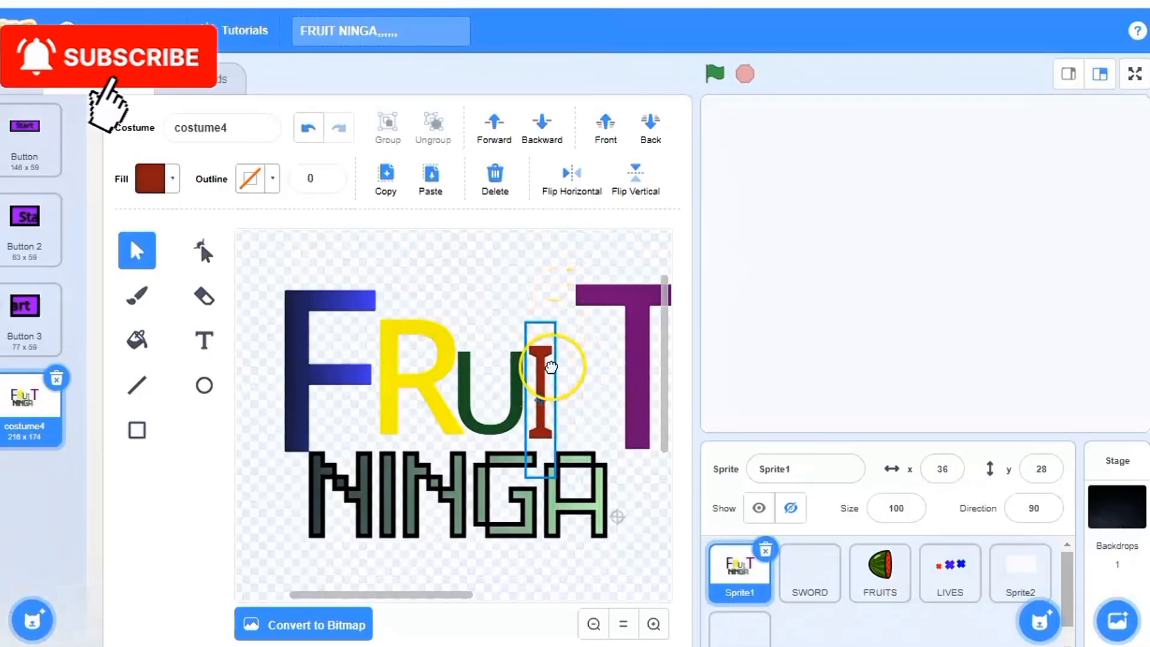
{"action": "left_click", "coordinate": [629, 348]}
{"action": "left_click_drag", "start_coordinate": [629, 347], "coordinate": [584, 352]}
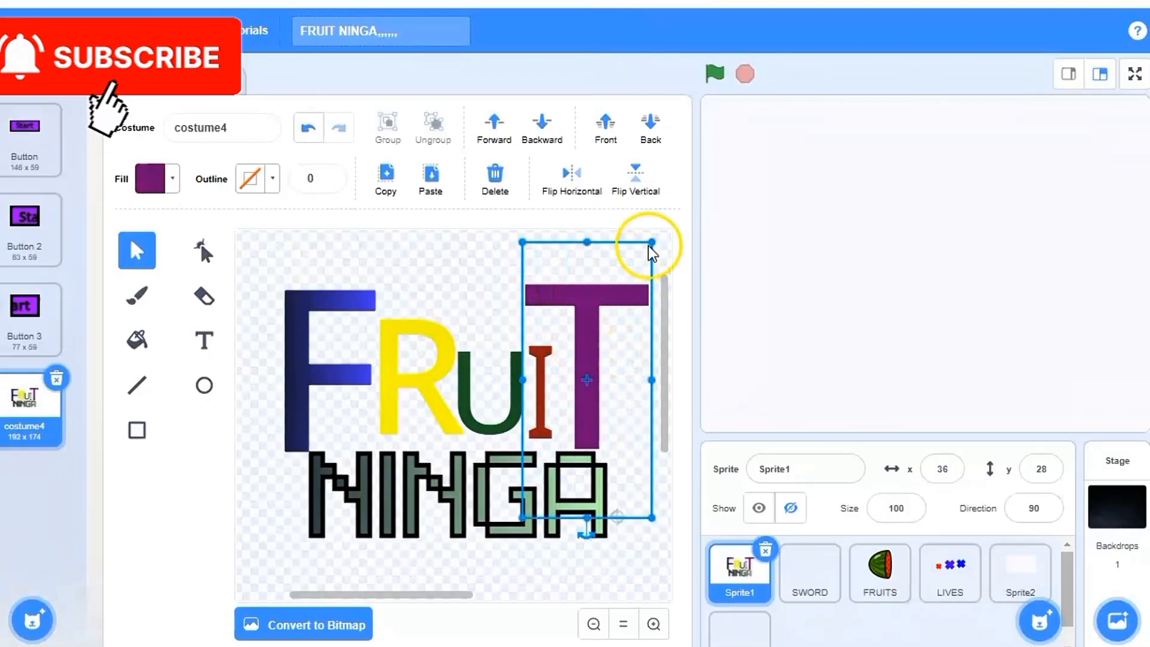
Shrink the F and T of FRUIT slightly and reposition both letters tightly around the R, U and I.
{"action": "left_click_drag", "start_coordinate": [650, 245], "coordinate": [647, 250]}
{"action": "left_click", "coordinate": [284, 381]}
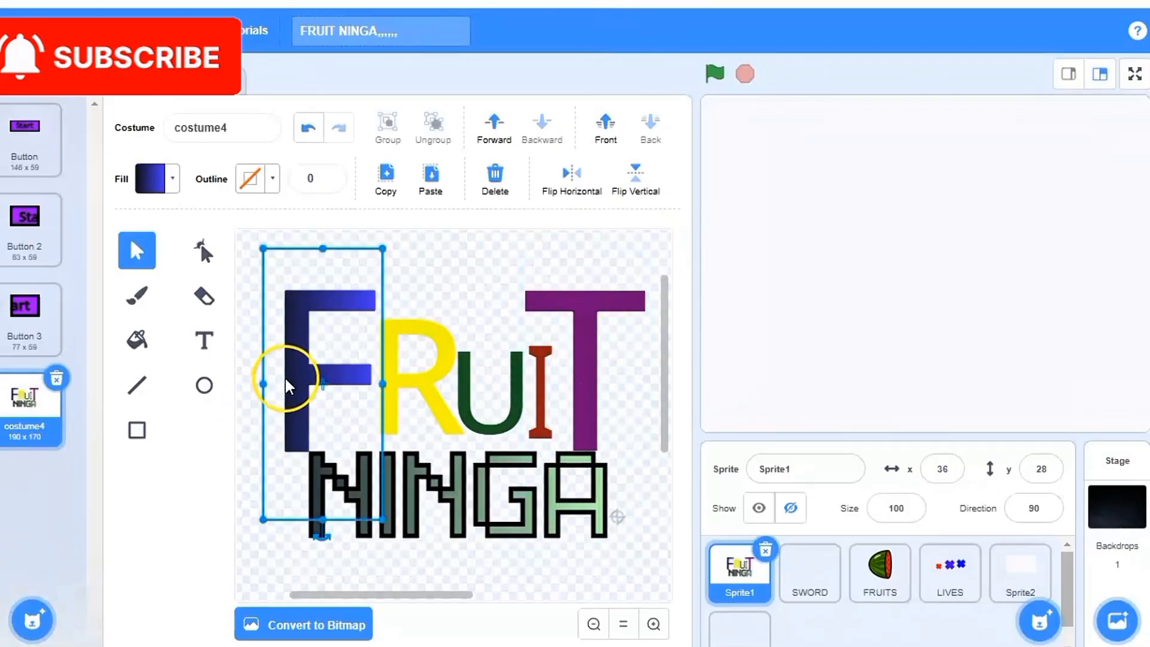
{"action": "left_click_drag", "start_coordinate": [383, 248], "coordinate": [370, 256]}
{"action": "left_click_drag", "start_coordinate": [334, 372], "coordinate": [339, 378]}
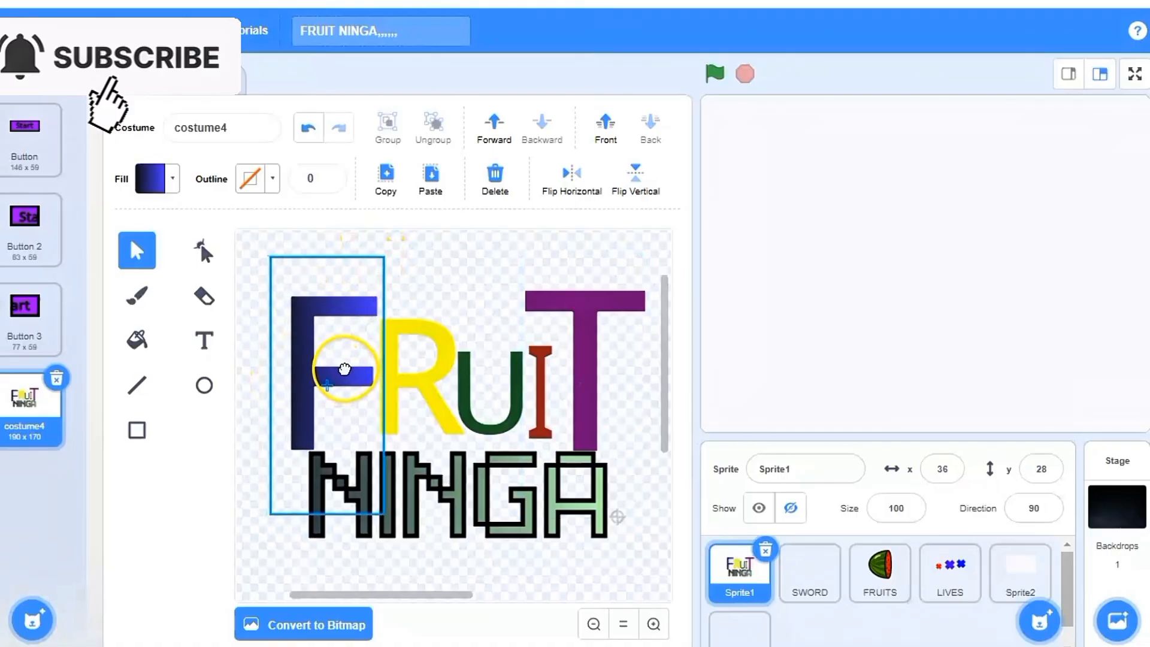
{"action": "left_click", "coordinate": [618, 338]}
{"action": "left_click_drag", "start_coordinate": [650, 248], "coordinate": [642, 257]}
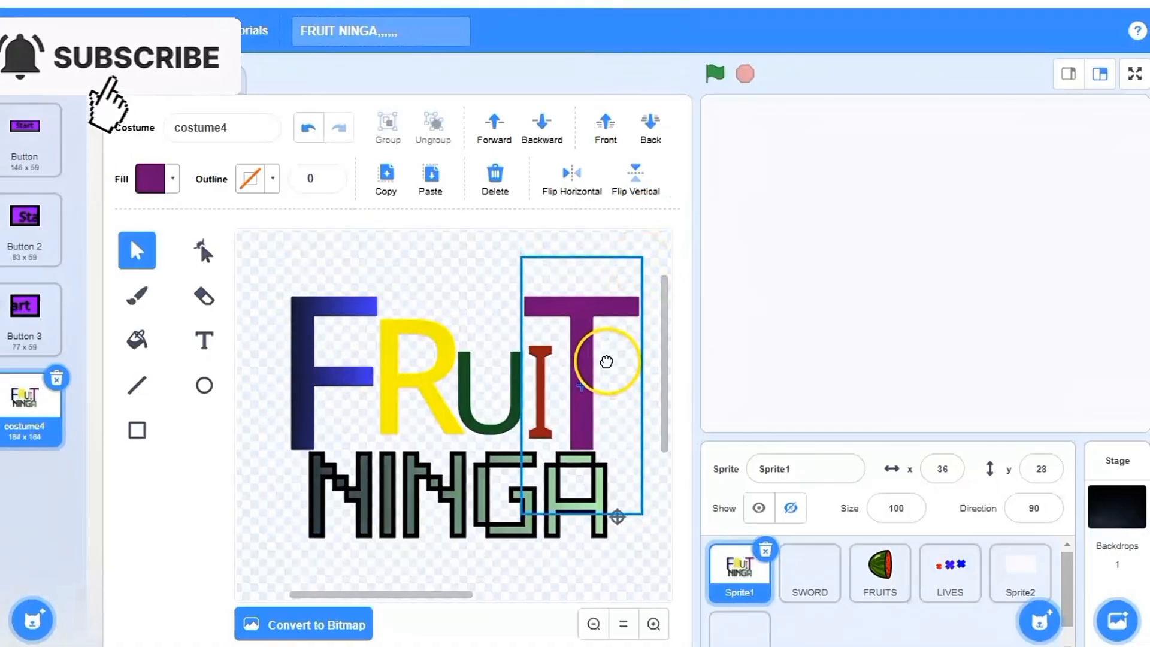
{"action": "left_click_drag", "start_coordinate": [606, 359], "coordinate": [600, 358]}
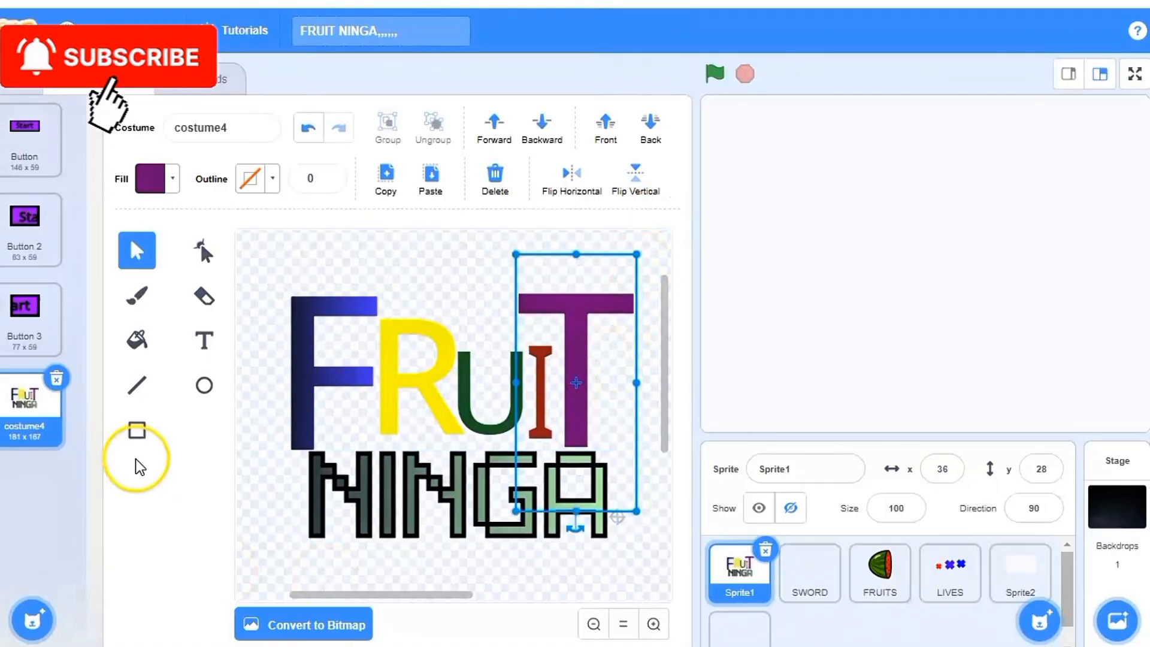
Group and copy the whole FRUIT NINGA title, then paste it into a newly painted blank sprite.
{"action": "left_click_drag", "start_coordinate": [252, 251], "coordinate": [663, 562]}
{"action": "left_click", "coordinate": [394, 129]}
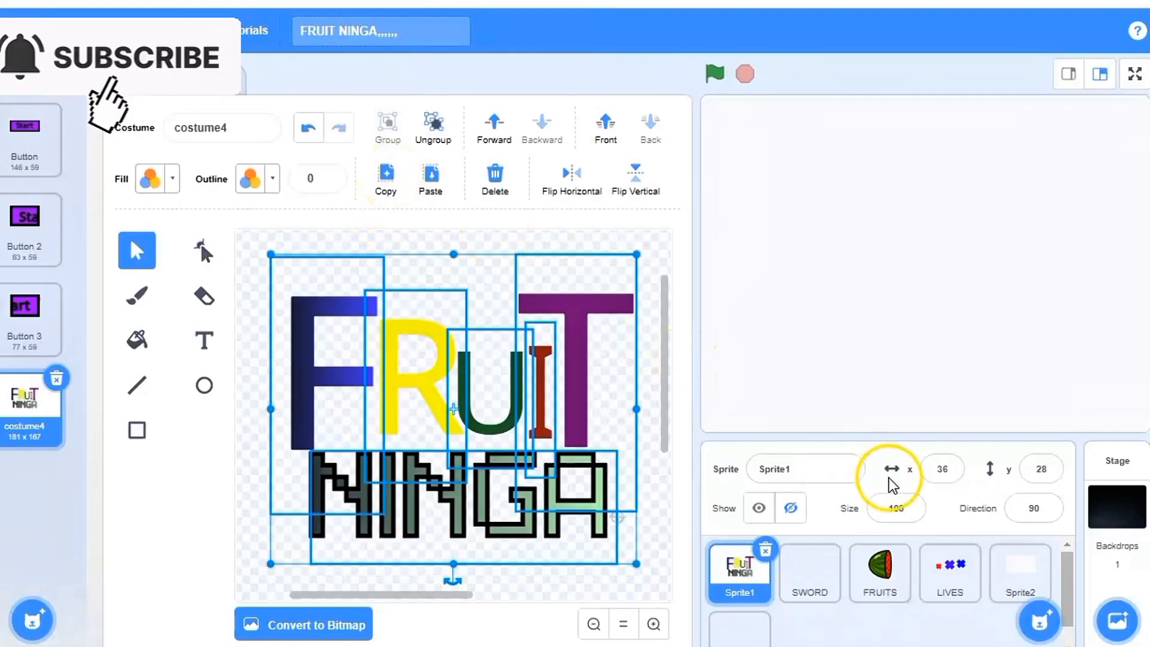
{"action": "mouse_move", "coordinate": [1039, 619]}
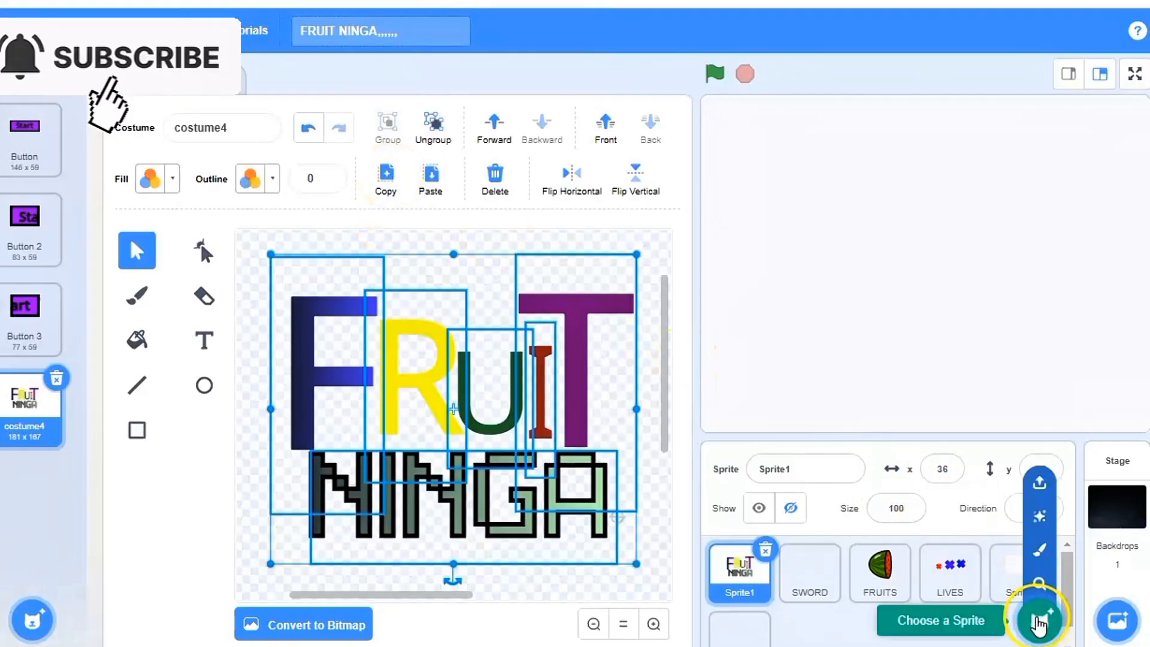
{"action": "left_click", "coordinate": [1041, 549]}
{"action": "left_click", "coordinate": [639, 465]}
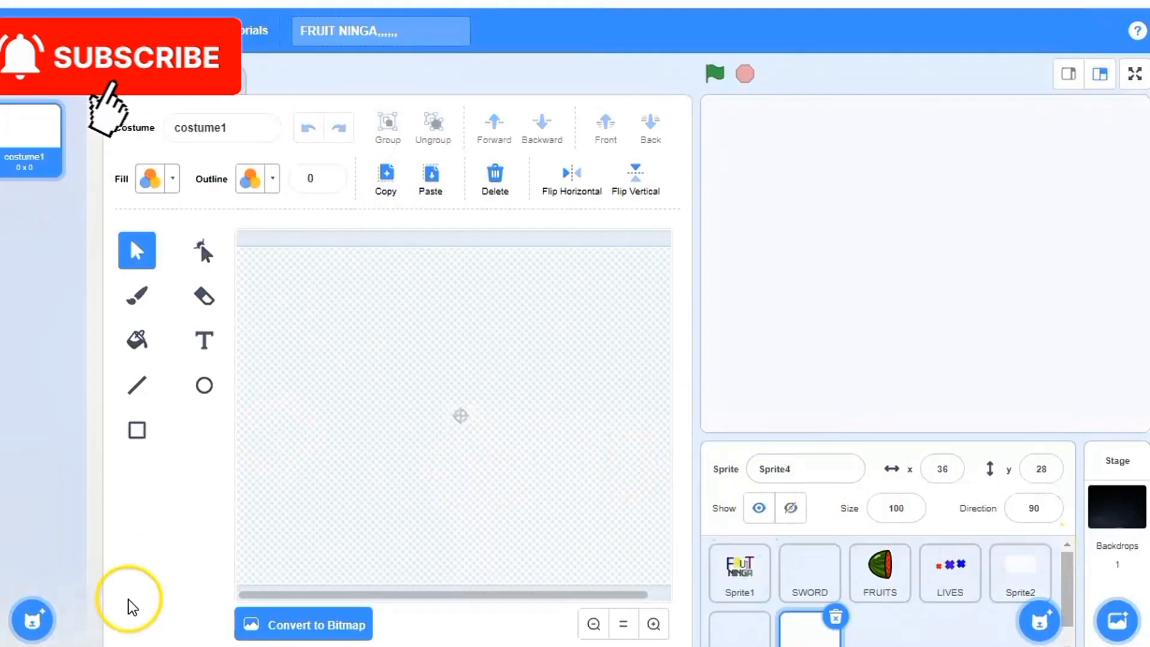
{"action": "left_click", "coordinate": [431, 180]}
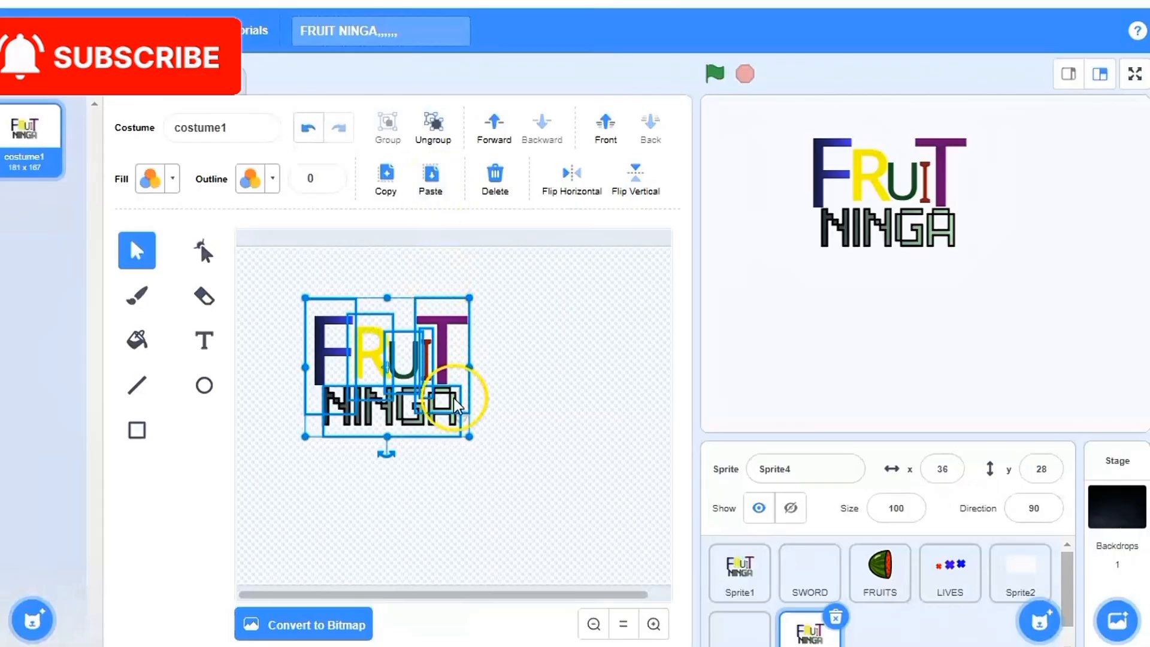
Enlarge the pasted title to about 346 x 319 and center it on the new sprite's canvas.
{"action": "left_click", "coordinate": [283, 332]}
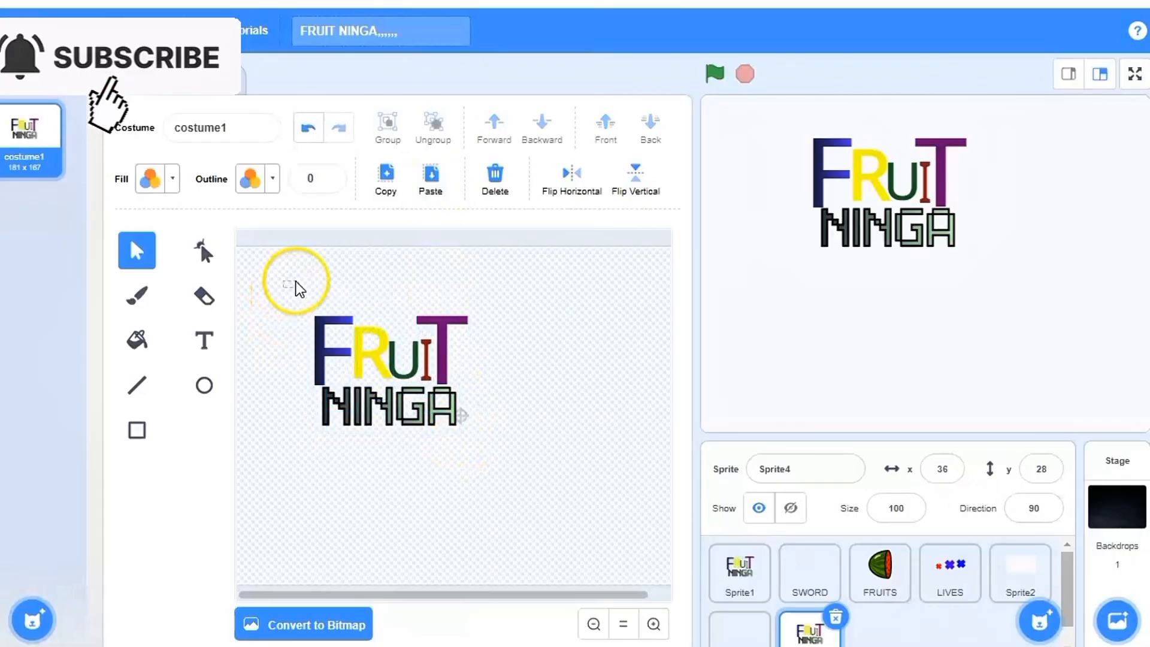
{"action": "left_click_drag", "start_coordinate": [284, 288], "coordinate": [617, 486]}
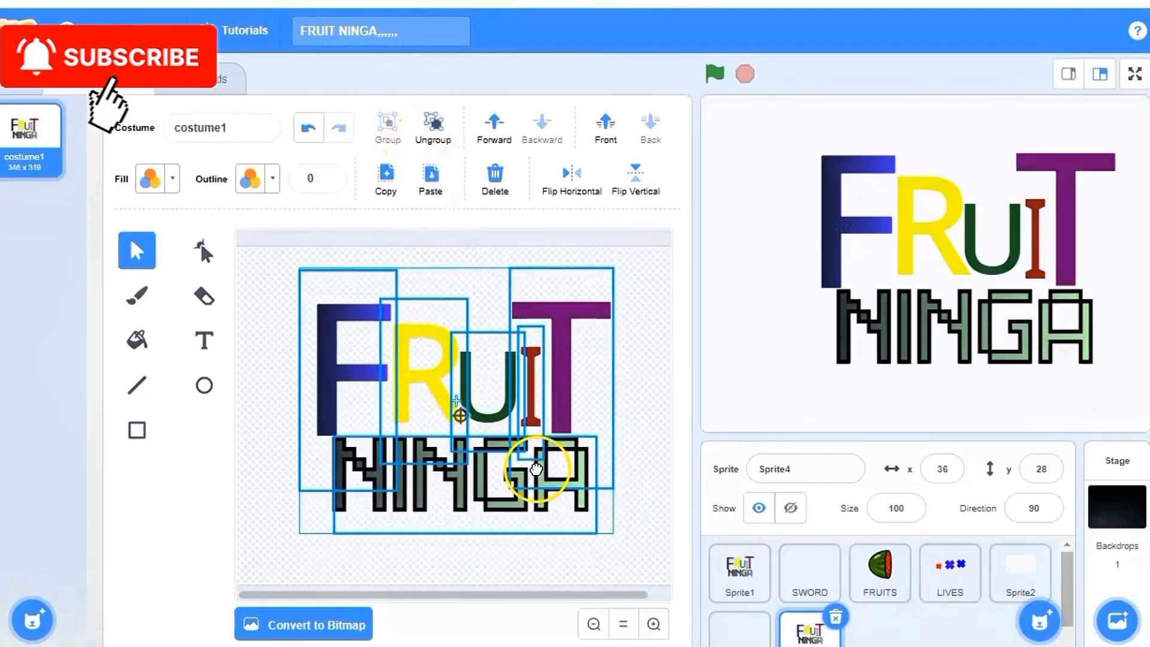
{"action": "left_click", "coordinate": [658, 506]}
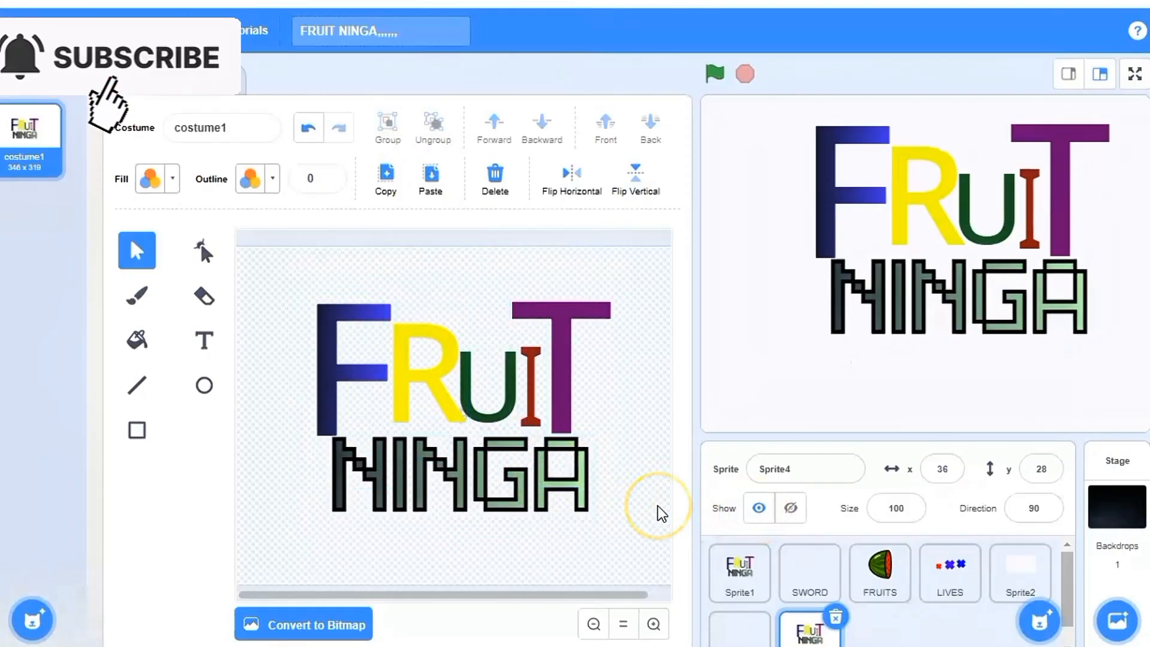
Rename the new sprite's costume as THUMBNAIL.
{"action": "left_click", "coordinate": [795, 468]}
{"action": "left_click", "coordinate": [250, 132]}
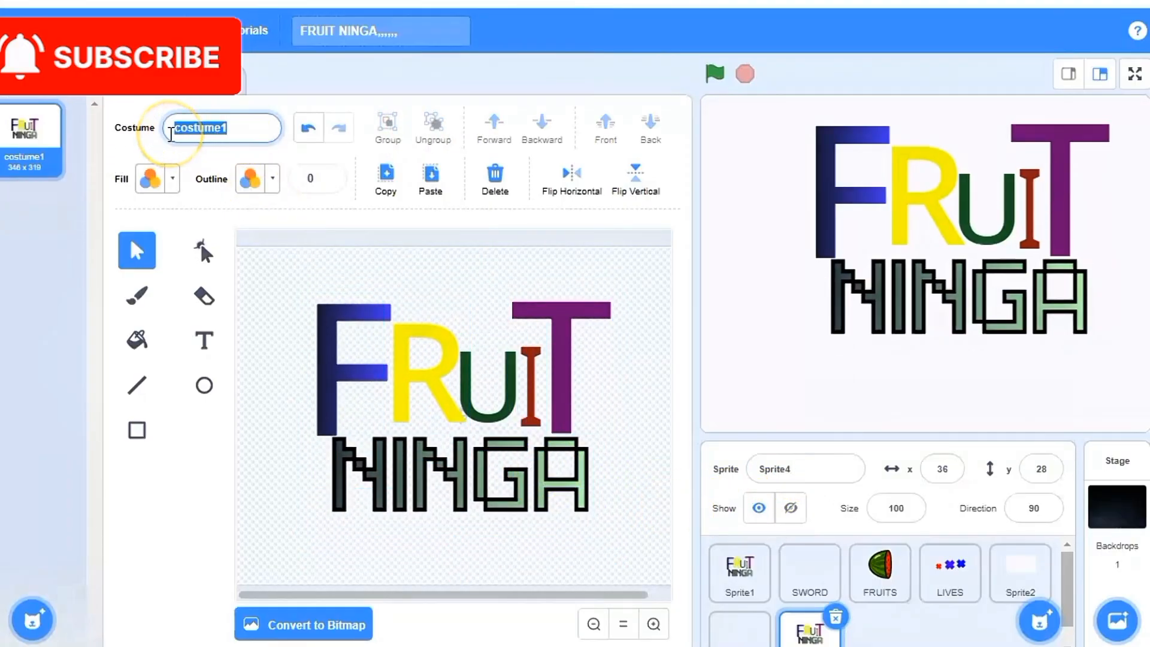
{"action": "type", "text": "THUMBNAIL"}
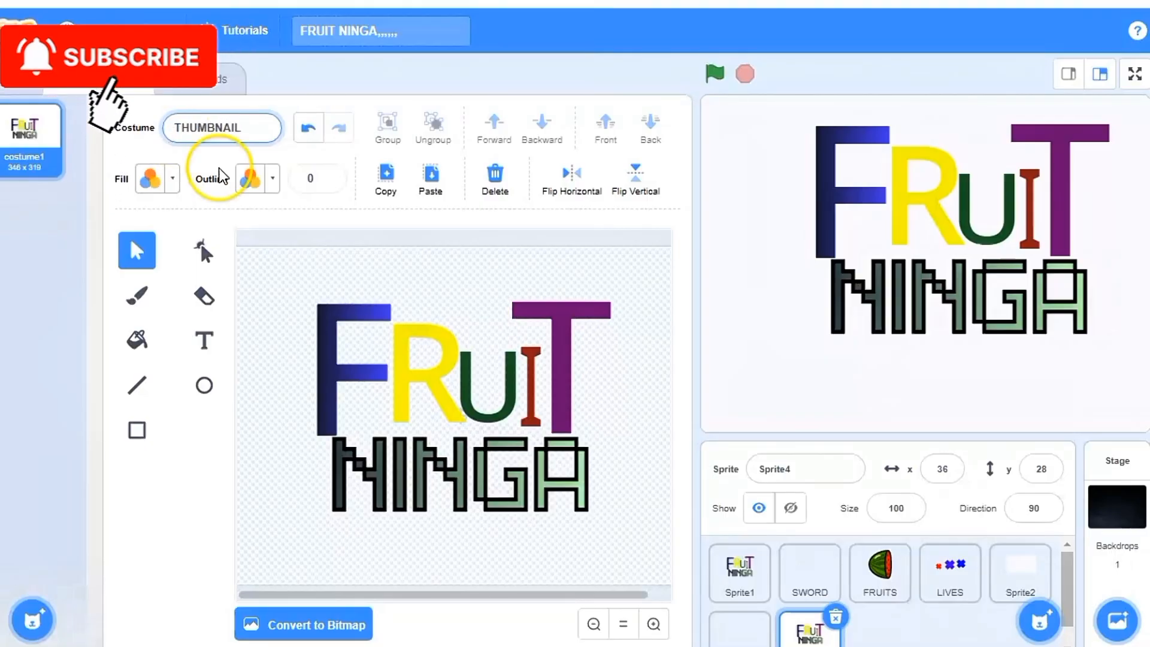
{"action": "left_click", "coordinate": [217, 494]}
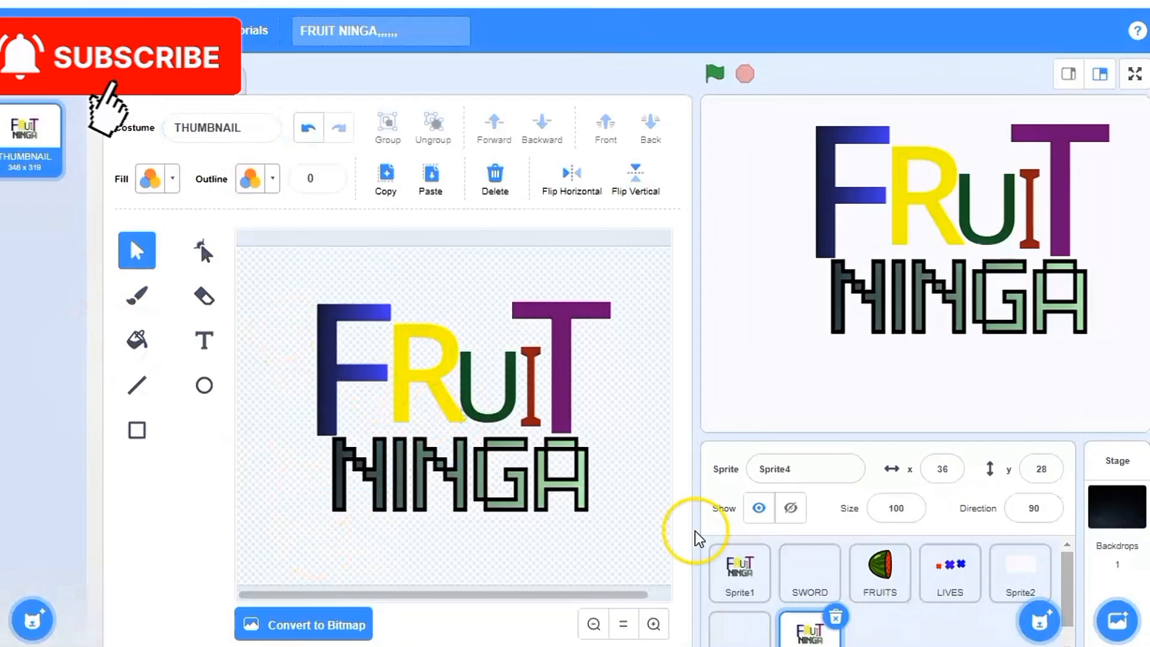
Copy the complete apple drawing from the Apple costume of the FRUITS sprite.
{"action": "left_click", "coordinate": [878, 575]}
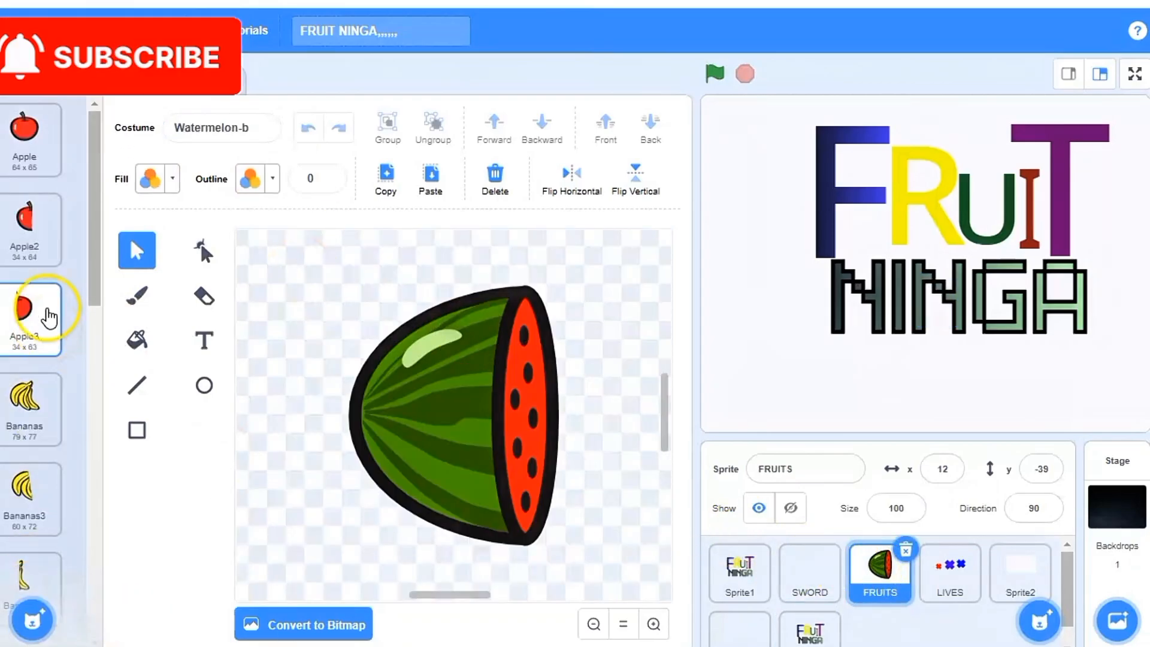
{"action": "right_click", "coordinate": [36, 152]}
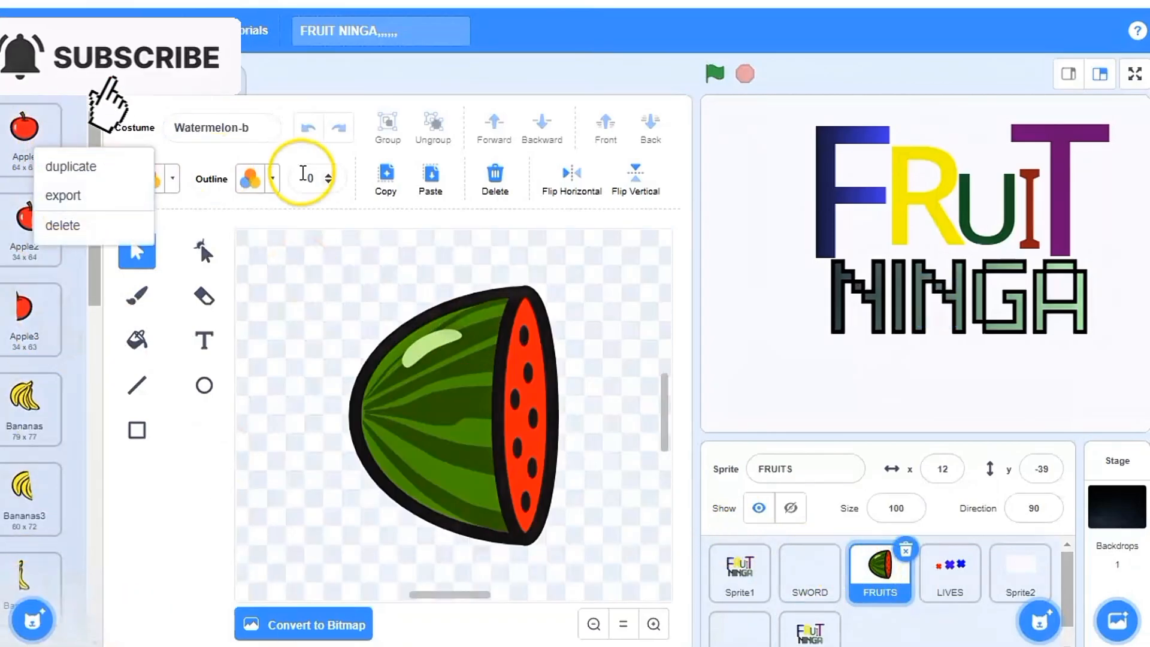
{"action": "left_click", "coordinate": [24, 141]}
{"action": "left_click", "coordinate": [477, 397]}
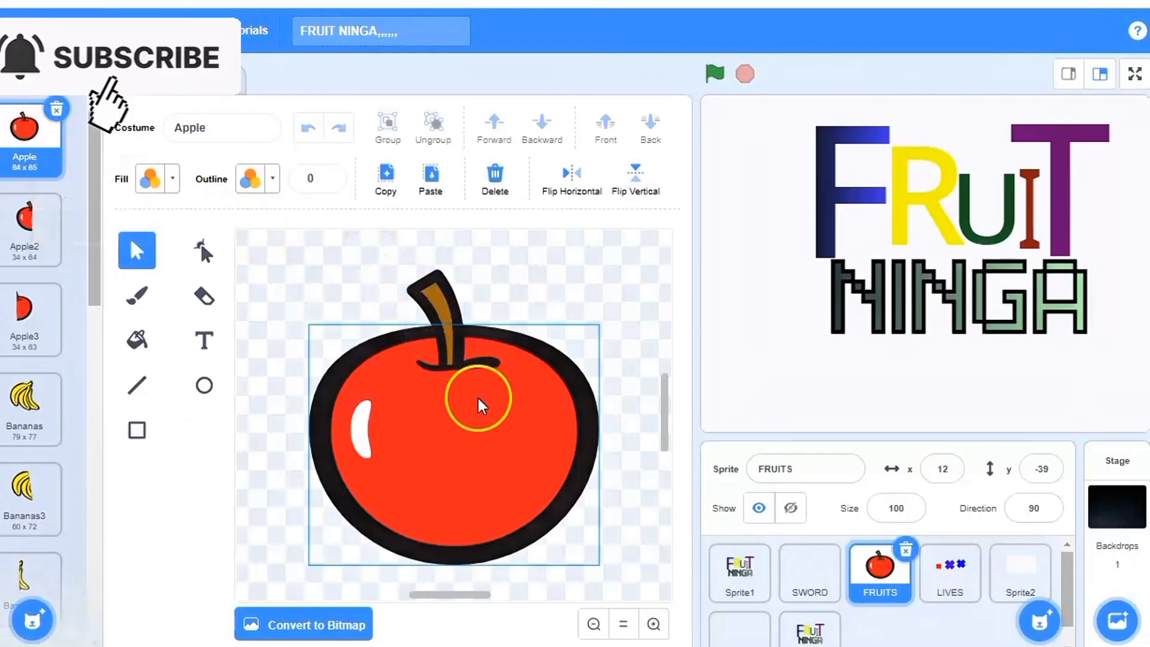
{"action": "left_click", "coordinate": [434, 129]}
{"action": "left_click", "coordinate": [369, 264]}
{"action": "left_click_drag", "start_coordinate": [370, 265], "coordinate": [639, 590]}
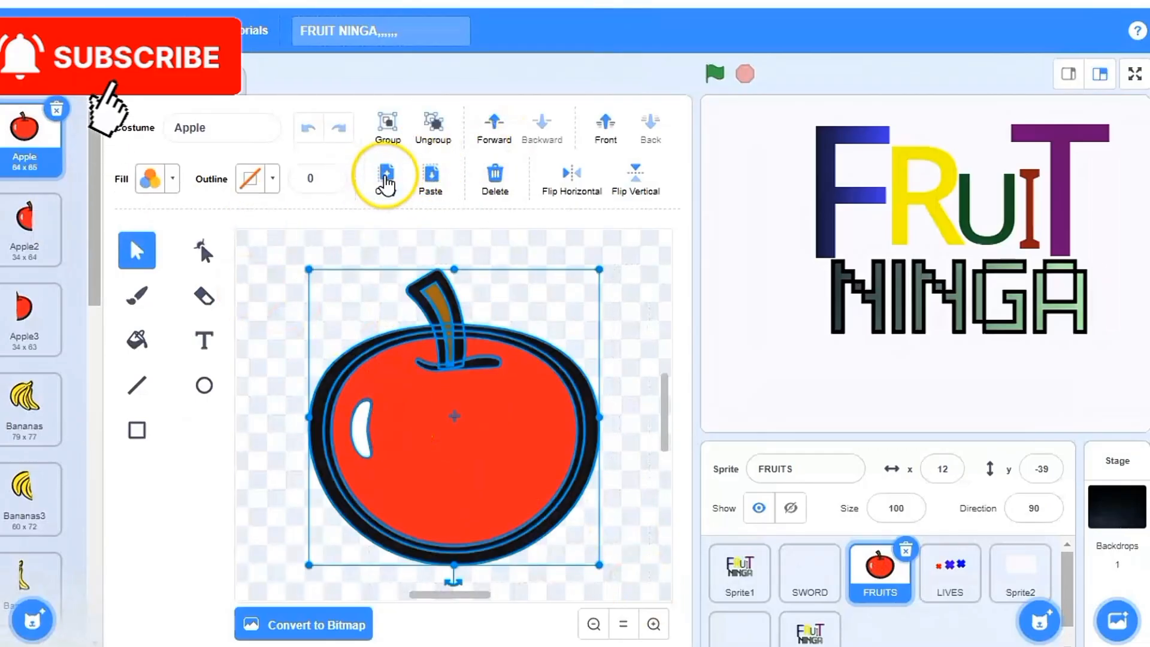
Paste the apple into the THUMBNAIL costume, place it just left of NINGA and tilt it slightly.
{"action": "left_click", "coordinate": [811, 635]}
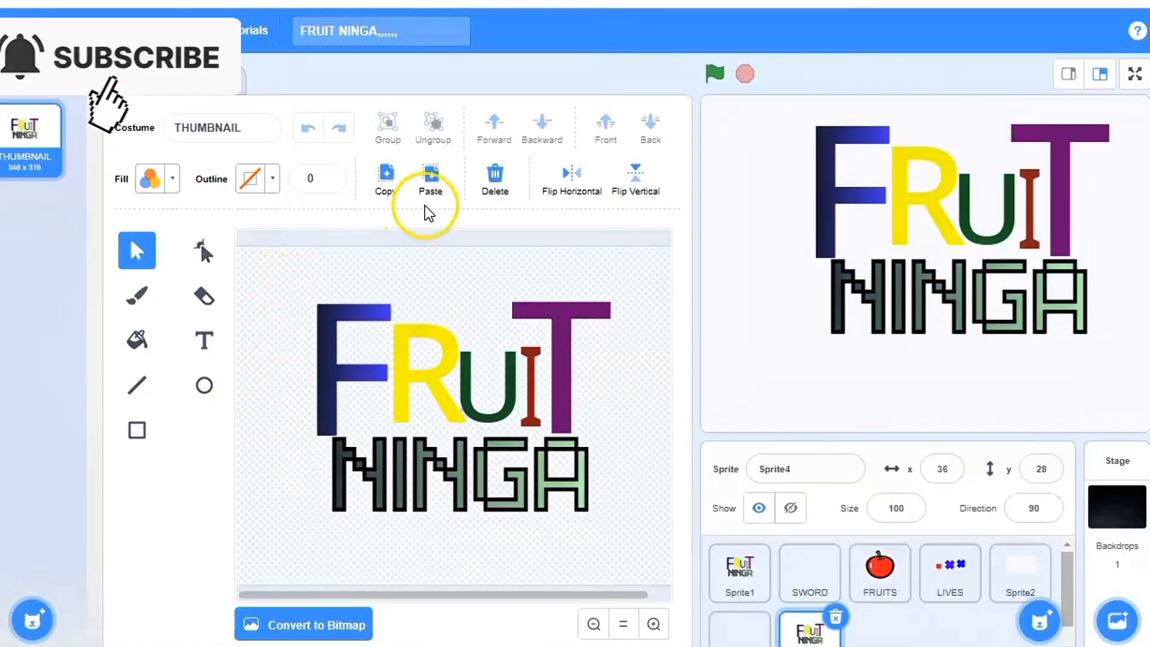
{"action": "left_click", "coordinate": [440, 193]}
{"action": "left_click_drag", "start_coordinate": [427, 436], "coordinate": [296, 476]}
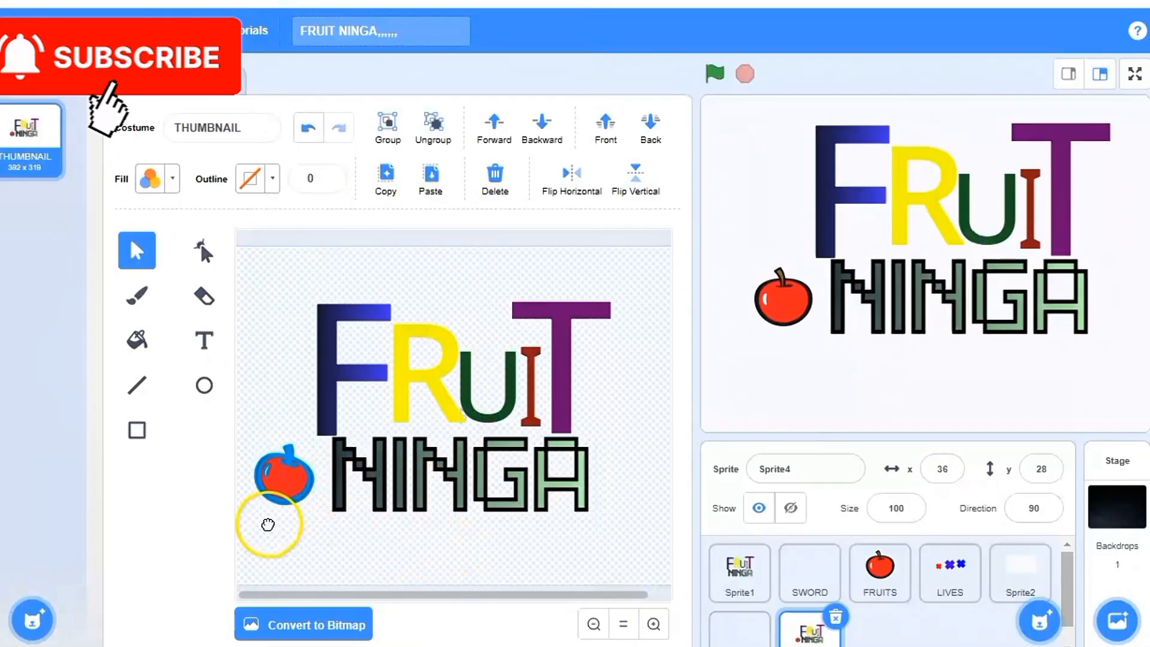
{"action": "left_click_drag", "start_coordinate": [267, 525], "coordinate": [288, 518]}
Copy the bananas from the Bananas costume of FRUITS into the THUMBNAIL costume, placing them just right of the title.
{"action": "left_click", "coordinate": [816, 636]}
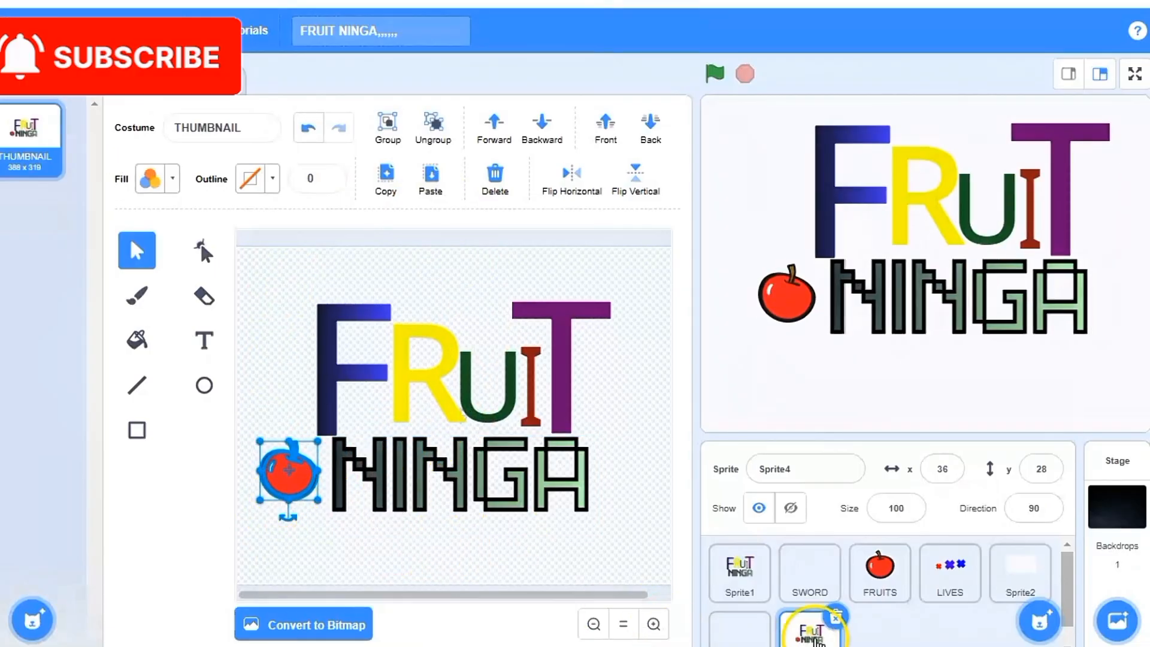
{"action": "scroll", "coordinate": [1063, 600], "scroll_direction": "down", "scroll_amount": 1}
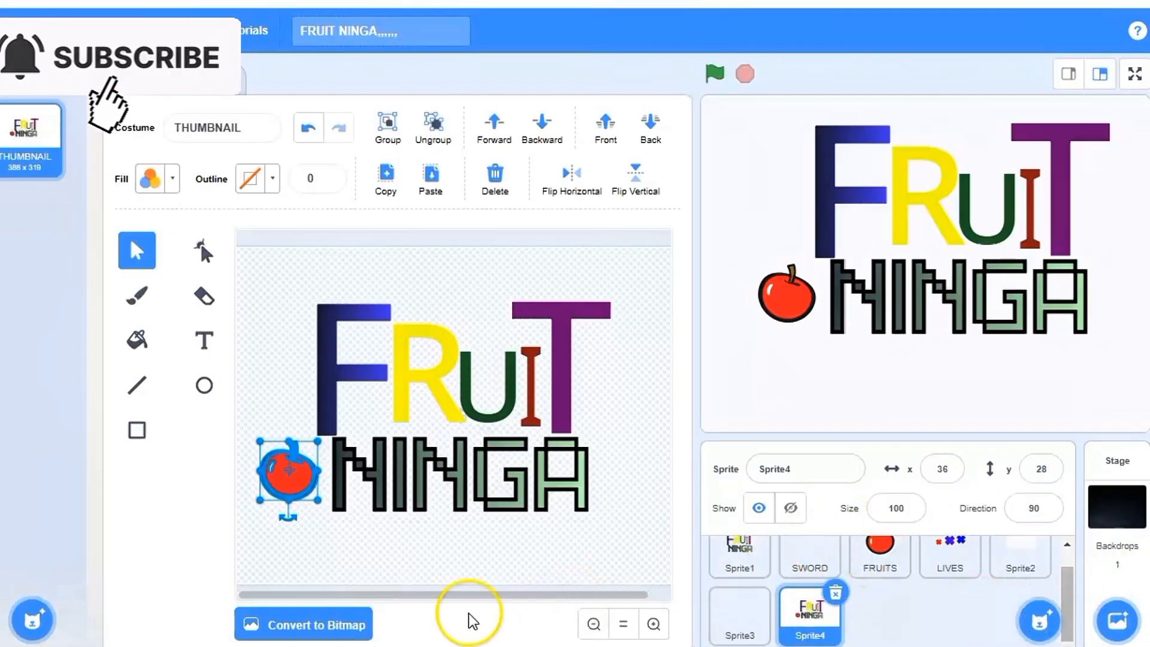
{"action": "left_click", "coordinate": [896, 567]}
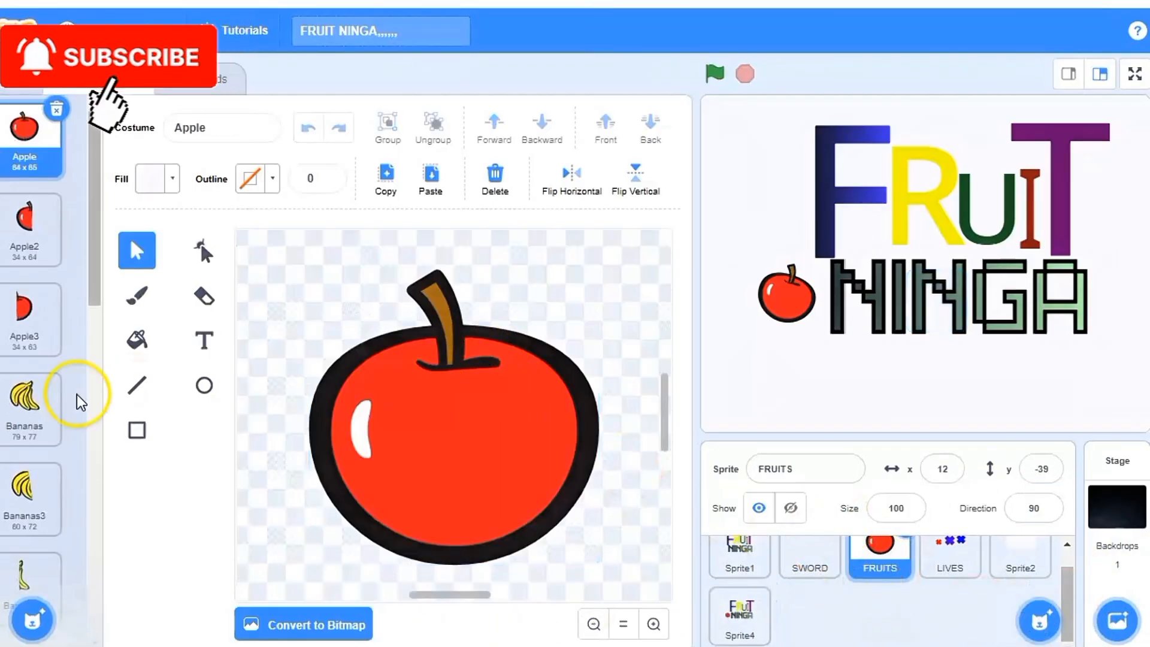
{"action": "left_click", "coordinate": [24, 327]}
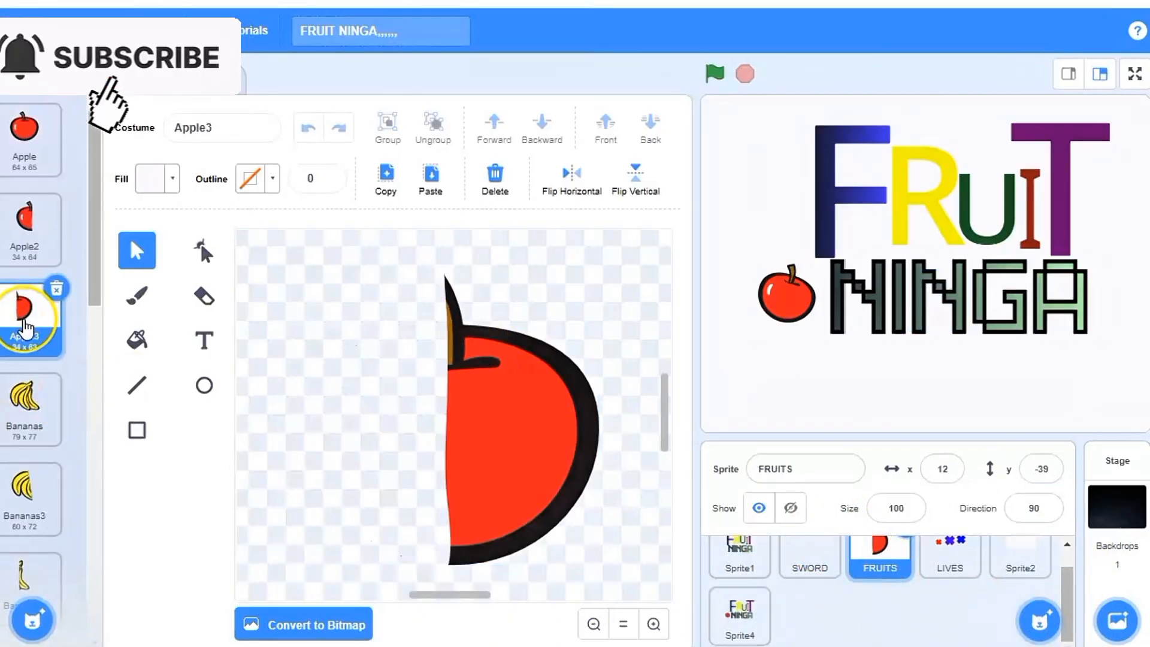
{"action": "left_click", "coordinate": [30, 419]}
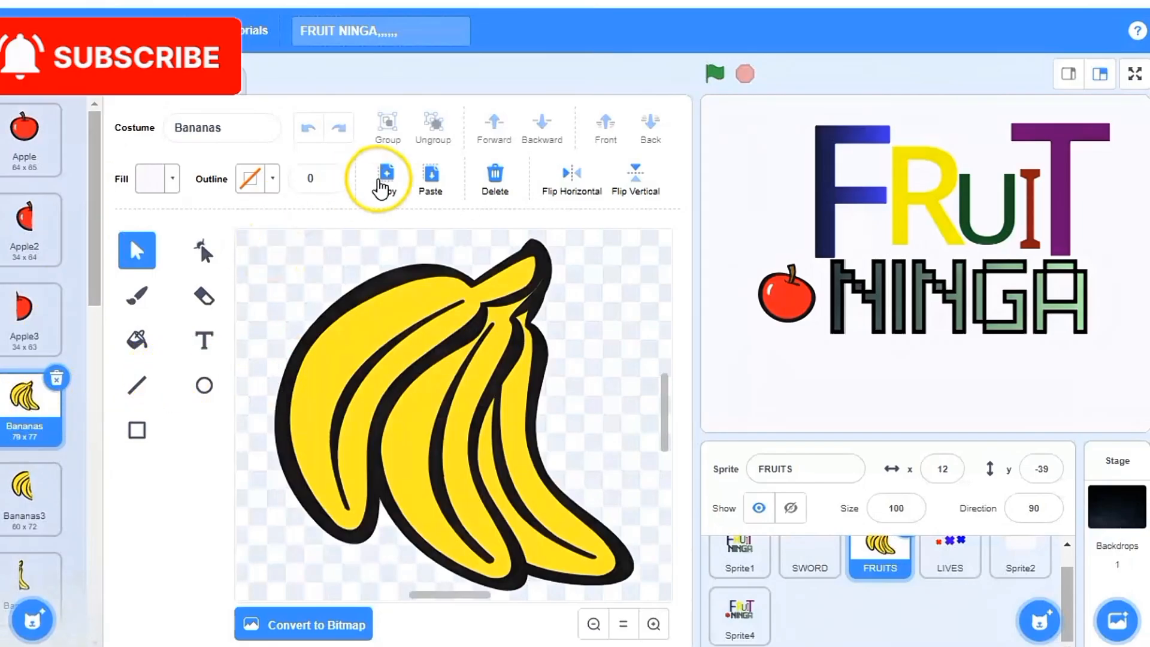
{"action": "left_click", "coordinate": [739, 611]}
{"action": "left_click", "coordinate": [475, 334]}
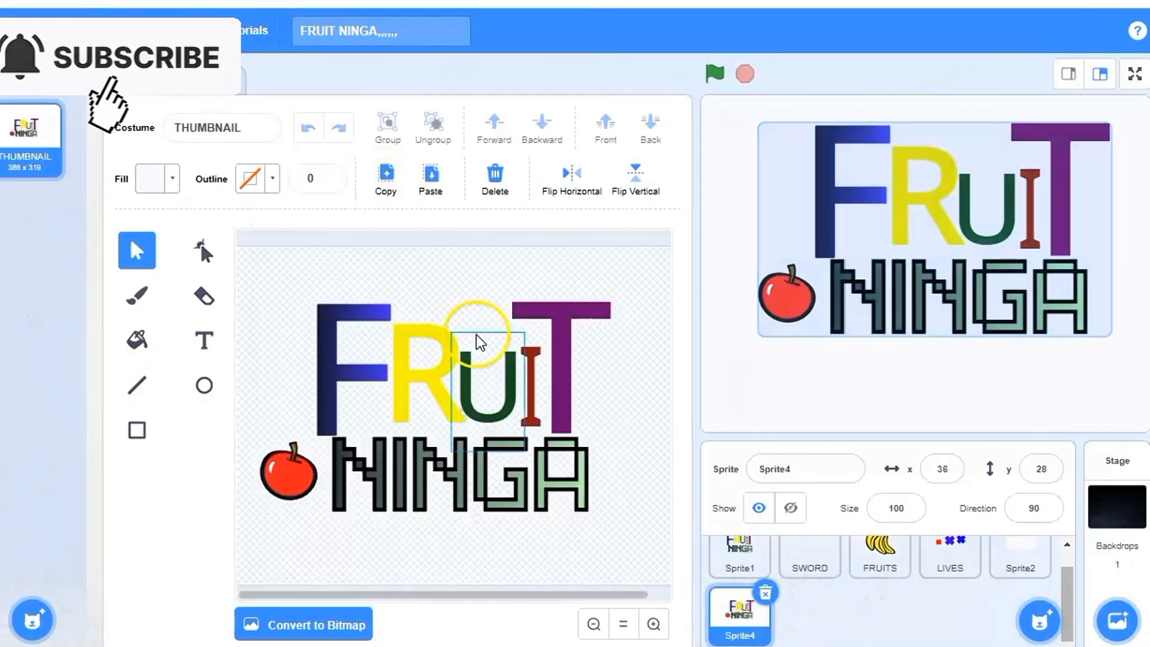
{"action": "left_click", "coordinate": [430, 190]}
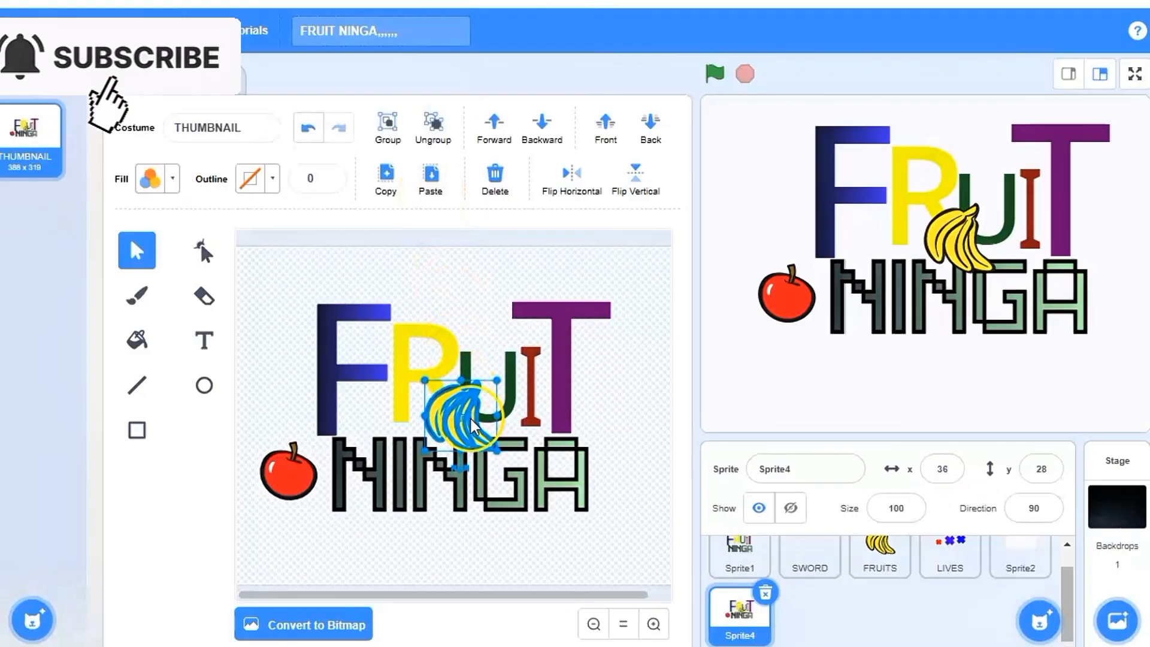
{"action": "left_click_drag", "start_coordinate": [461, 413], "coordinate": [635, 433]}
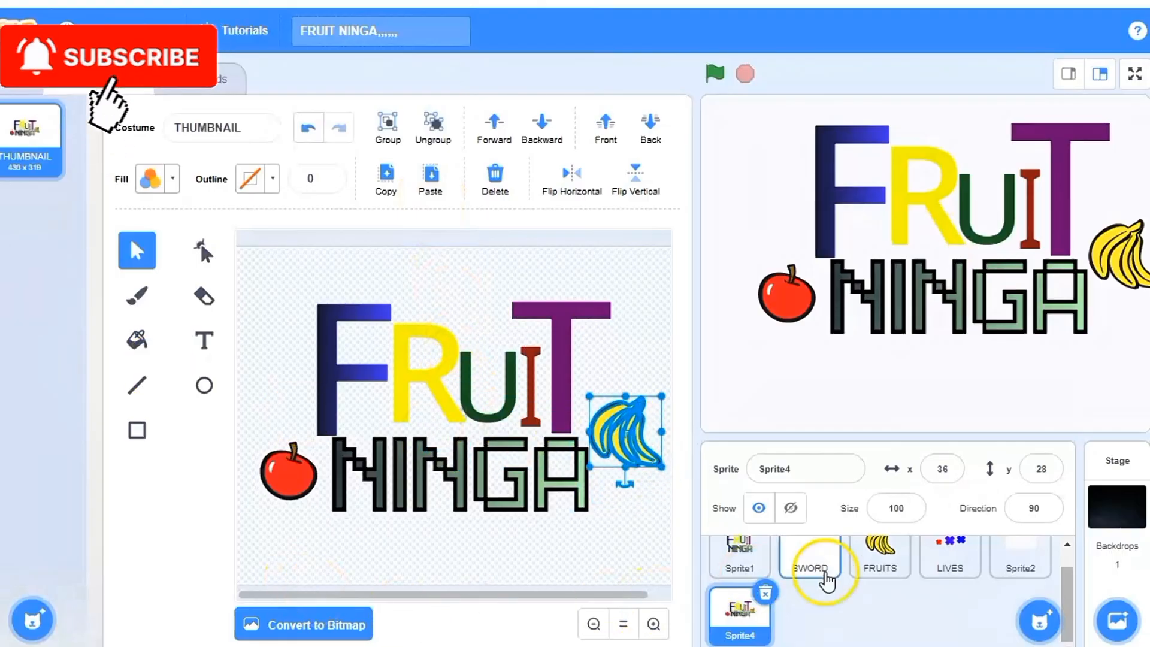
Copy the Watermelon-b2 half from FRUITS into the THUMBNAIL costume, place it below the bananas and tilt it slightly.
{"action": "left_click", "coordinate": [880, 554]}
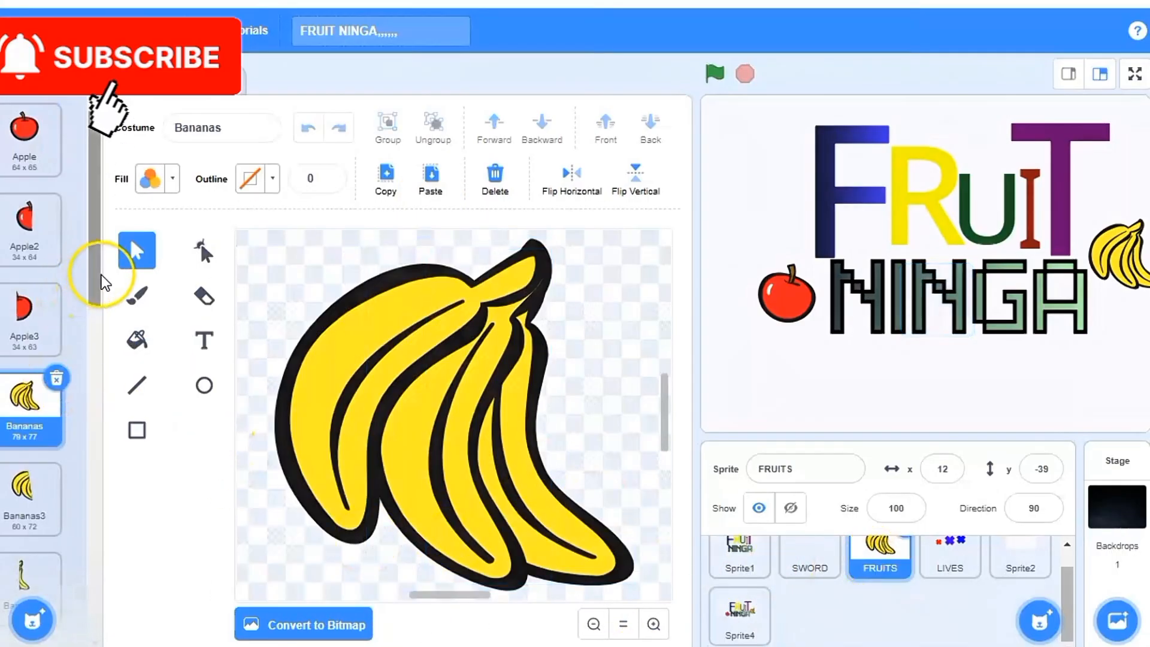
{"action": "left_click_drag", "start_coordinate": [102, 282], "coordinate": [124, 616]}
{"action": "right_click", "coordinate": [34, 446]}
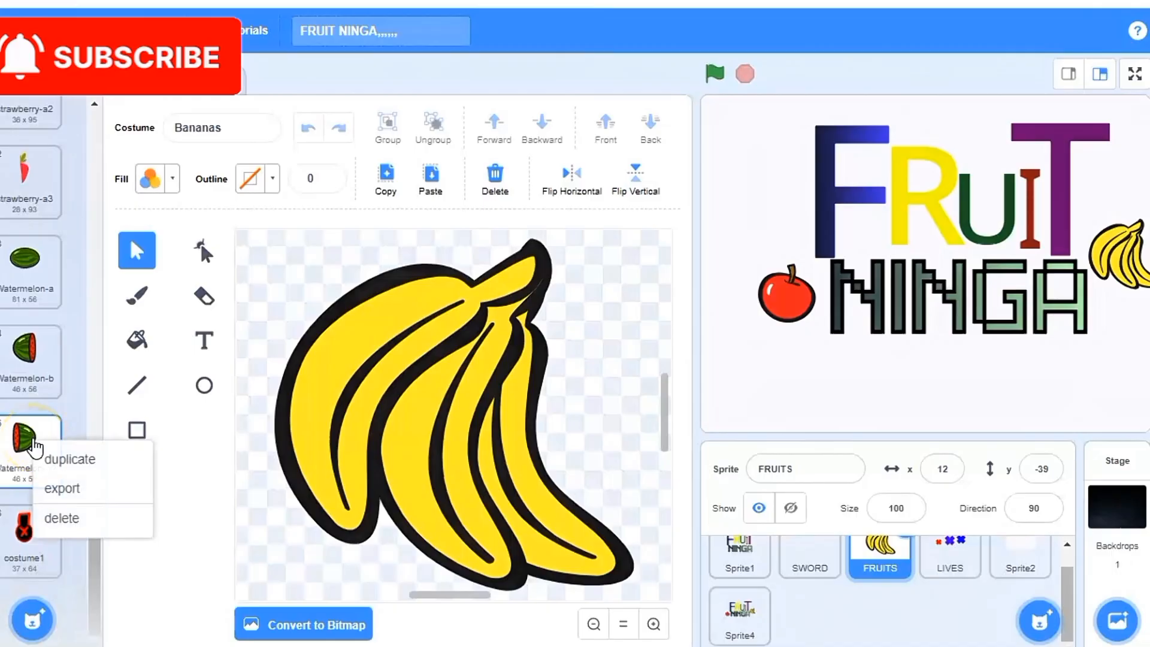
{"action": "left_click", "coordinate": [34, 447]}
{"action": "left_click", "coordinate": [388, 180]}
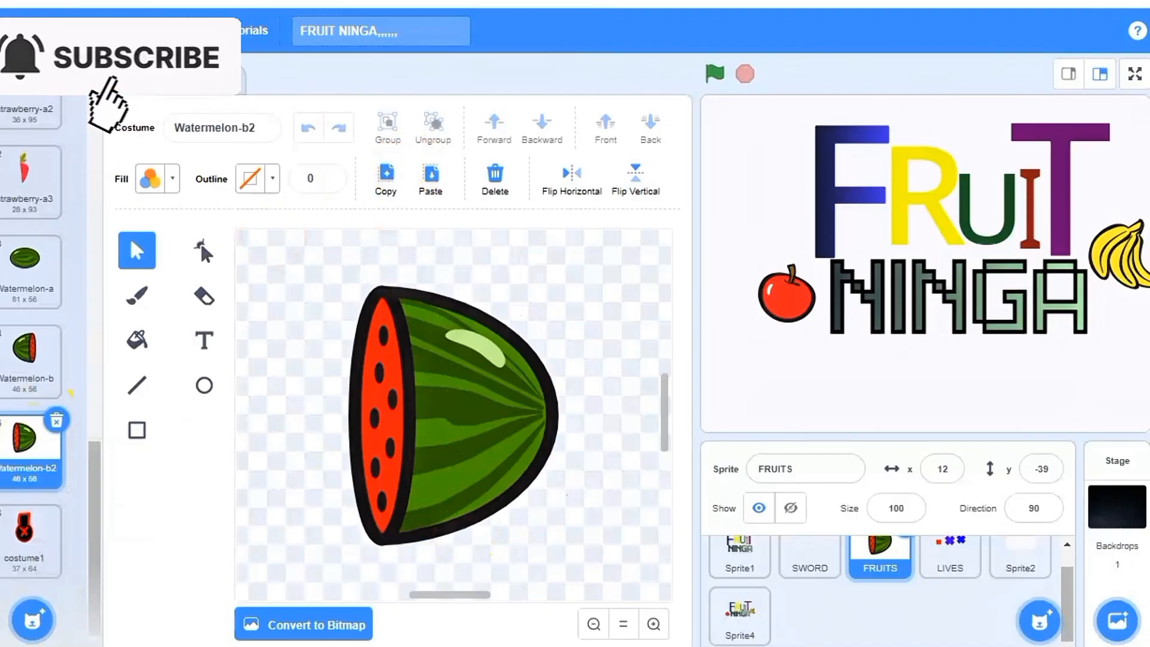
{"action": "left_click", "coordinate": [740, 623]}
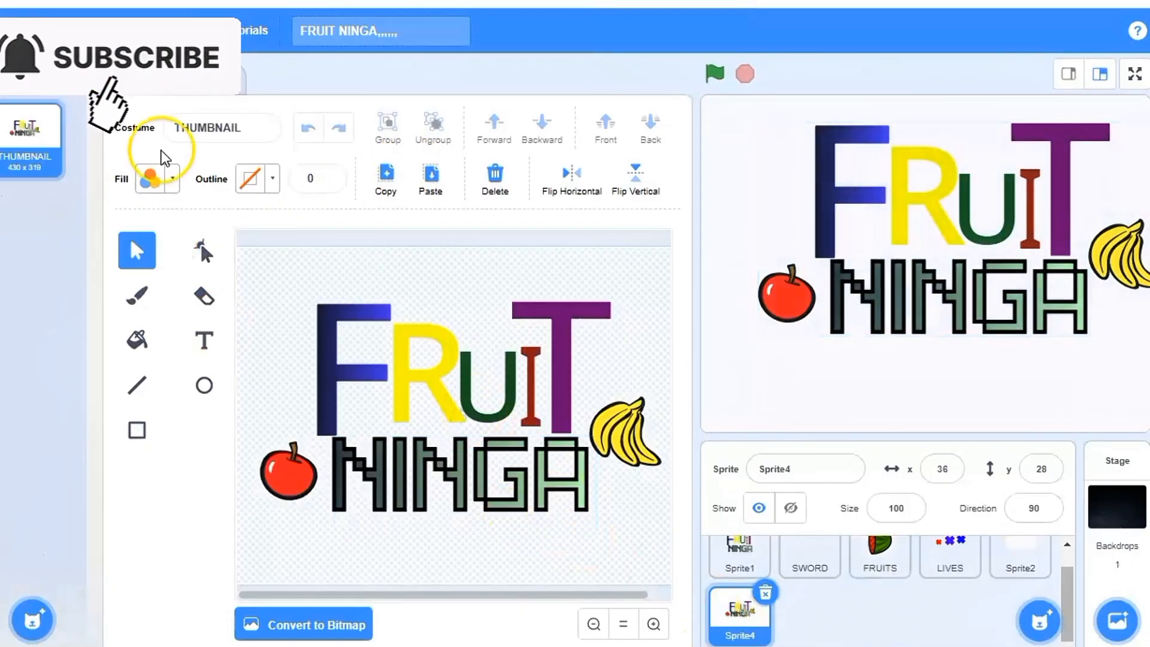
{"action": "left_click", "coordinate": [432, 180]}
{"action": "left_click_drag", "start_coordinate": [465, 419], "coordinate": [612, 546]}
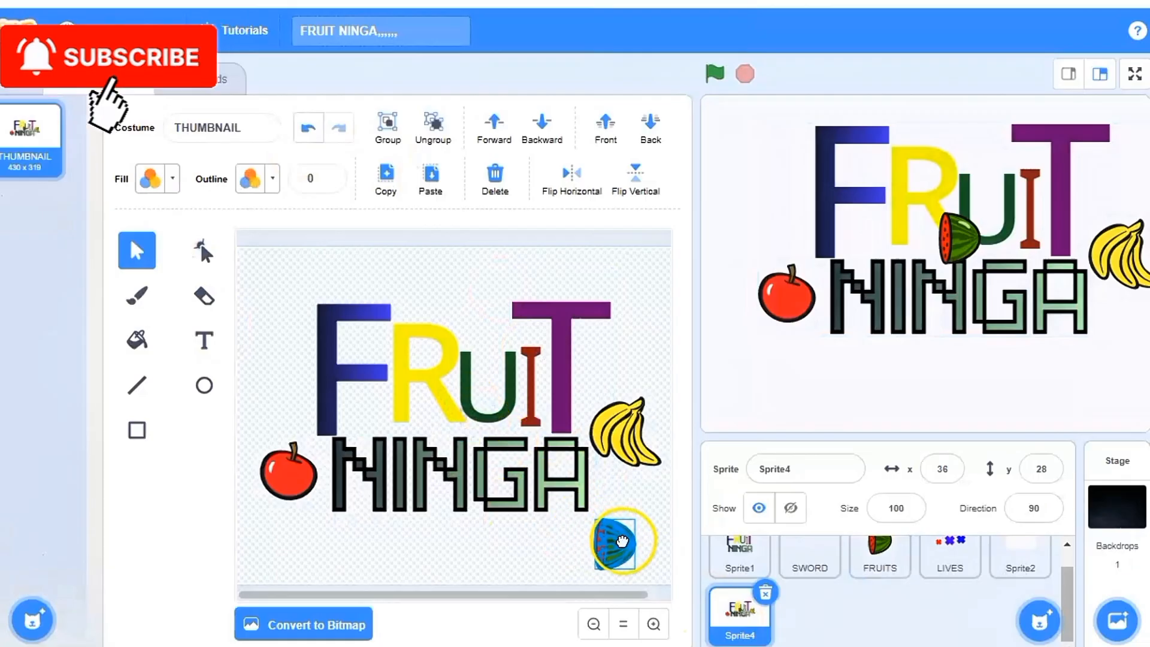
{"action": "left_click_drag", "start_coordinate": [598, 585], "coordinate": [598, 584]}
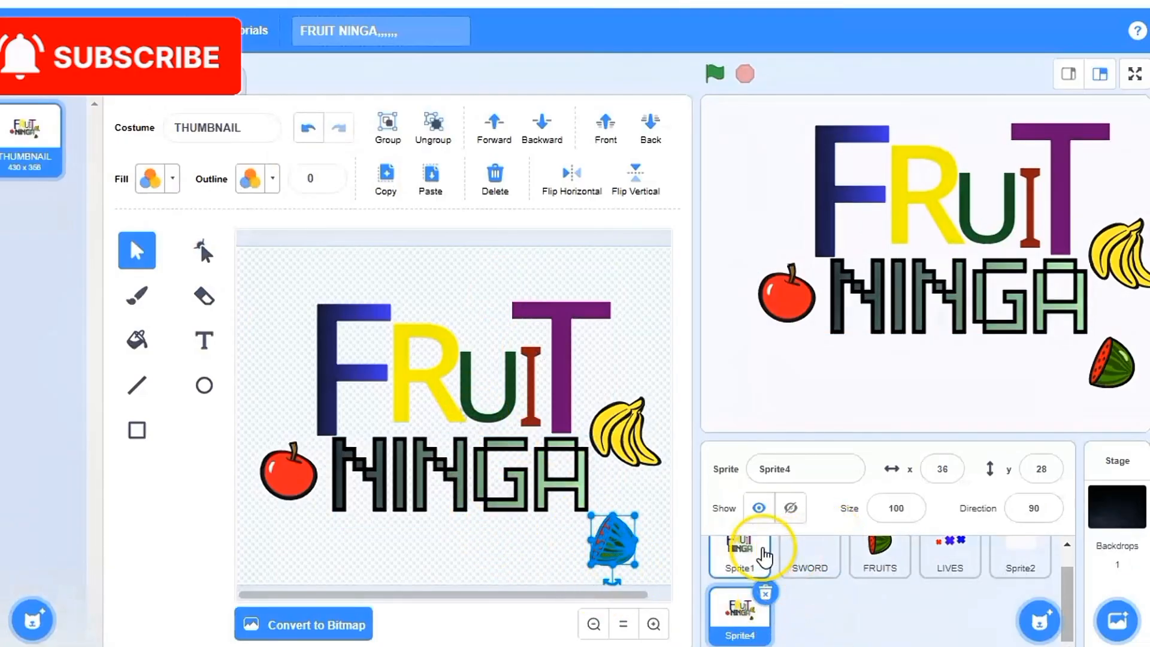
Copy the bomb from costume1 of FRUITS into the THUMBNAIL costume, place it below the apple and tilt it.
{"action": "left_click", "coordinate": [876, 551]}
{"action": "left_click_drag", "start_coordinate": [99, 285], "coordinate": [98, 600]}
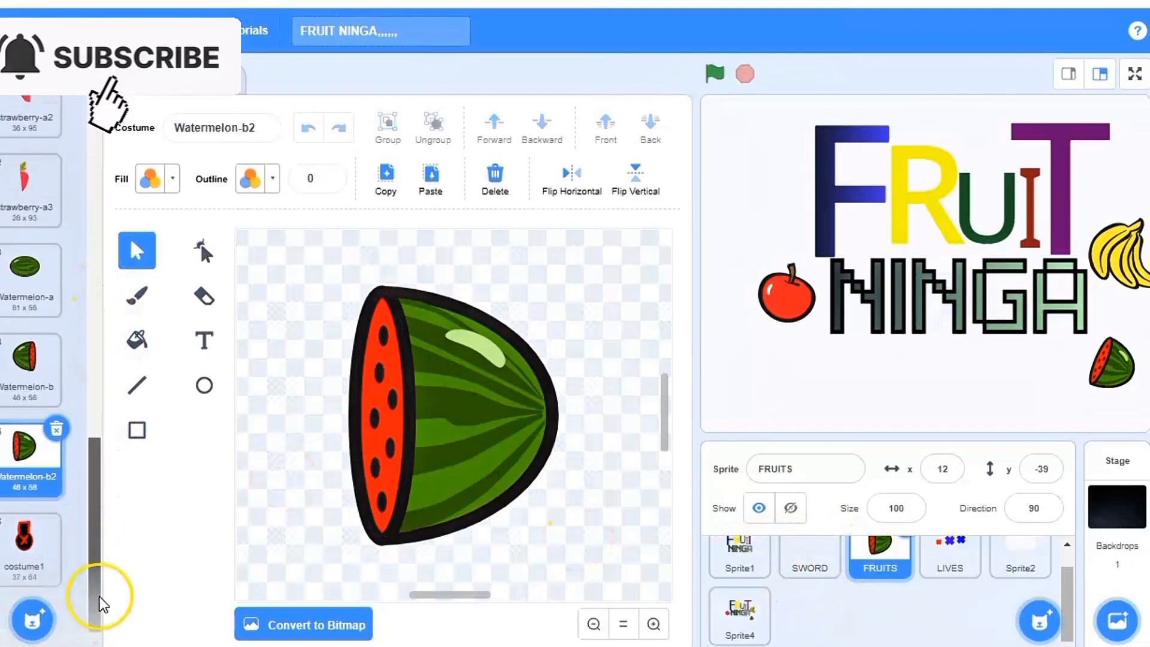
{"action": "mouse_move", "coordinate": [27, 547]}
{"action": "left_click", "coordinate": [4, 517]}
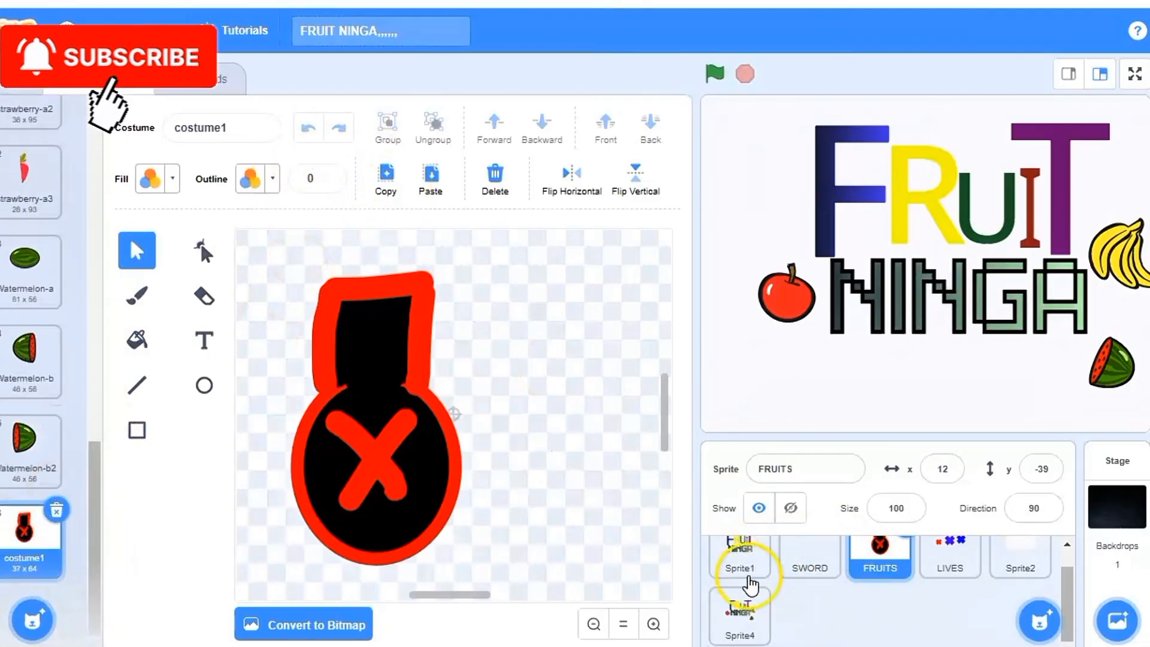
{"action": "left_click", "coordinate": [751, 619]}
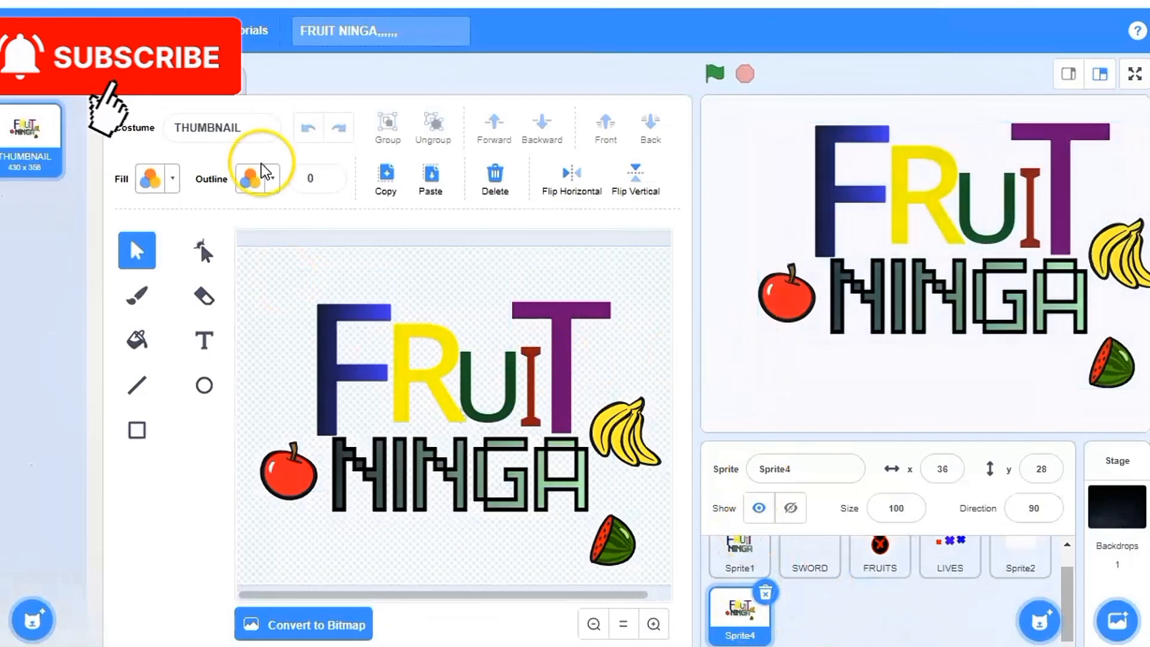
{"action": "left_click", "coordinate": [430, 182]}
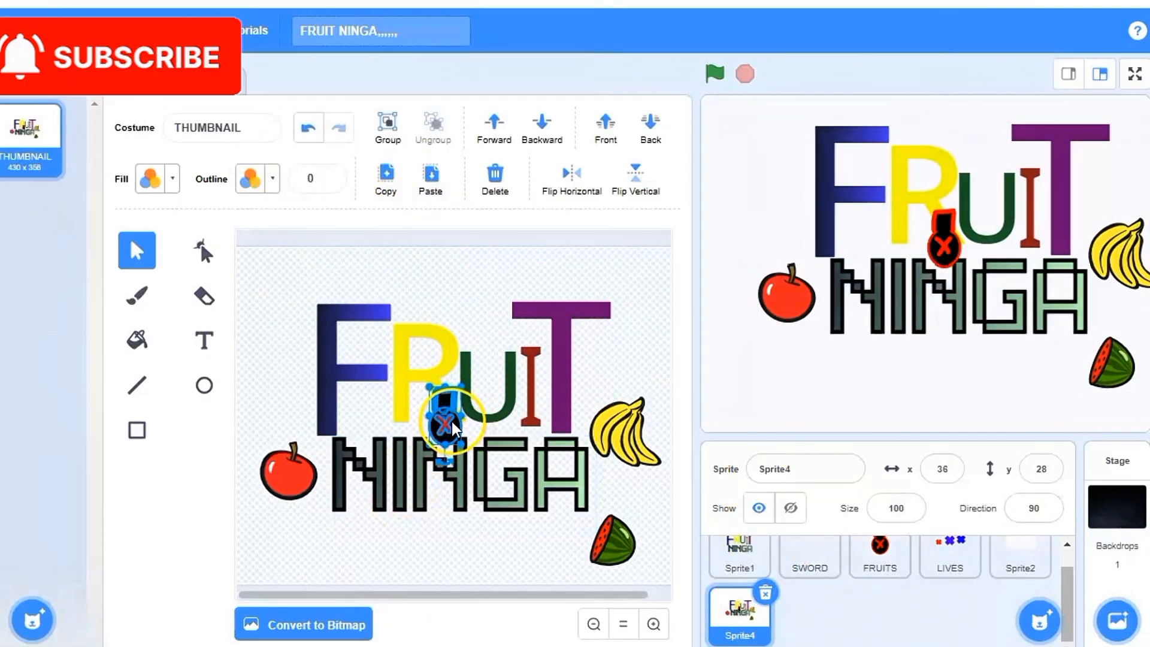
{"action": "left_click_drag", "start_coordinate": [452, 422], "coordinate": [319, 548]}
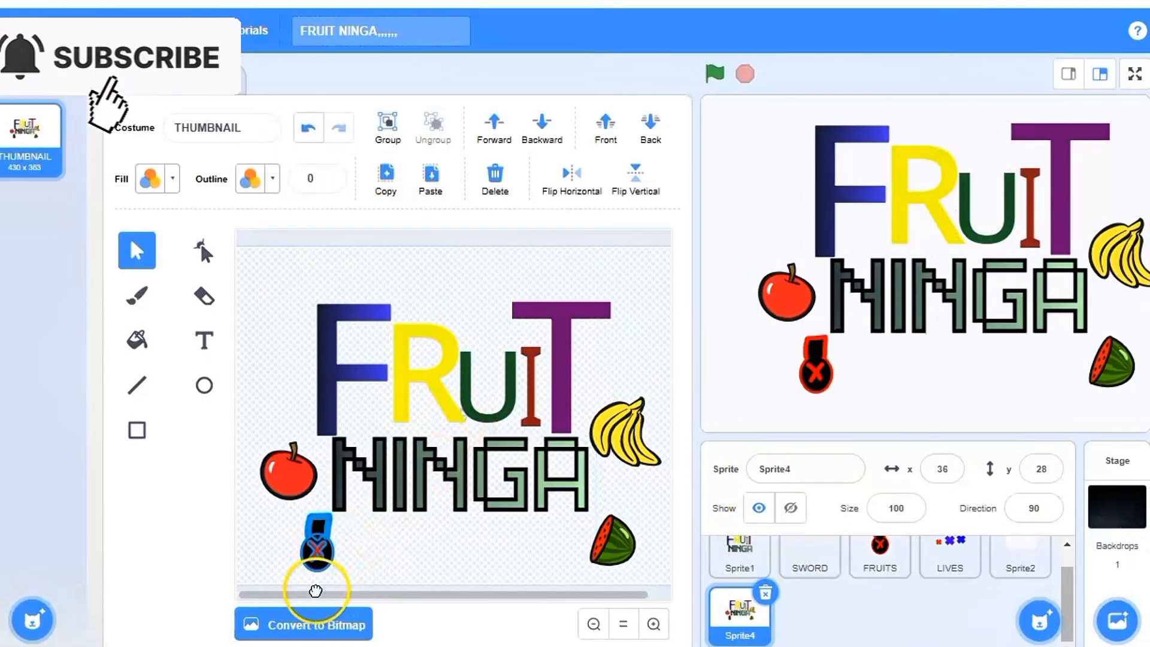
{"action": "left_click_drag", "start_coordinate": [316, 591], "coordinate": [334, 547]}
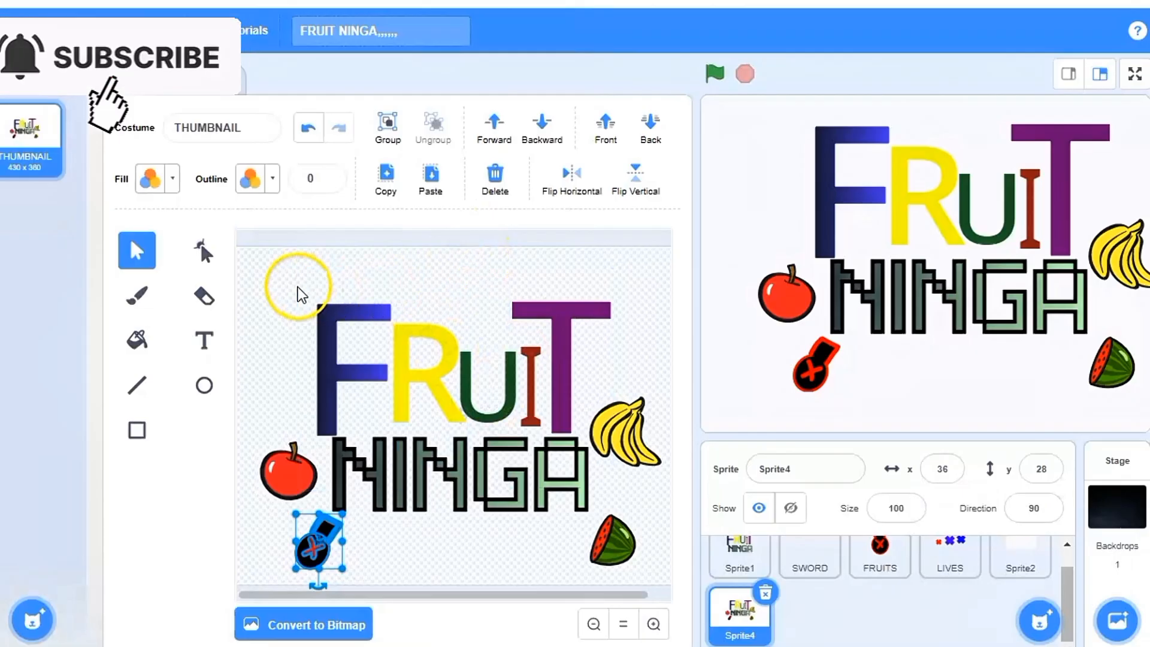
Move the FRUIT NINGA lettering up slightly and add the text "In Scratch" beneath it.
{"action": "left_click_drag", "start_coordinate": [301, 294], "coordinate": [599, 541]}
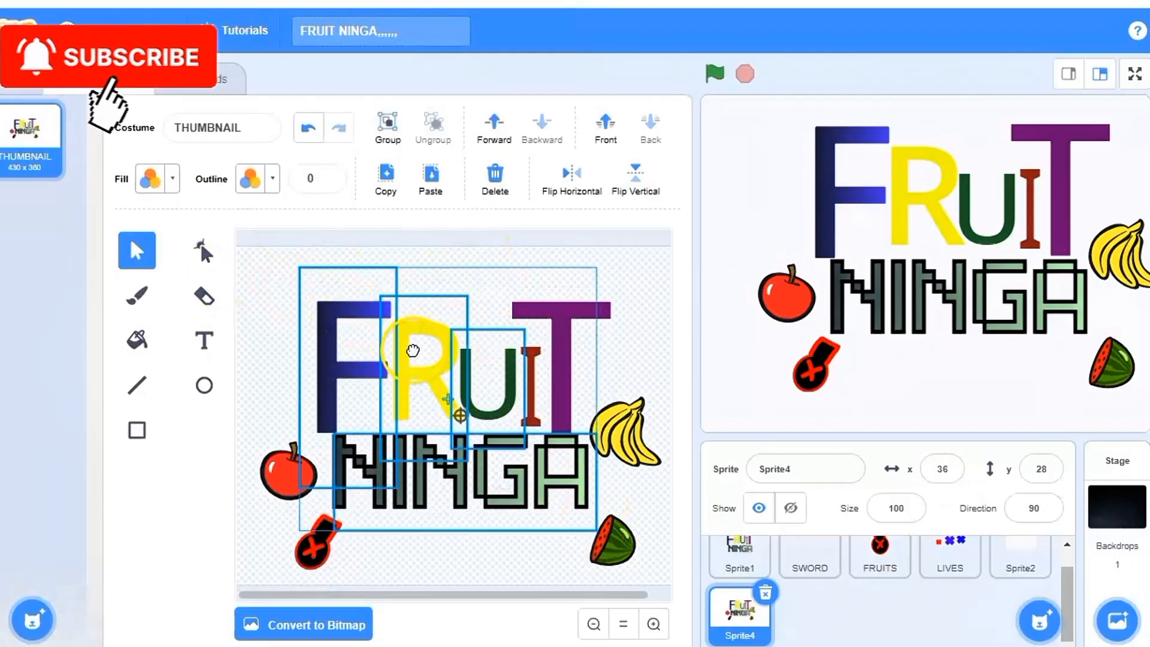
{"action": "left_click_drag", "start_coordinate": [413, 350], "coordinate": [411, 321]}
{"action": "left_click", "coordinate": [487, 545]}
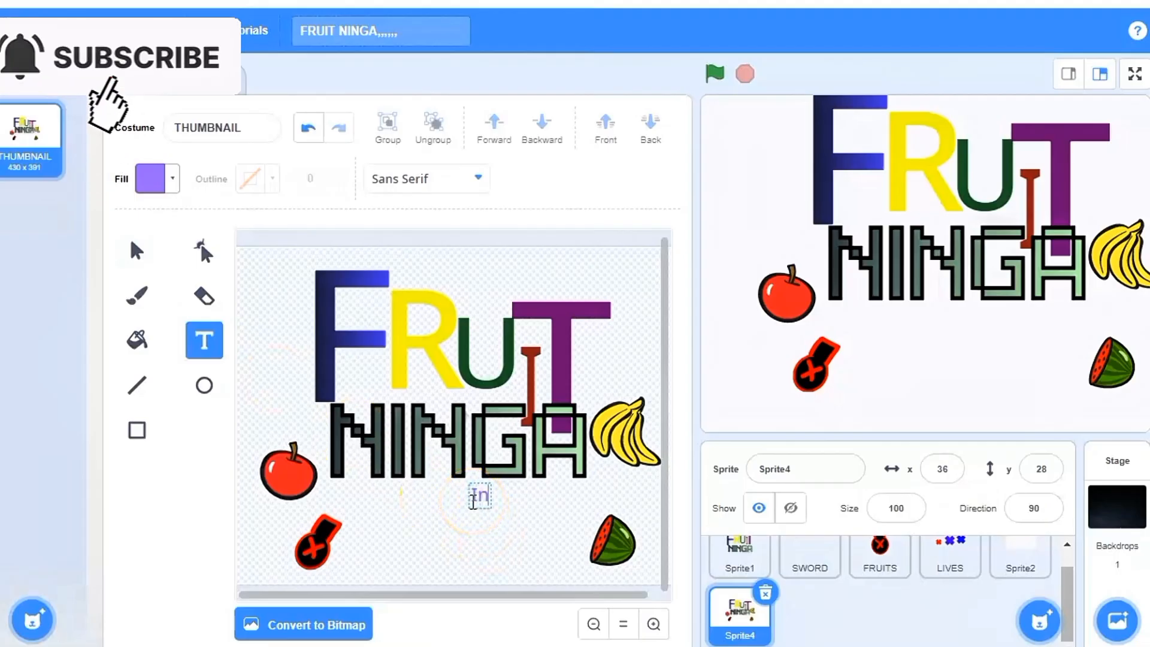
{"action": "type", "text": "cra"}
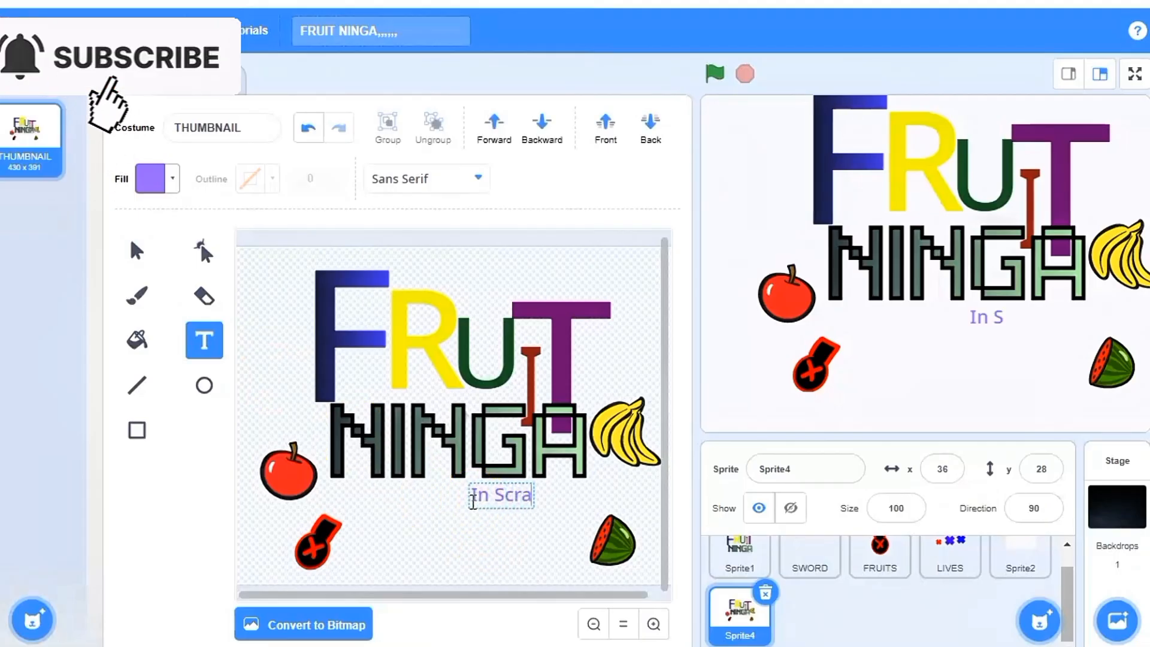
{"action": "type", "text": "tcg"}
{"action": "key", "text": "BackSpace"}
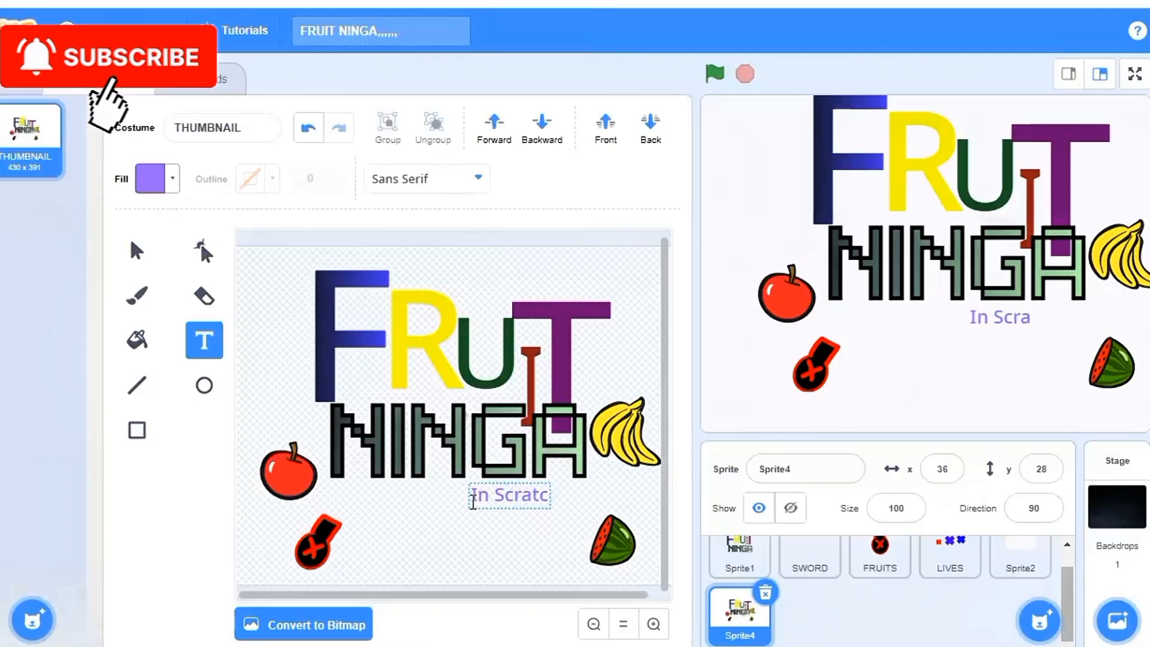
{"action": "type", "text": "h"}
{"action": "left_click", "coordinate": [498, 562]}
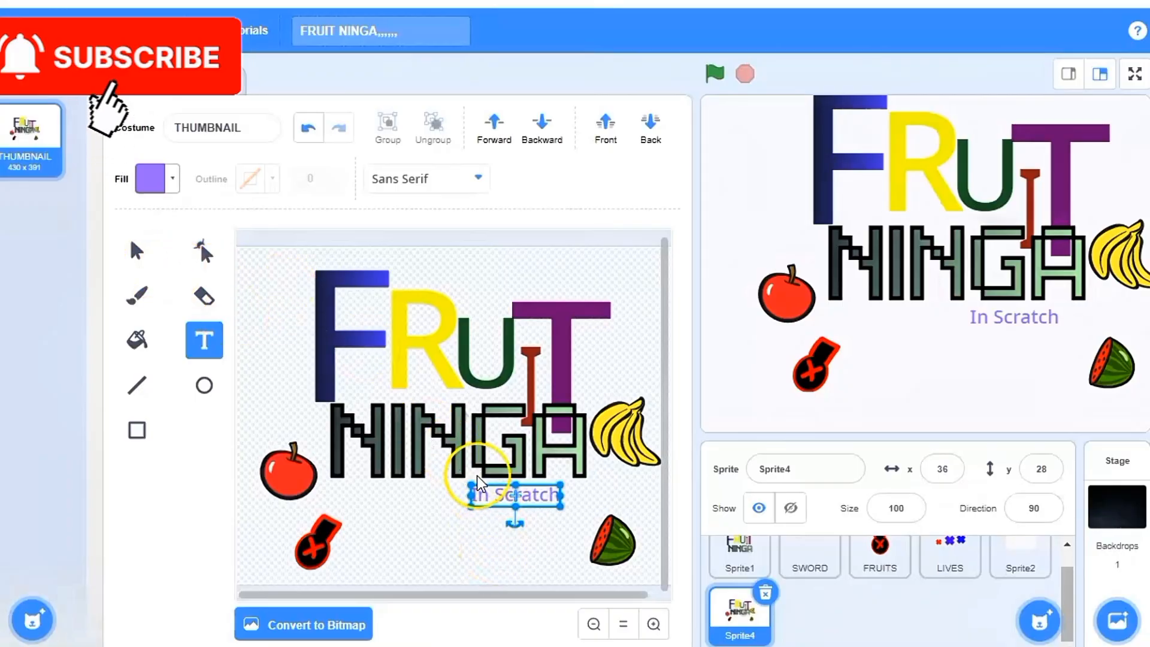
Enlarge the "In Scratch" text to fit between NINGA and the watermelon and set its fill brightness to 18.
{"action": "left_click_drag", "start_coordinate": [470, 511], "coordinate": [425, 549]}
{"action": "left_click_drag", "start_coordinate": [539, 527], "coordinate": [587, 498]}
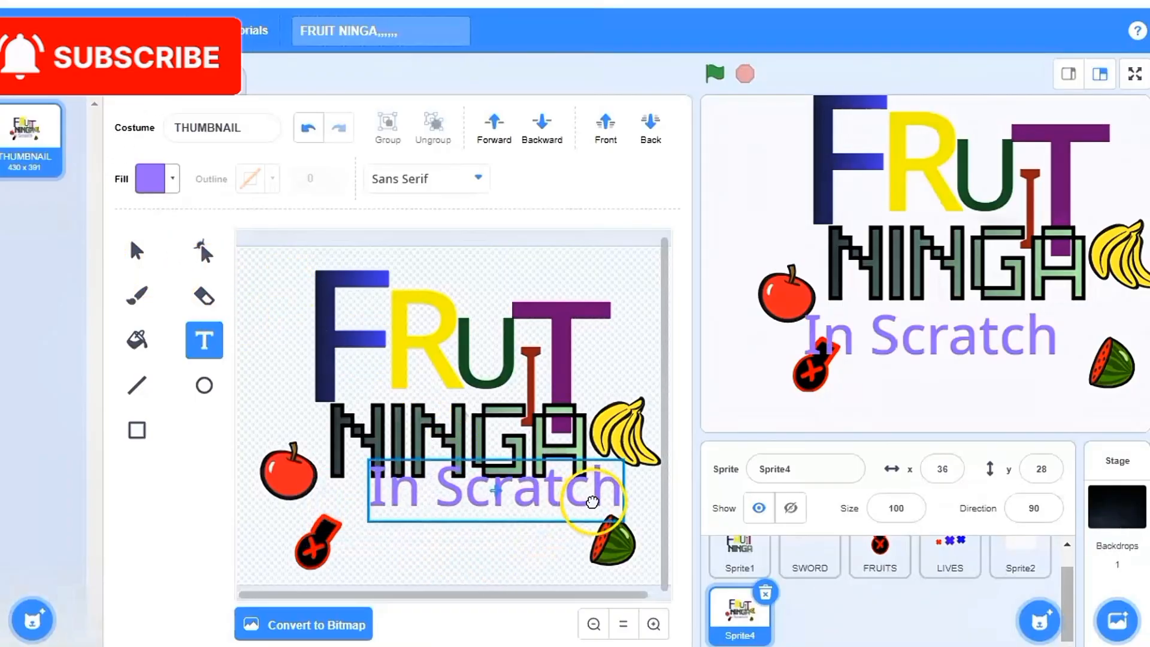
{"action": "left_click_drag", "start_coordinate": [627, 459], "coordinate": [577, 504]}
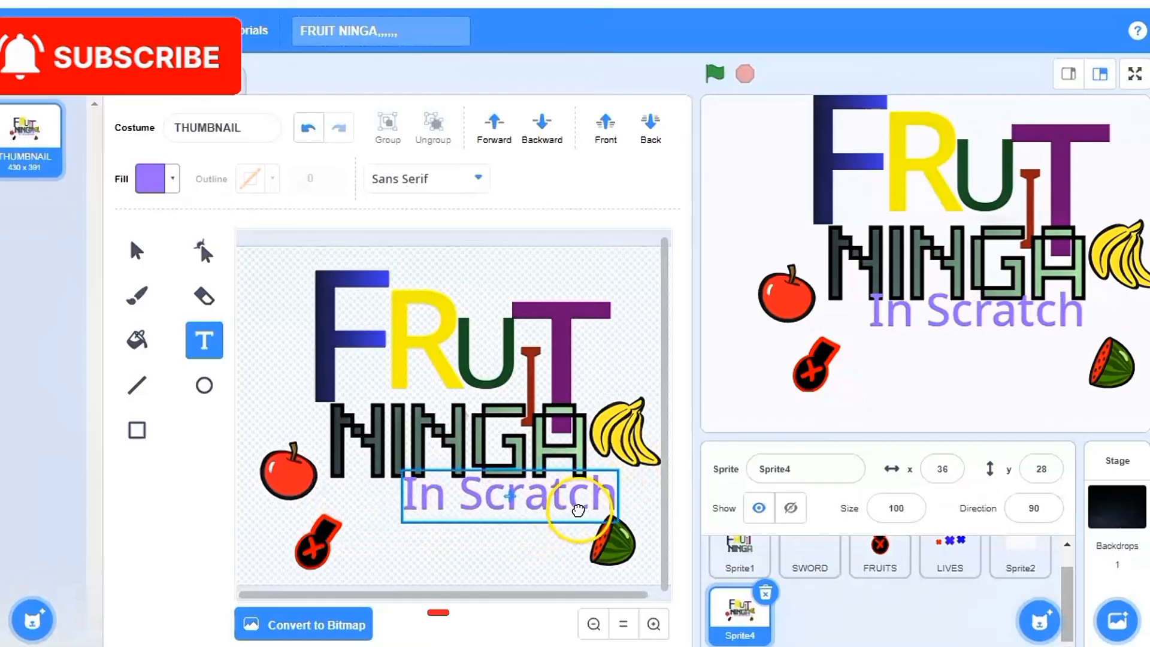
{"action": "left_click", "coordinate": [171, 179]}
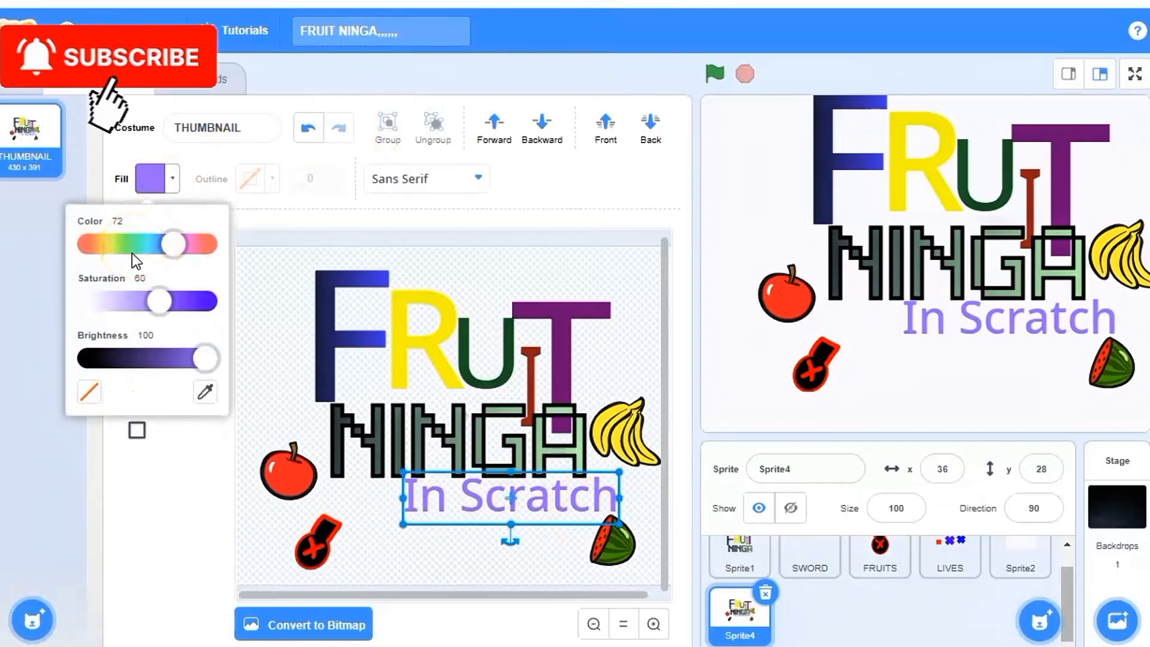
{"action": "left_click", "coordinate": [113, 359]}
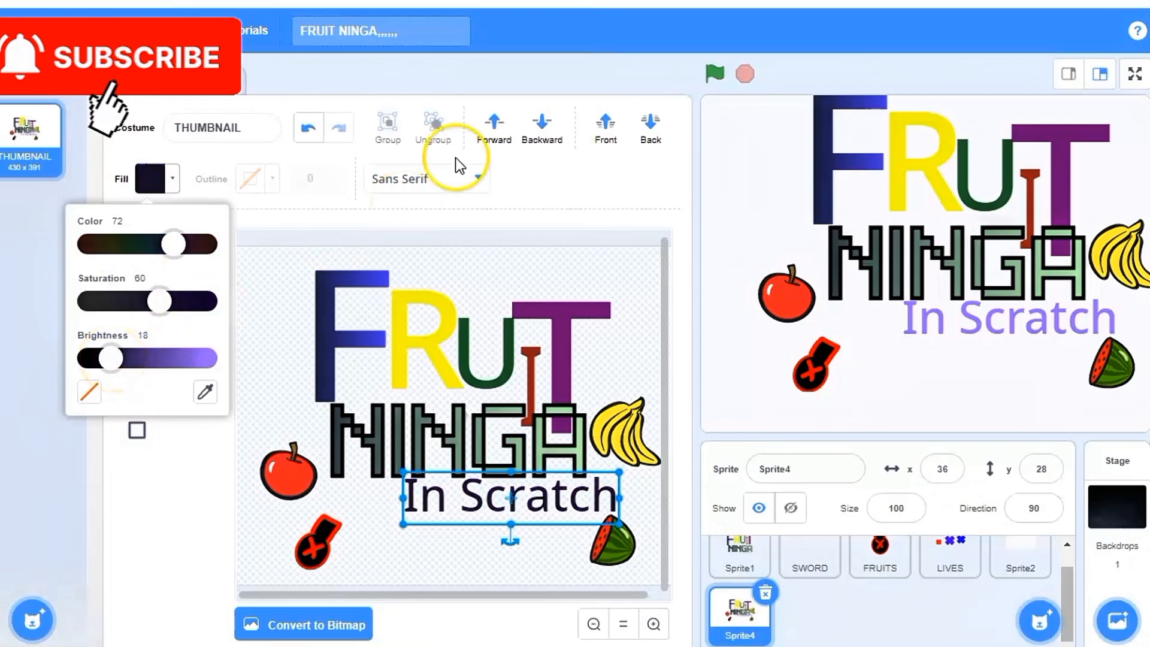
{"action": "left_click", "coordinate": [267, 262]}
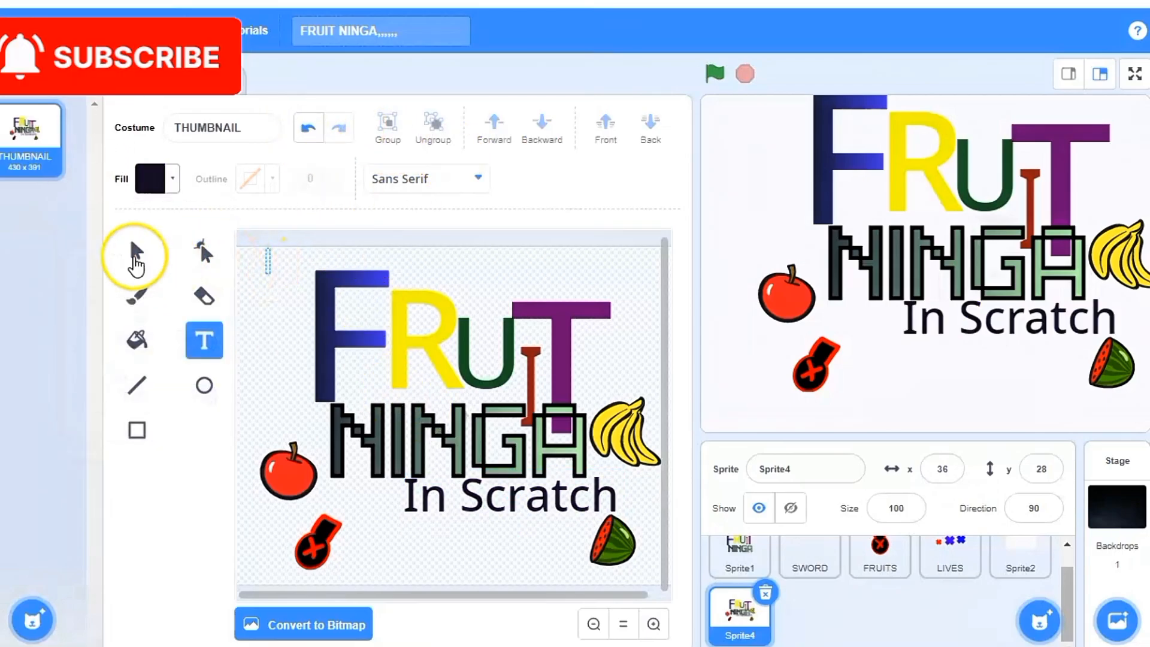
Give the "In Scratch" text a black outline of width 2 and nudge it slightly down and to the right.
{"action": "left_click", "coordinate": [136, 250]}
{"action": "left_click", "coordinate": [487, 508]}
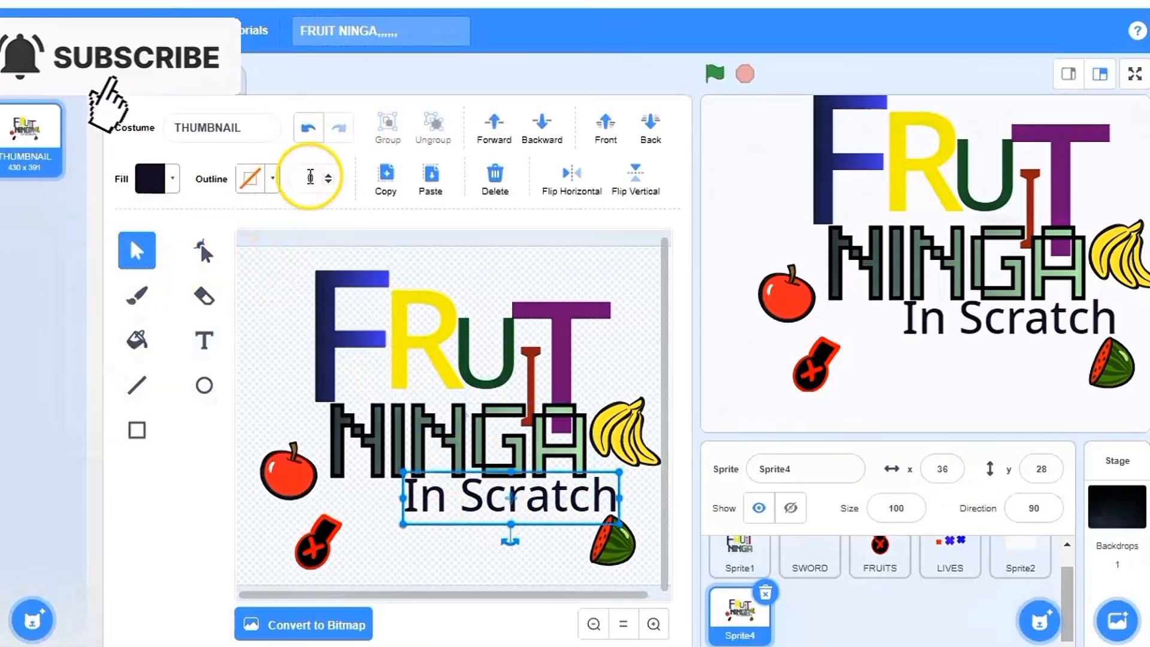
{"action": "left_click", "coordinate": [328, 174]}
{"action": "left_click", "coordinate": [328, 174]}
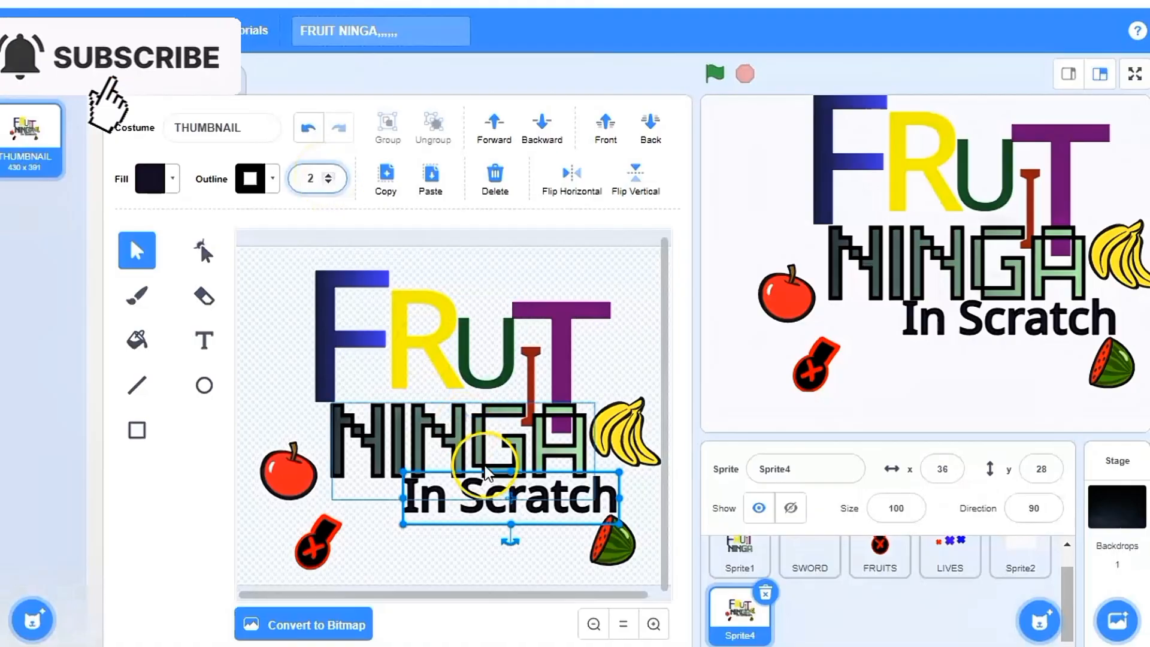
{"action": "left_click_drag", "start_coordinate": [487, 474], "coordinate": [497, 479]}
{"action": "left_click", "coordinate": [445, 569]}
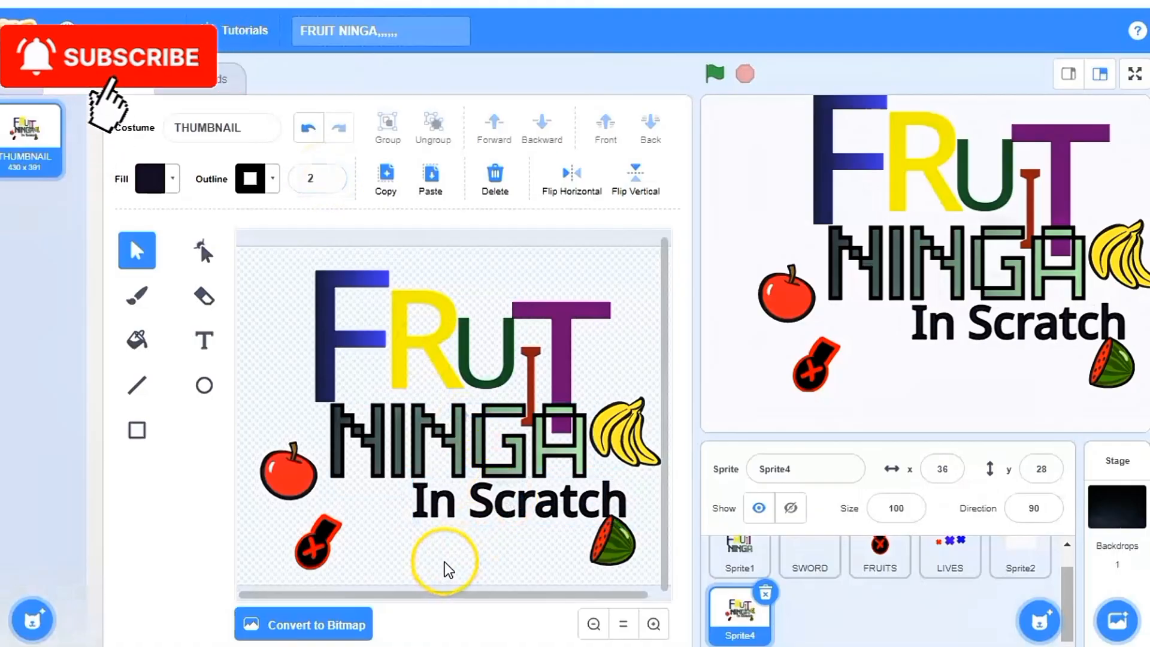
Select all the thumbnail artwork and shift it slightly left and down so the bananas fit on the stage.
{"action": "left_click_drag", "start_coordinate": [281, 282], "coordinate": [658, 498]}
{"action": "left_click_drag", "start_coordinate": [561, 412], "coordinate": [538, 447]}
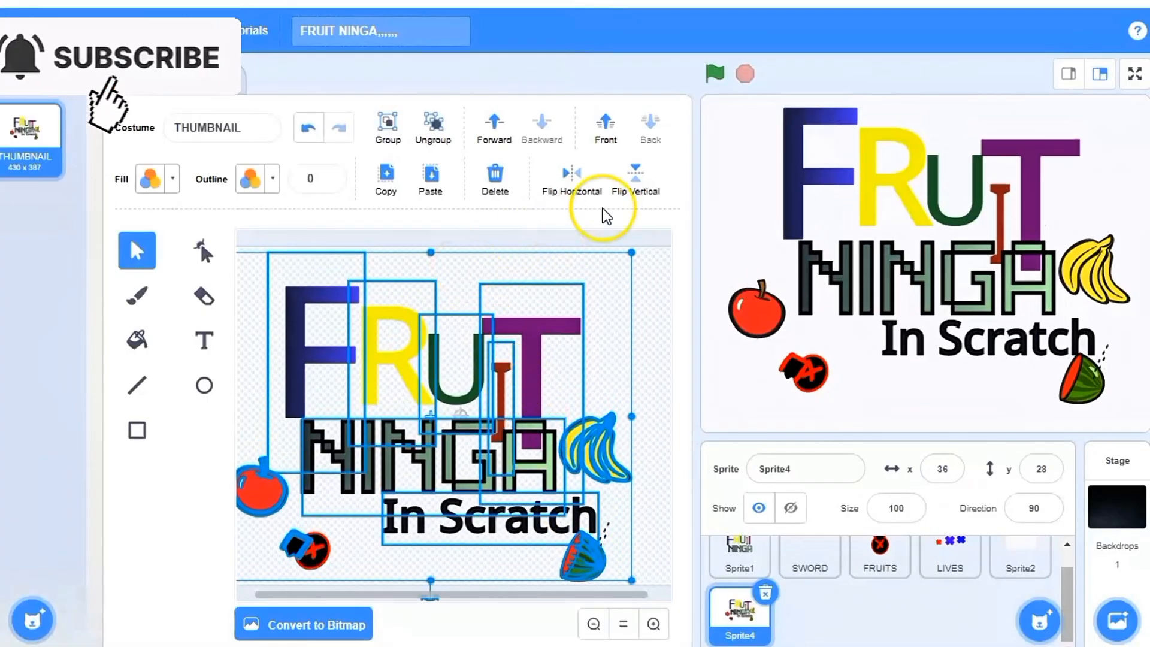
{"action": "left_click", "coordinate": [711, 348]}
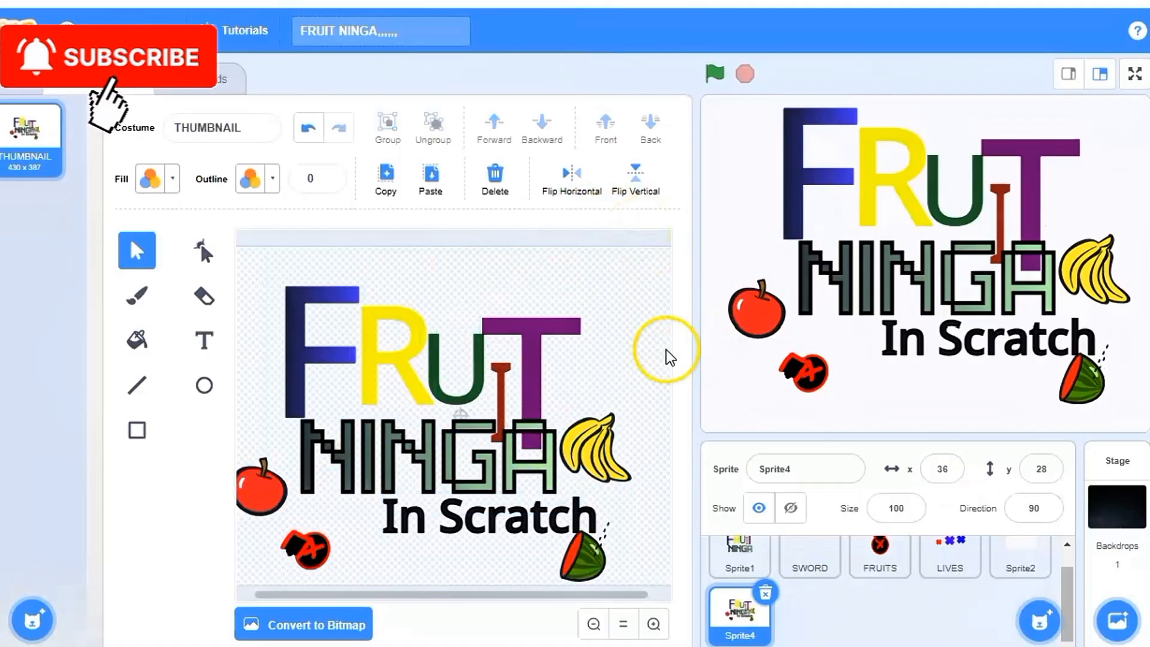
{"action": "left_click", "coordinate": [410, 302]}
{"action": "left_click", "coordinate": [438, 636]}
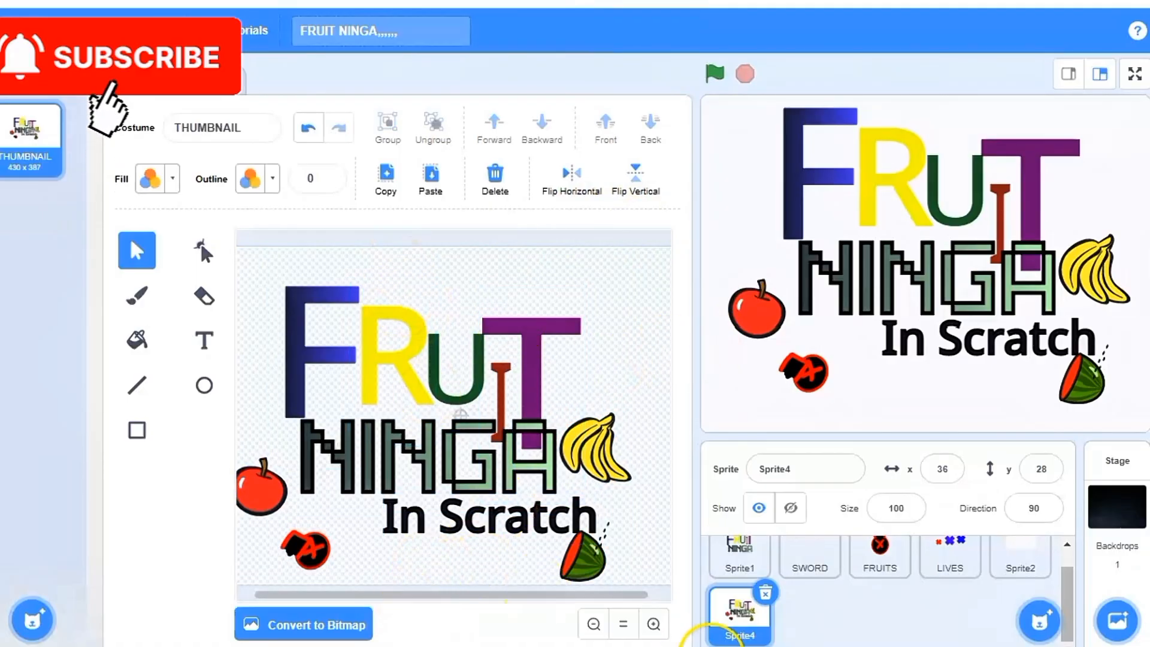
Rename the sprite Sprite4 as "thumbnail".
{"action": "left_click", "coordinate": [799, 468]}
{"action": "key", "text": "BackSpace"}
{"action": "key", "text": "BackSpace"}
{"action": "key", "text": "BackSpace"}
{"action": "key", "text": "BackSpace"}
{"action": "key", "text": "BackSpace"}
{"action": "key", "text": "BackSpace"}
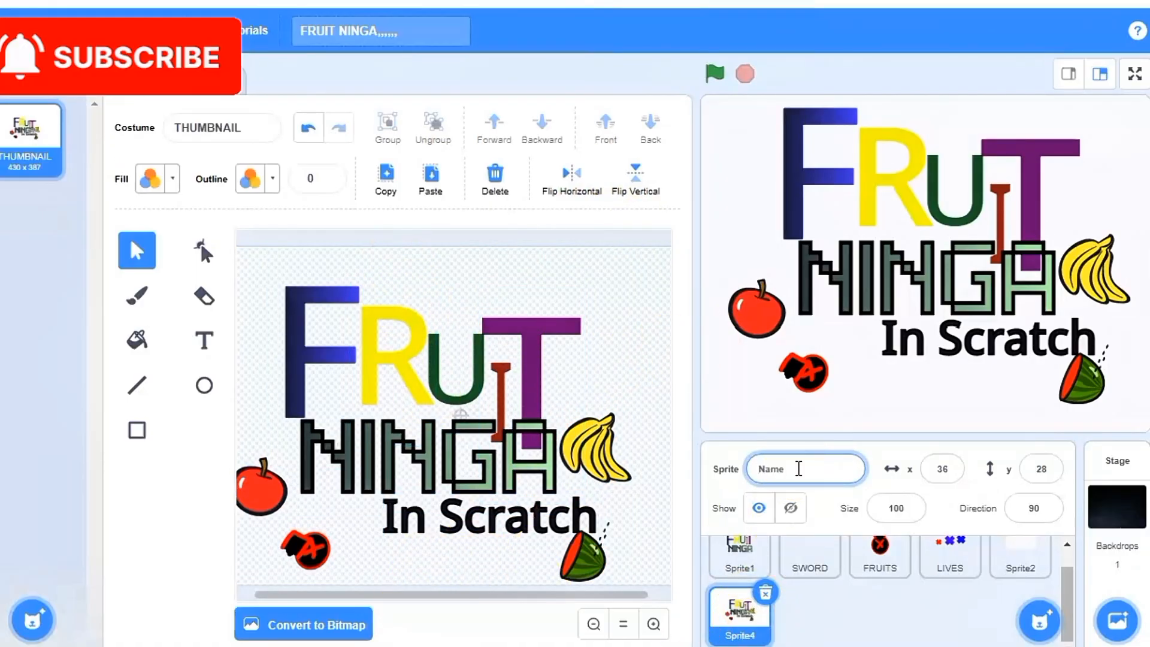
{"action": "type", "text": "thumb"}
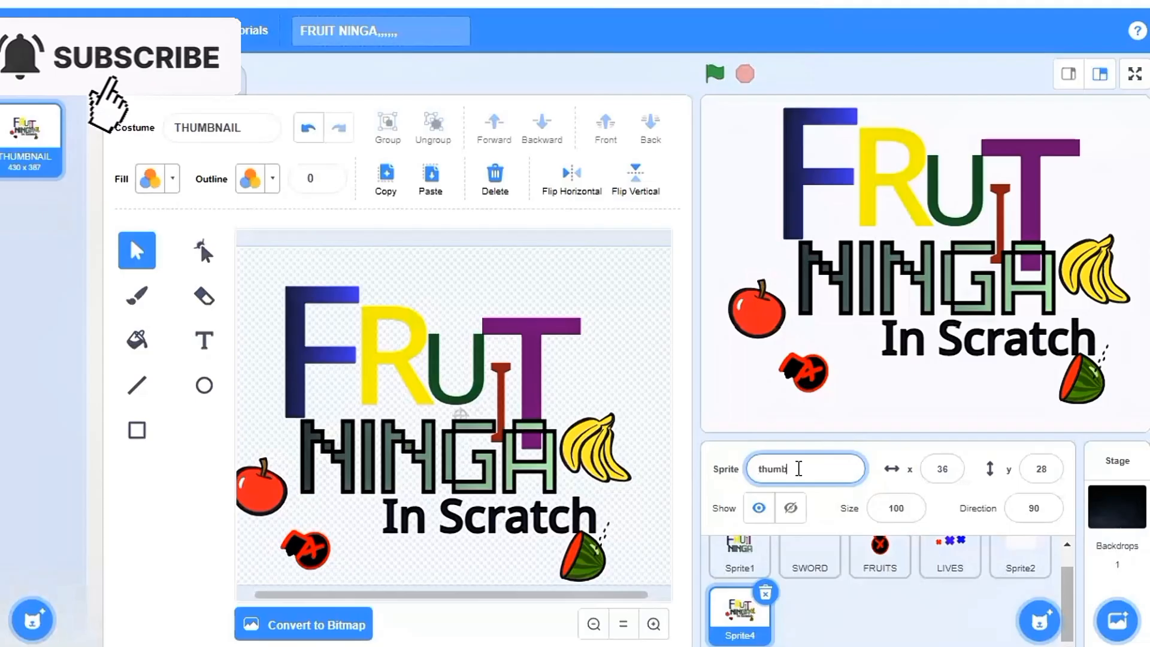
{"action": "type", "text": "nail"}
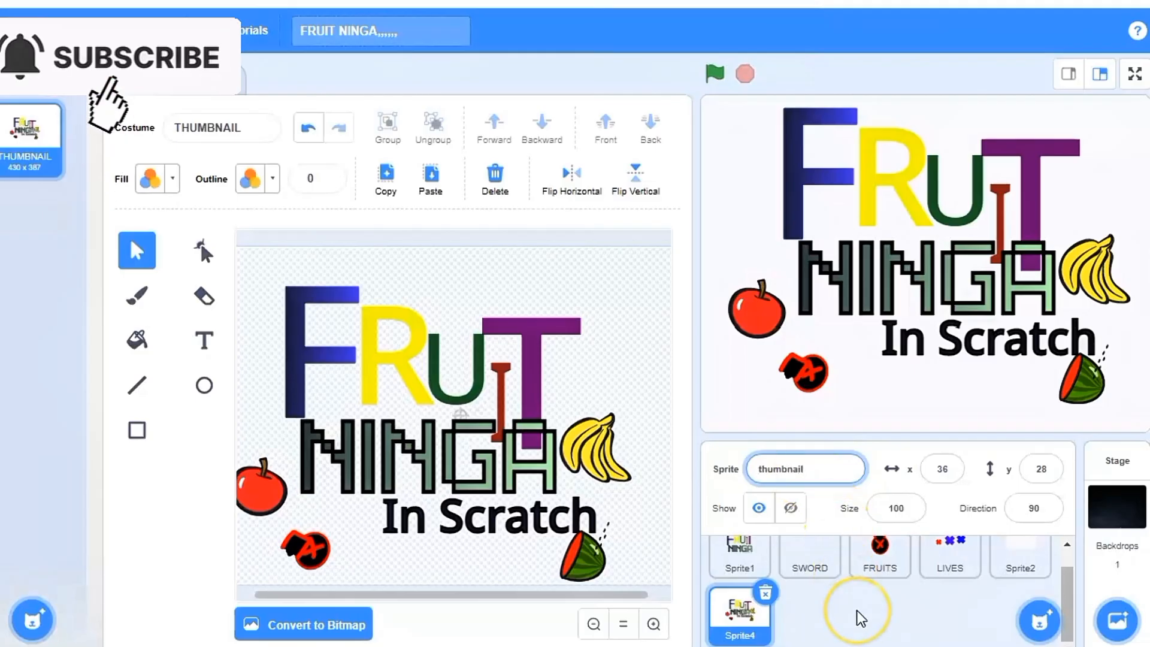
Rename the sprite holding the Start button and title costumes as "Start".
{"action": "left_click", "coordinate": [742, 547]}
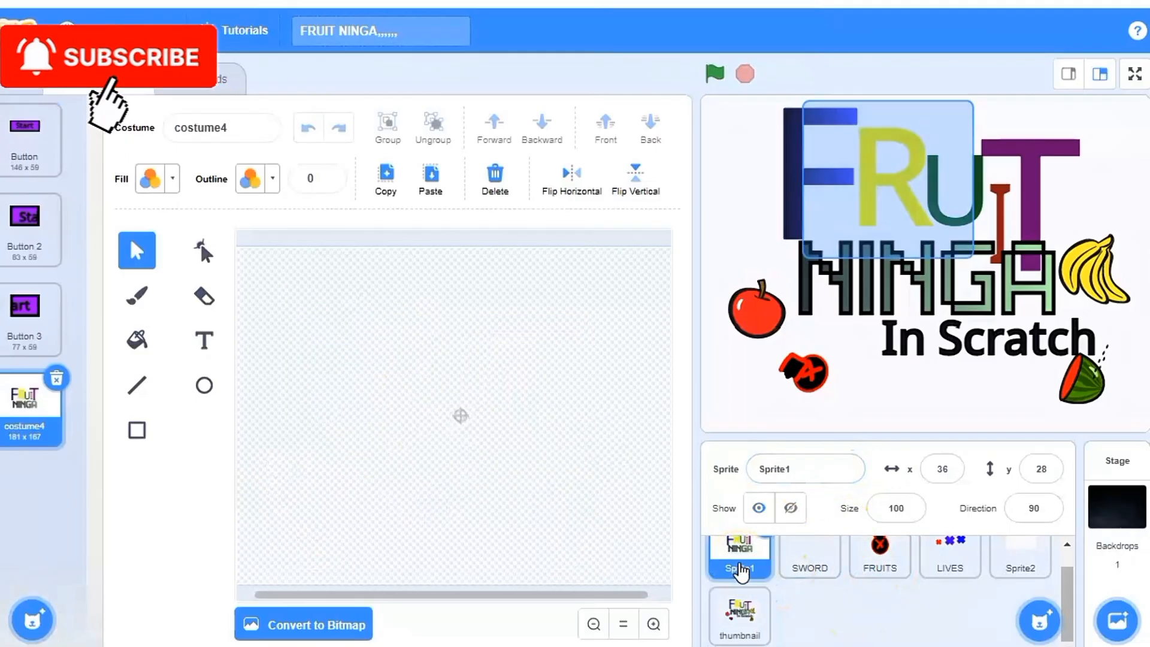
{"action": "left_click", "coordinate": [793, 476]}
{"action": "type", "text": "Sp"}
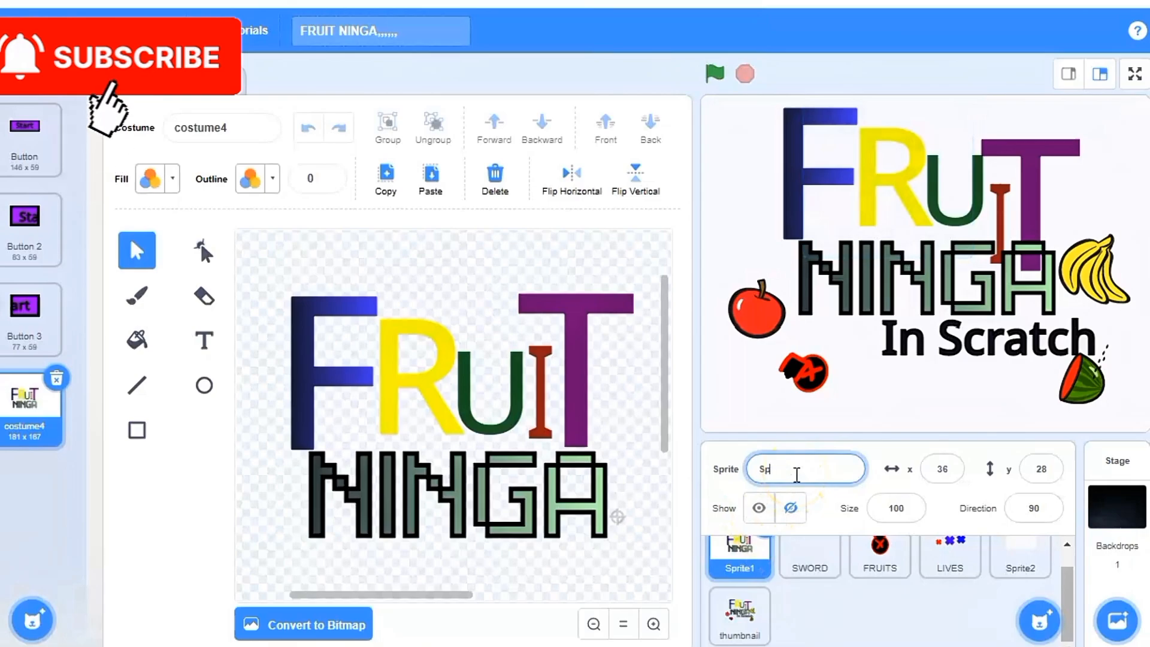
{"action": "key", "text": "BackSpace"}
{"action": "key", "text": "BackSpace"}
{"action": "type", "text": "Start"}
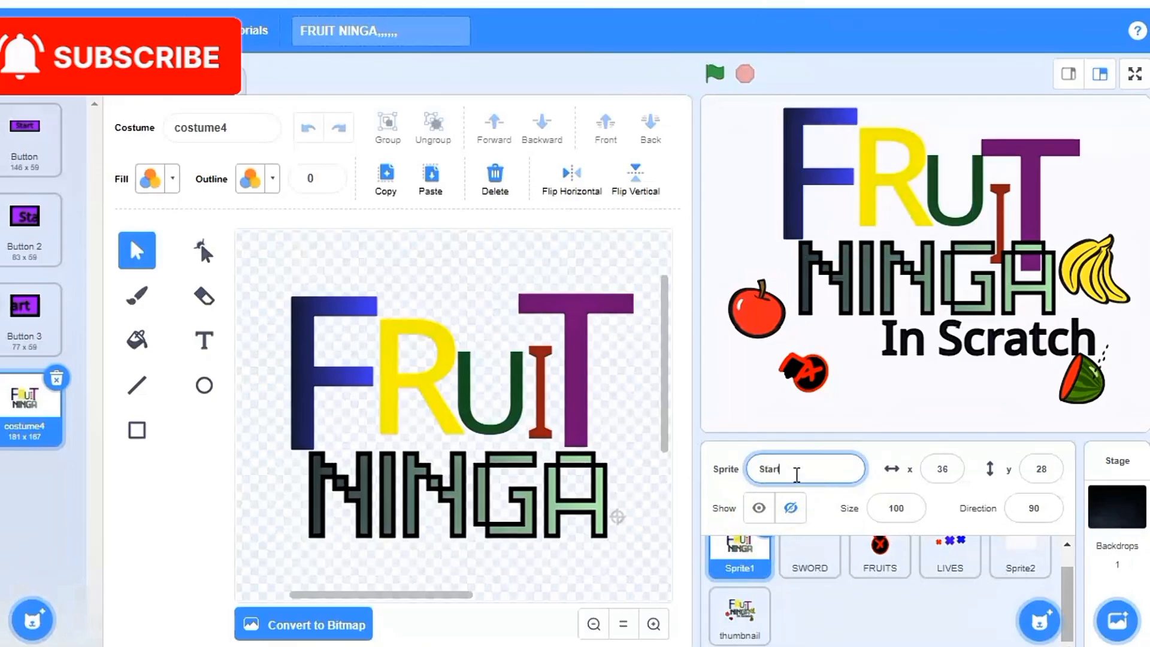
{"action": "left_click", "coordinate": [822, 561]}
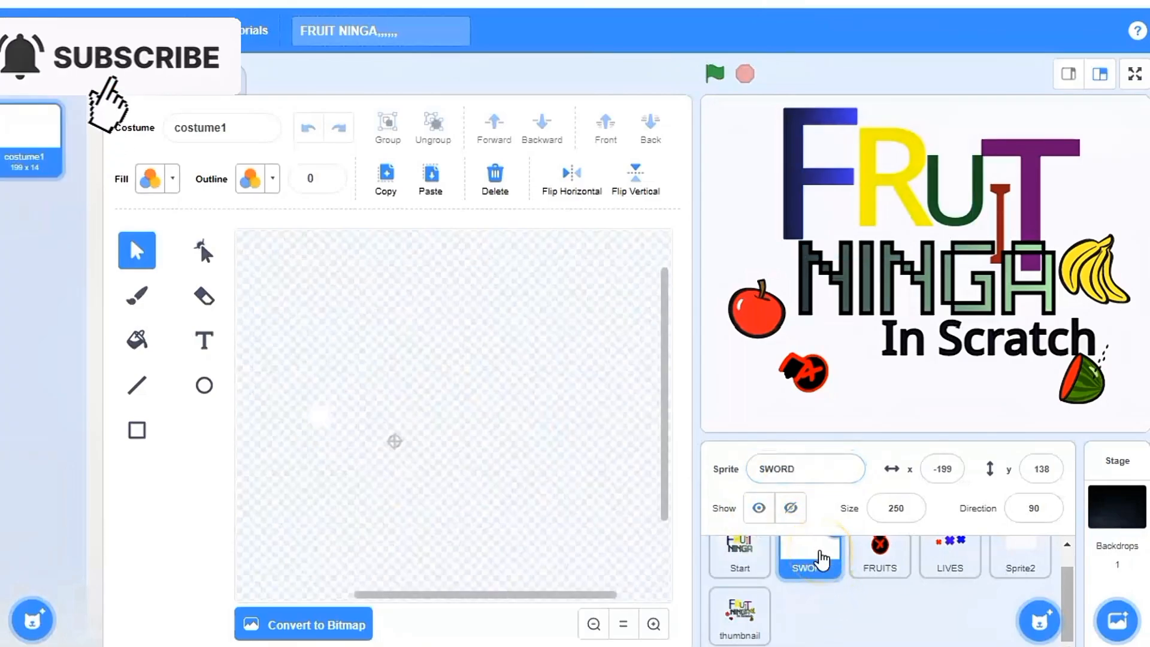
{"action": "left_click", "coordinate": [882, 561]}
{"action": "left_click", "coordinate": [953, 566]}
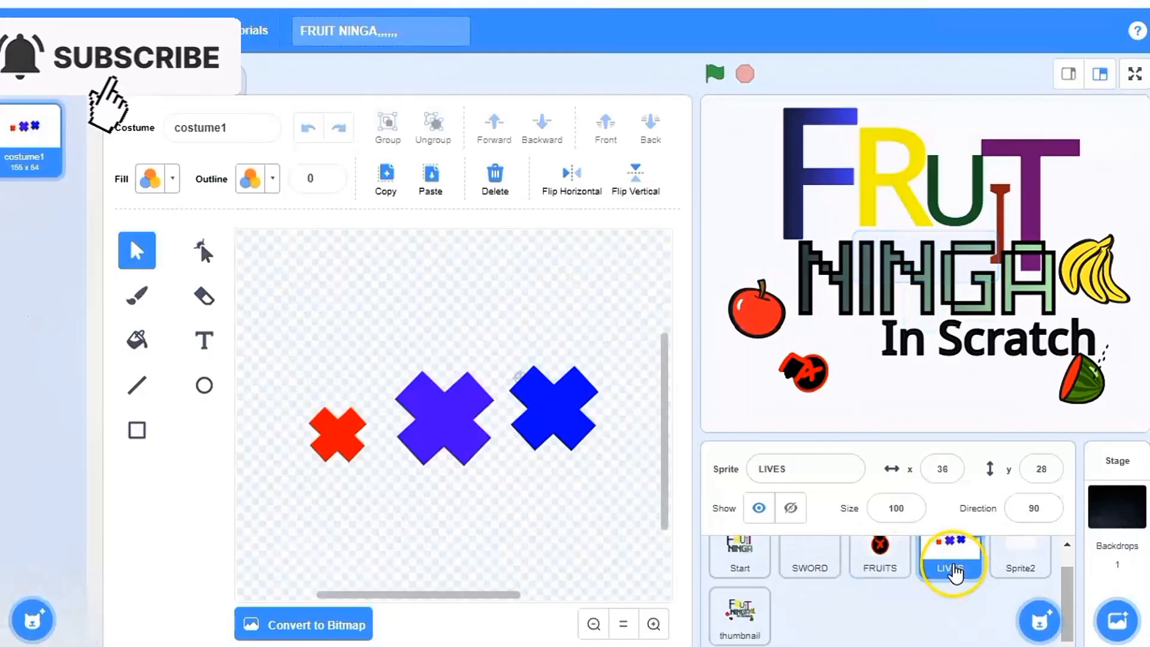
{"action": "left_click", "coordinate": [1027, 557]}
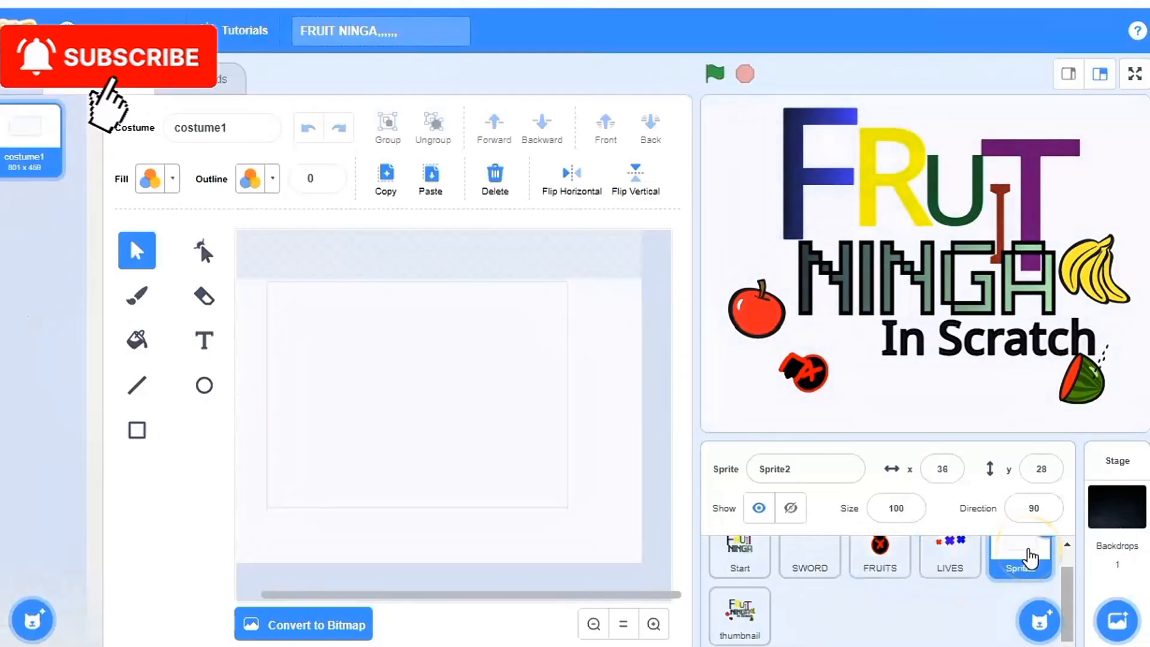
{"action": "left_click", "coordinate": [743, 621]}
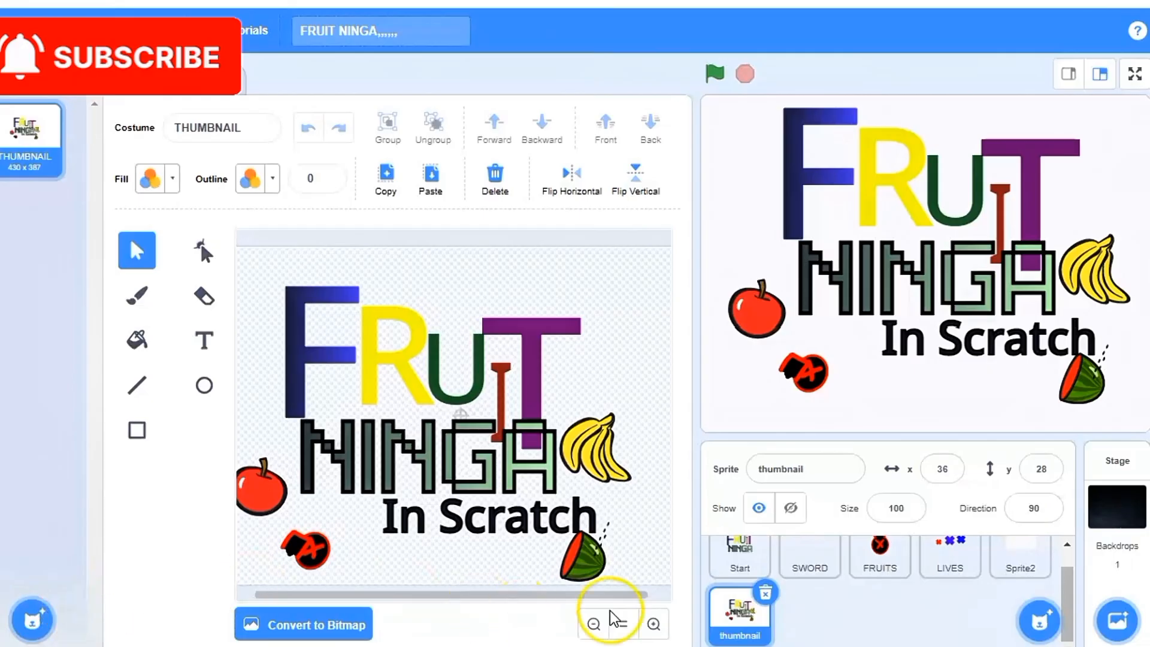
Paint a new sprite with a purple rectangle about 143 by 74 and set its black outline to width 2.
{"action": "mouse_move", "coordinate": [1040, 618]}
{"action": "left_click", "coordinate": [1041, 549]}
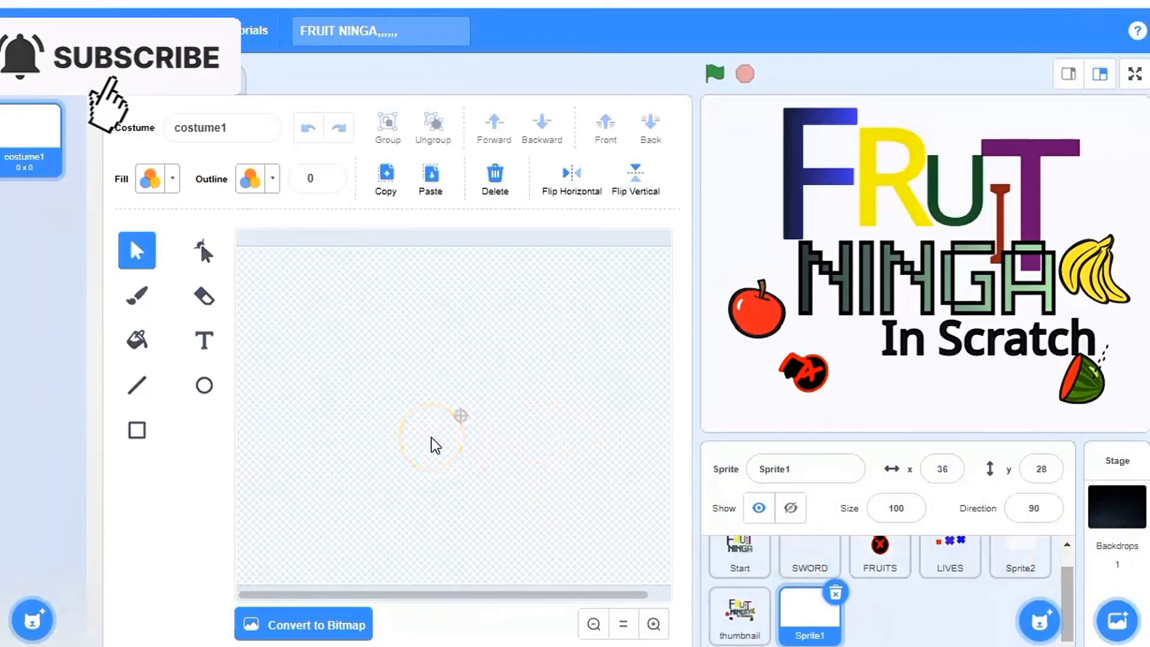
{"action": "left_click", "coordinate": [137, 428]}
{"action": "mouse_move", "coordinate": [376, 367]}
{"action": "left_mouse_down"}
{"action": "mouse_move", "coordinate": [533, 437]}
{"action": "mouse_move", "coordinate": [510, 437]}
{"action": "left_mouse_up"}
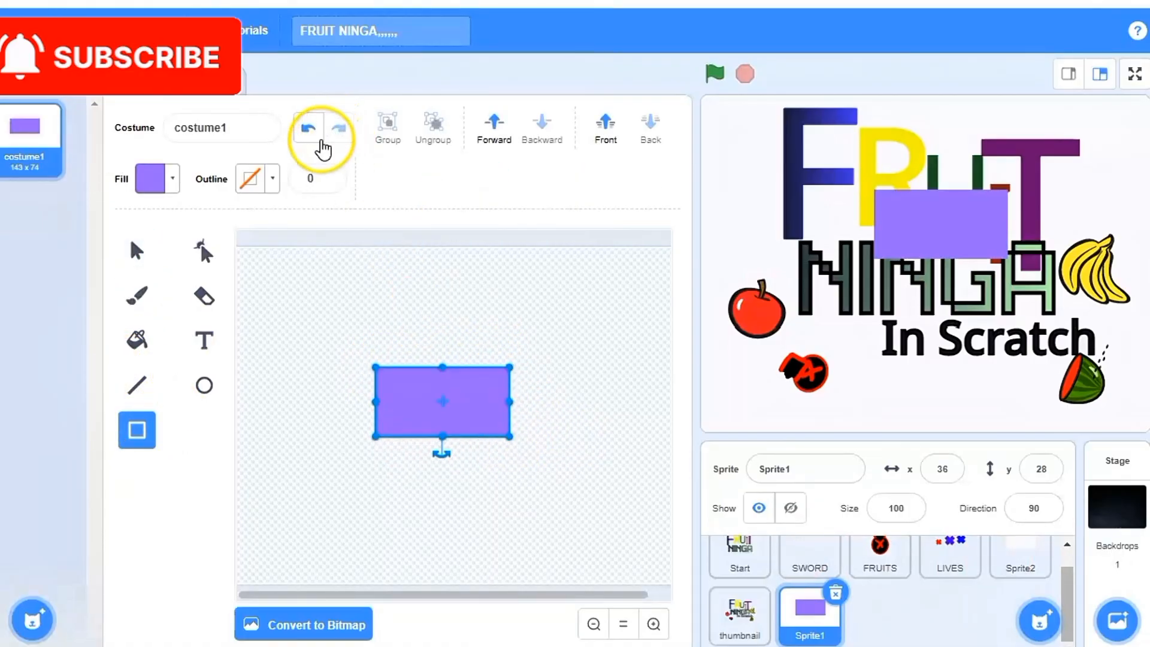
{"action": "left_click", "coordinate": [329, 179]}
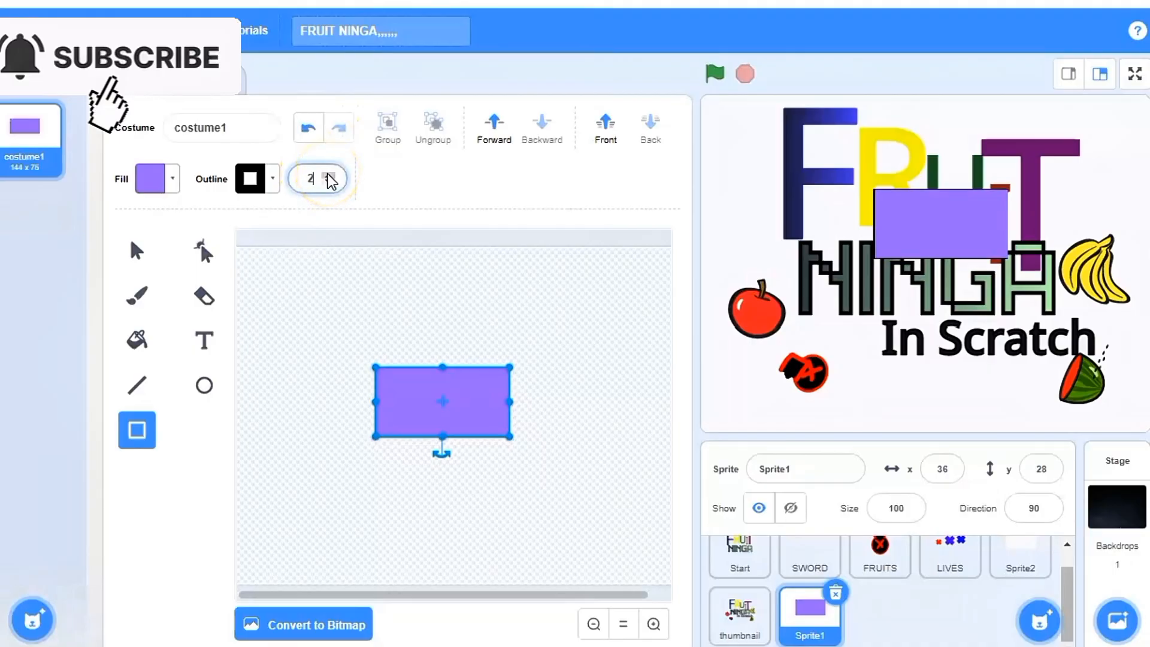
Increase the purple rectangle's black outline width to 19.
{"action": "left_click", "coordinate": [329, 178]}
{"action": "left_click", "coordinate": [329, 178]}
{"action": "left_click", "coordinate": [329, 178]}
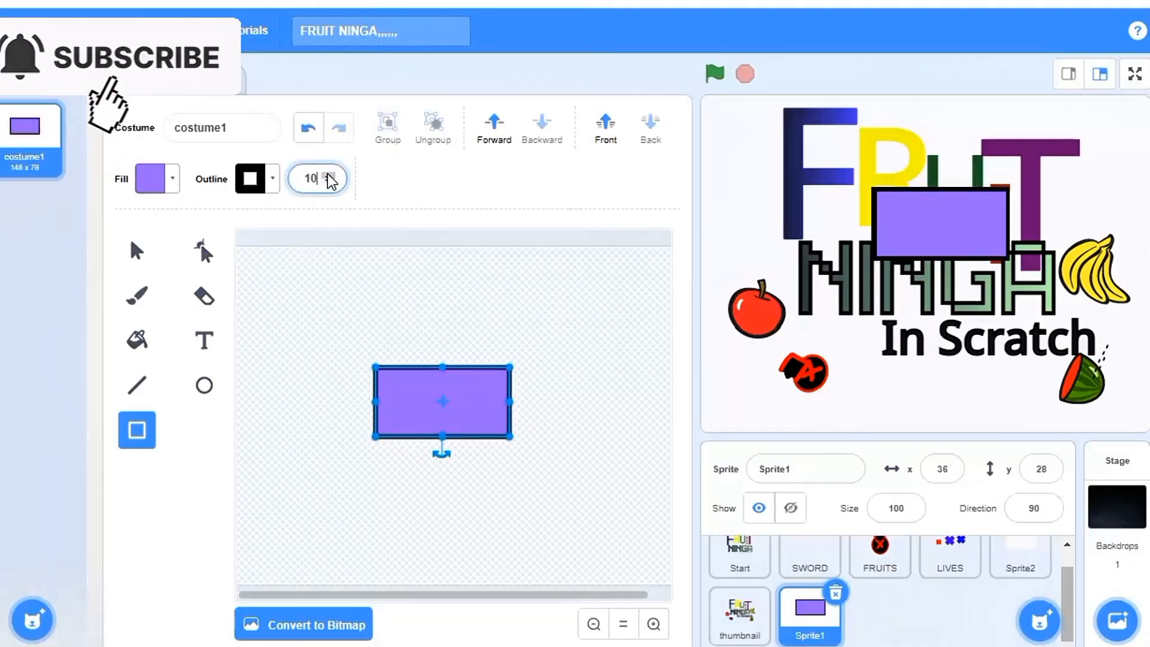
{"action": "left_click", "coordinate": [329, 178]}
{"action": "left_click", "coordinate": [329, 178]}
{"action": "left_click", "coordinate": [329, 178]}
{"action": "left_click", "coordinate": [329, 178]}
Add the Earth costume from the costume library to the rectangle sprite.
{"action": "mouse_move", "coordinate": [33, 621]}
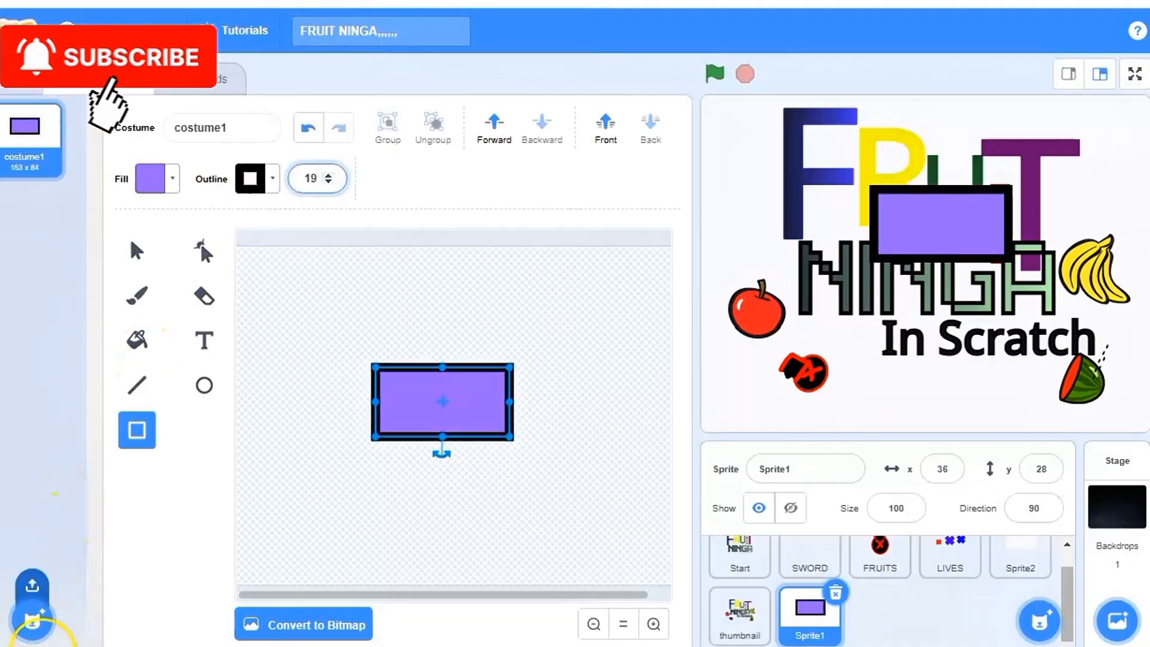
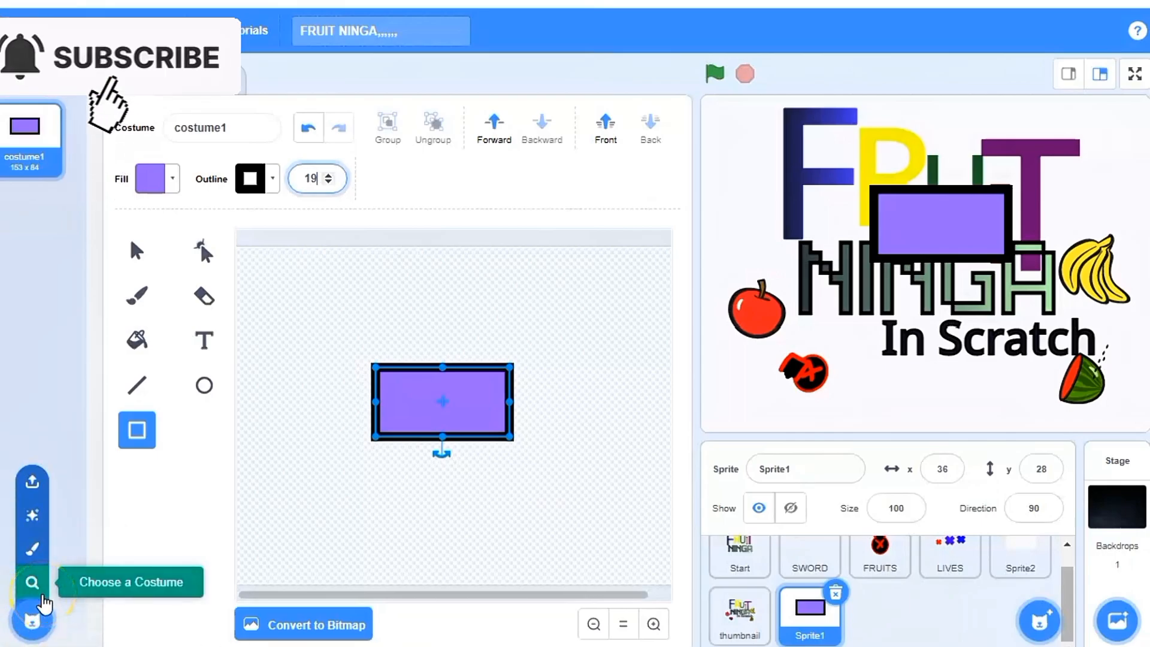
{"action": "left_click", "coordinate": [42, 596]}
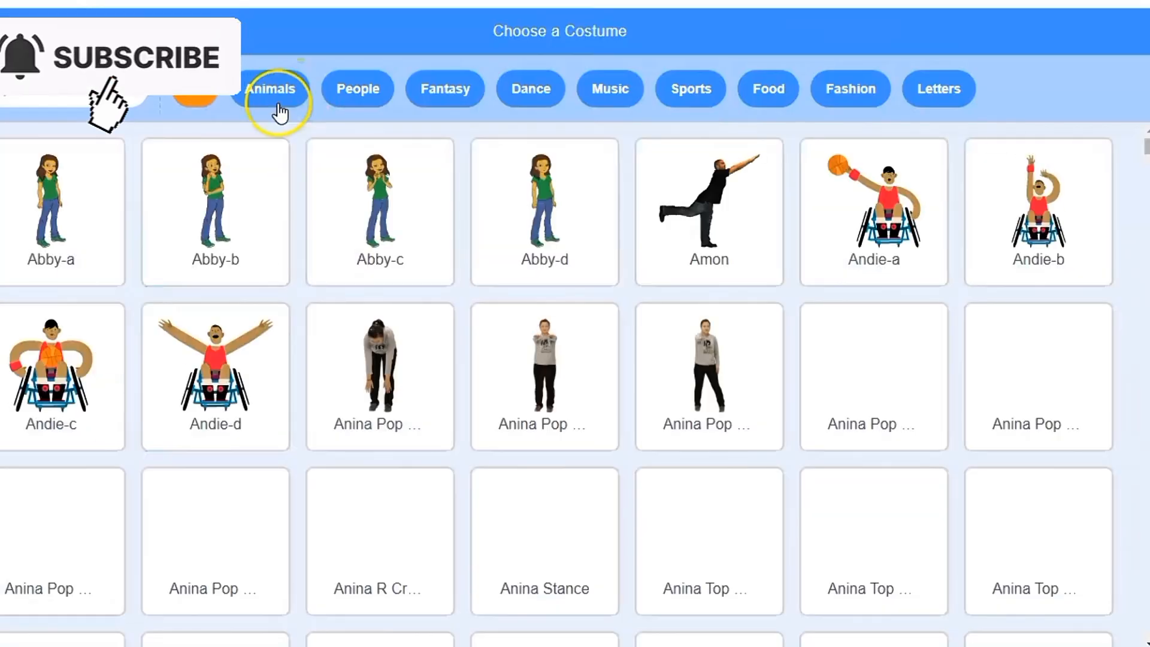
{"action": "left_click", "coordinate": [109, 101]}
{"action": "type", "text": "eart"}
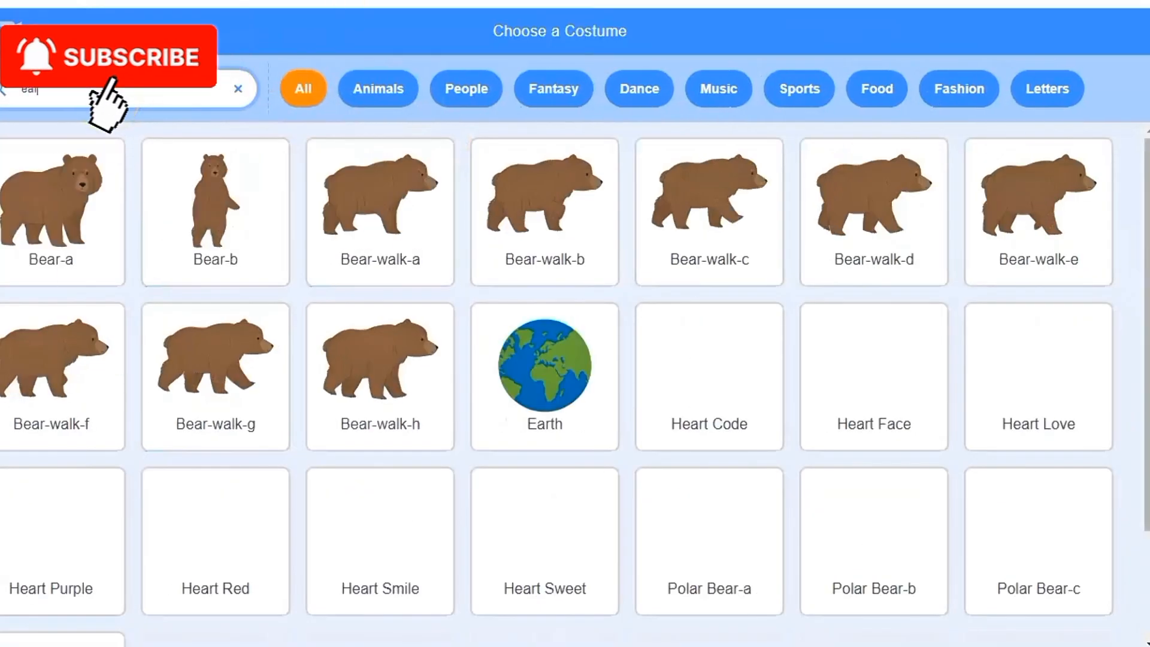
{"action": "left_click", "coordinate": [87, 202]}
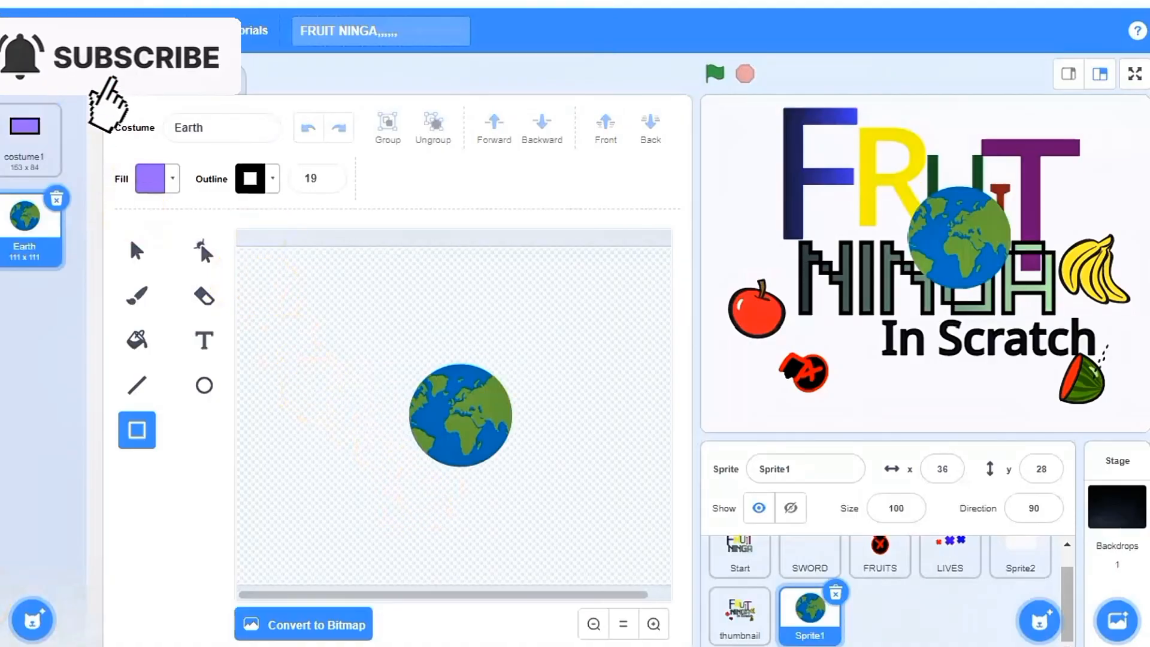
Copy the Earth artwork into costume1 and shrink it to fit inside the left half of the purple rectangle.
{"action": "left_click_drag", "start_coordinate": [354, 311], "coordinate": [571, 514]}
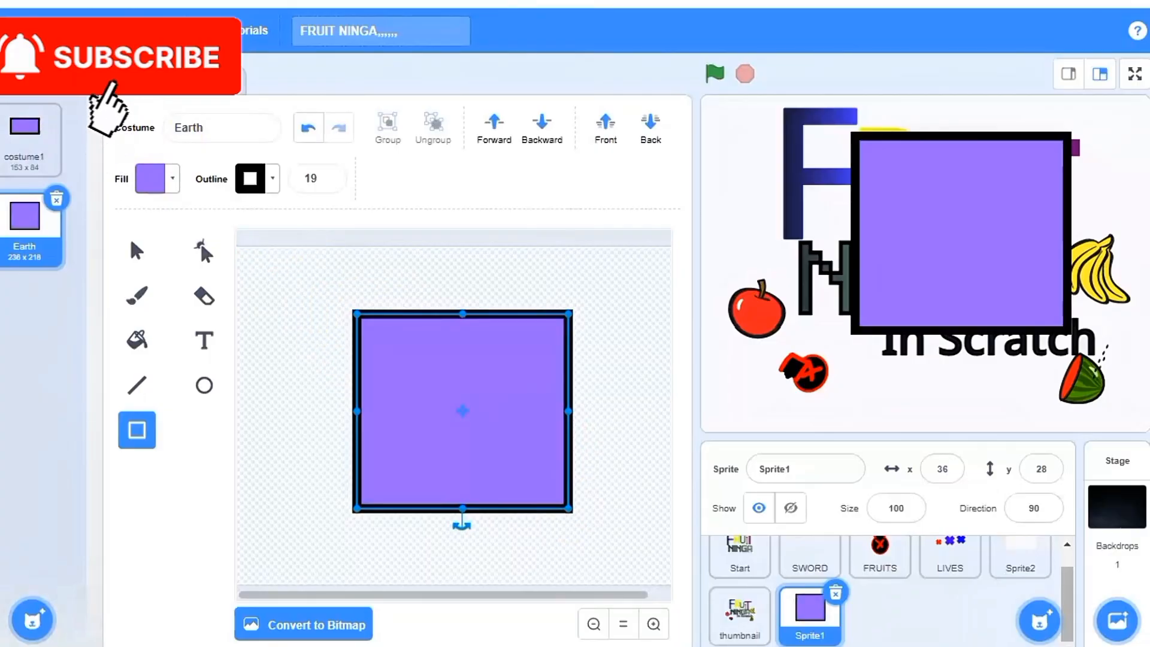
{"action": "left_click", "coordinate": [311, 135]}
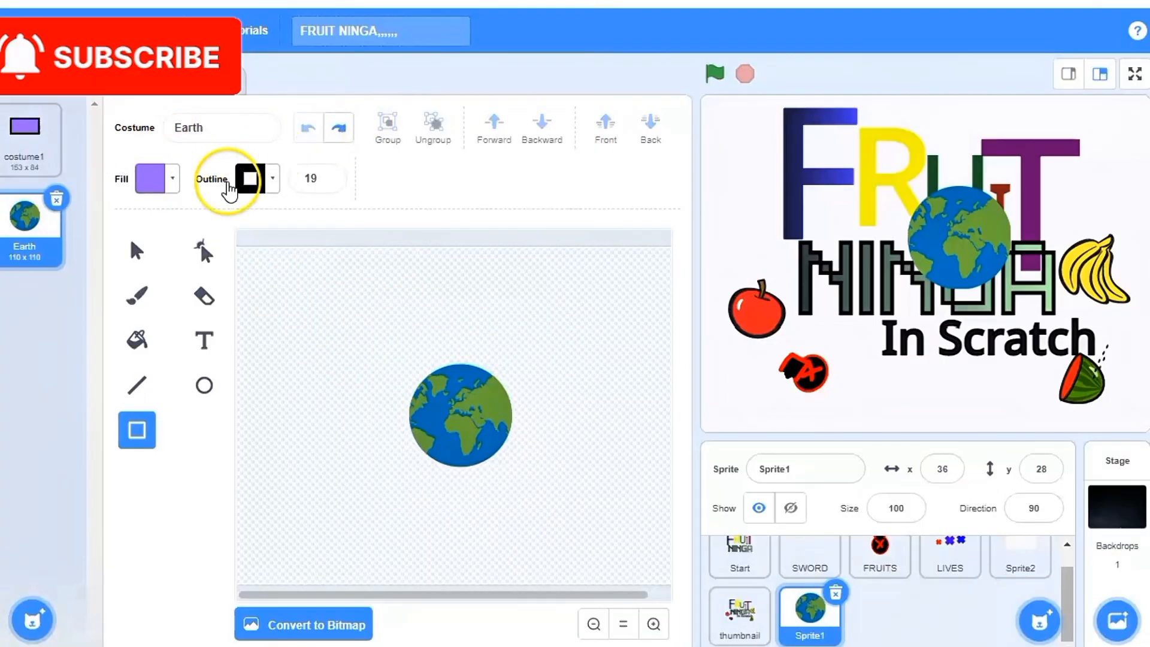
{"action": "left_click", "coordinate": [136, 247]}
{"action": "left_click_drag", "start_coordinate": [367, 339], "coordinate": [601, 528]}
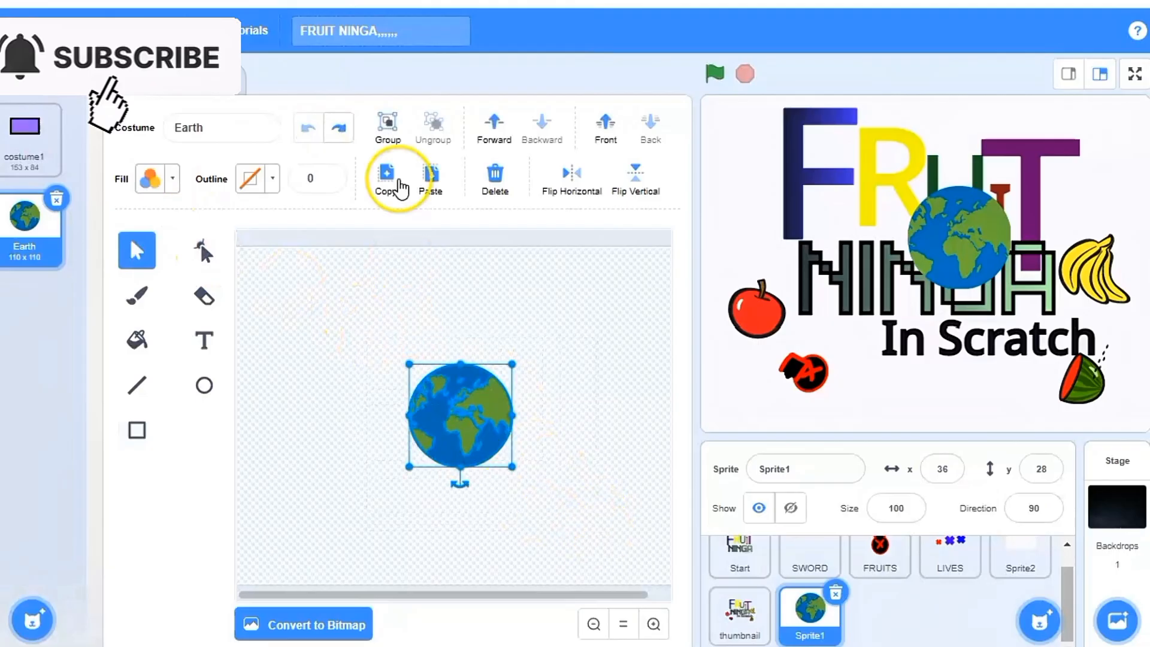
{"action": "left_click", "coordinate": [386, 180]}
{"action": "left_click", "coordinate": [25, 135]}
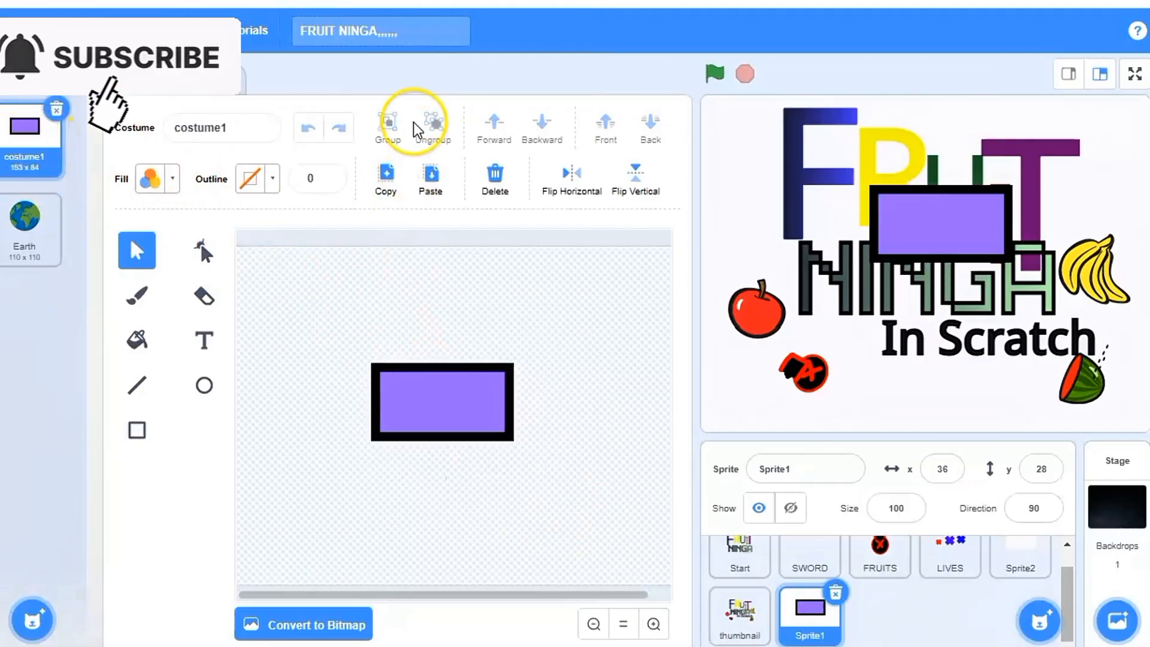
{"action": "left_click", "coordinate": [431, 179]}
{"action": "left_click_drag", "start_coordinate": [514, 363], "coordinate": [474, 400]}
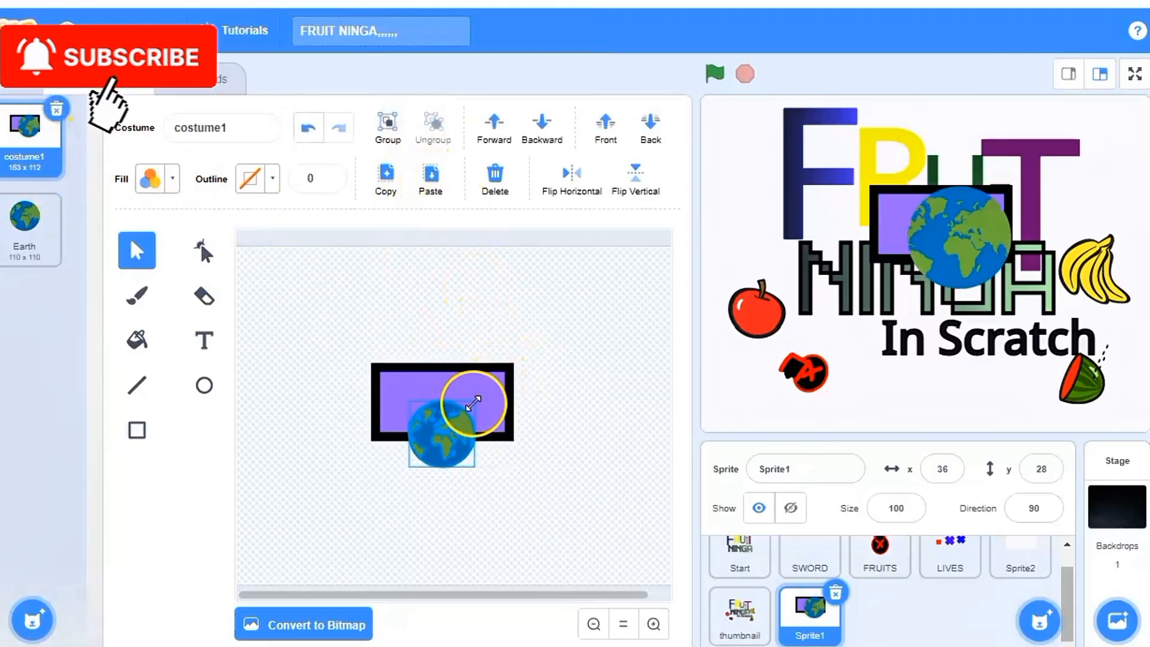
{"action": "left_click_drag", "start_coordinate": [442, 436], "coordinate": [426, 406]}
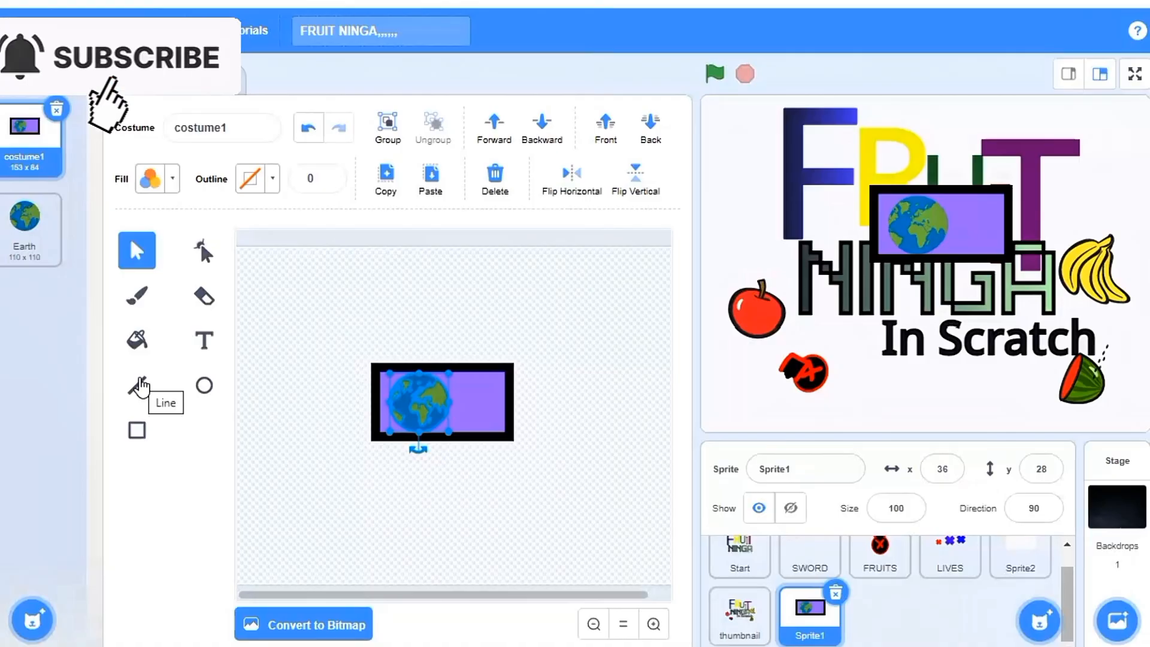
{"action": "left_click", "coordinate": [141, 429]}
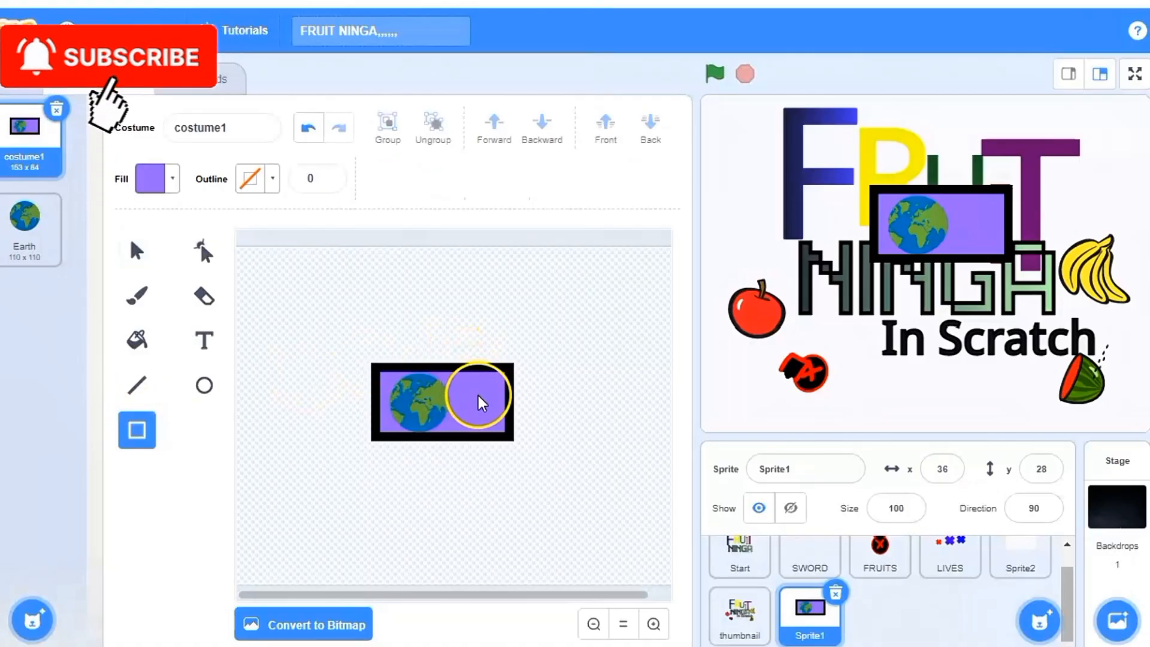
{"action": "left_click", "coordinate": [472, 419]}
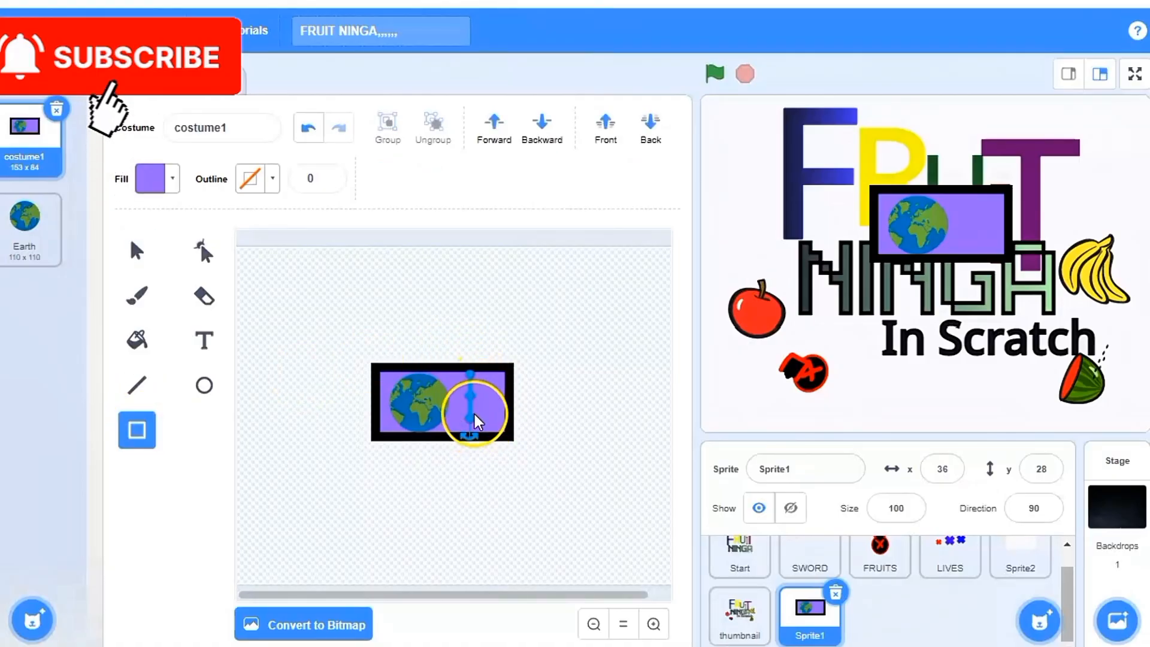
{"action": "left_click_drag", "start_coordinate": [474, 415], "coordinate": [479, 420]}
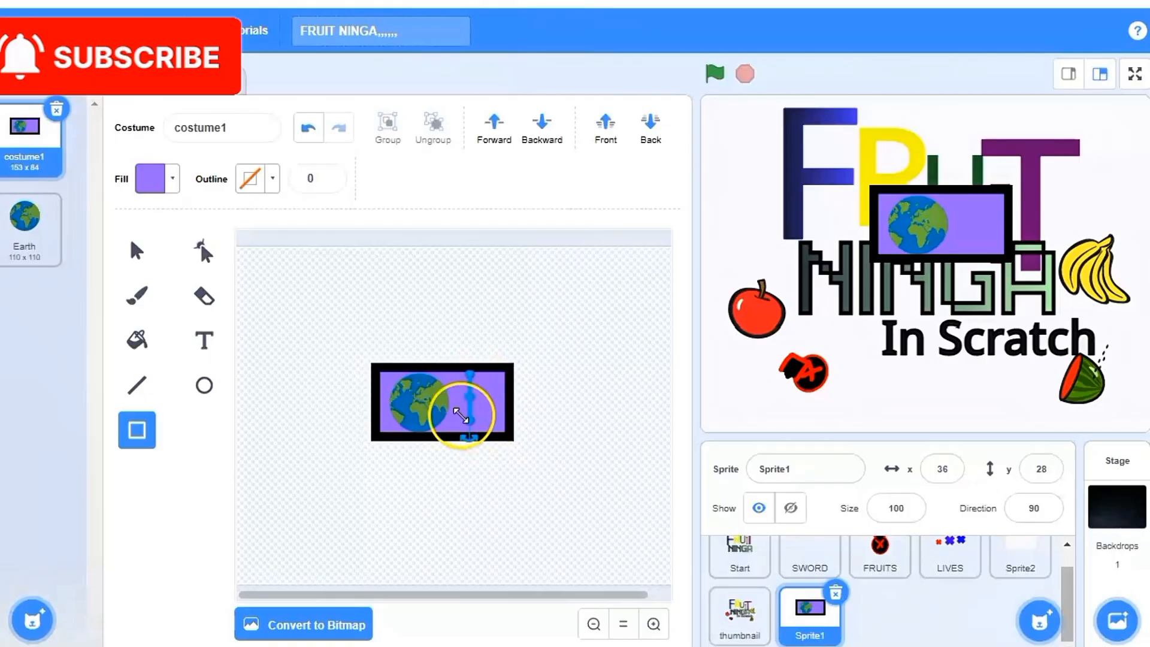
{"action": "left_click", "coordinate": [136, 250]}
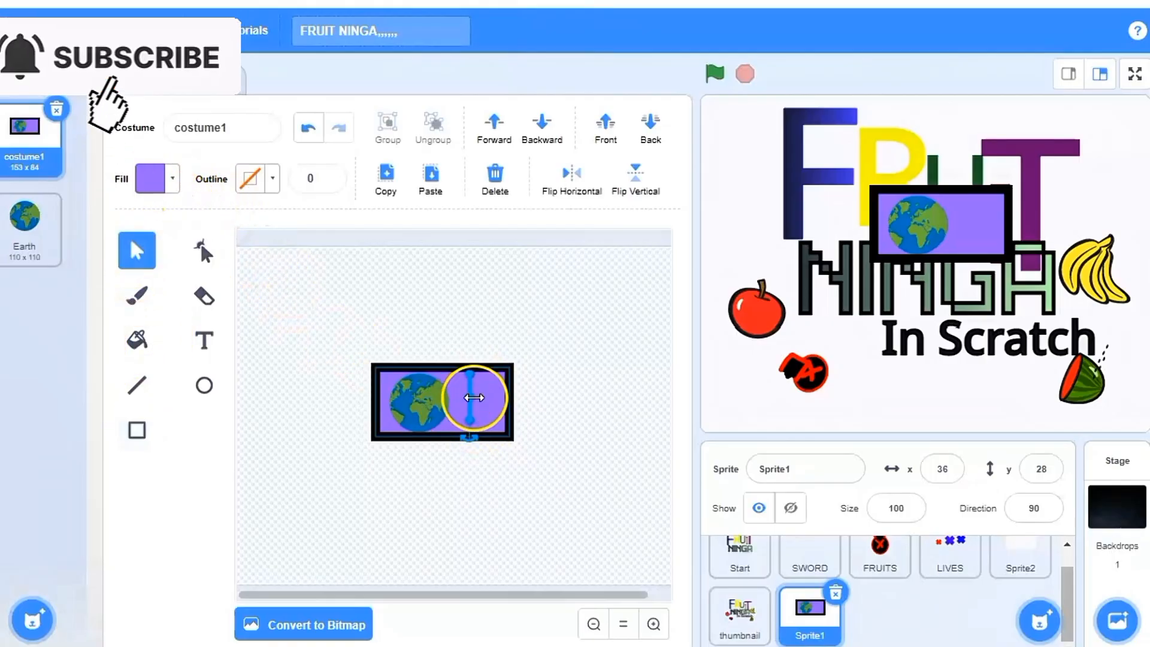
{"action": "left_click", "coordinate": [481, 397]}
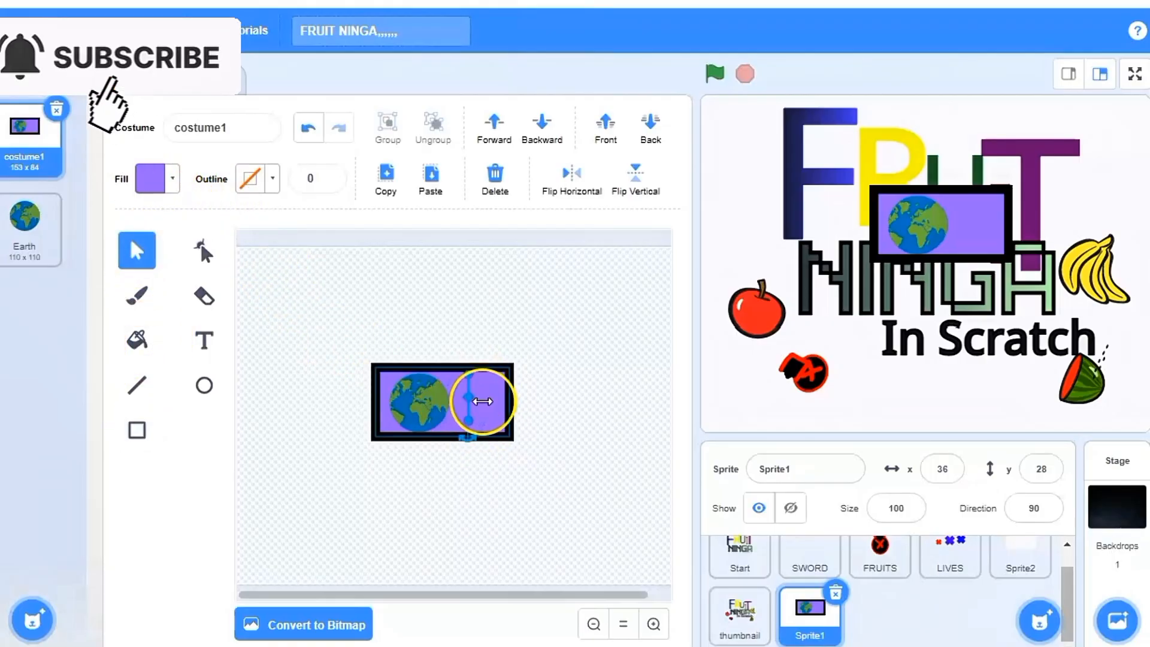
{"action": "left_click_drag", "start_coordinate": [491, 419], "coordinate": [486, 416]}
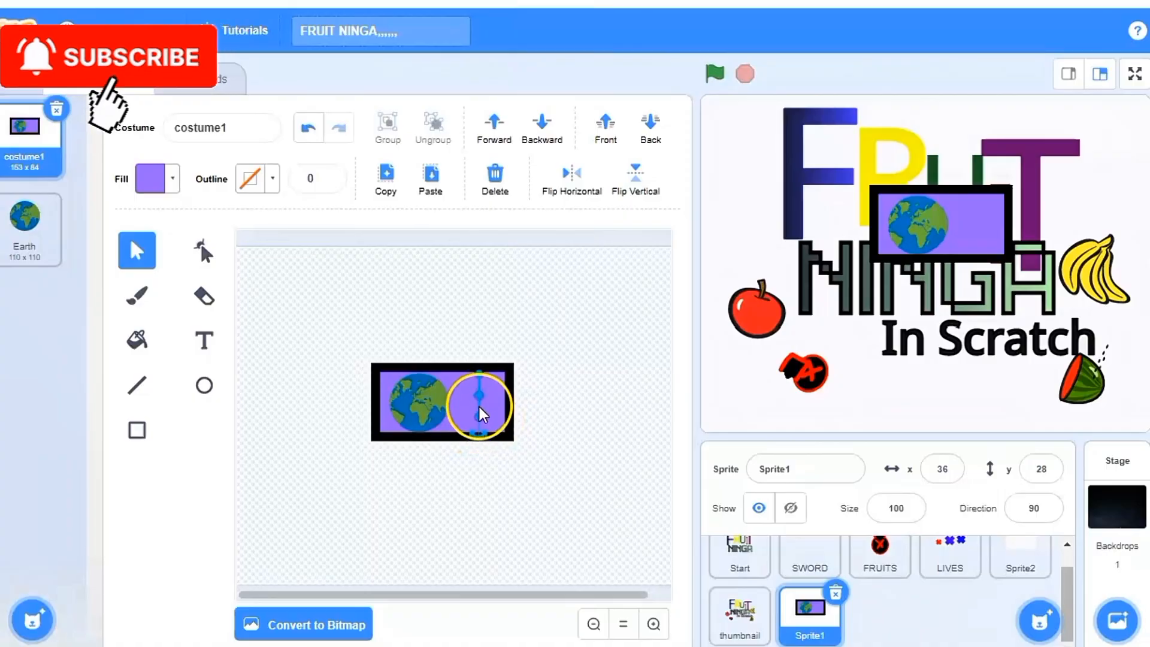
{"action": "left_click", "coordinate": [432, 175]}
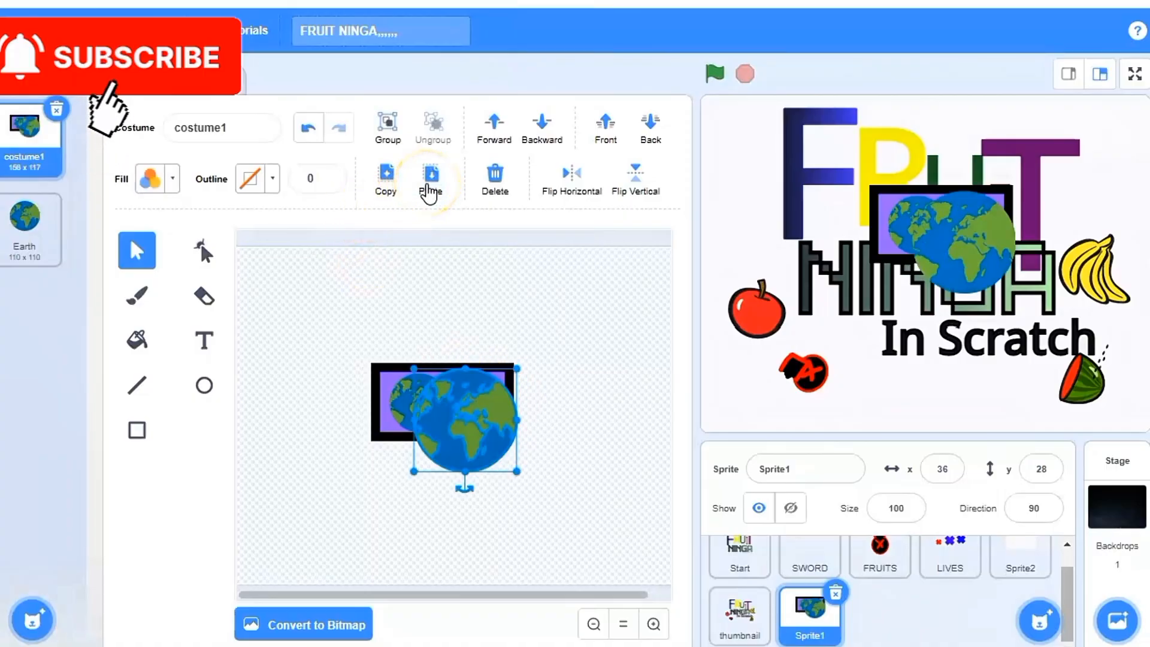
{"action": "key", "text": "ctrl+z"}
{"action": "left_click", "coordinate": [499, 190]}
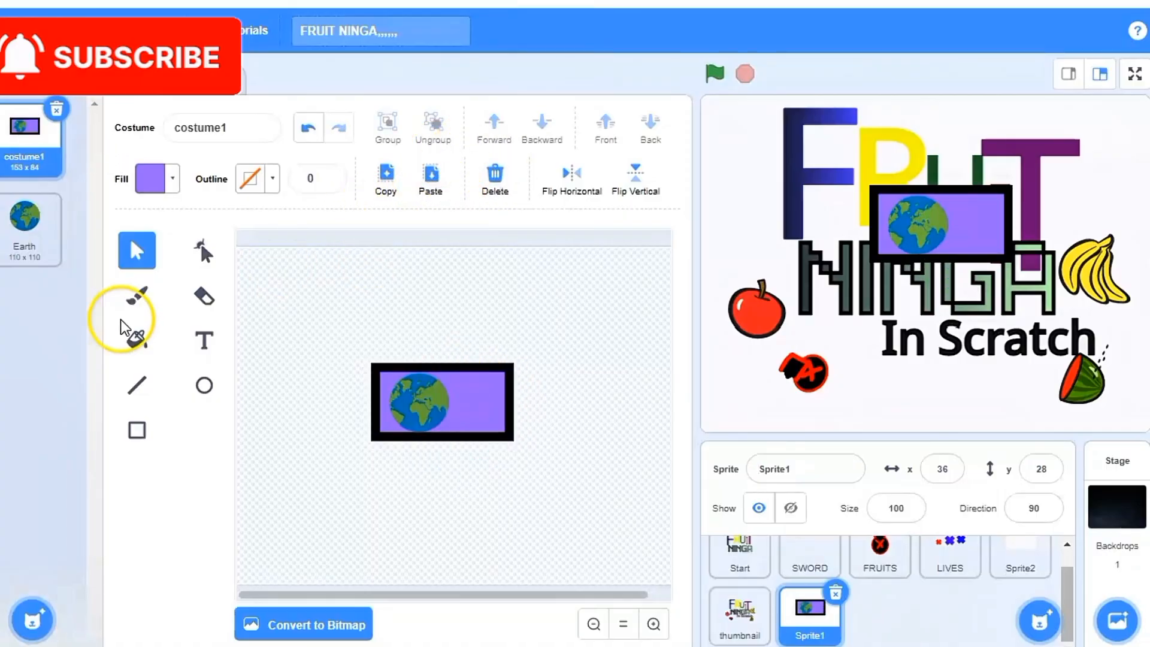
Draw a thin vertical bar filled with red (color 0, saturation 100) and place it inside the purple rectangle beside the Earth.
{"action": "left_click", "coordinate": [137, 429]}
{"action": "left_click_drag", "start_coordinate": [575, 400], "coordinate": [583, 458]}
{"action": "left_click", "coordinate": [174, 184]}
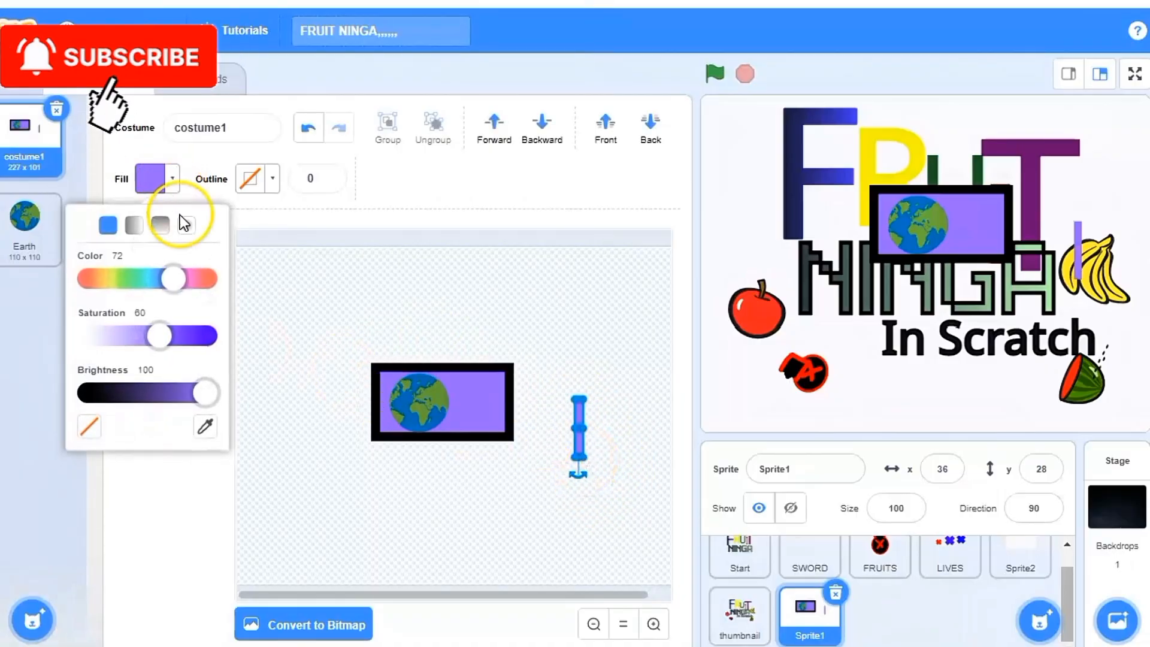
{"action": "left_click", "coordinate": [85, 279]}
{"action": "left_click", "coordinate": [211, 336]}
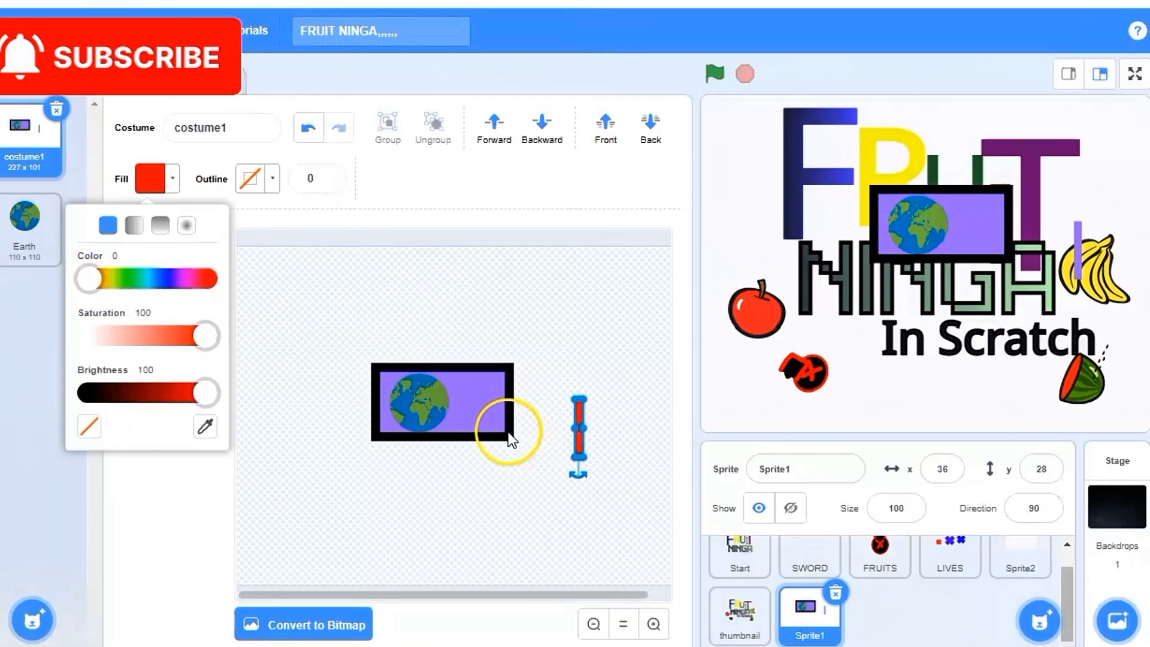
{"action": "left_click", "coordinate": [359, 250]}
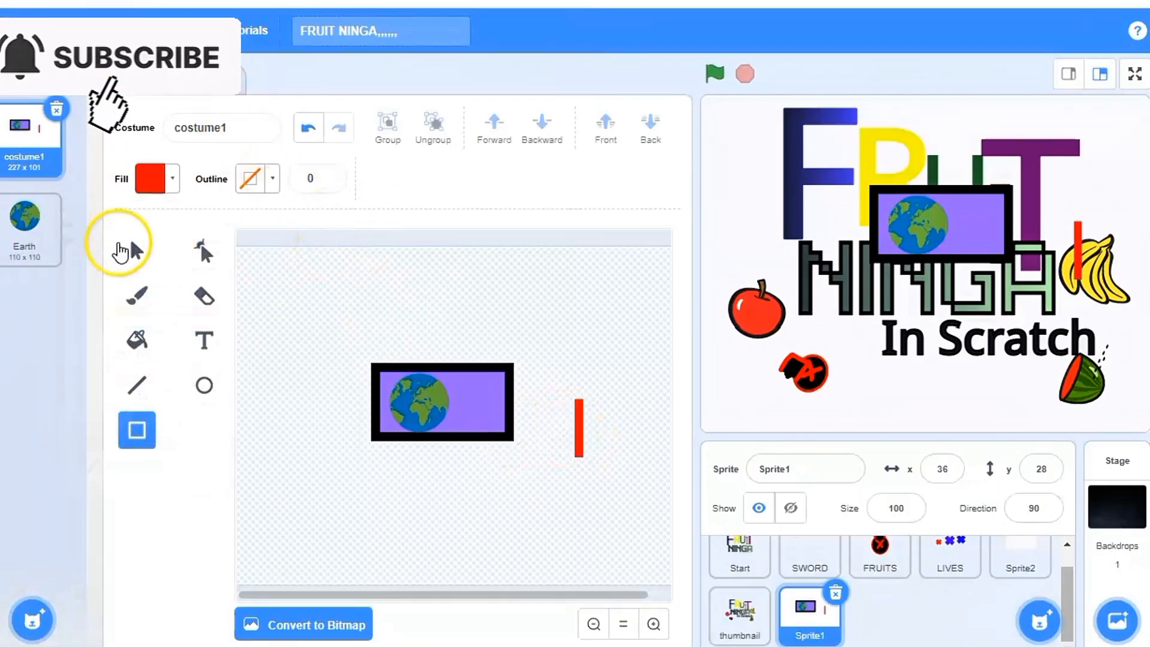
{"action": "left_click", "coordinate": [136, 255]}
{"action": "left_click_drag", "start_coordinate": [578, 413], "coordinate": [473, 438]}
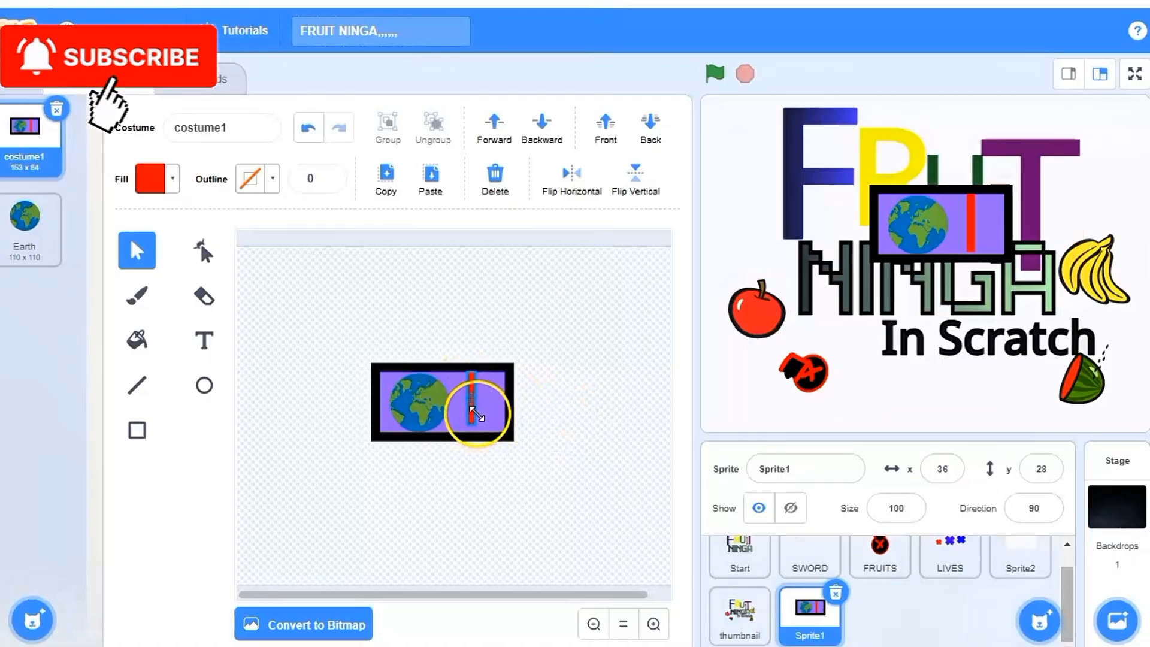
Draw a small red circle without outline and place it just below the red bar to form an exclamation mark.
{"action": "left_click", "coordinate": [205, 386]}
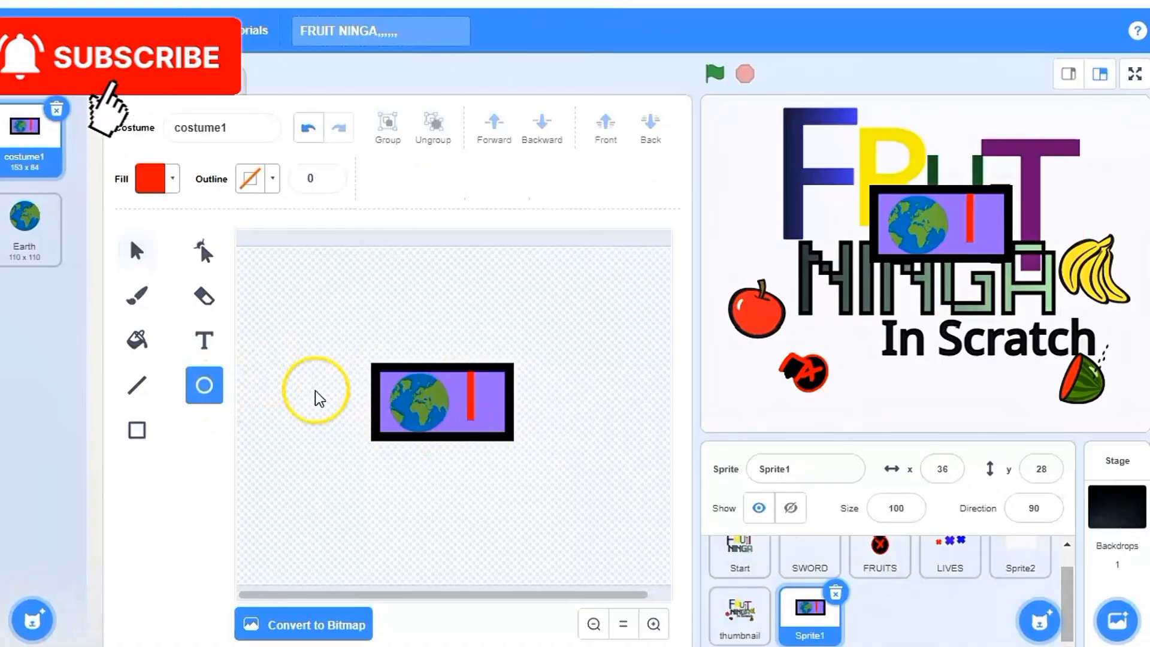
{"action": "left_click", "coordinate": [556, 470]}
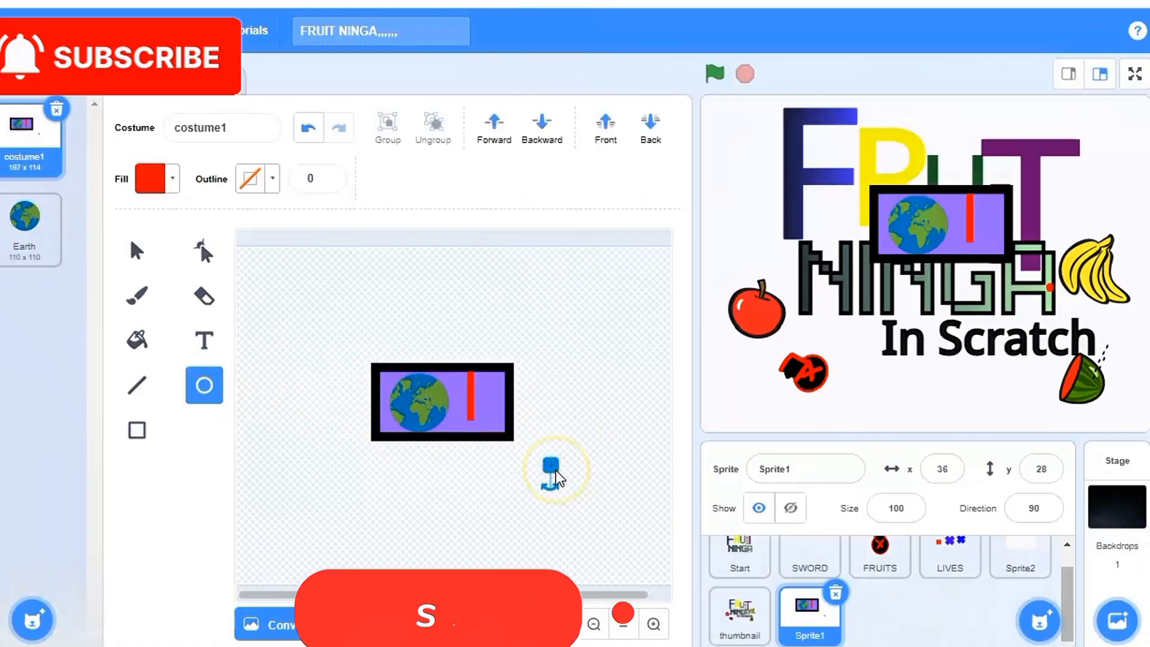
{"action": "left_click", "coordinate": [137, 249]}
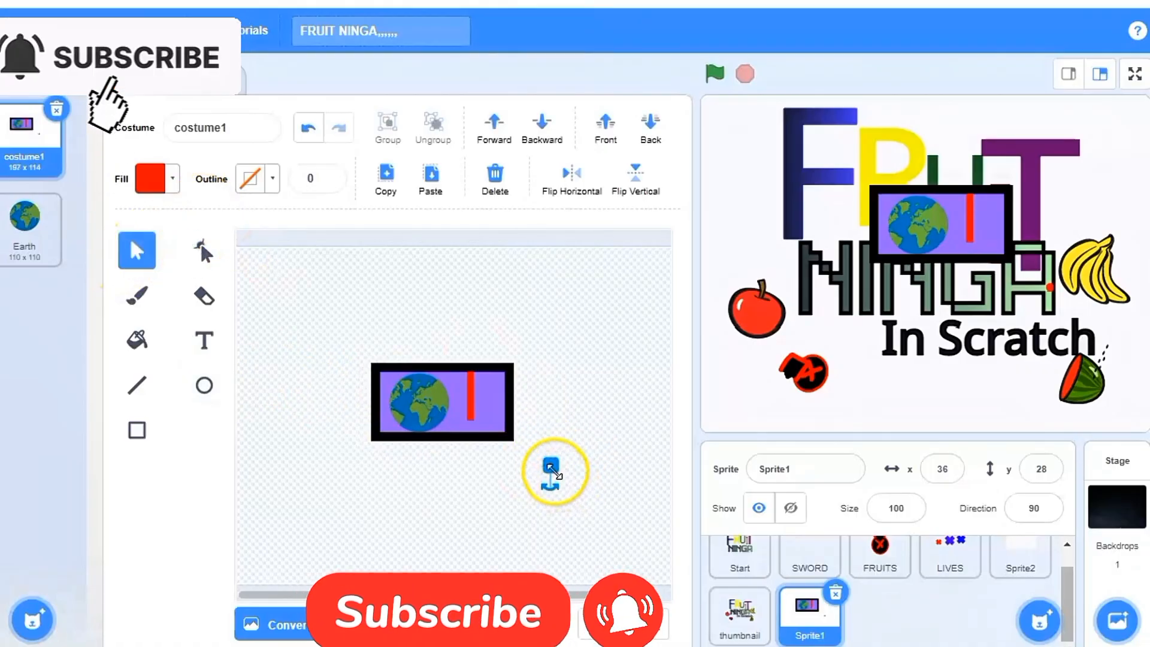
{"action": "left_click_drag", "start_coordinate": [555, 471], "coordinate": [488, 435]}
{"action": "key", "text": "ctrl+z"}
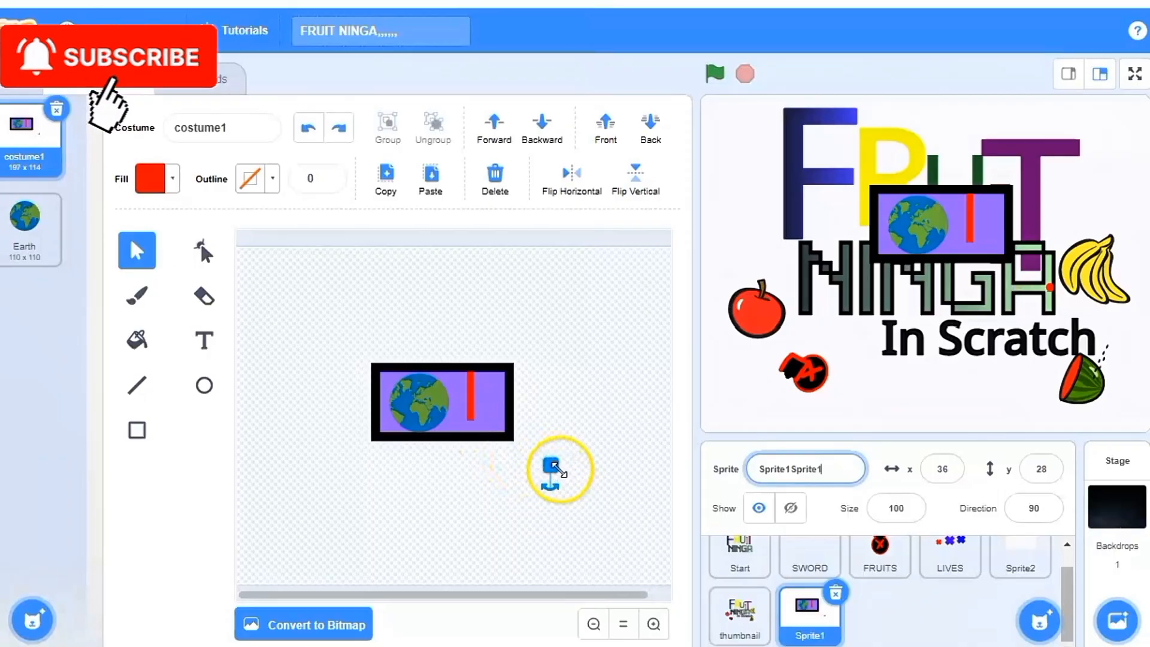
{"action": "left_click_drag", "start_coordinate": [559, 473], "coordinate": [468, 429]}
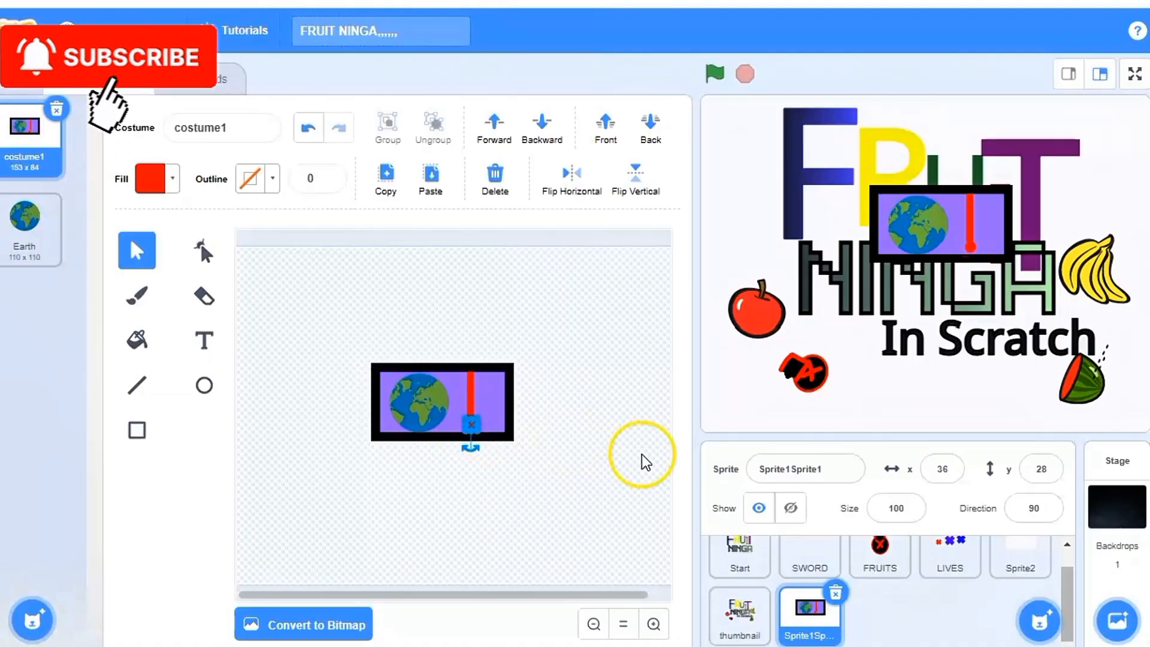
{"action": "key", "text": "shift"}
{"action": "key", "text": "shift"}
{"action": "key", "text": "shift"}
{"action": "key", "text": "shift"}
{"action": "key", "text": "shift"}
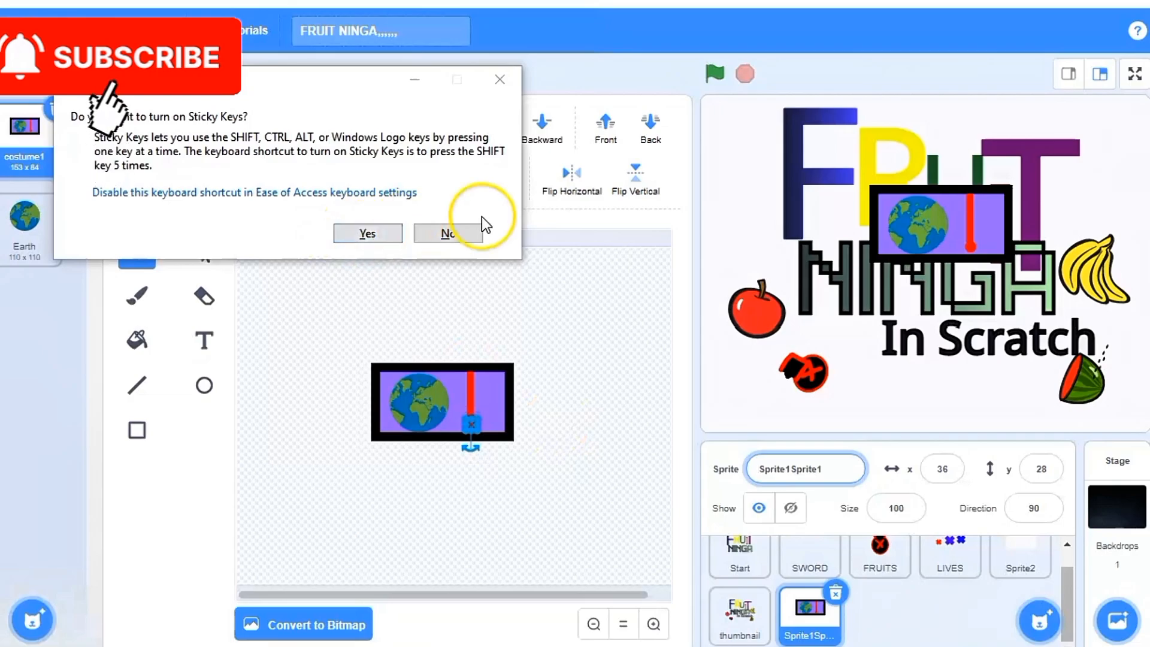
{"action": "left_click", "coordinate": [469, 234]}
Nudge the small red circle so it lines up centrally beneath the red bar.
{"action": "left_click", "coordinate": [599, 442]}
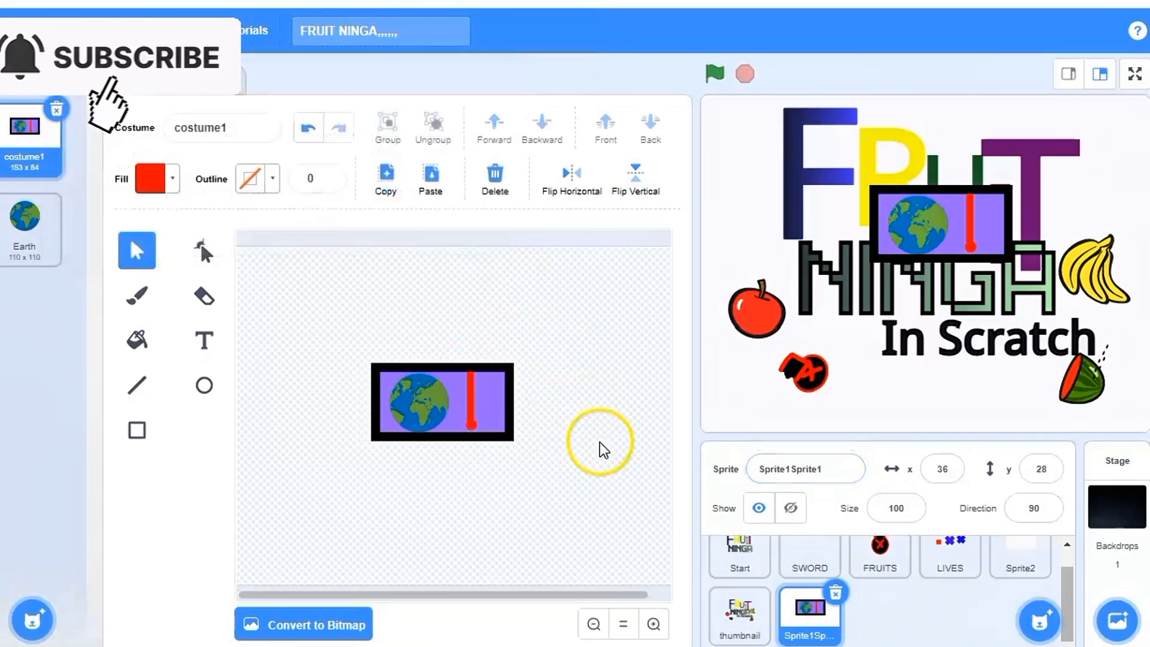
{"action": "left_click", "coordinate": [473, 424]}
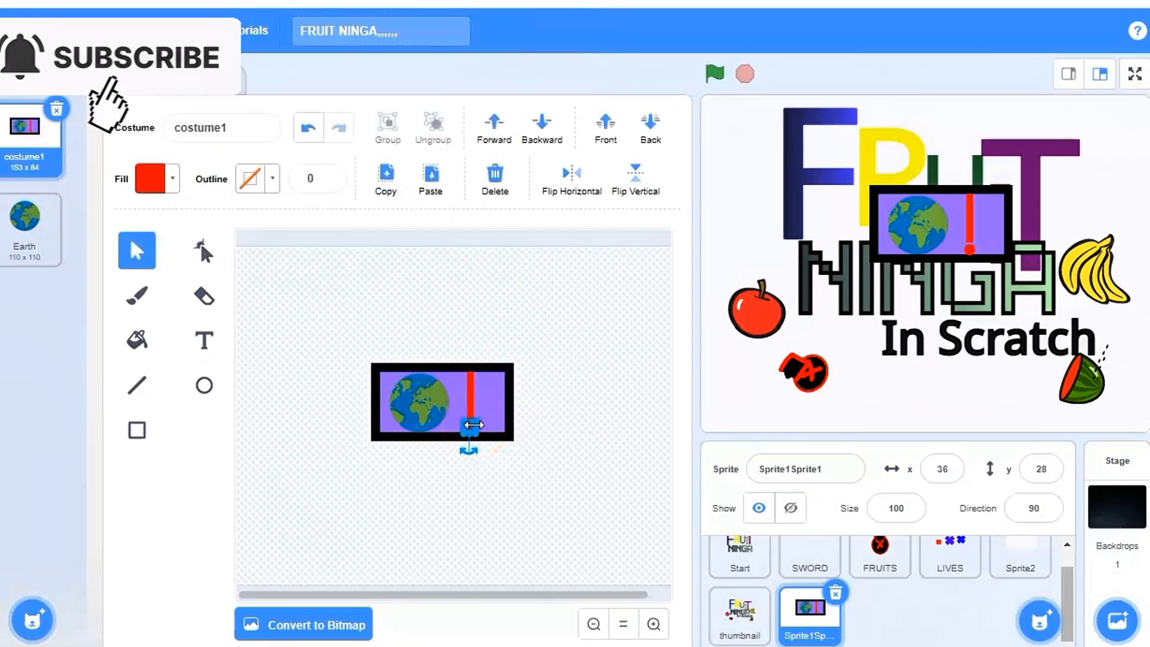
{"action": "left_click", "coordinate": [565, 432]}
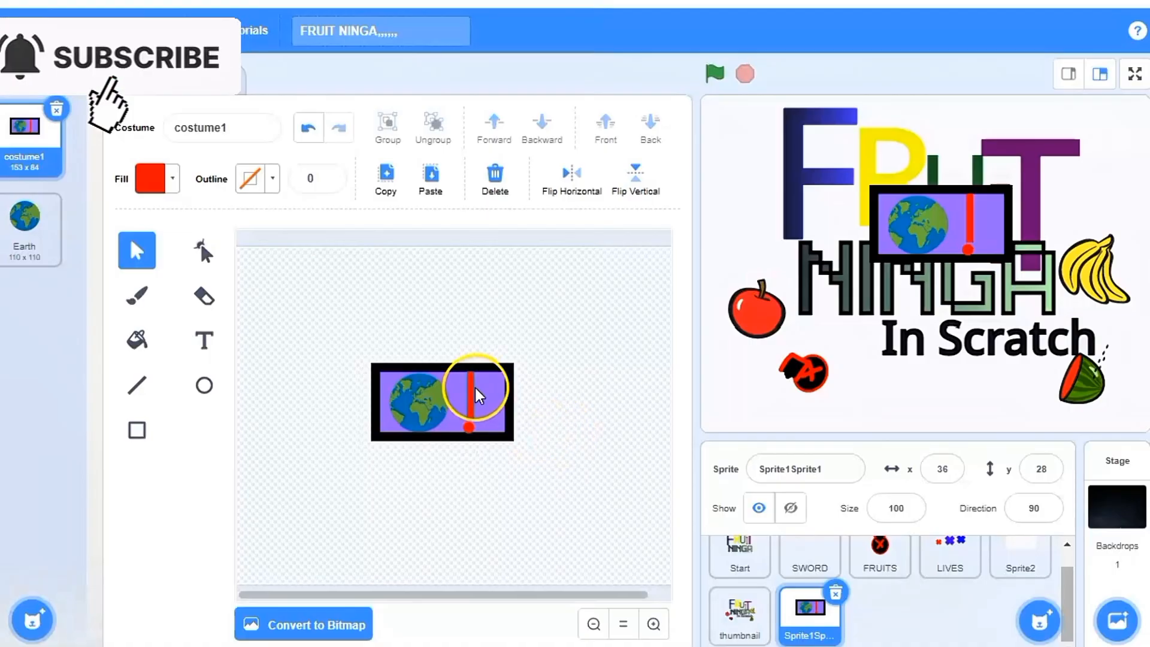
{"action": "left_click", "coordinate": [468, 427]}
{"action": "left_click", "coordinate": [596, 426]}
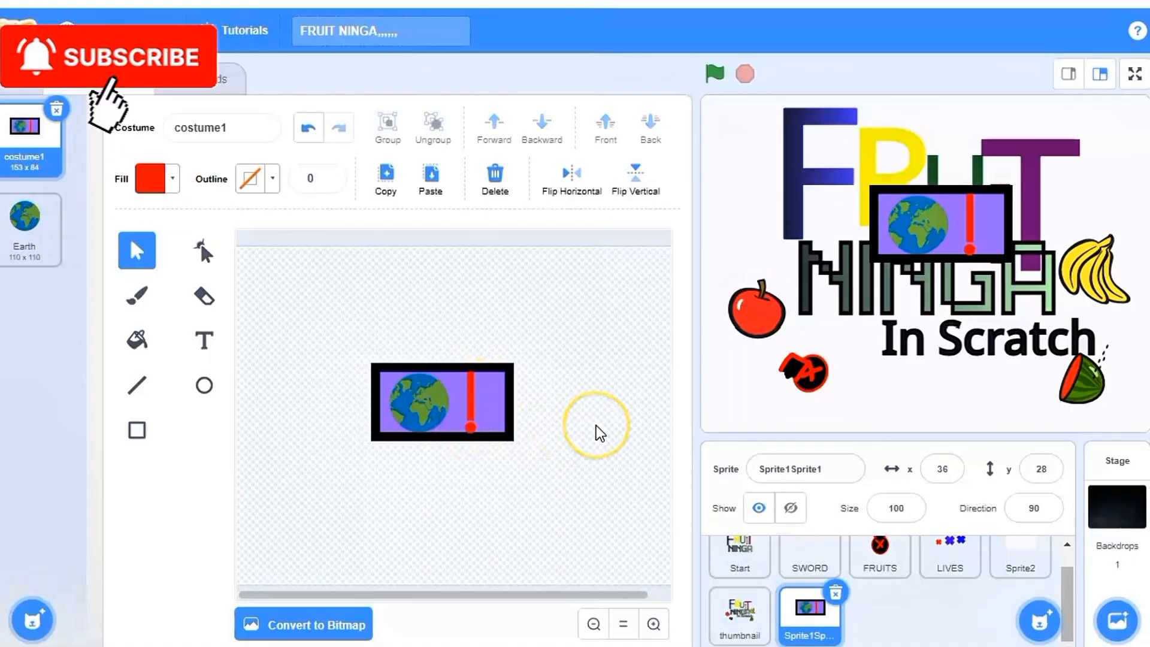
Delete the Earth costume from the sign sprite and add a new blank costume to paint.
{"action": "left_click", "coordinate": [45, 219]}
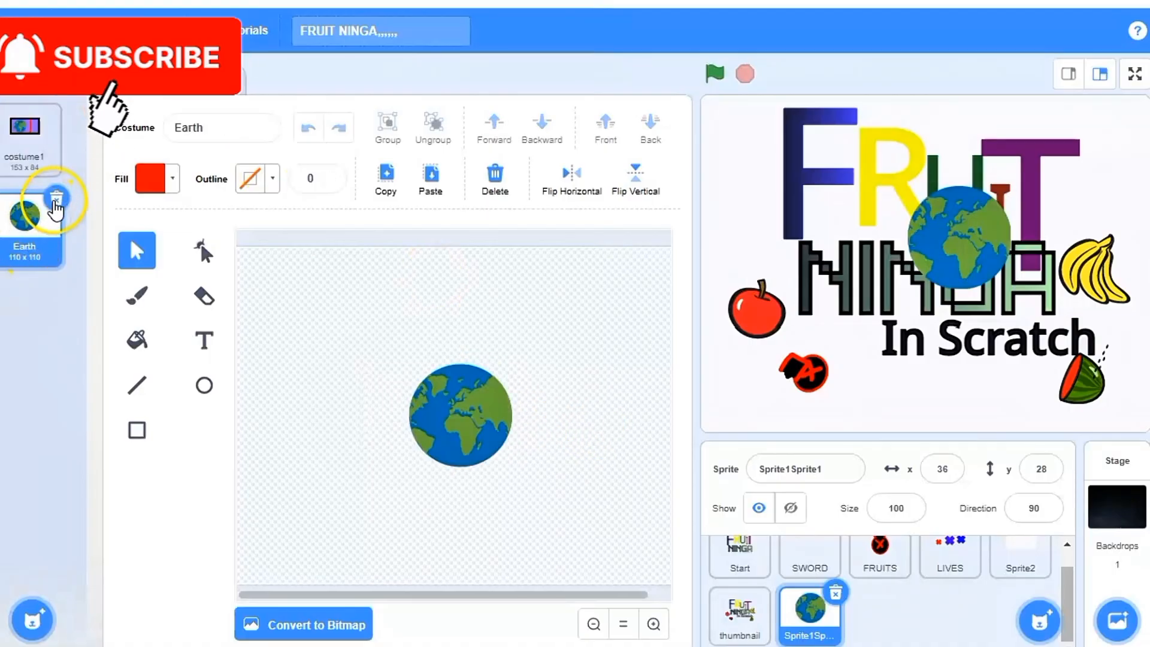
{"action": "left_click", "coordinate": [56, 200]}
{"action": "mouse_move", "coordinate": [32, 618]}
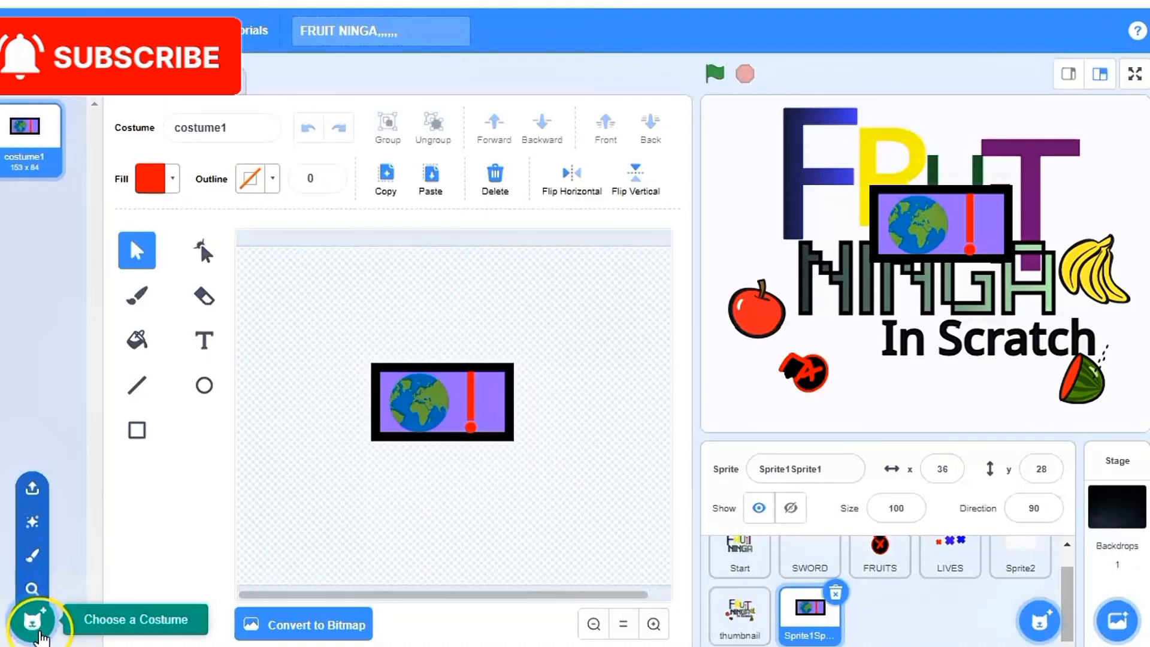
{"action": "left_click", "coordinate": [36, 548]}
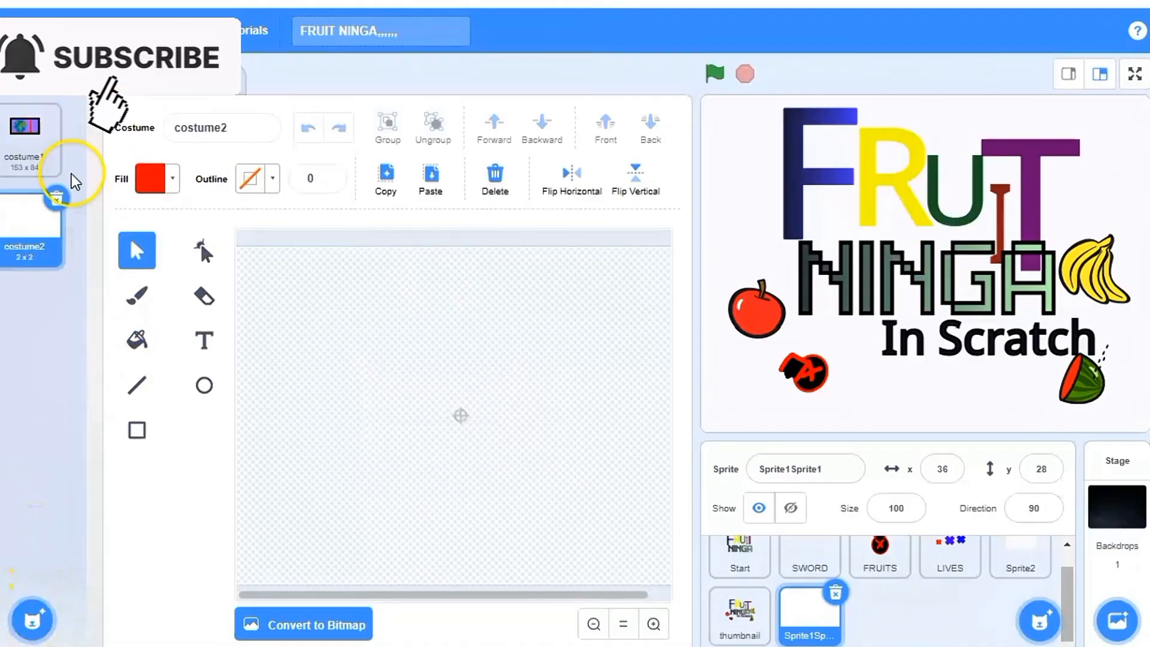
Draw a large rectangle about 402 x 228 in costume2 and place it around the centre of the canvas.
{"action": "left_click", "coordinate": [138, 430]}
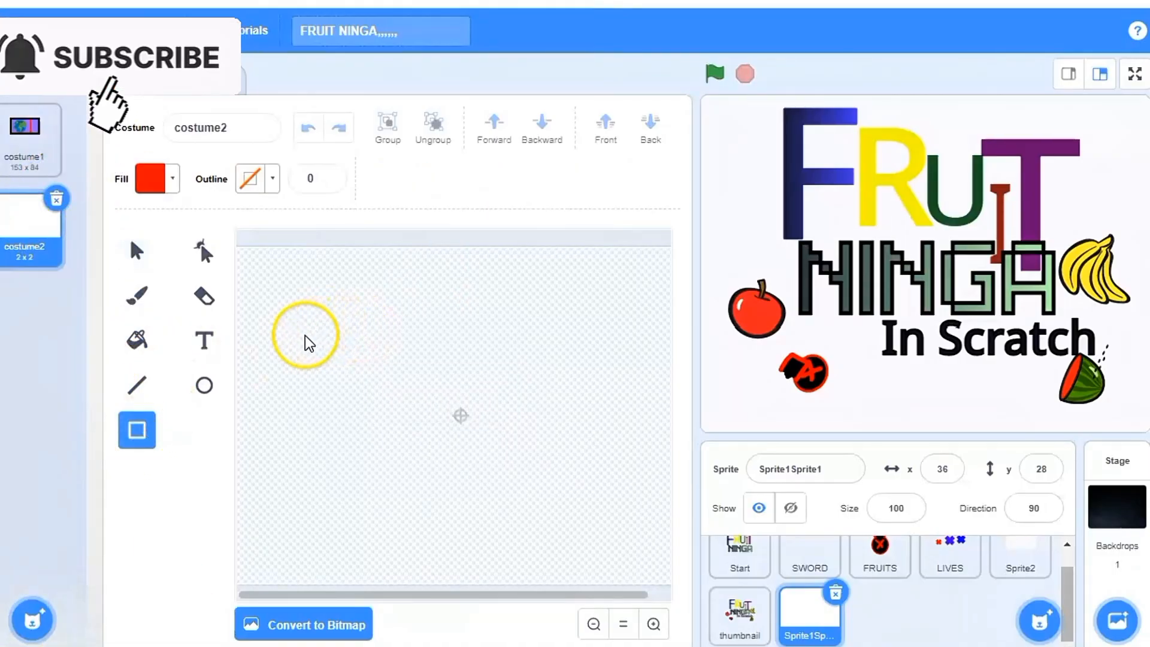
{"action": "left_click_drag", "start_coordinate": [293, 335], "coordinate": [665, 547]}
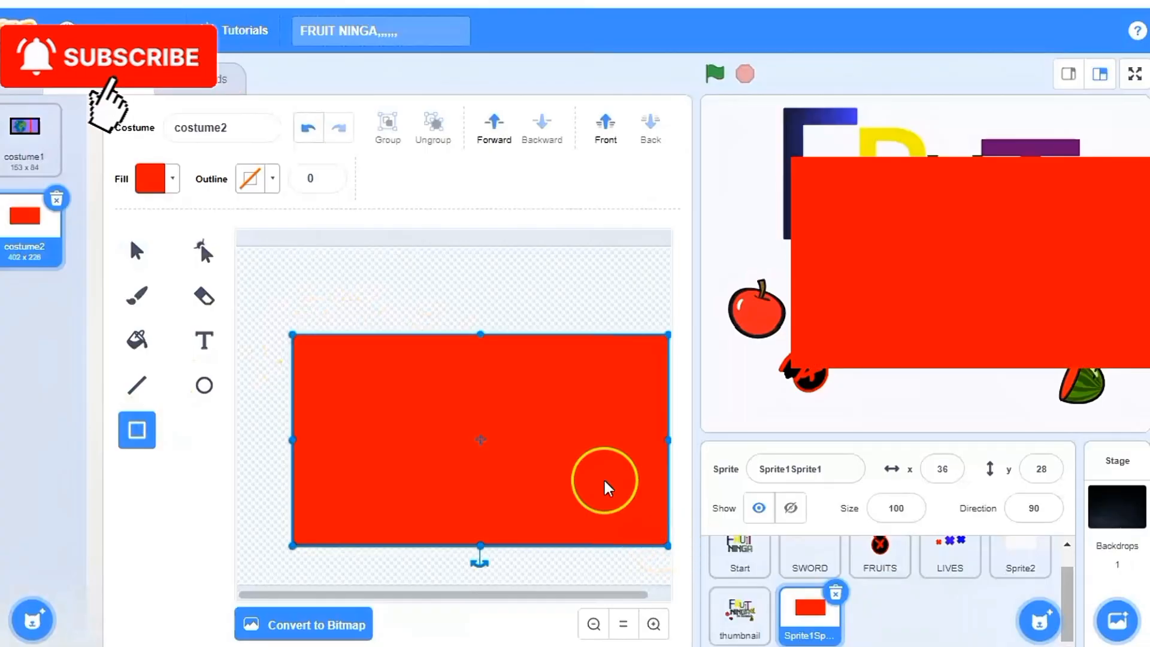
{"action": "left_click_drag", "start_coordinate": [603, 480], "coordinate": [569, 452]}
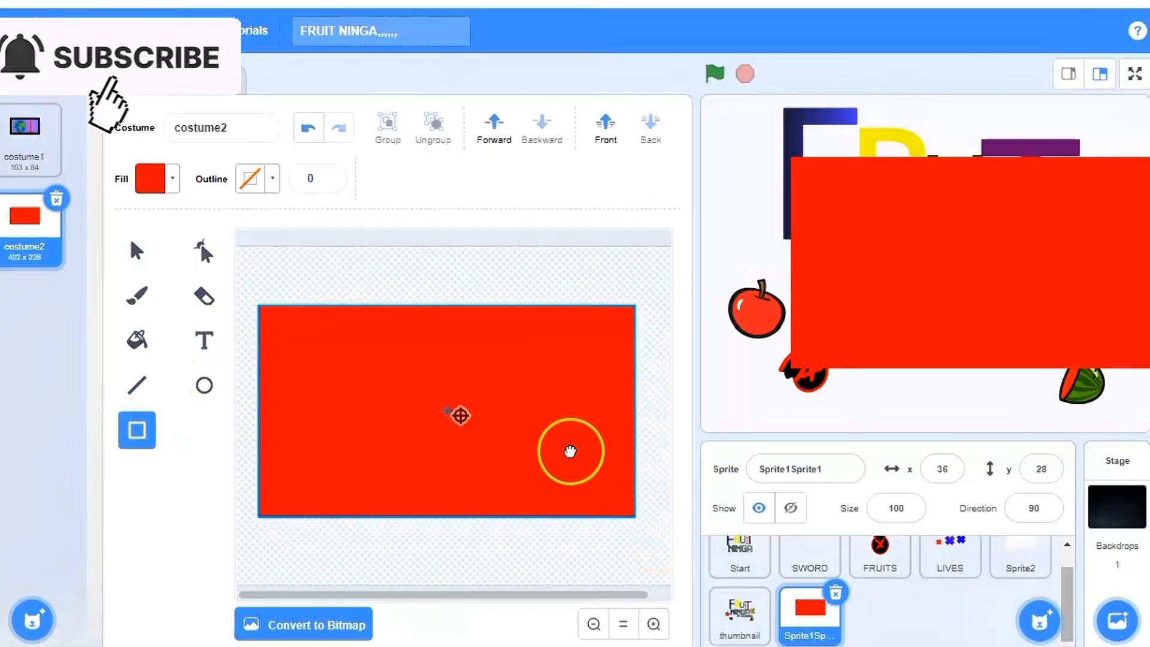
Fill the large rectangle with pale pink and give it a black outline of width 9.
{"action": "left_click", "coordinate": [150, 175]}
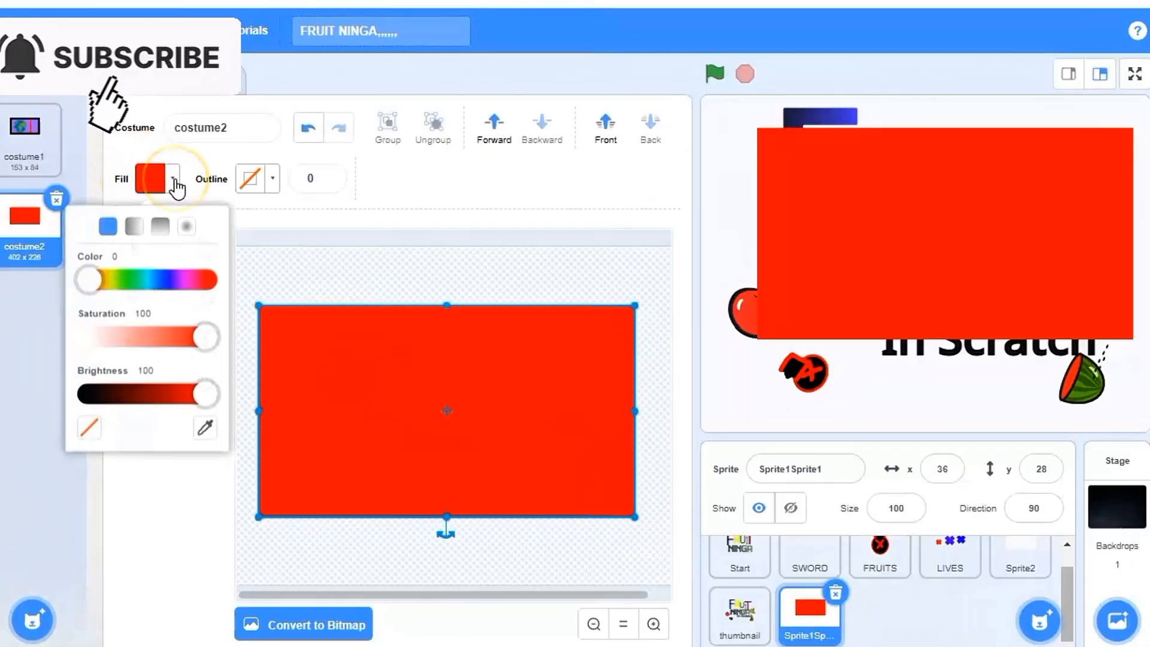
{"action": "left_click", "coordinate": [97, 333]}
{"action": "left_click", "coordinate": [329, 177]}
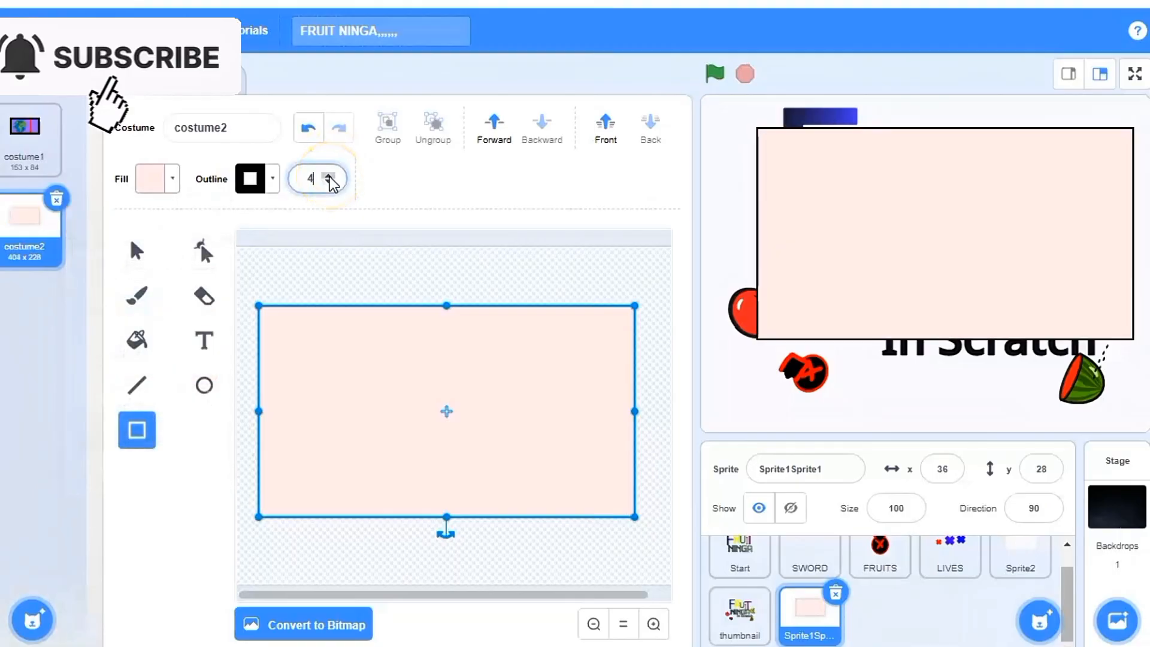
{"action": "left_click", "coordinate": [328, 177]}
{"action": "left_click", "coordinate": [328, 178]}
{"action": "left_click", "coordinate": [328, 177]}
{"action": "left_click", "coordinate": [328, 177]}
{"action": "left_click", "coordinate": [329, 177]}
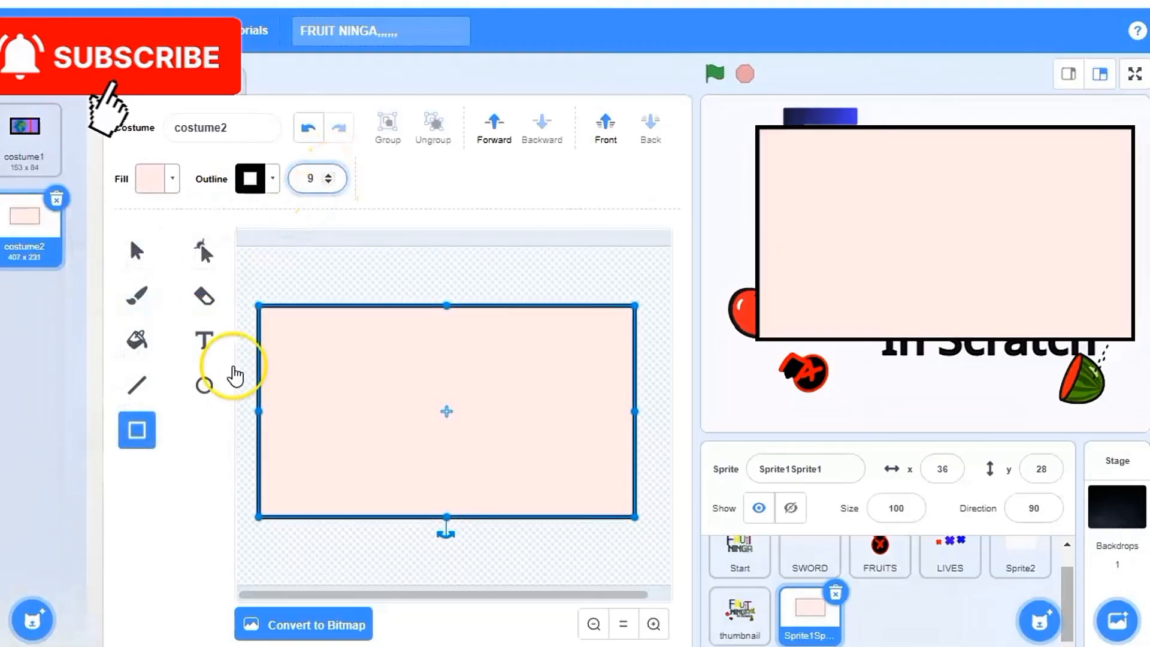
Add two lines of text inside the rectangle: "fOLLOW @" and "Coach Bibi's Learning Hub".
{"action": "left_click", "coordinate": [205, 343]}
{"action": "left_click", "coordinate": [388, 361]}
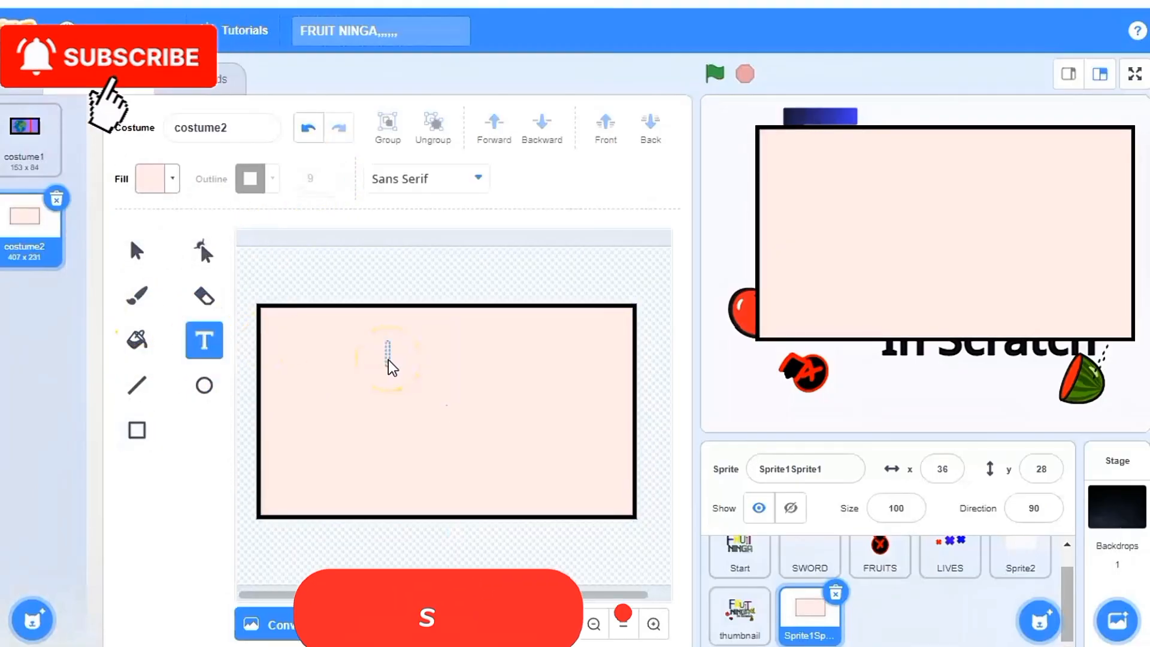
{"action": "type", "text": "game ov"}
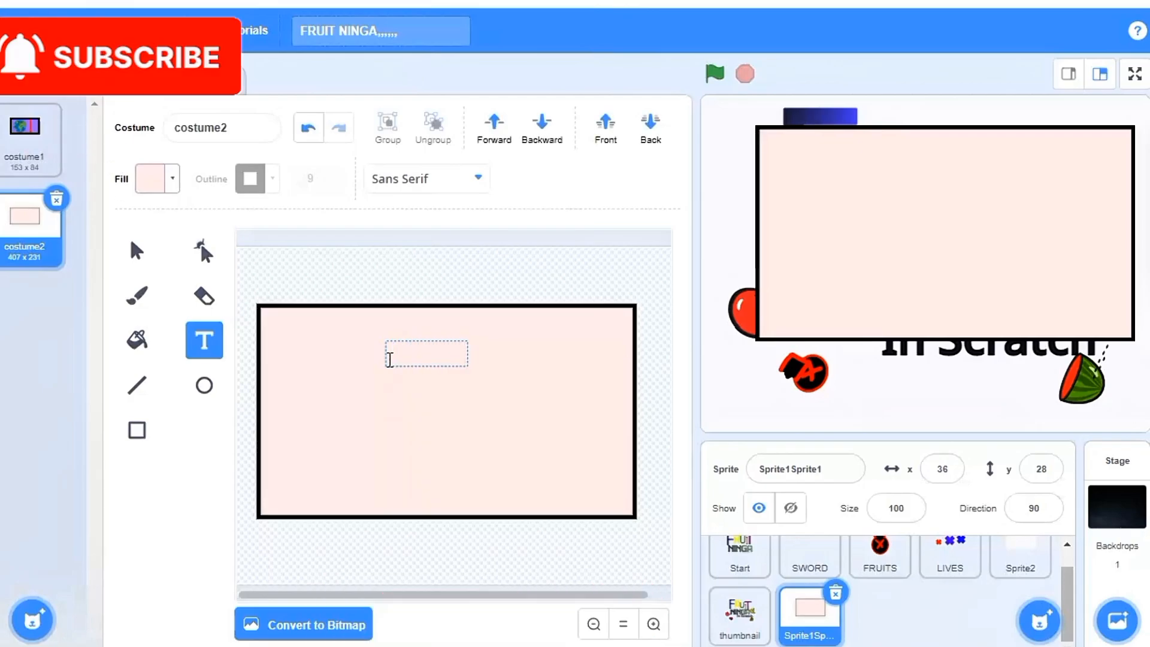
{"action": "type", "text": "N"}
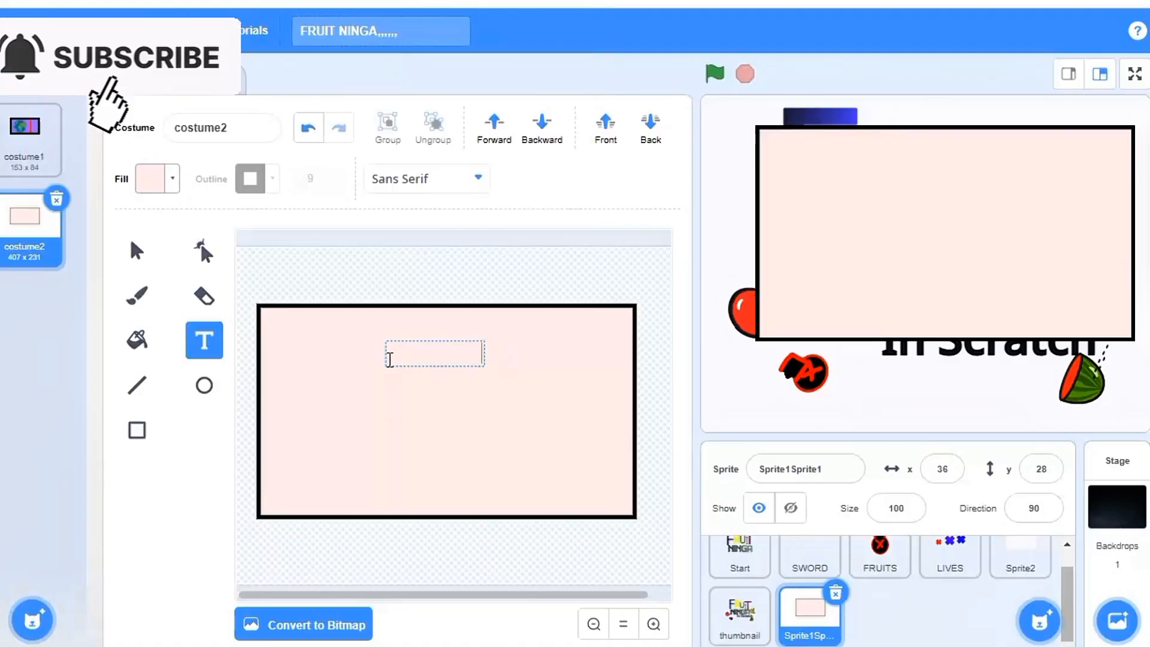
{"action": "key", "text": "Right"}
{"action": "key", "text": "Right"}
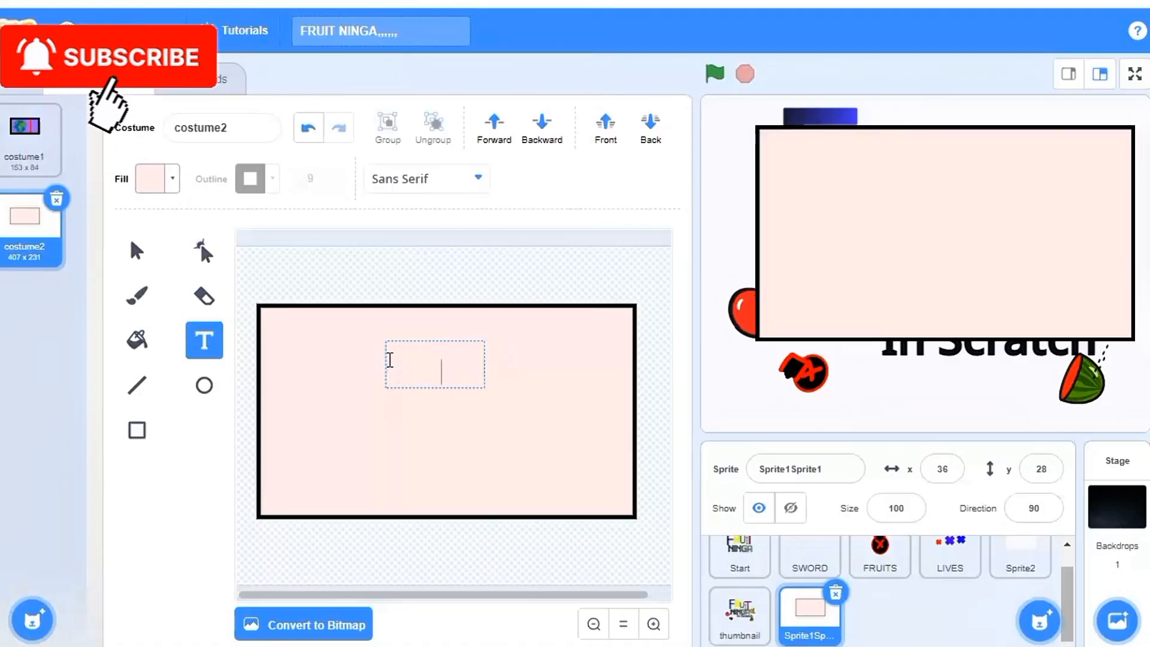
{"action": "key", "text": "Right"}
{"action": "key", "text": "Right"}
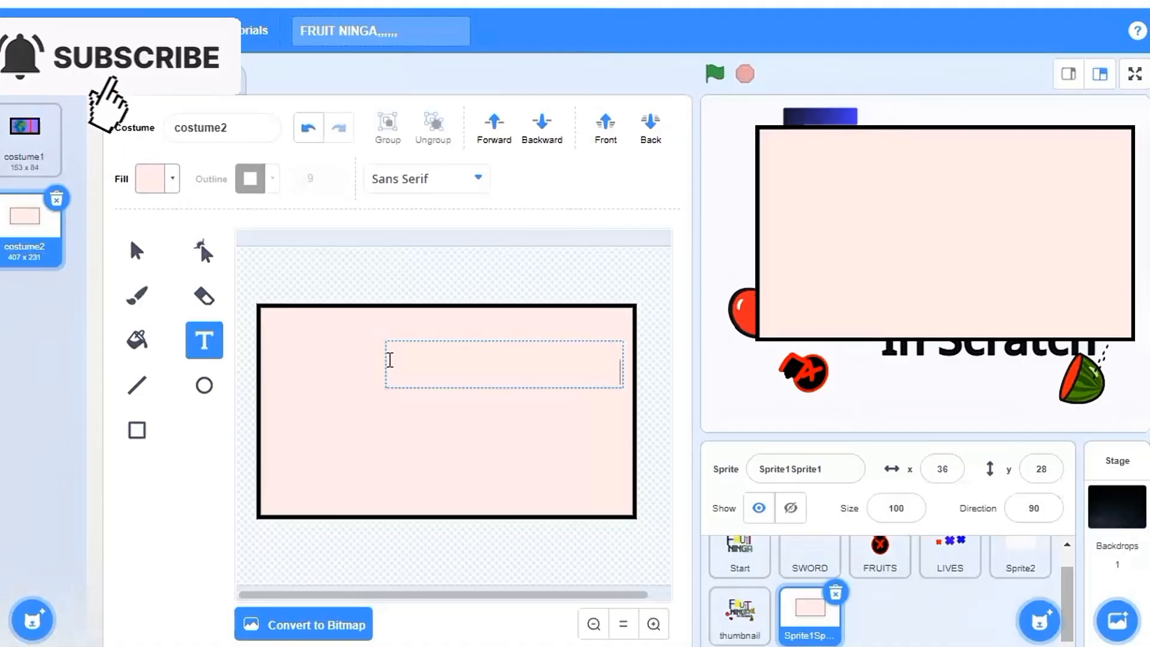
Color the text red with saturation 100 and enlarge it to nearly the width of the pink rectangle.
{"action": "left_click", "coordinate": [166, 179]}
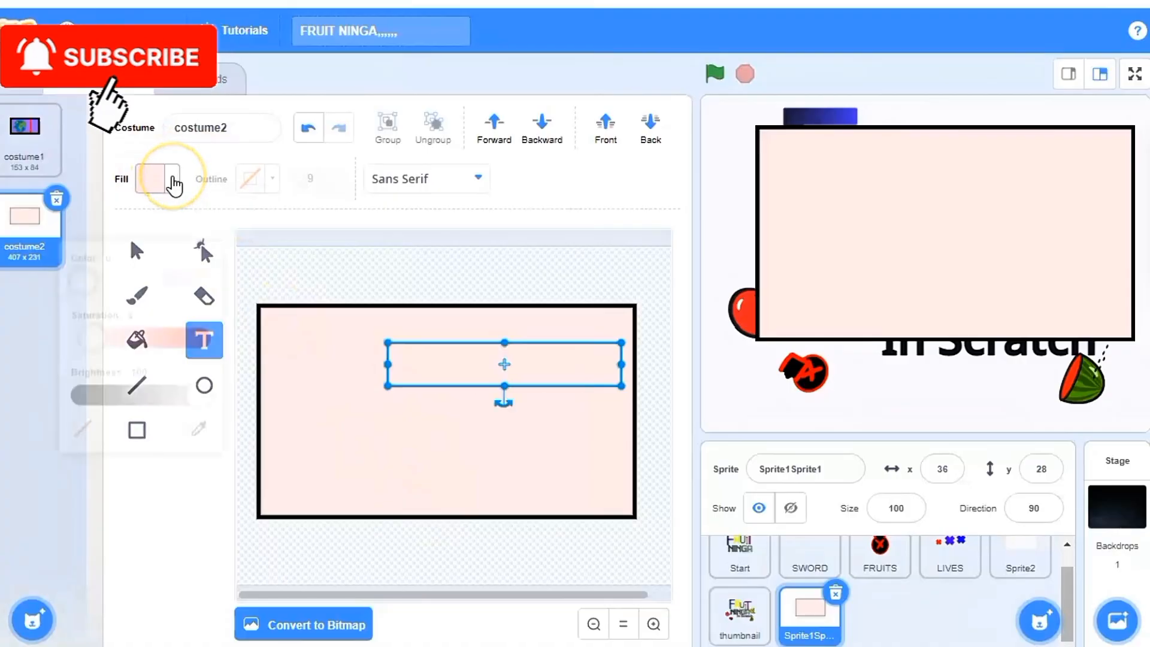
{"action": "left_click", "coordinate": [209, 301]}
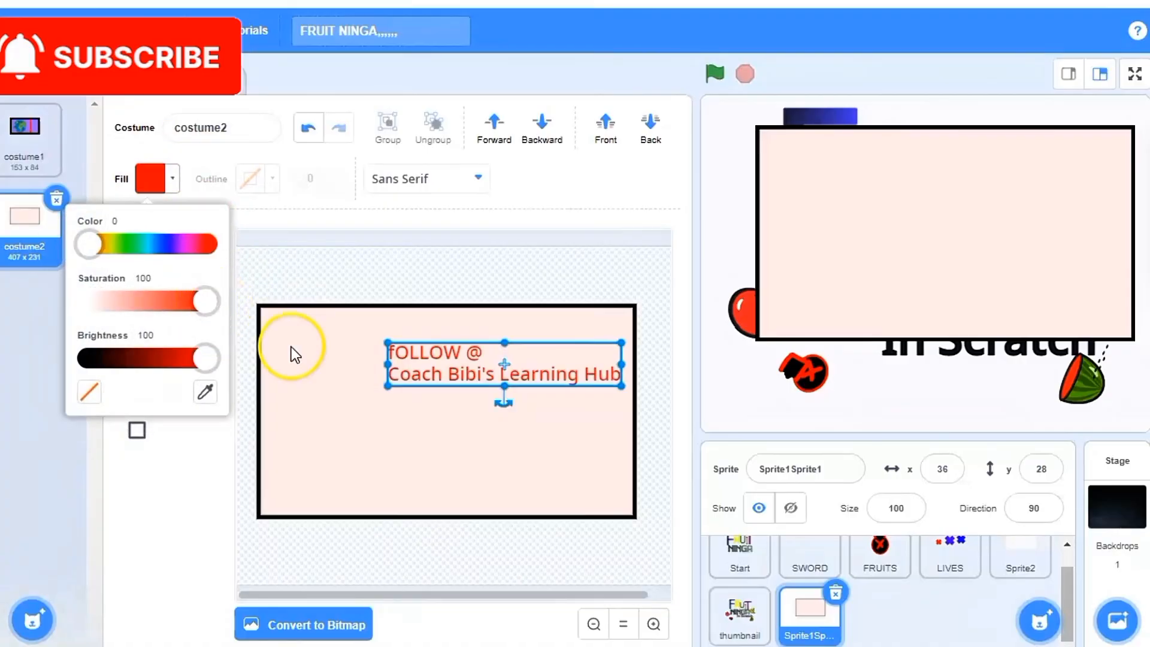
{"action": "double_click", "coordinate": [385, 379]}
{"action": "left_click_drag", "start_coordinate": [384, 385], "coordinate": [567, 406]}
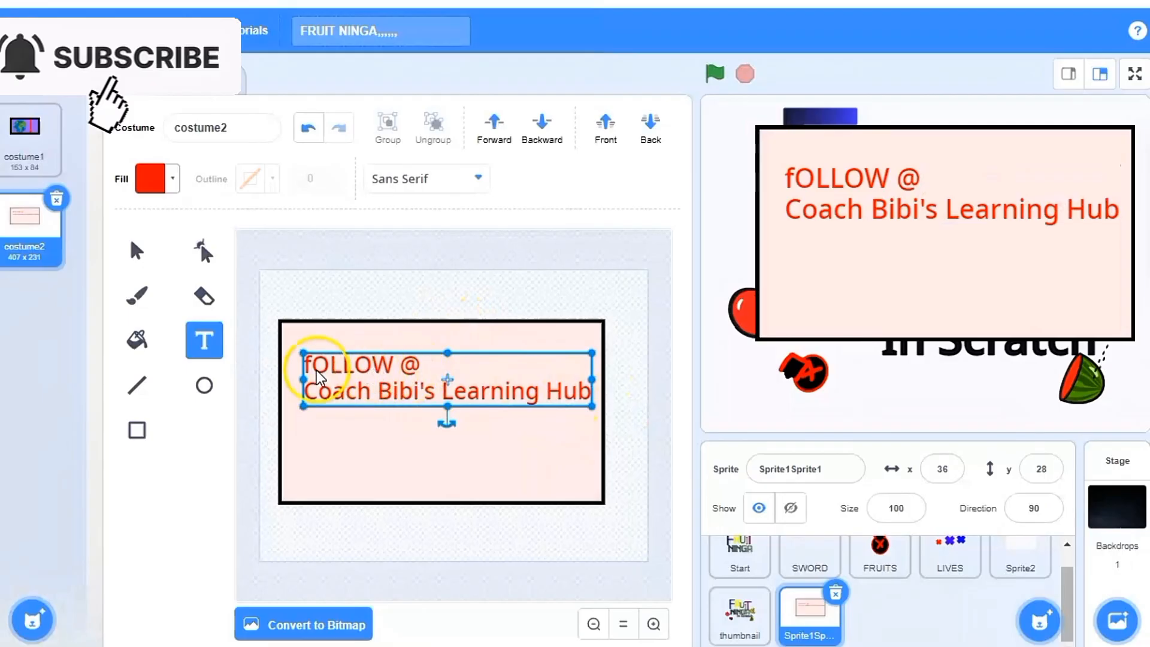
Reword the first text line to "Follow for more @".
{"action": "triple_click", "coordinate": [401, 366]}
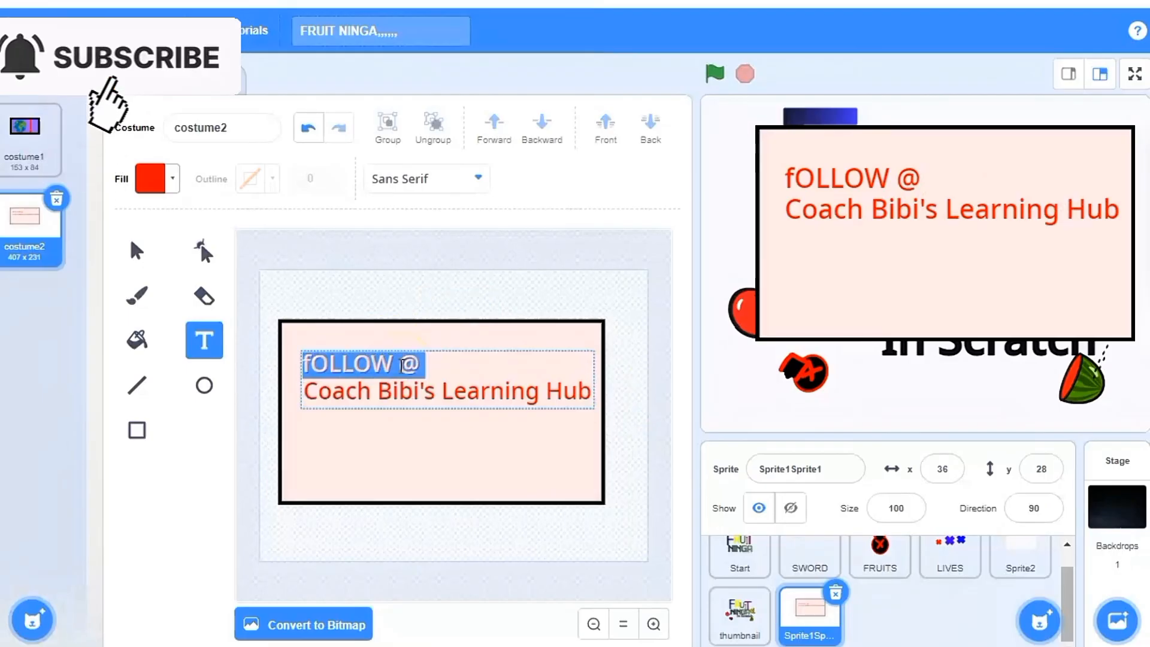
{"action": "left_click", "coordinate": [400, 365]}
{"action": "key", "text": "BackSpace"}
{"action": "key", "text": "BackSpace"}
{"action": "key", "text": "BackSpace"}
{"action": "key", "text": "BackSpace"}
{"action": "key", "text": "BackSpace"}
{"action": "key", "text": "BackSpace"}
{"action": "key", "text": "BackSpace"}
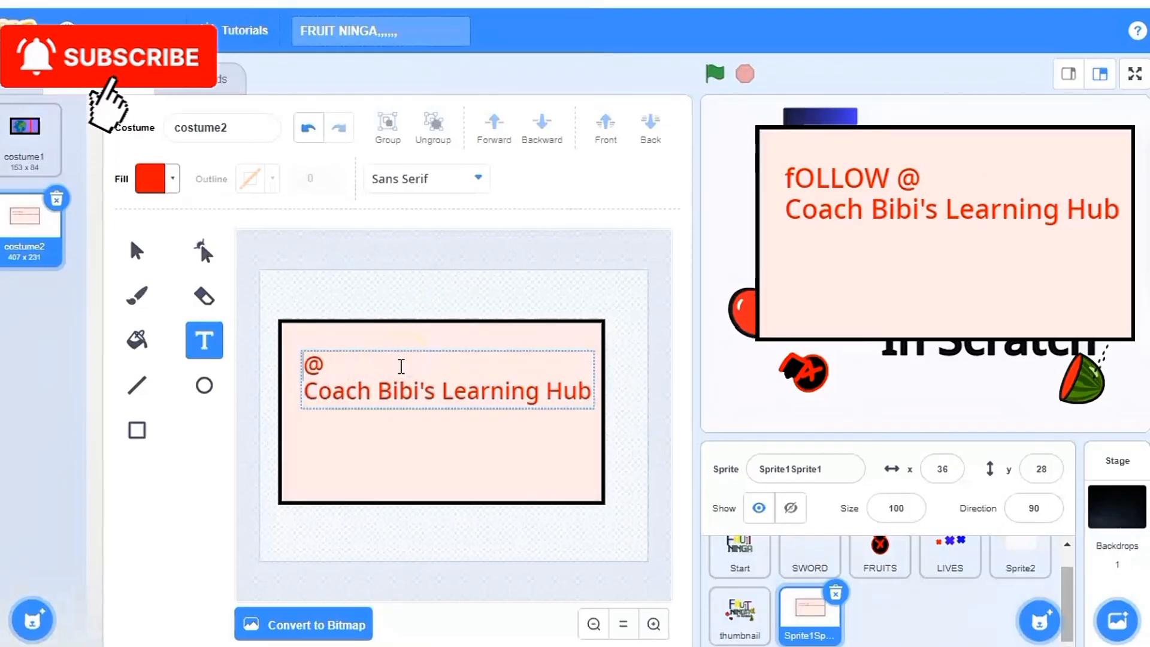
{"action": "type", "text": "f"}
{"action": "type", "text": "F"}
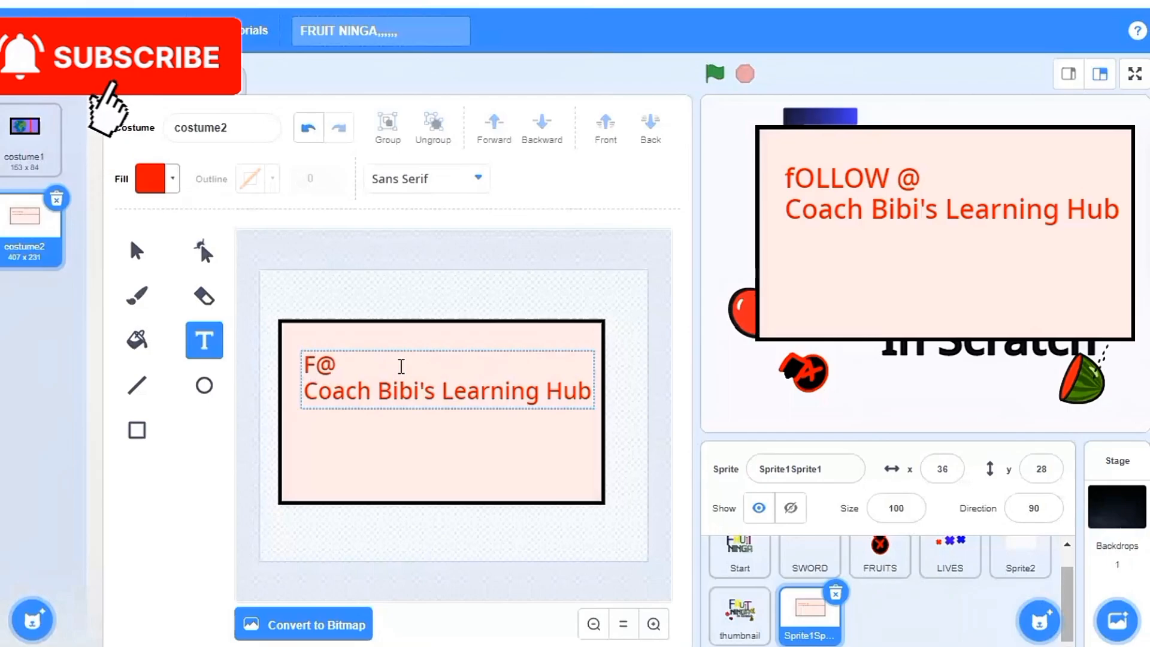
{"action": "type", "text": "ollow"}
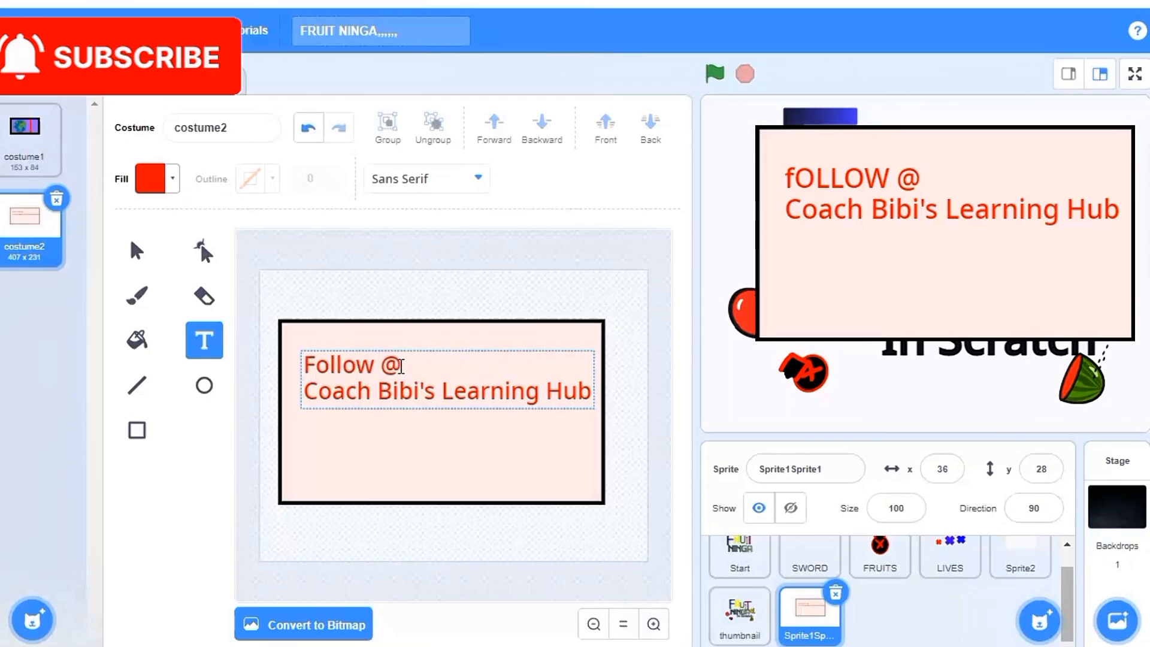
{"action": "type", "text": " do "}
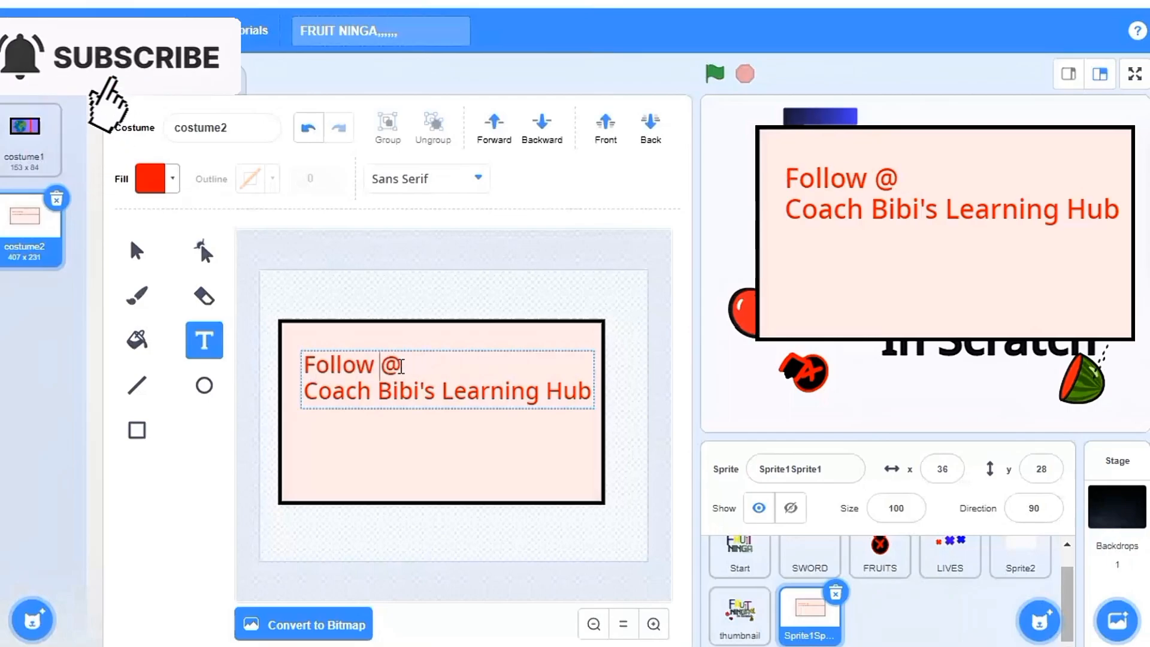
{"action": "type", "text": "for mor"}
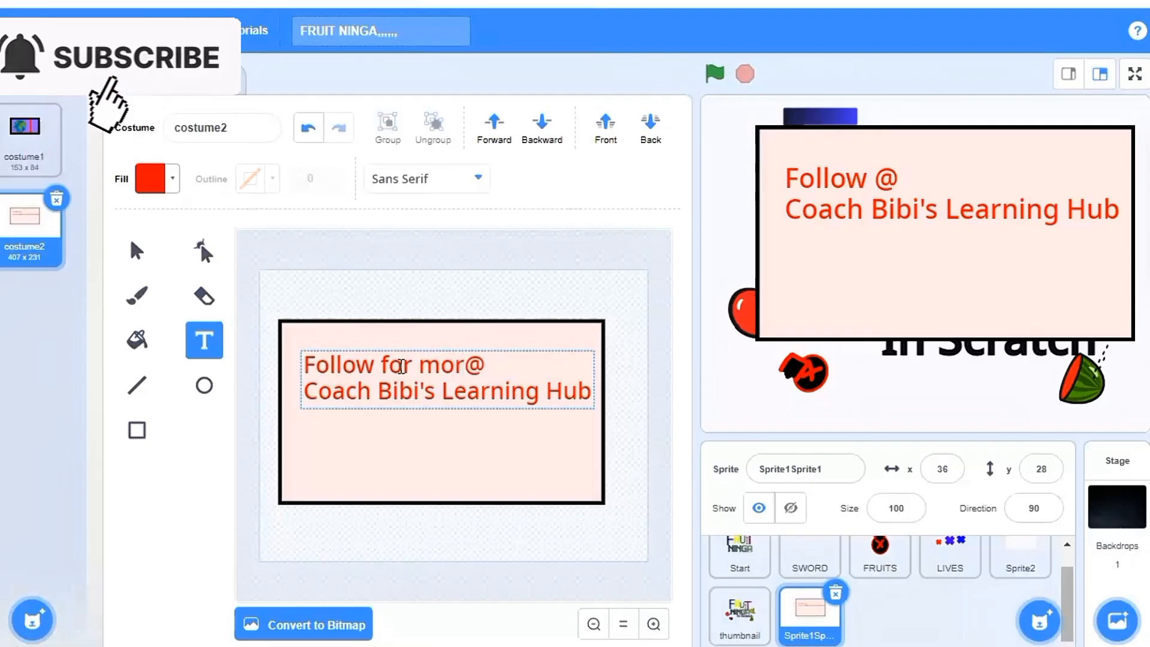
{"action": "type", "text": "e"}
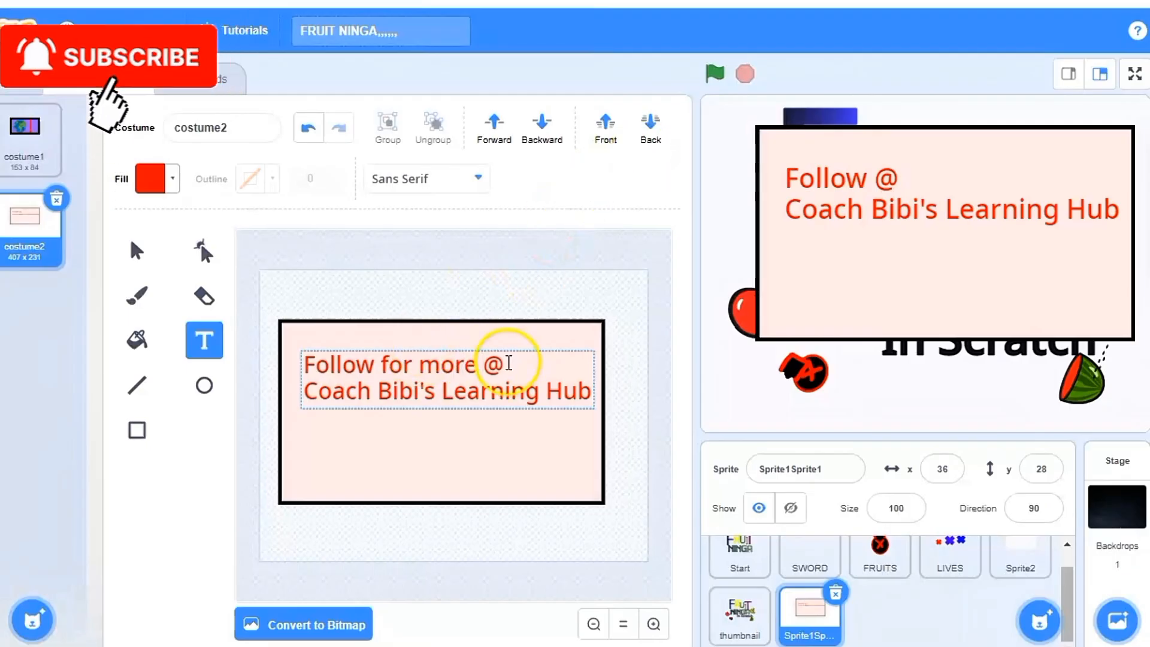
Enlarge the two-line text further, stretching it taller, and align its start with the pink rectangle's left edge.
{"action": "left_click", "coordinate": [137, 251]}
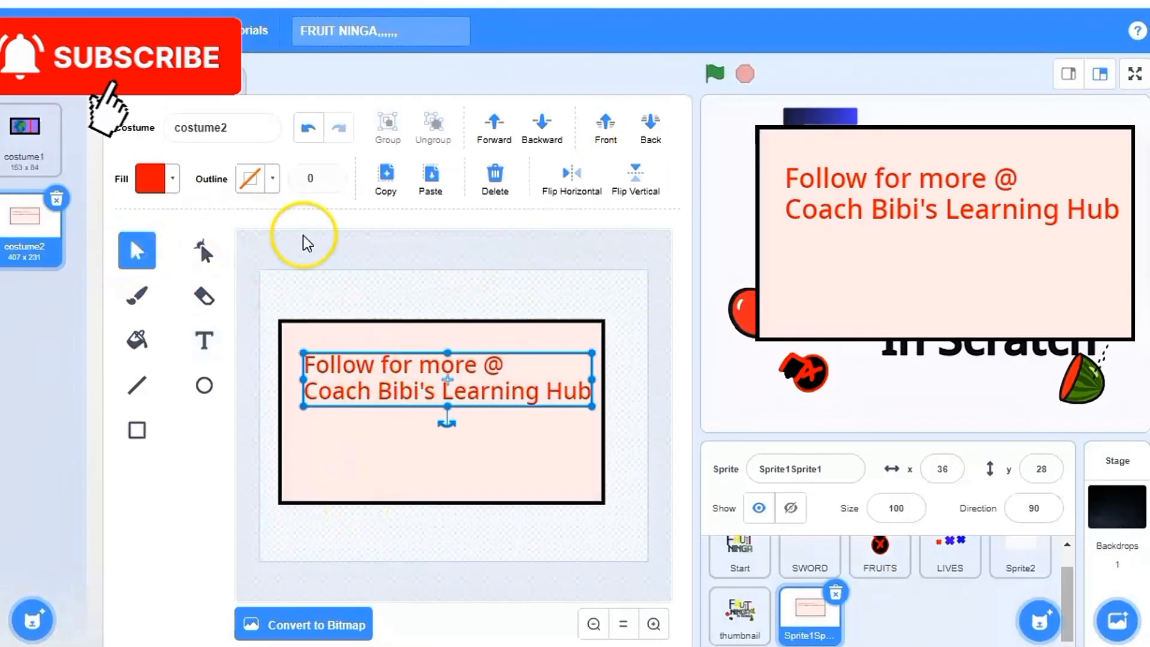
{"action": "left_click_drag", "start_coordinate": [589, 376], "coordinate": [671, 474]}
{"action": "left_click_drag", "start_coordinate": [510, 433], "coordinate": [477, 414]}
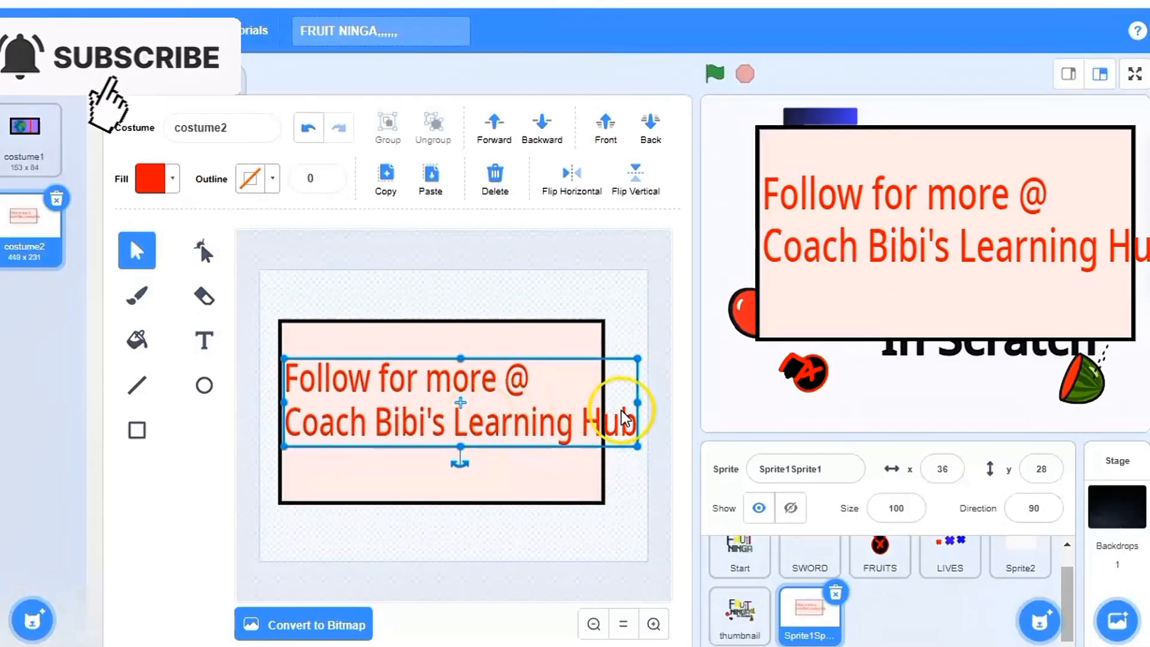
Break the text before "Learning Hub" so it forms a third line, and centre the text block within the pink rectangle.
{"action": "double_click", "coordinate": [451, 422]}
{"action": "left_click", "coordinate": [456, 422]}
{"action": "key", "text": "Return"}
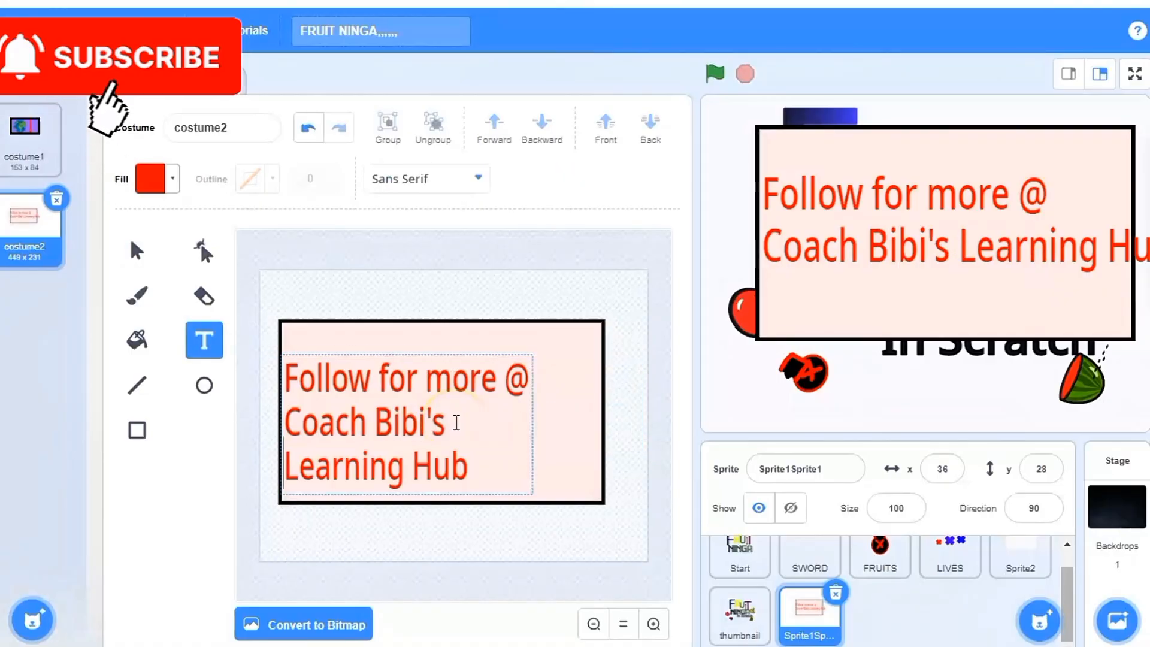
{"action": "left_click", "coordinate": [550, 408]}
{"action": "left_click_drag", "start_coordinate": [460, 394], "coordinate": [488, 377]}
{"action": "left_click", "coordinate": [639, 325]}
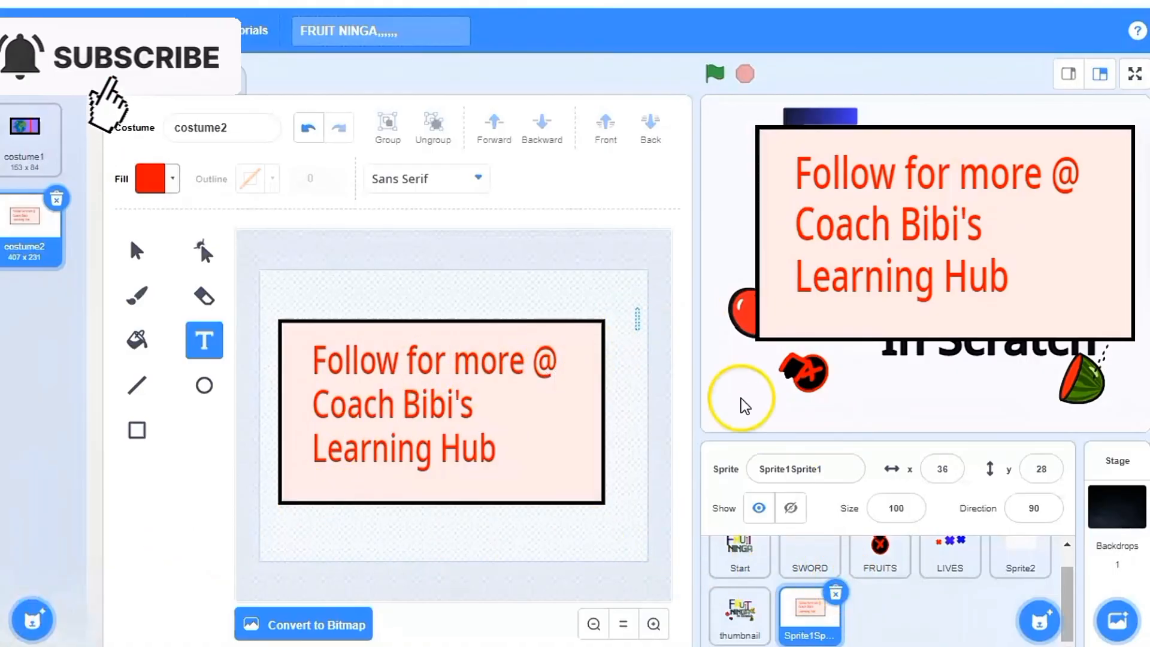
Create a new painted sprite and draw a thin horizontal bar about 187 x 11 just below the canvas centre.
{"action": "mouse_move", "coordinate": [1040, 617]}
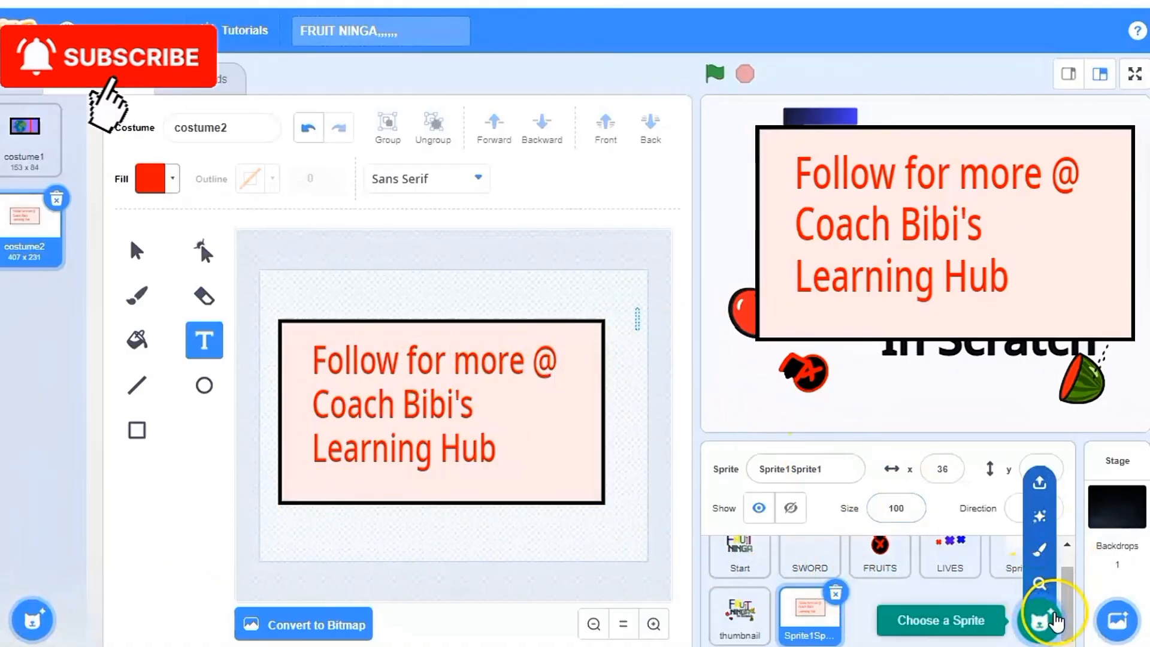
{"action": "left_click", "coordinate": [1040, 548]}
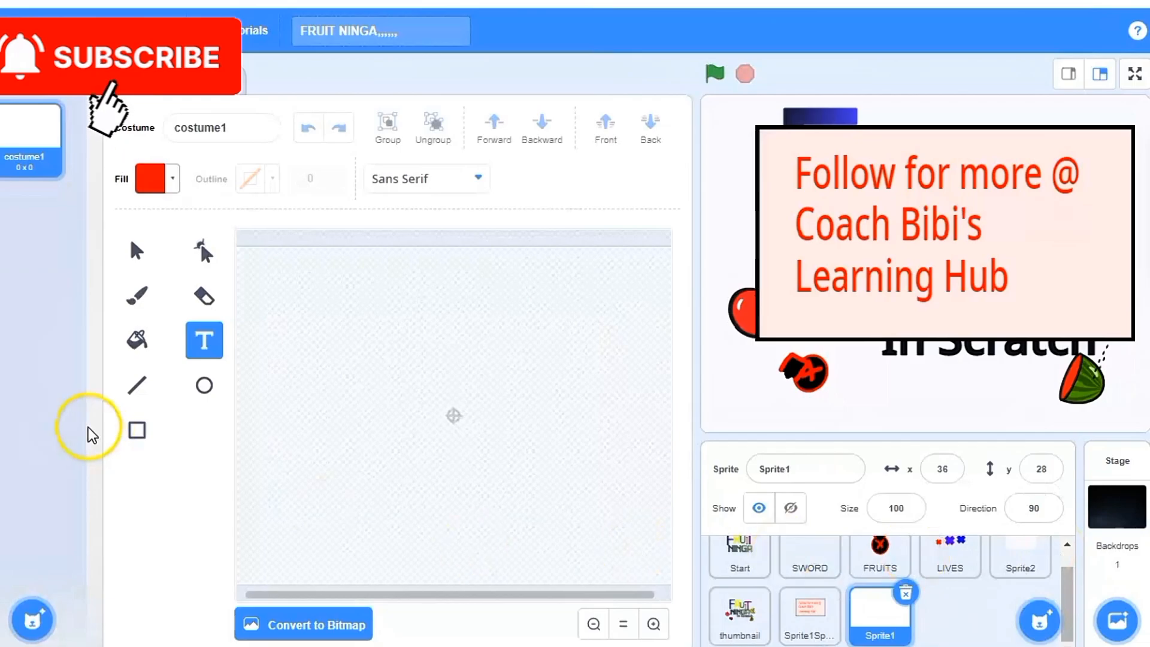
{"action": "left_click", "coordinate": [137, 430]}
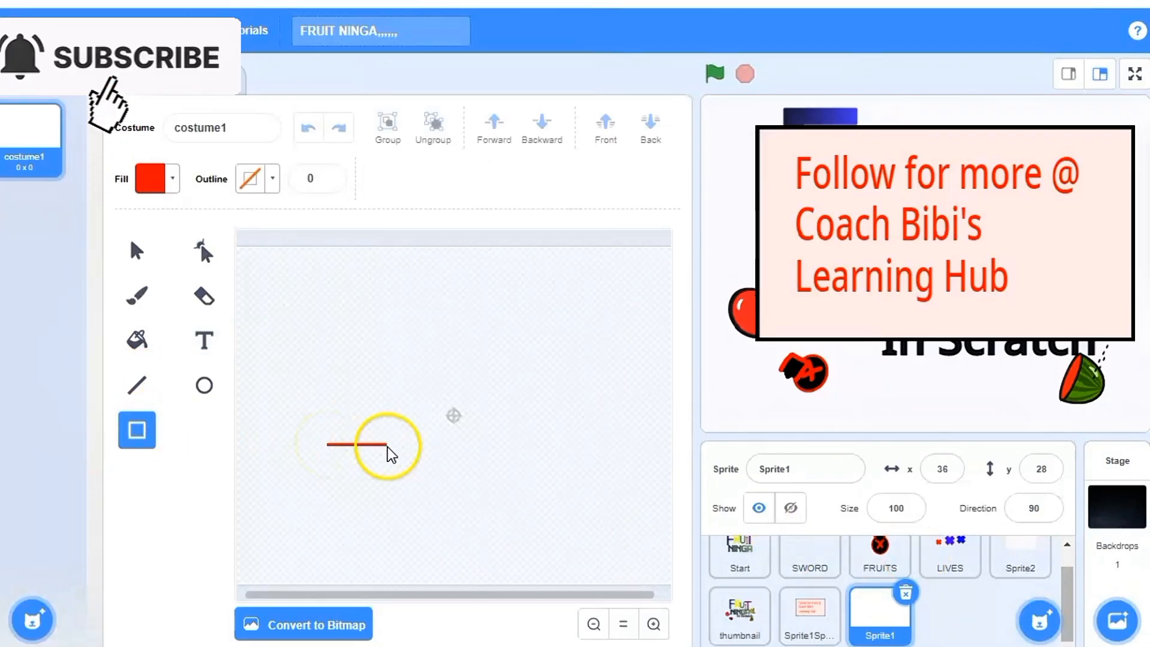
{"action": "left_click_drag", "start_coordinate": [387, 447], "coordinate": [503, 454]}
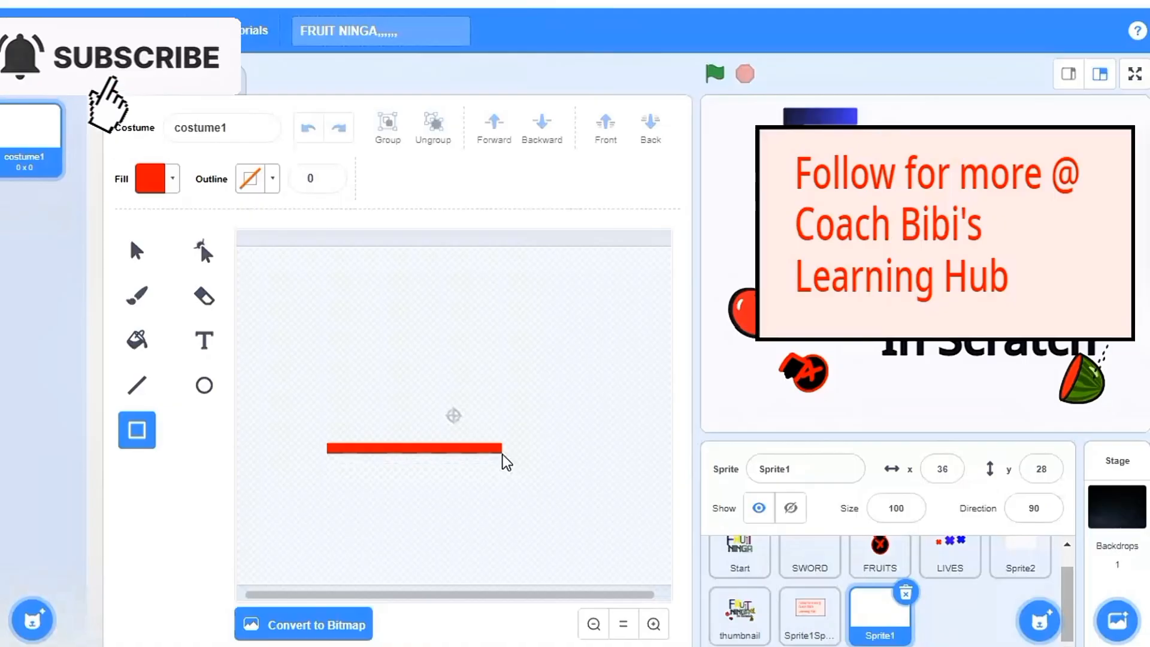
Change the horizontal bar's fill to black by lowering its brightness to 0.
{"action": "left_click", "coordinate": [133, 257]}
{"action": "left_click", "coordinate": [172, 181]}
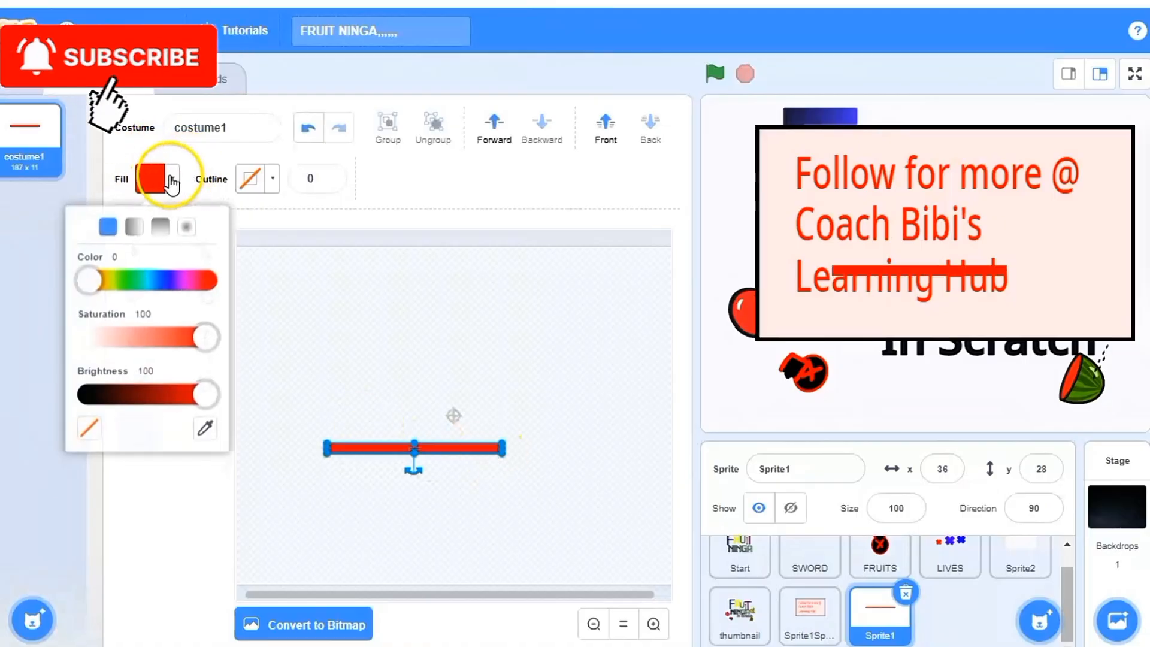
{"action": "left_click", "coordinate": [87, 394]}
{"action": "left_click", "coordinate": [533, 268]}
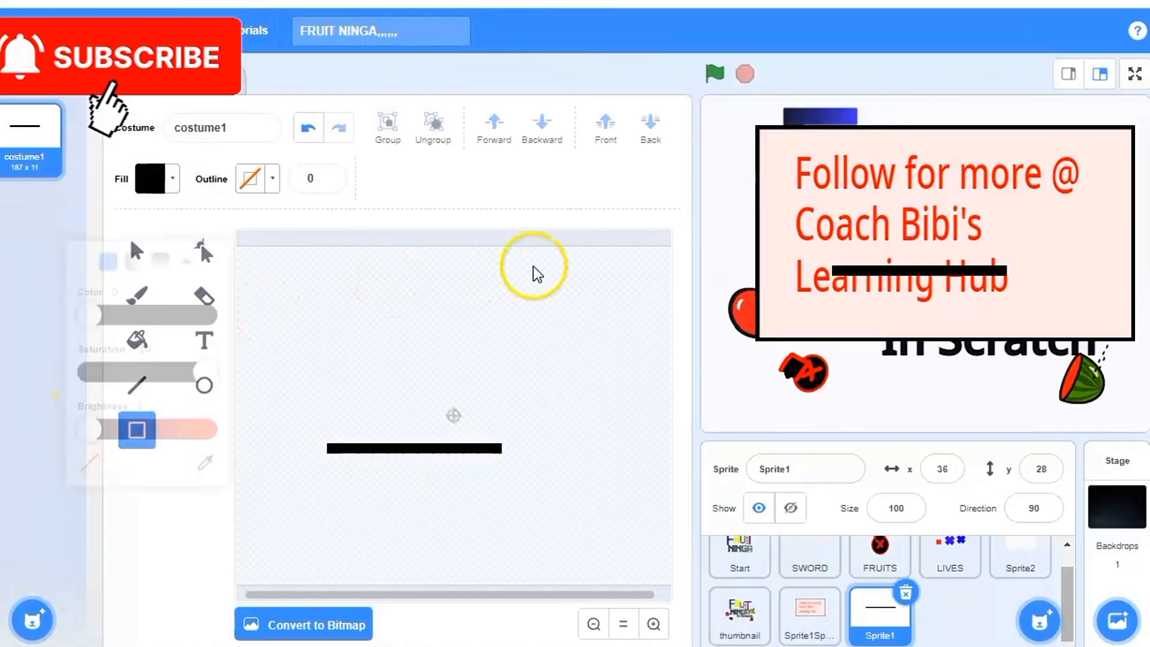